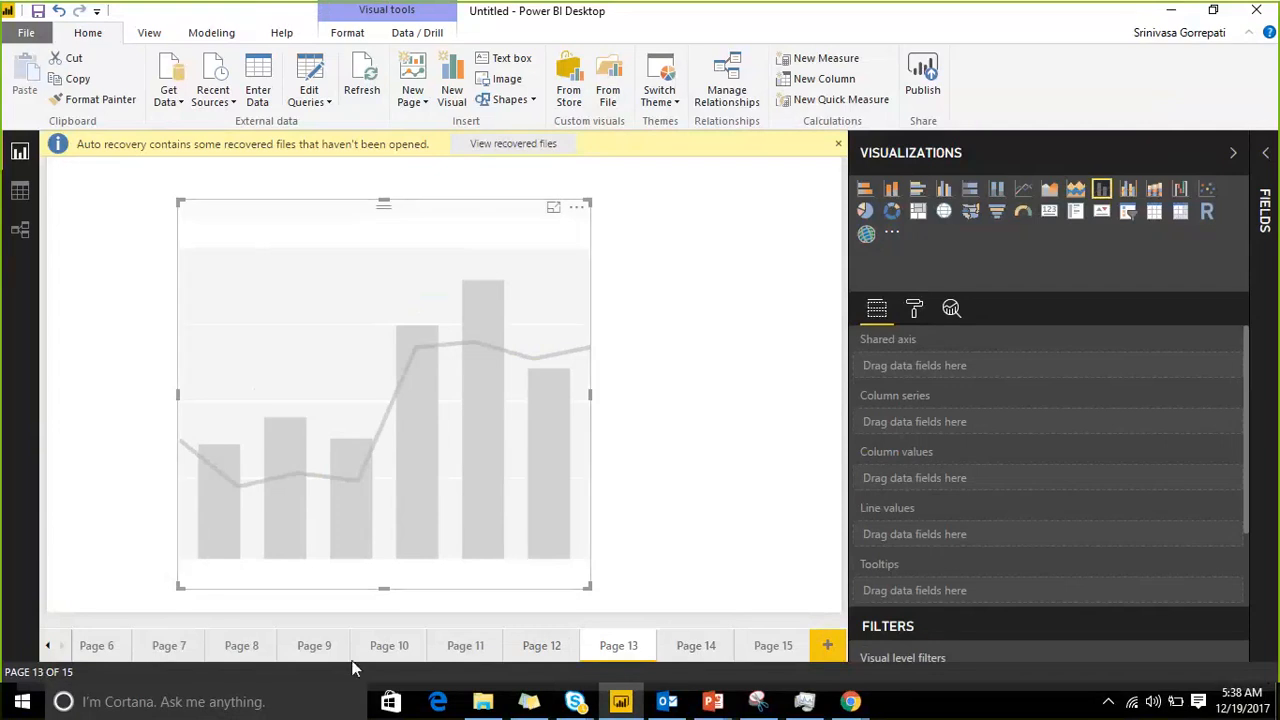
Step: Enlarge the empty line and stacked column chart on Page 13 toward its lower-right corner
{"action": "left_click", "coordinate": [680, 649]}
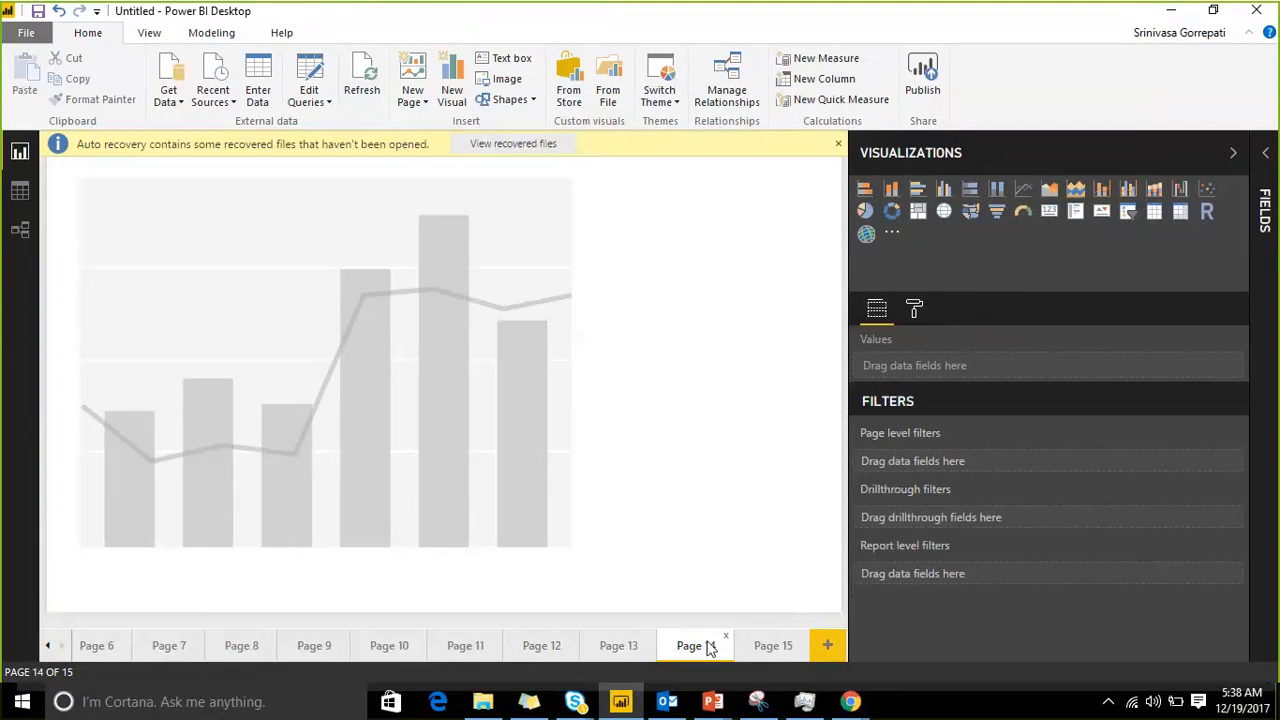
{"action": "left_click", "coordinate": [614, 646]}
{"action": "left_click", "coordinate": [418, 268]}
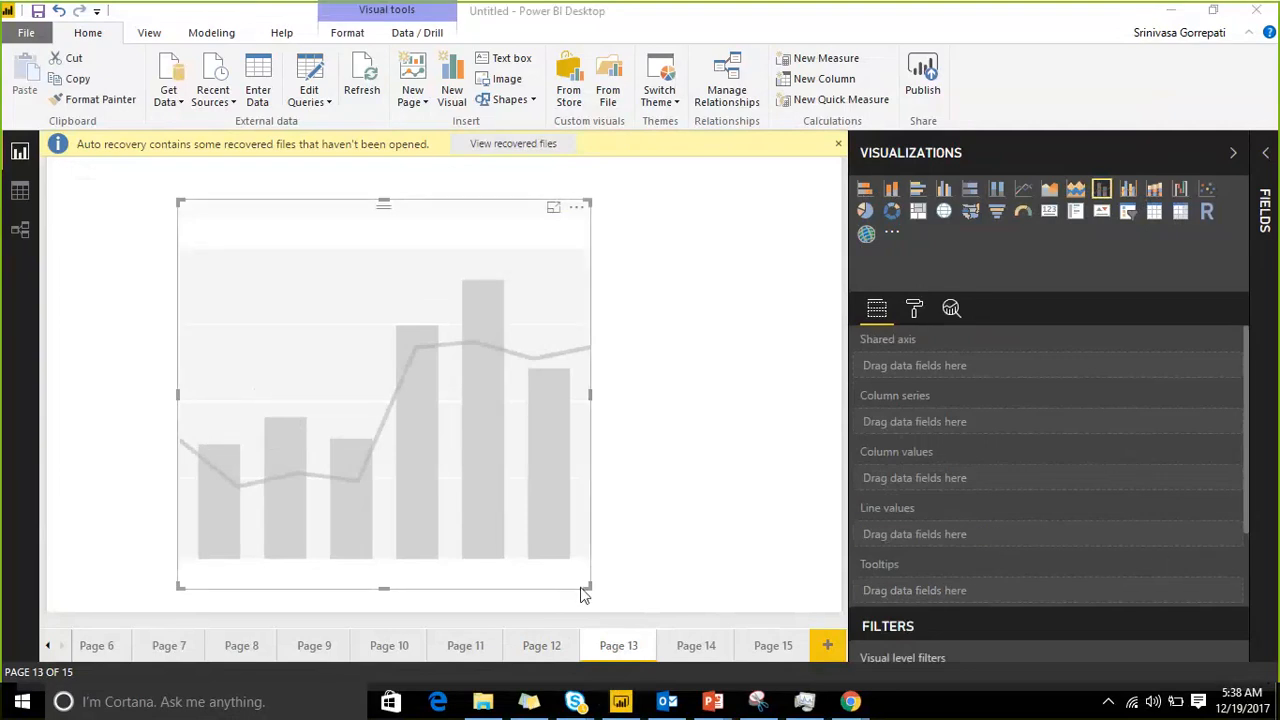
{"action": "left_click_drag", "start_coordinate": [584, 592], "coordinate": [698, 606]}
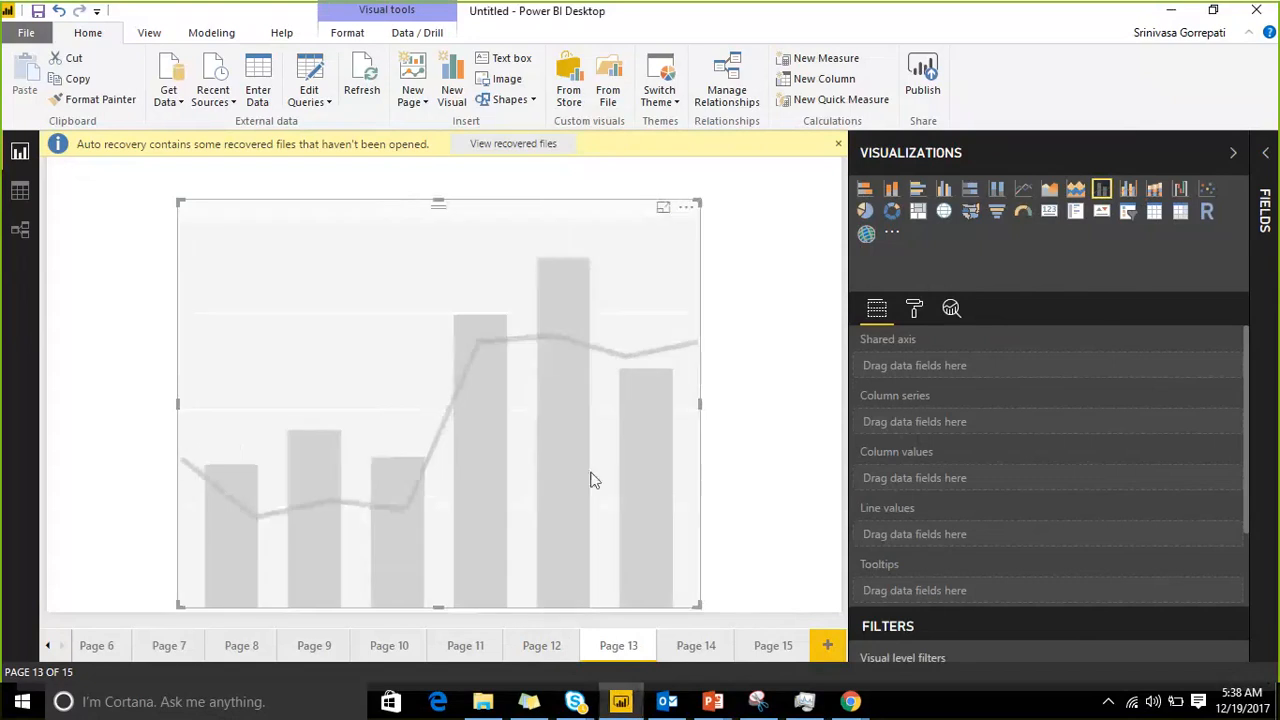
Step: Plot Amount Paid by State from the Salesdata table in the chart and widen it to nearly the full page width
{"action": "left_click", "coordinate": [1268, 175]}
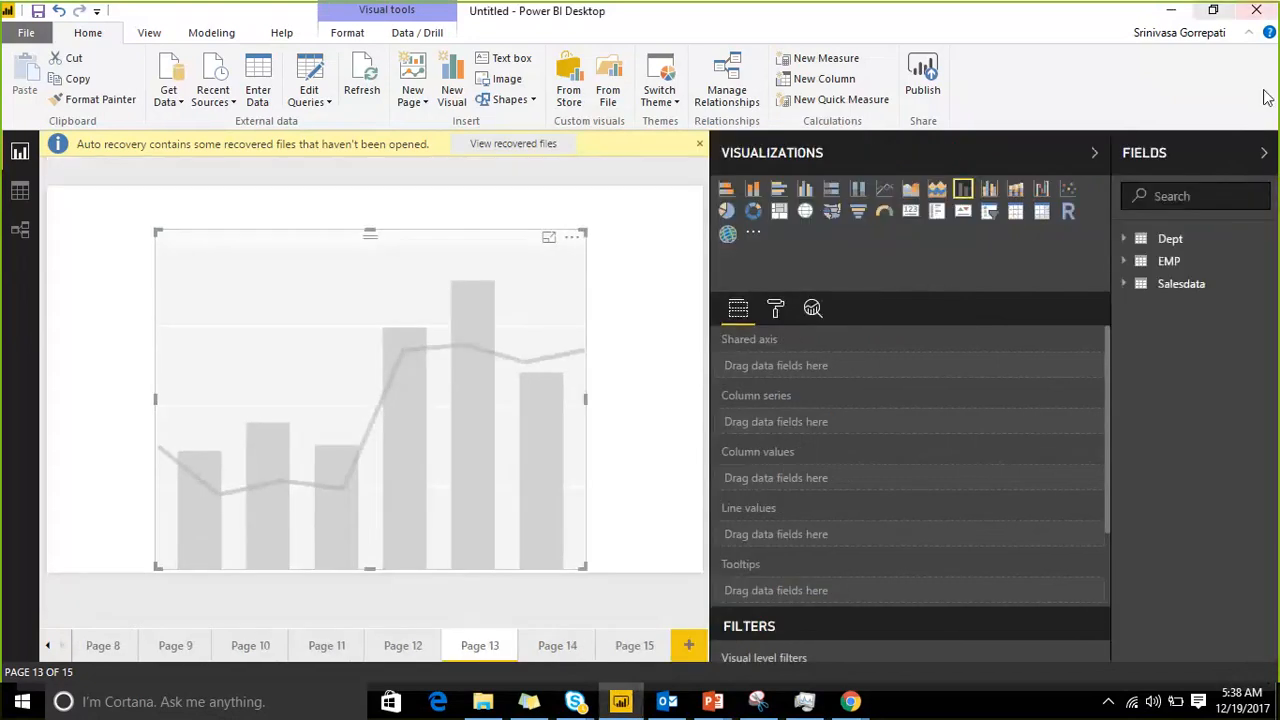
{"action": "left_click", "coordinate": [1127, 284]}
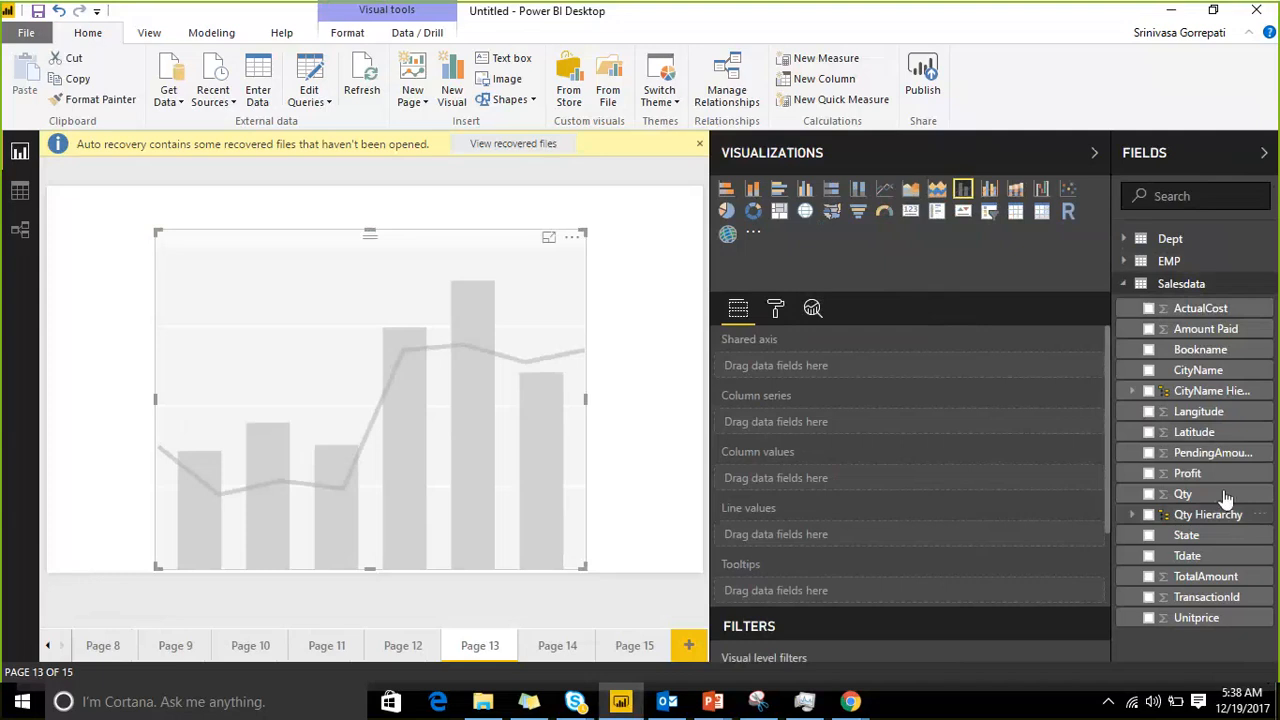
{"action": "left_click", "coordinate": [1148, 535]}
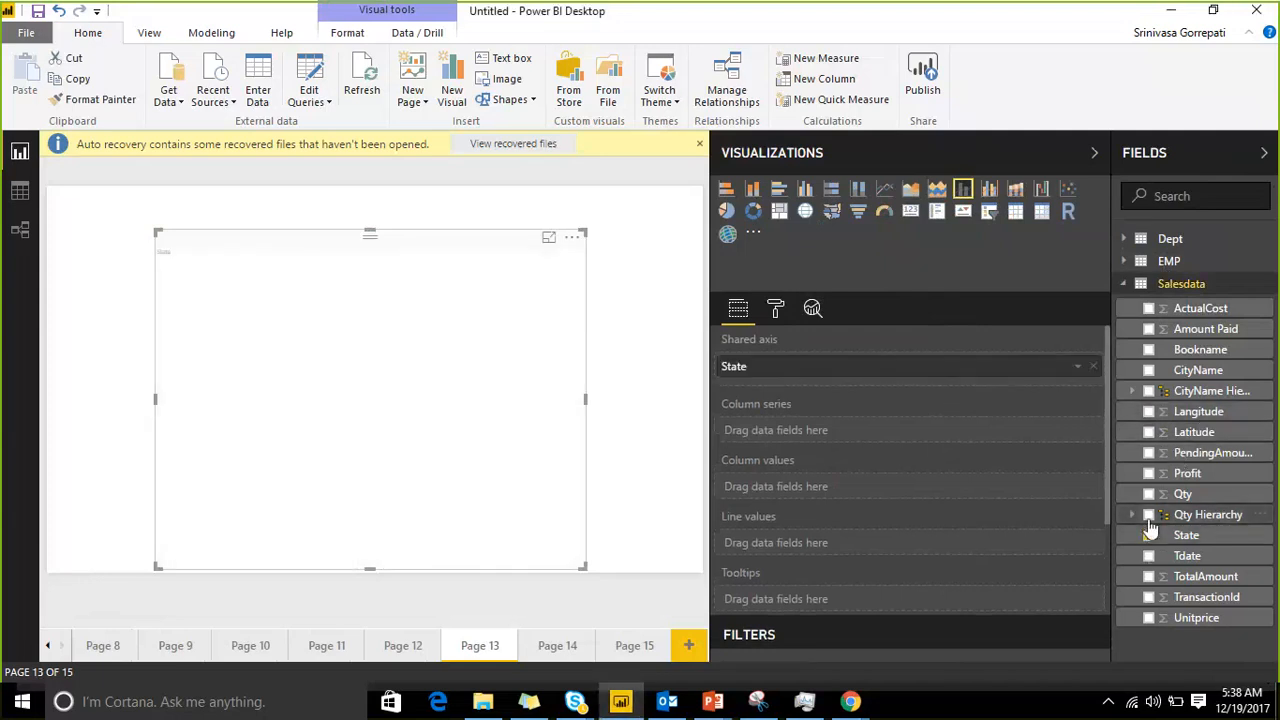
{"action": "left_click", "coordinate": [1149, 329]}
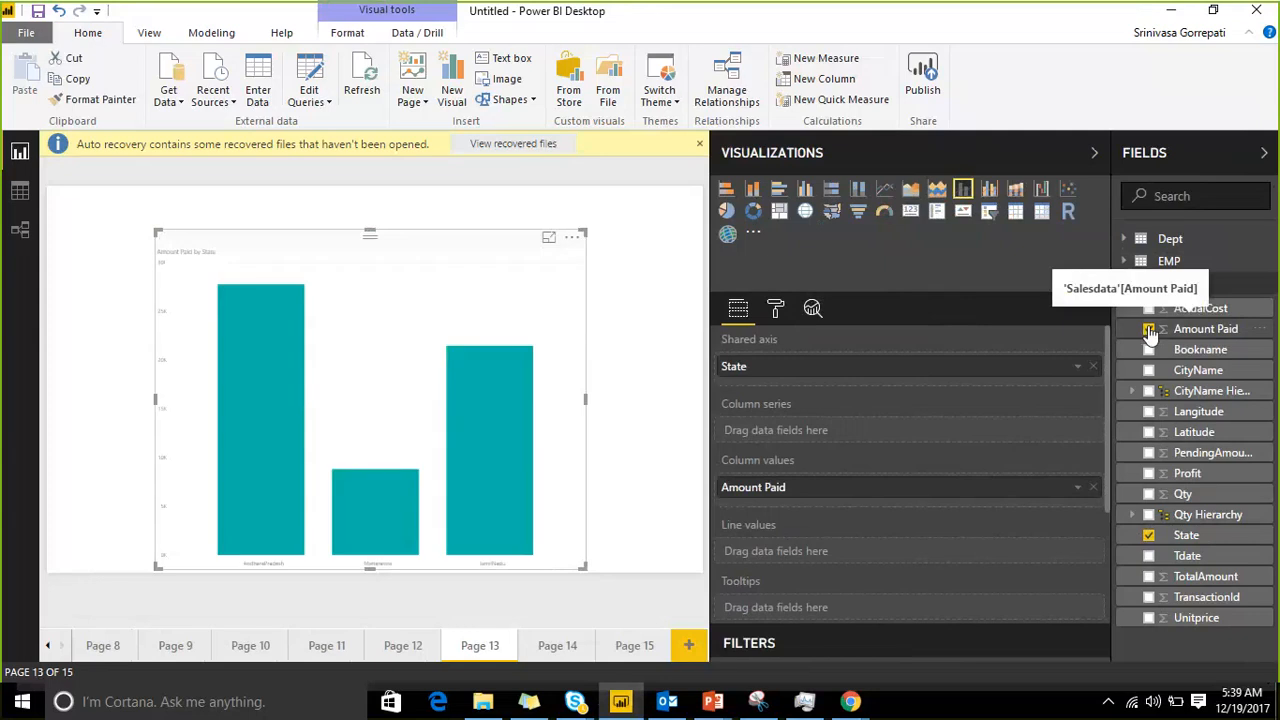
{"action": "left_click_drag", "start_coordinate": [155, 566], "coordinate": [65, 566]}
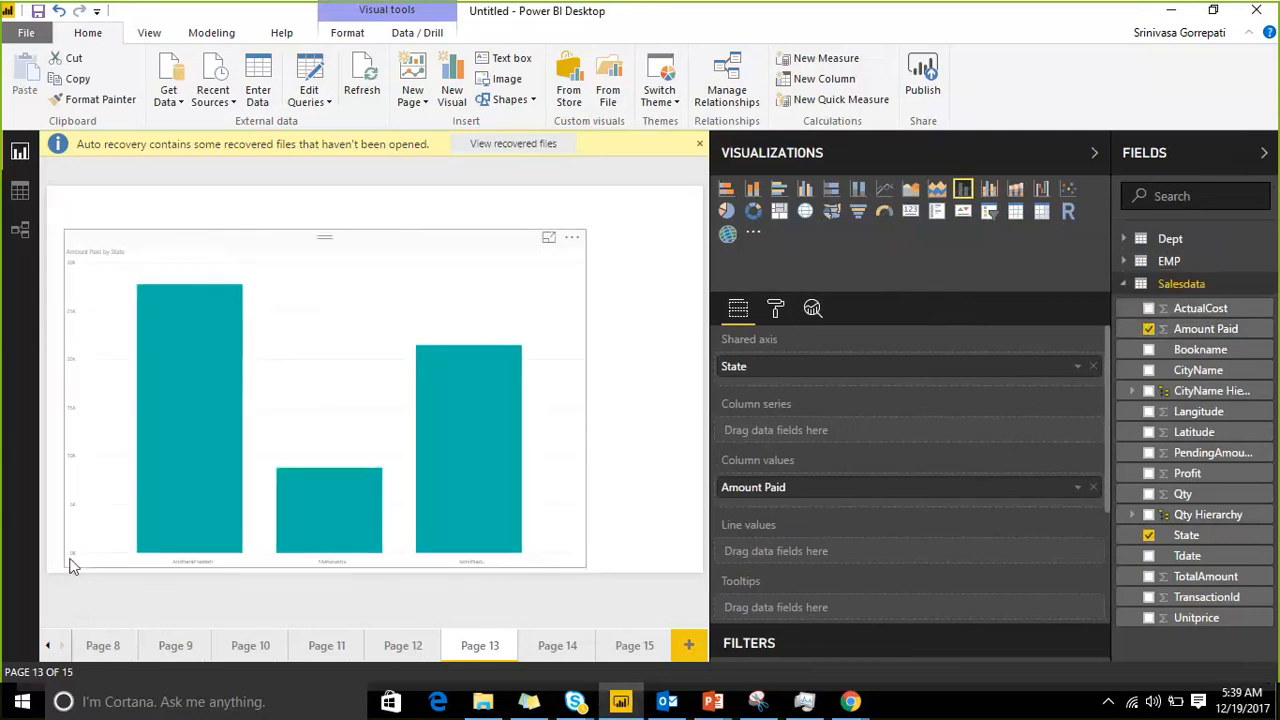
{"action": "left_click_drag", "start_coordinate": [586, 567], "coordinate": [672, 560]}
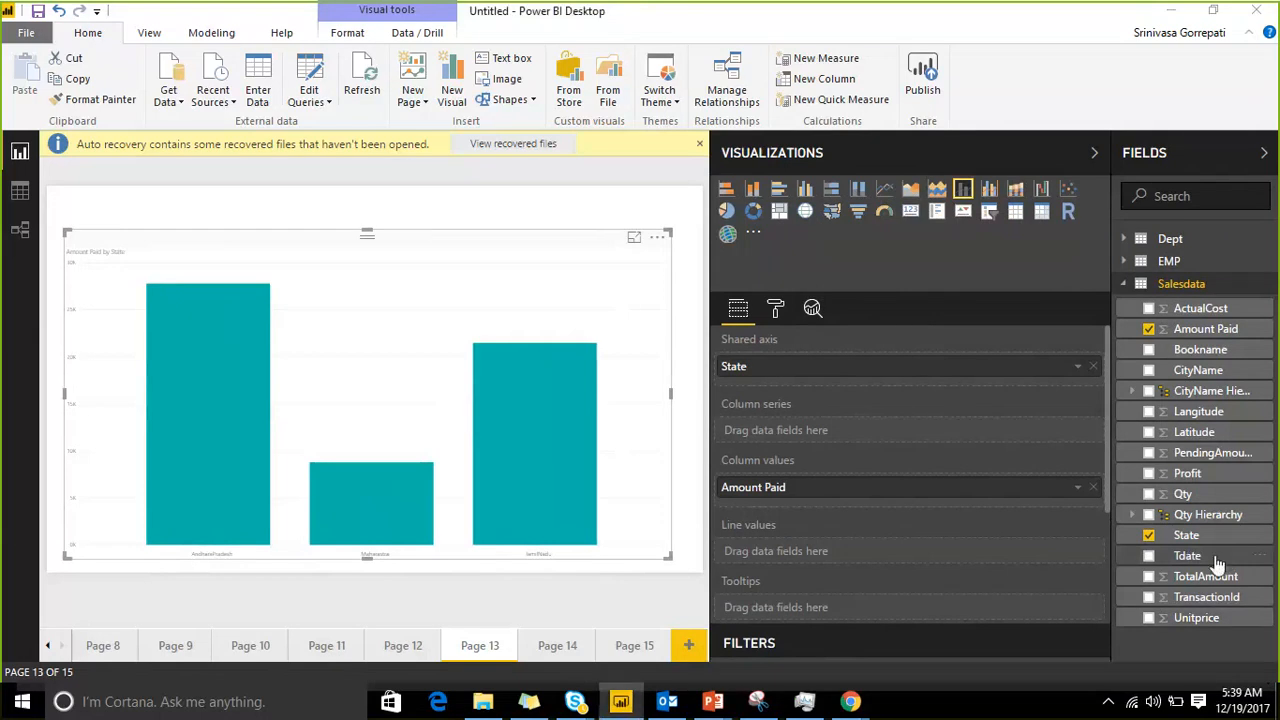
Step: Try Tdate above State on the chart's shared axis and remove it again
{"action": "left_click_drag", "start_coordinate": [1140, 558], "coordinate": [971, 369]}
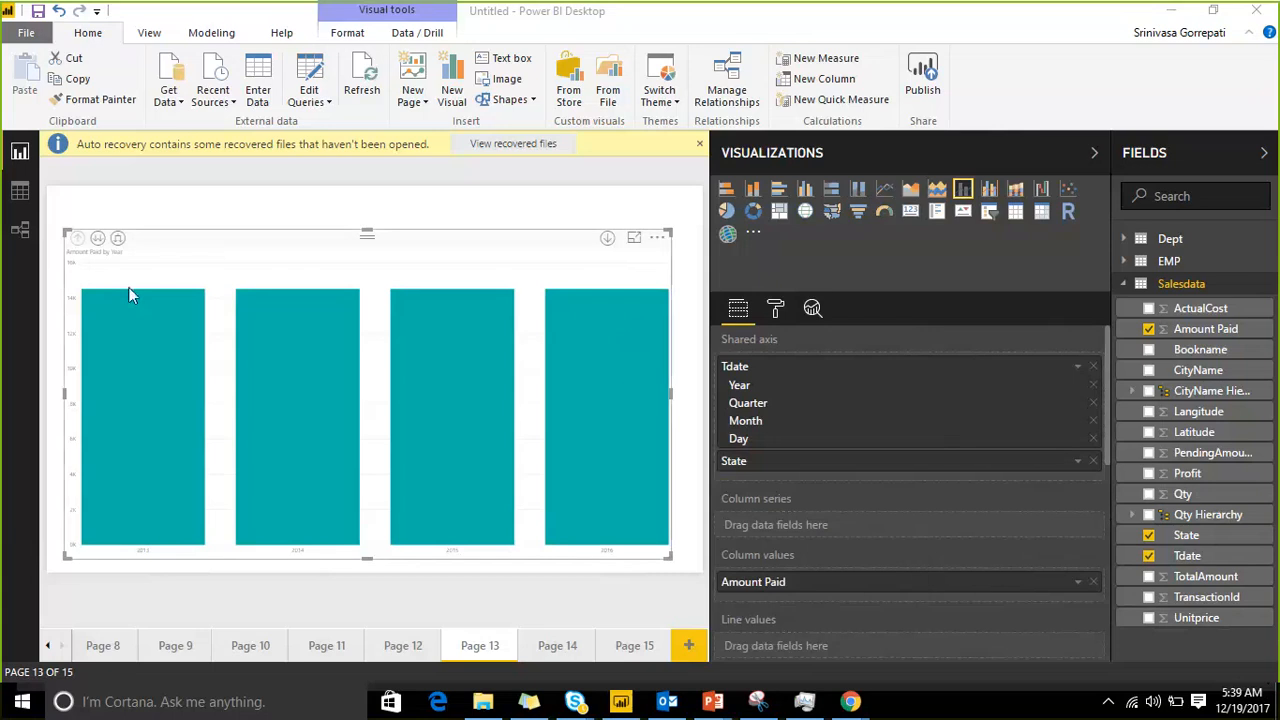
{"action": "left_click", "coordinate": [1092, 366]}
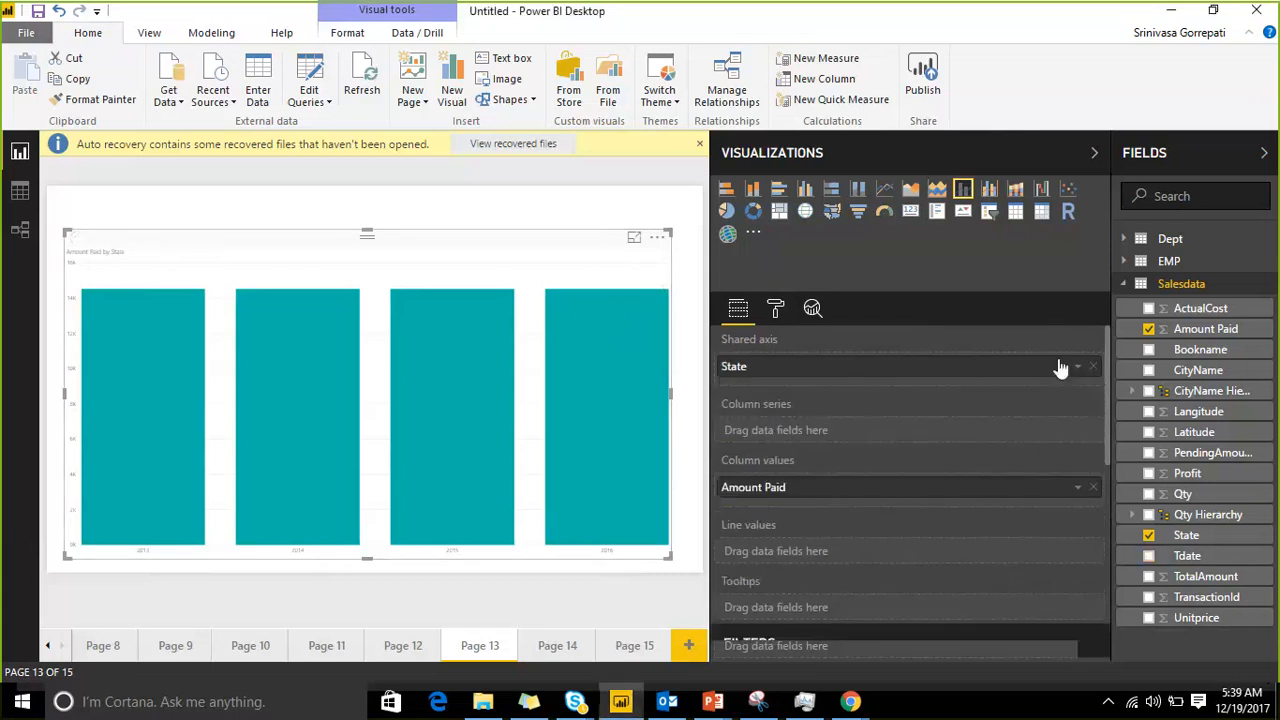
Step: Add a new report page with a line and stacked column chart, enlarge it and move it toward the page centre
{"action": "left_click", "coordinate": [688, 645]}
{"action": "left_click", "coordinate": [963, 190]}
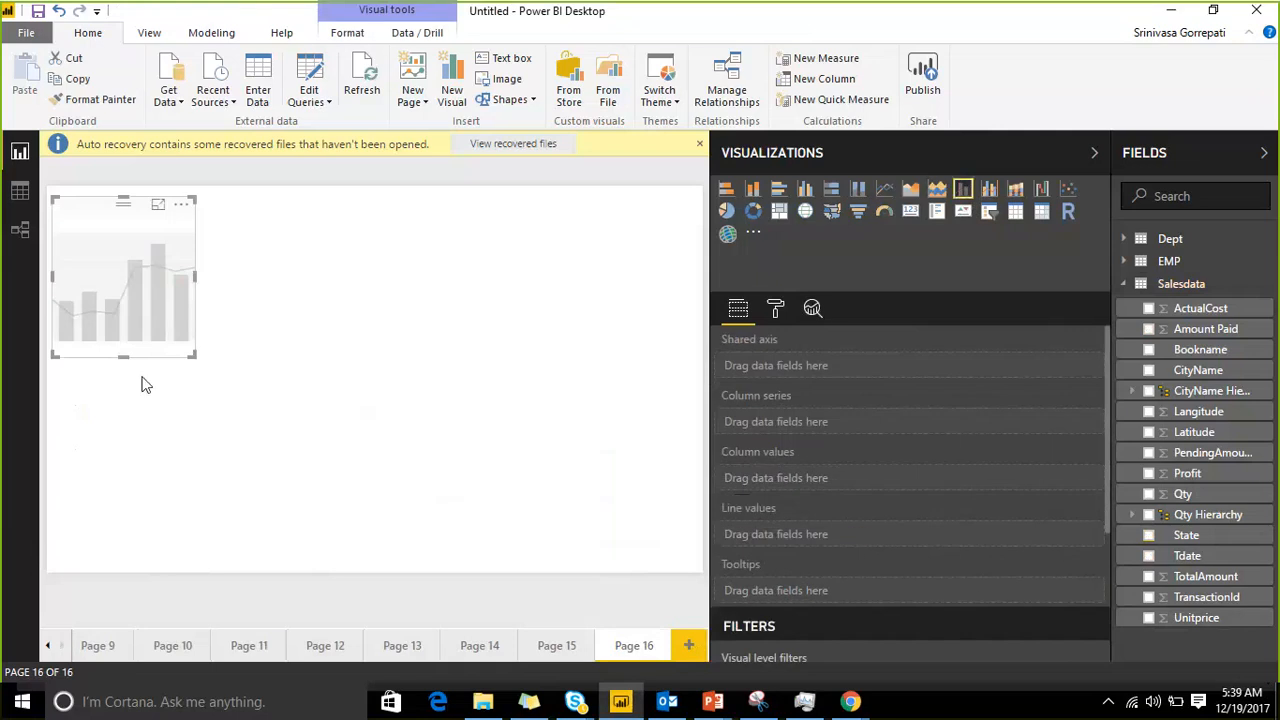
{"action": "left_click_drag", "start_coordinate": [192, 355], "coordinate": [450, 568]}
{"action": "left_click", "coordinate": [451, 568]}
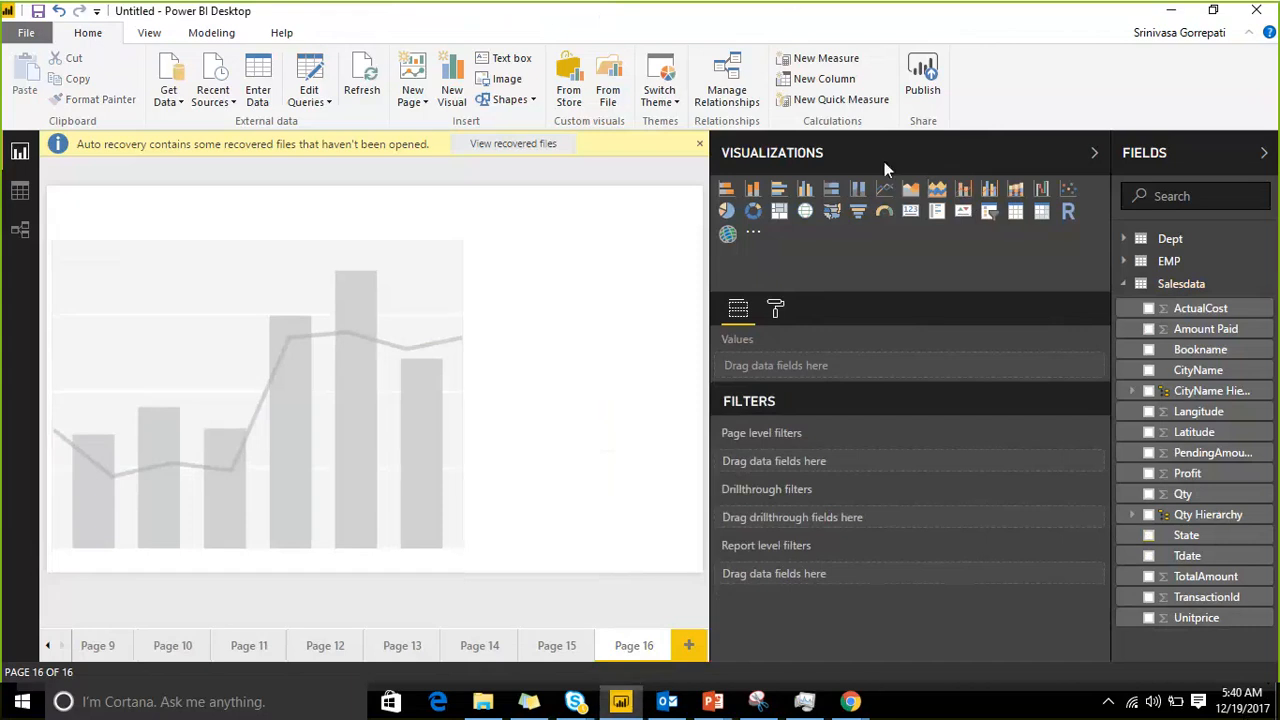
{"action": "left_click", "coordinate": [916, 291]}
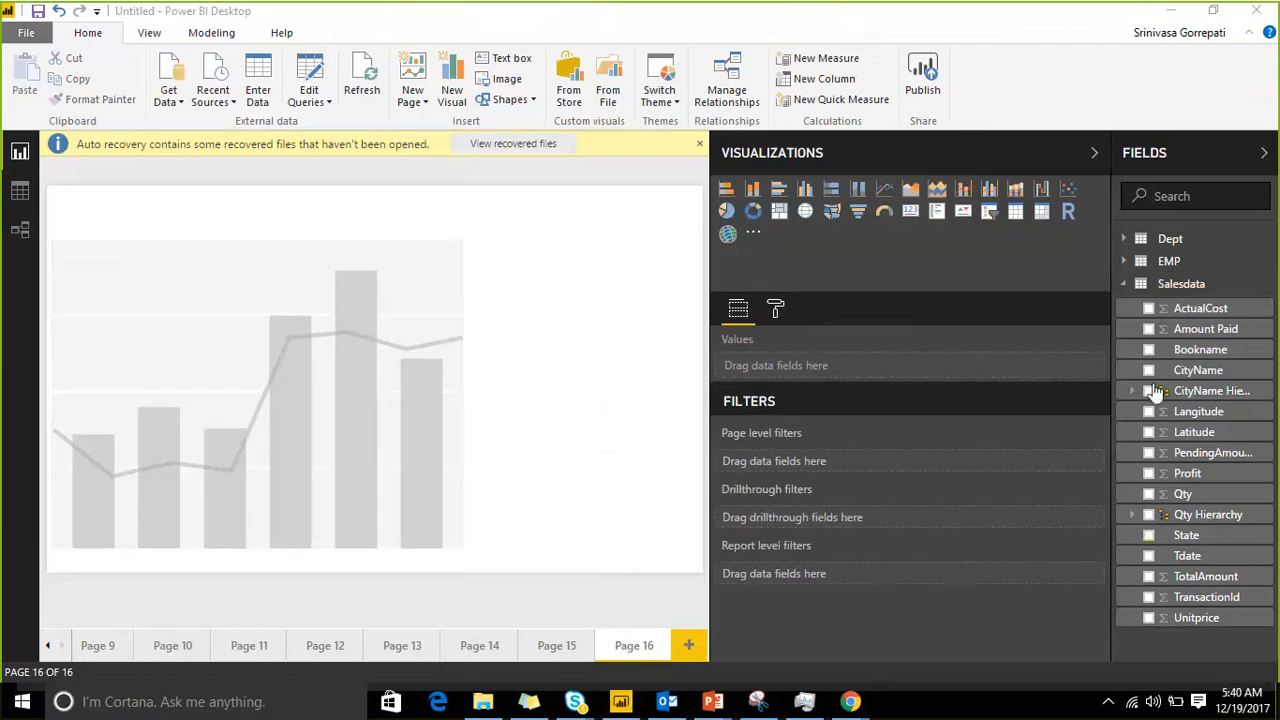
{"action": "left_click_drag", "start_coordinate": [243, 271], "coordinate": [309, 271]}
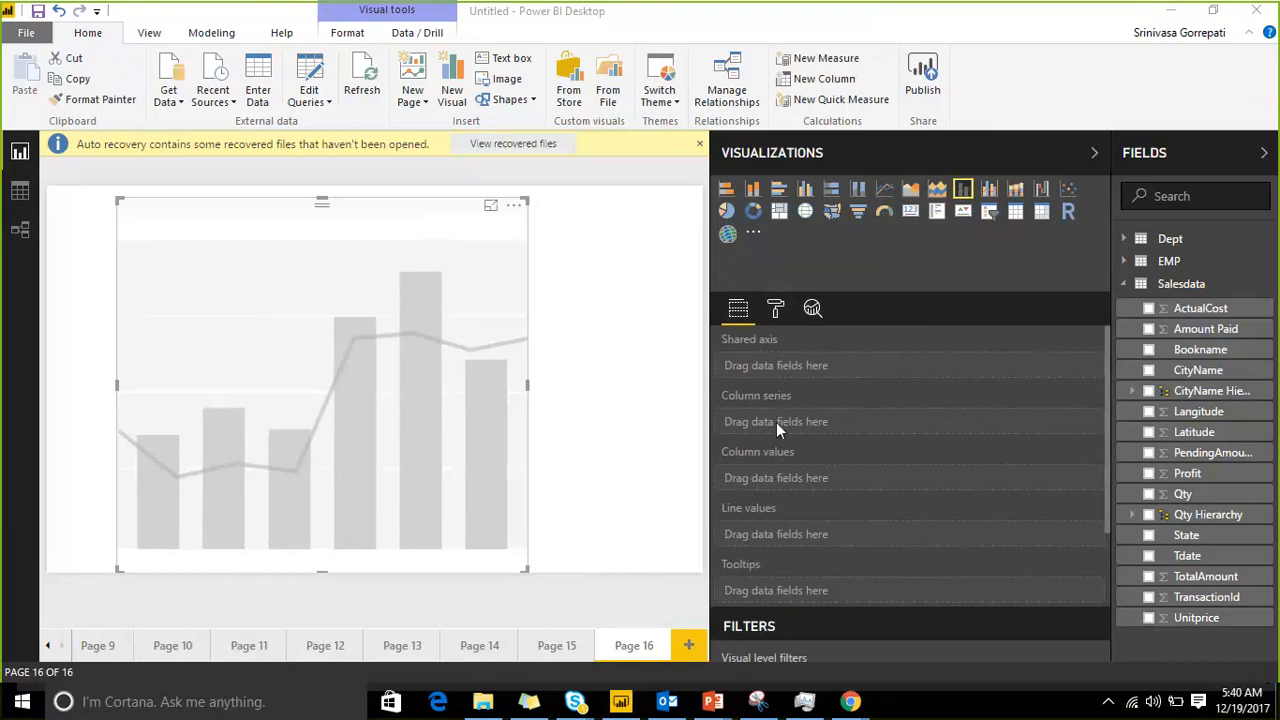
Step: Assign State to the shared axis, CityName to the column series and Amount Paid to the column values
{"action": "left_click_drag", "start_coordinate": [1186, 535], "coordinate": [866, 380]}
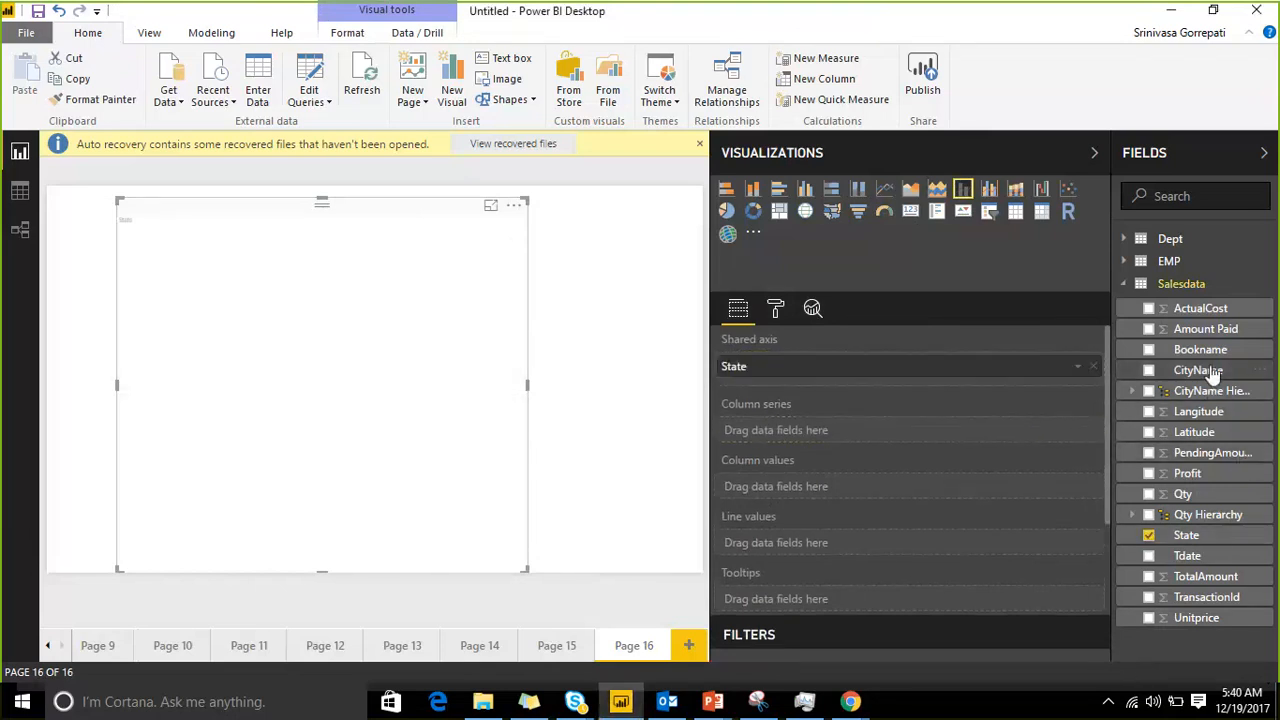
{"action": "left_click_drag", "start_coordinate": [1198, 370], "coordinate": [845, 432]}
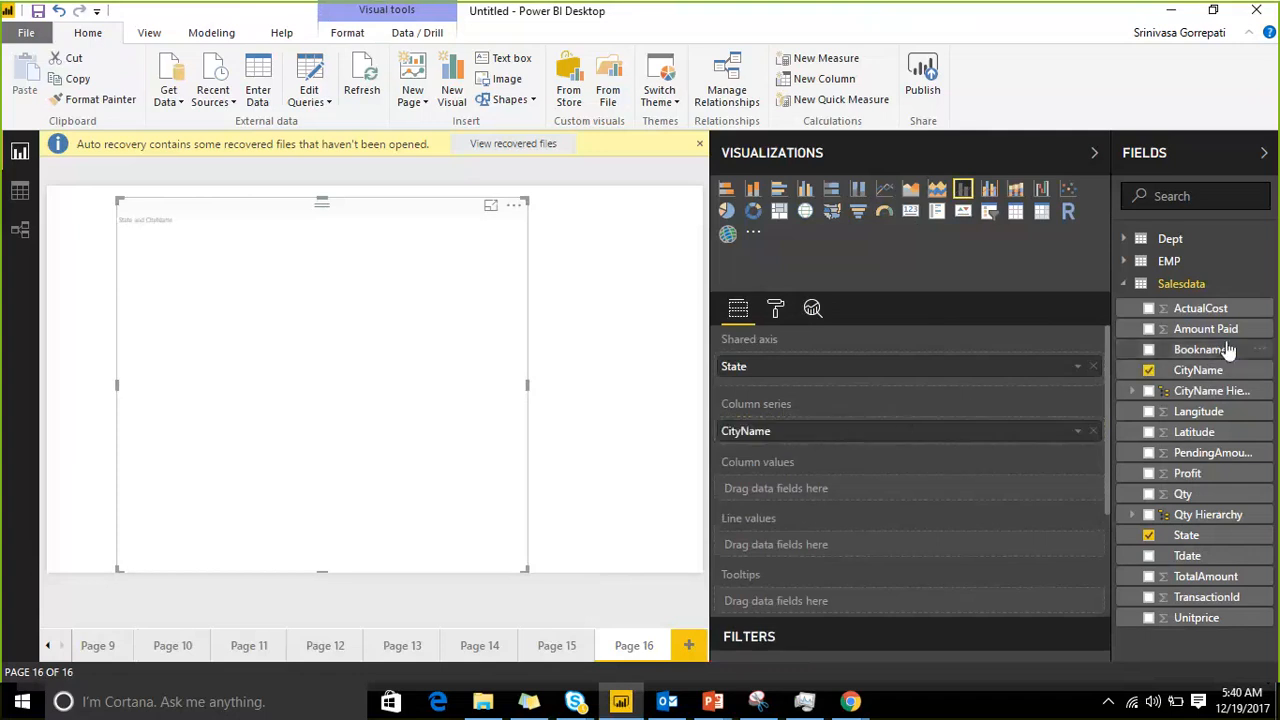
{"action": "left_click_drag", "start_coordinate": [1200, 330], "coordinate": [868, 503]}
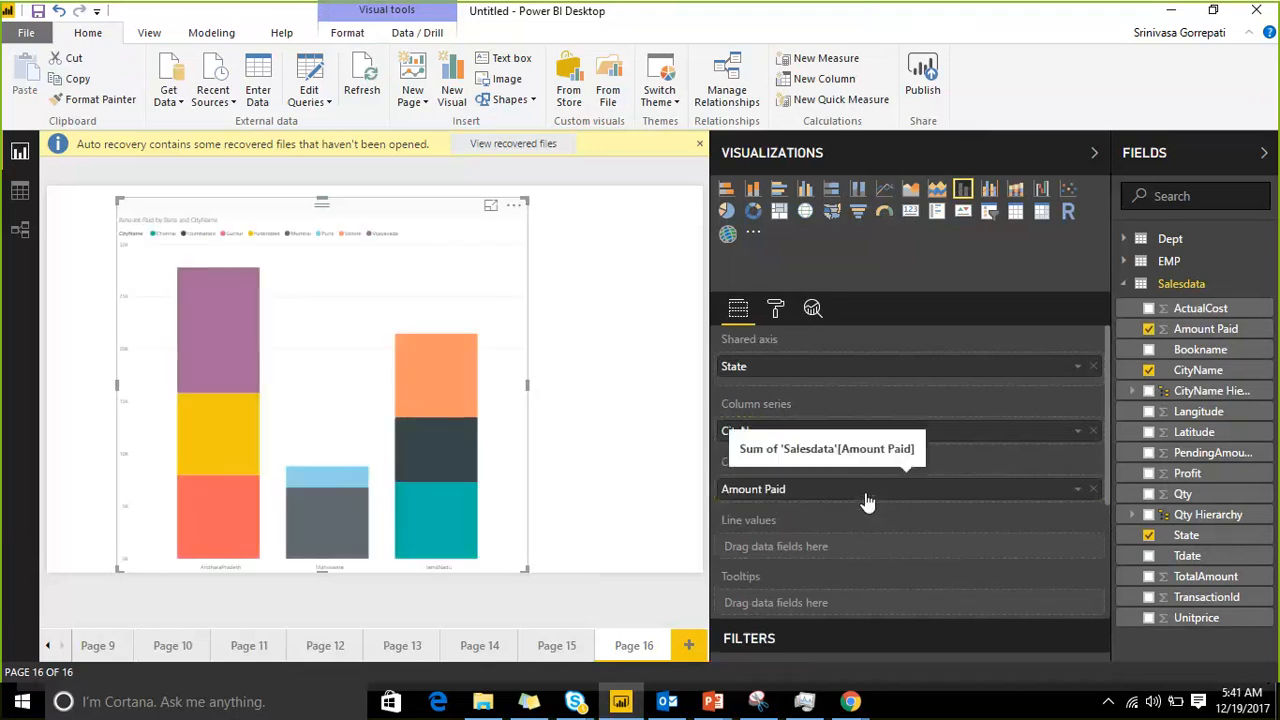
Step: Widen the stacked chart on both sides so it spans nearly the whole page
{"action": "left_click_drag", "start_coordinate": [527, 568], "coordinate": [697, 568]}
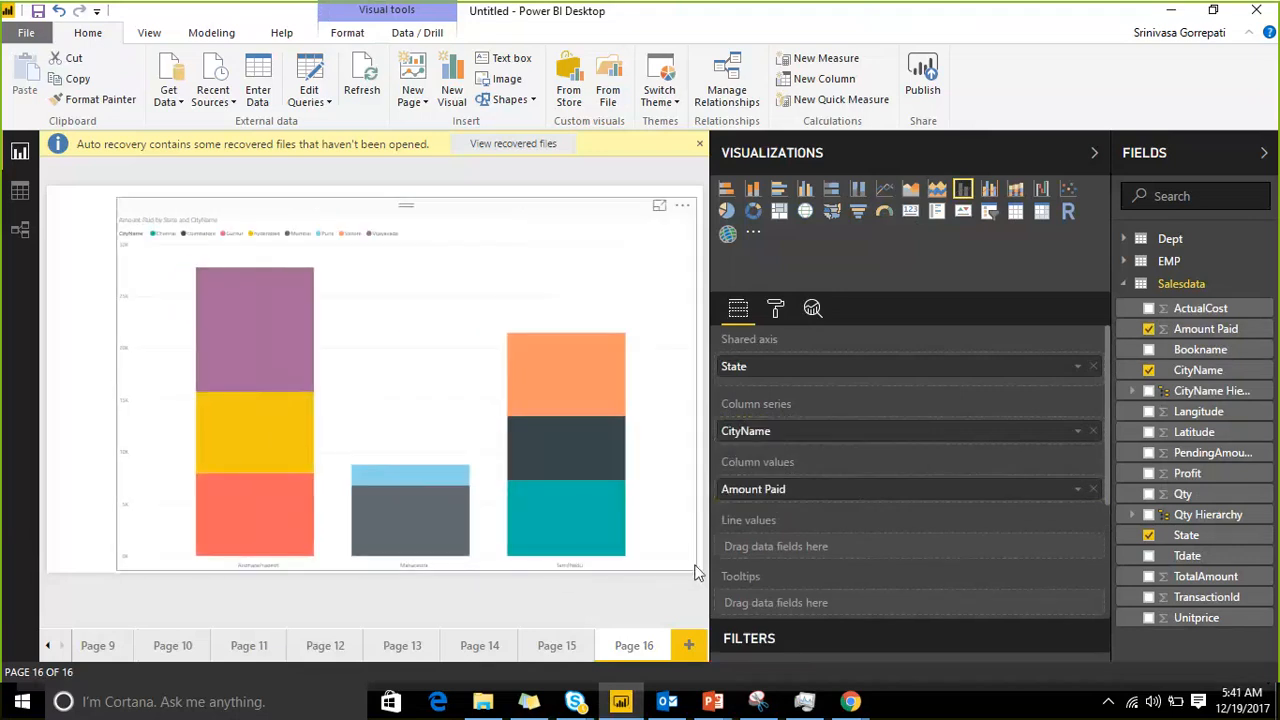
{"action": "left_click_drag", "start_coordinate": [119, 568], "coordinate": [60, 569]}
{"action": "left_click", "coordinate": [73, 579]}
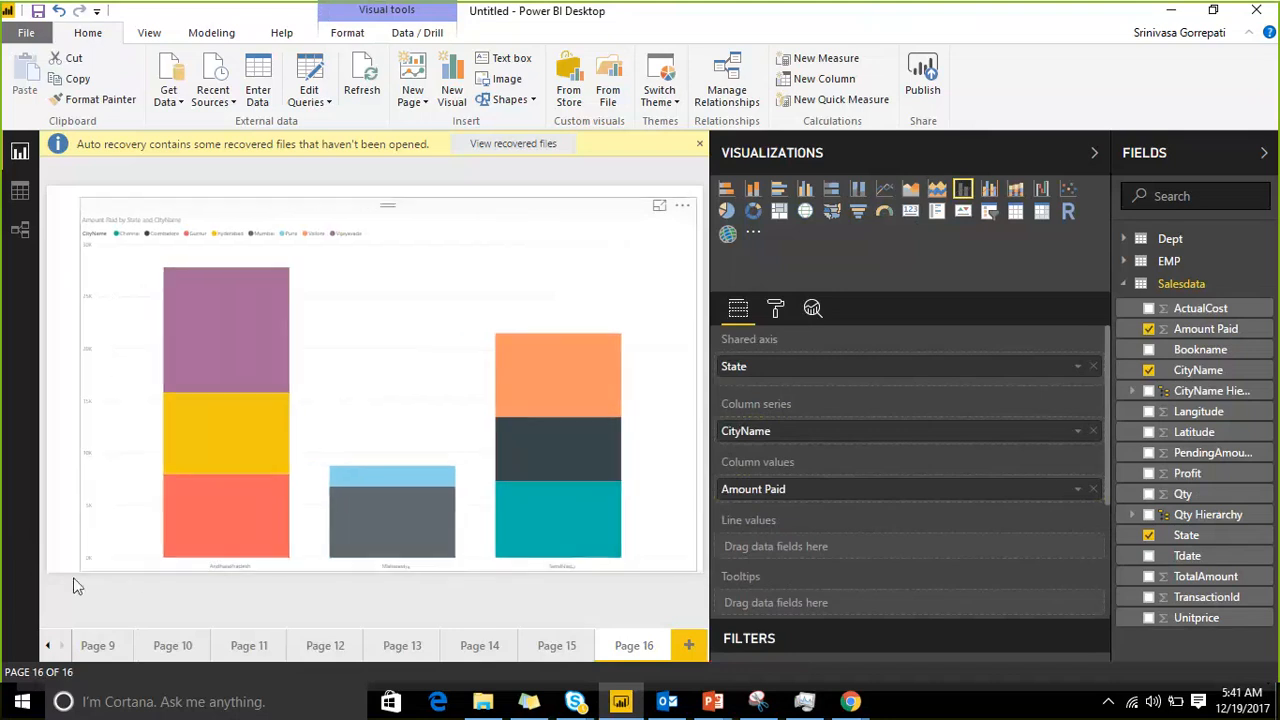
{"action": "left_click", "coordinate": [368, 226]}
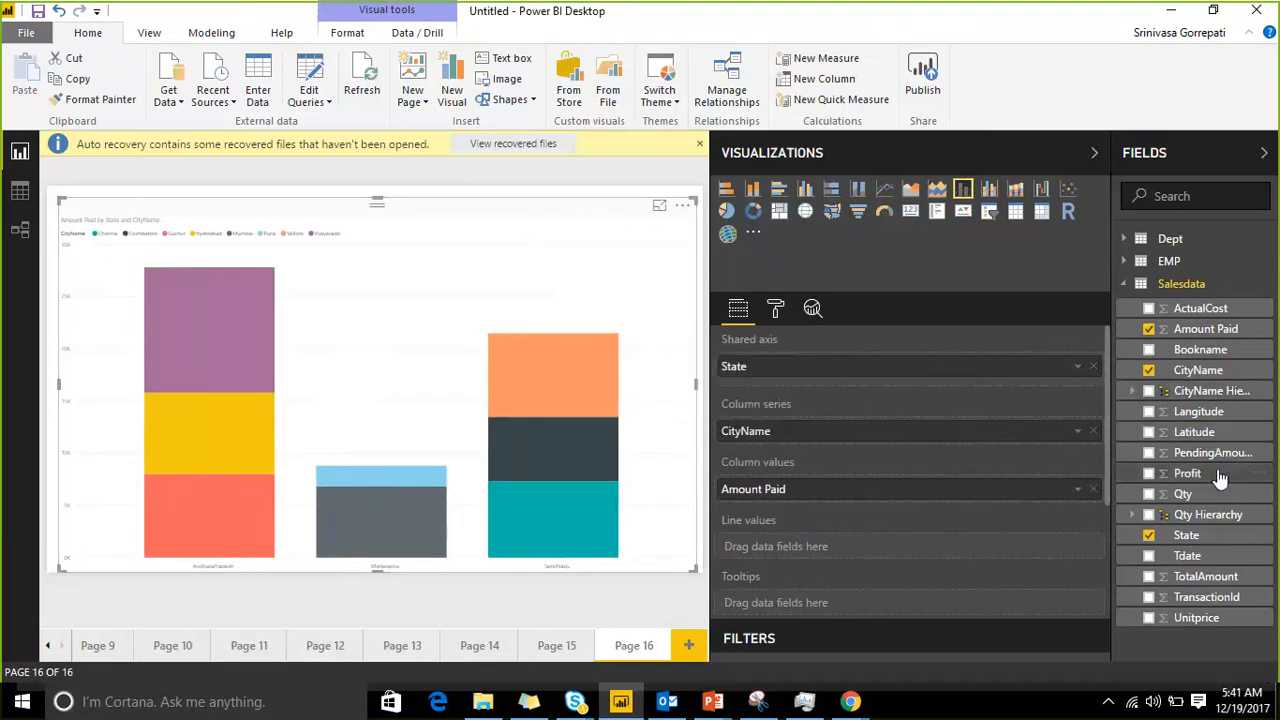
Step: Add Profit as the chart's line values and ActualCost as a tooltip field
{"action": "left_click_drag", "start_coordinate": [1220, 478], "coordinate": [868, 548]}
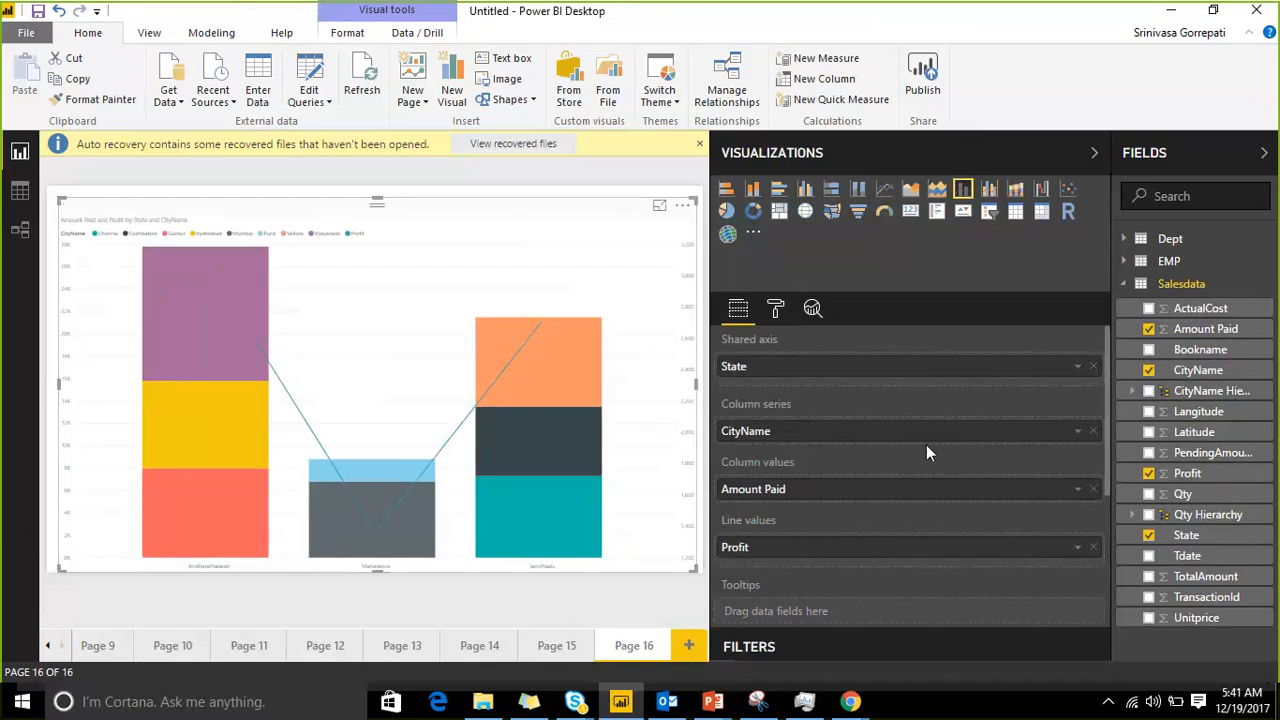
{"action": "scroll", "coordinate": [910, 463], "scroll_direction": "down", "scroll_amount": 3}
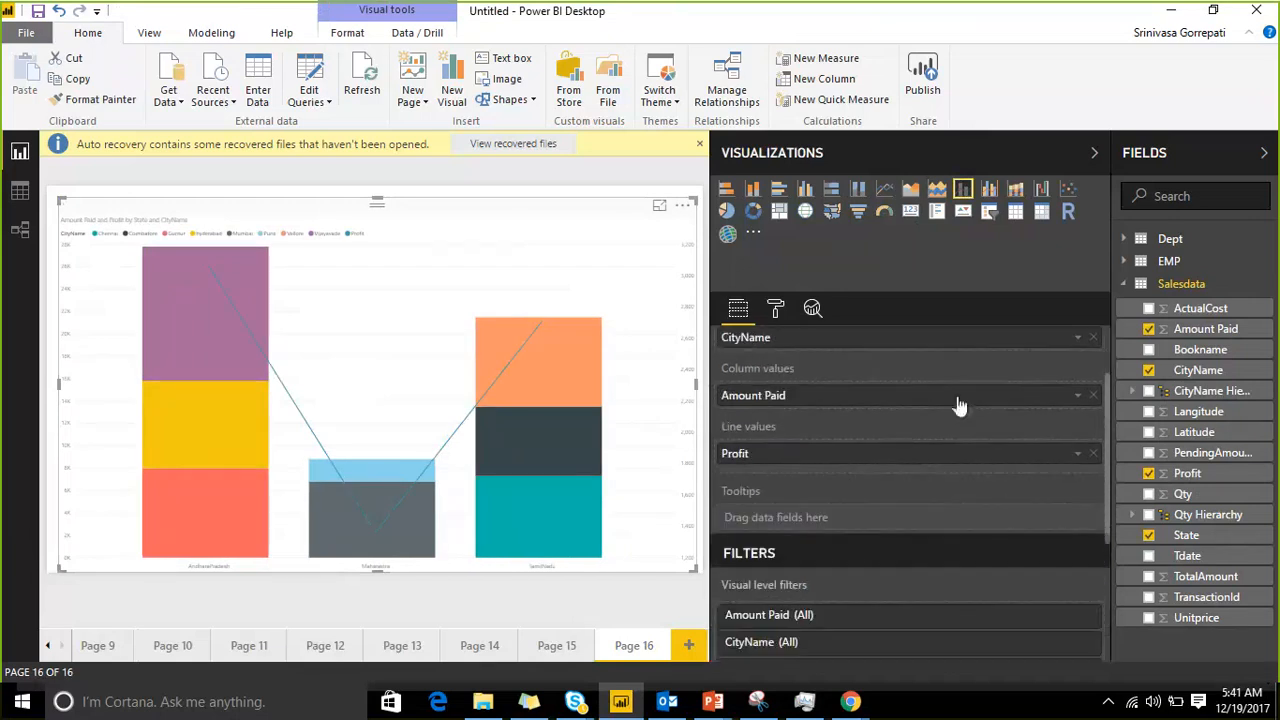
{"action": "left_click_drag", "start_coordinate": [1200, 308], "coordinate": [945, 517]}
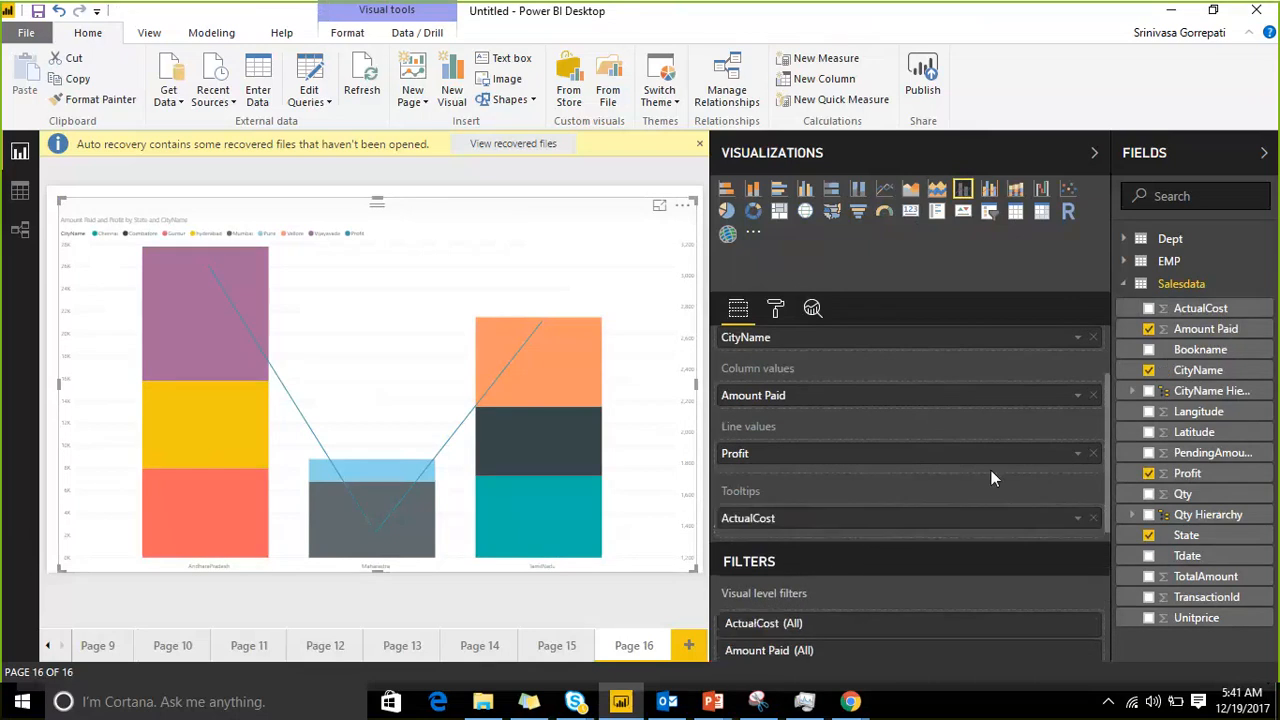
{"action": "left_click_drag", "start_coordinate": [1217, 577], "coordinate": [940, 537]}
Step: Collapse the side panes to enlarge the report view and examine the tooltip details of the AndharaPradesh column
{"action": "left_click", "coordinate": [1264, 152]}
{"action": "left_click", "coordinate": [1229, 152]}
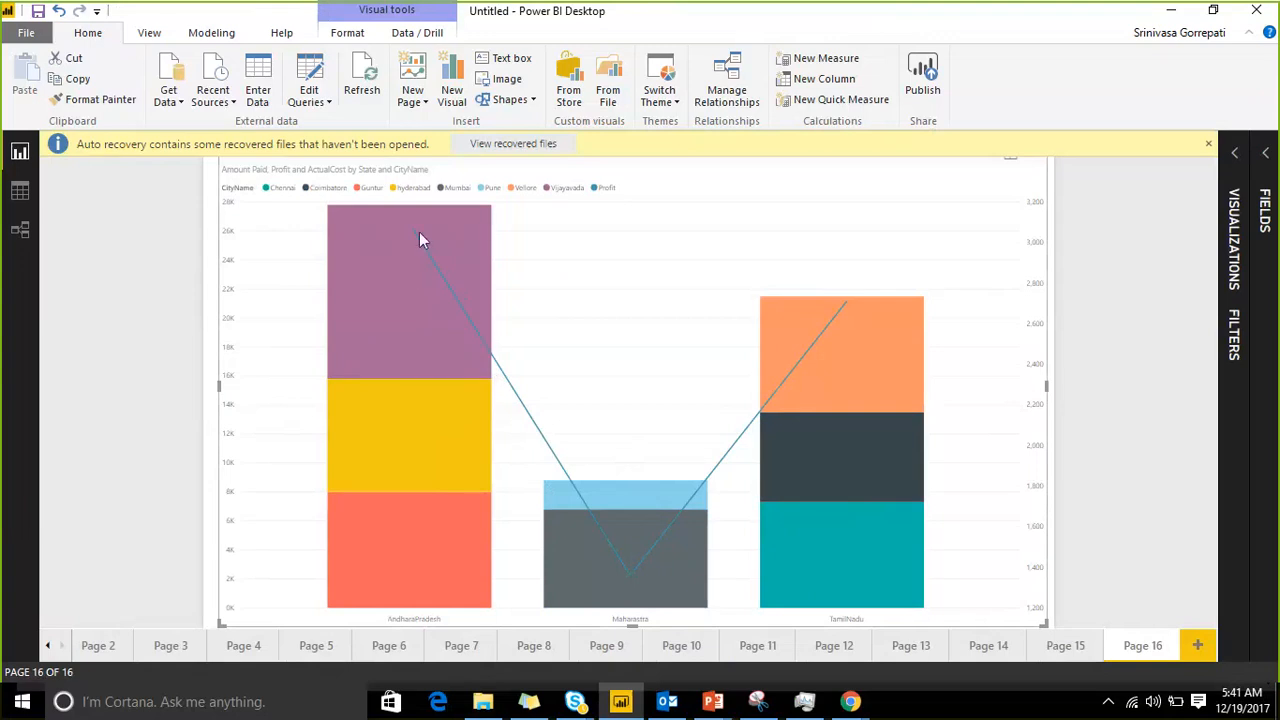
{"action": "mouse_move", "coordinate": [416, 238]}
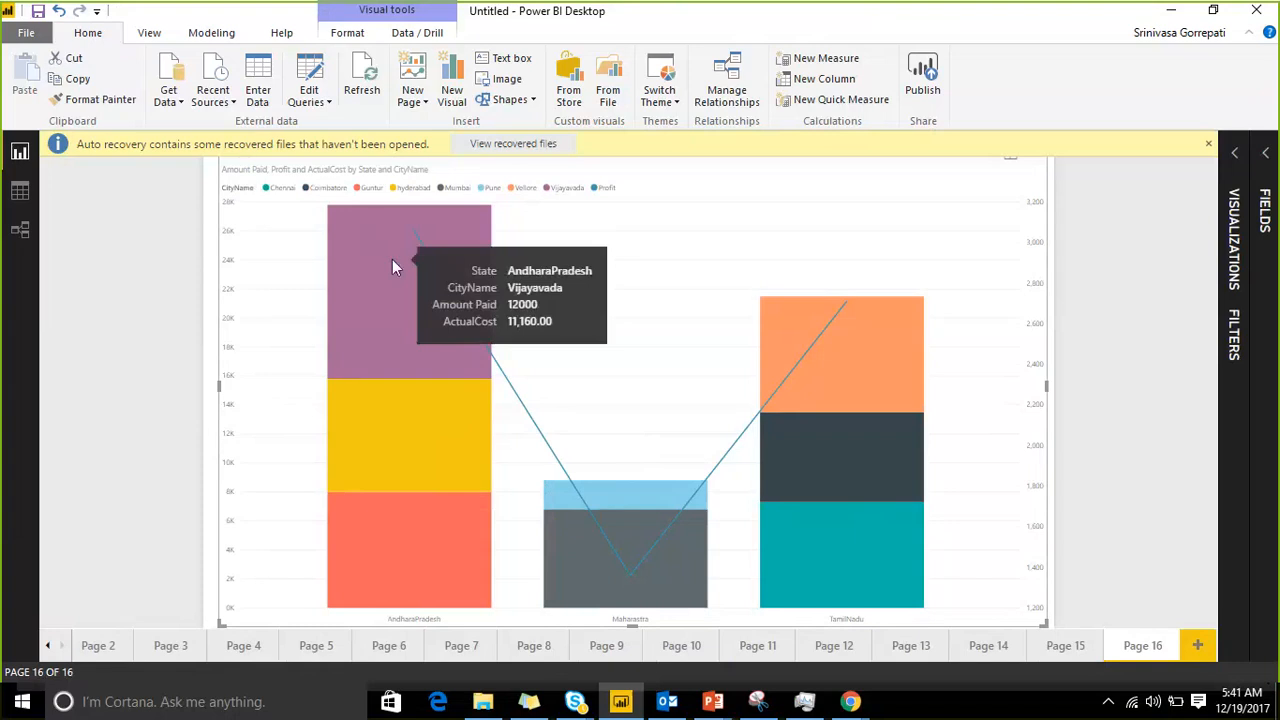
Step: Remove CityName from the column series and examine the column and Profit line tooltips for each state
{"action": "left_click", "coordinate": [1238, 158]}
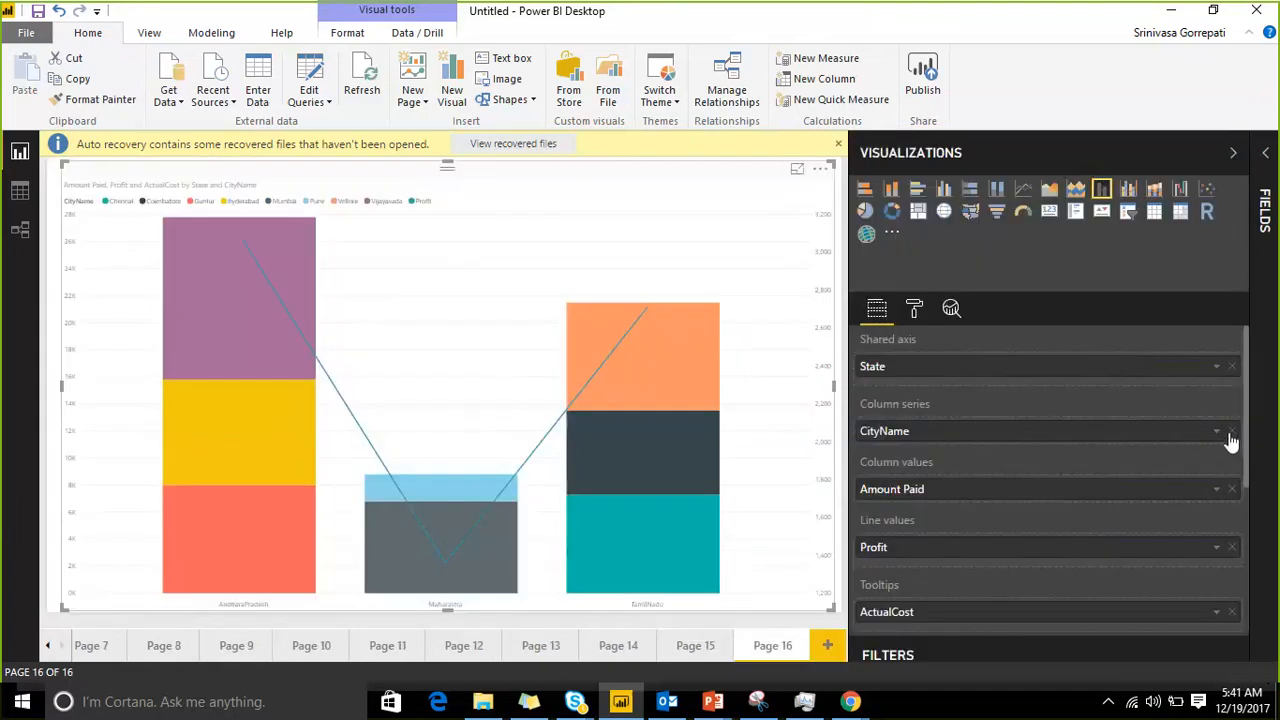
{"action": "left_click", "coordinate": [1231, 432]}
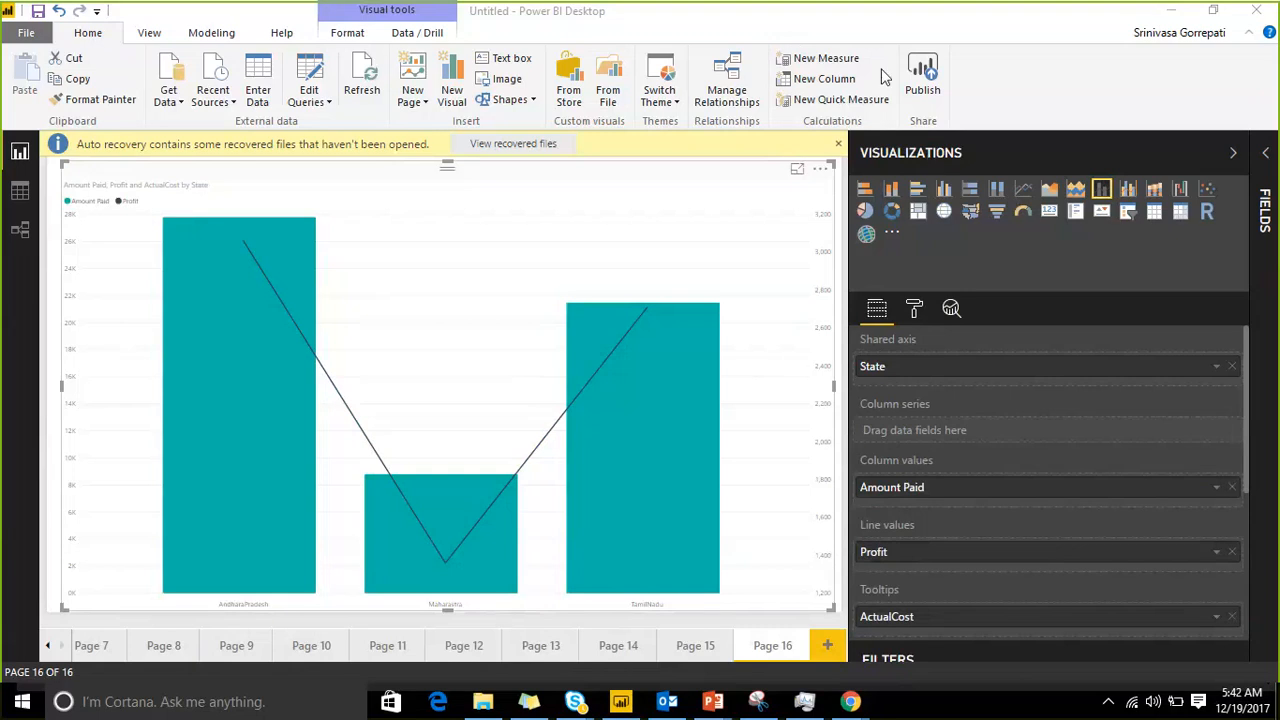
{"action": "mouse_move", "coordinate": [257, 234]}
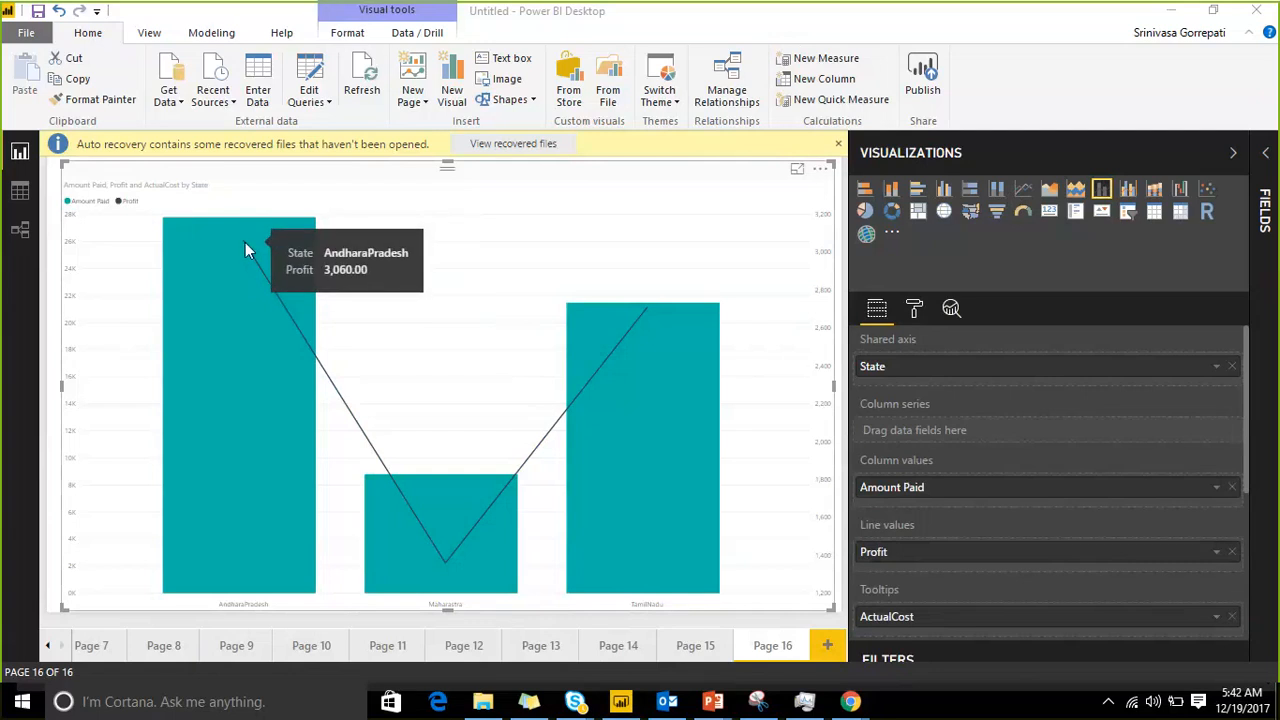
{"action": "mouse_move", "coordinate": [443, 565]}
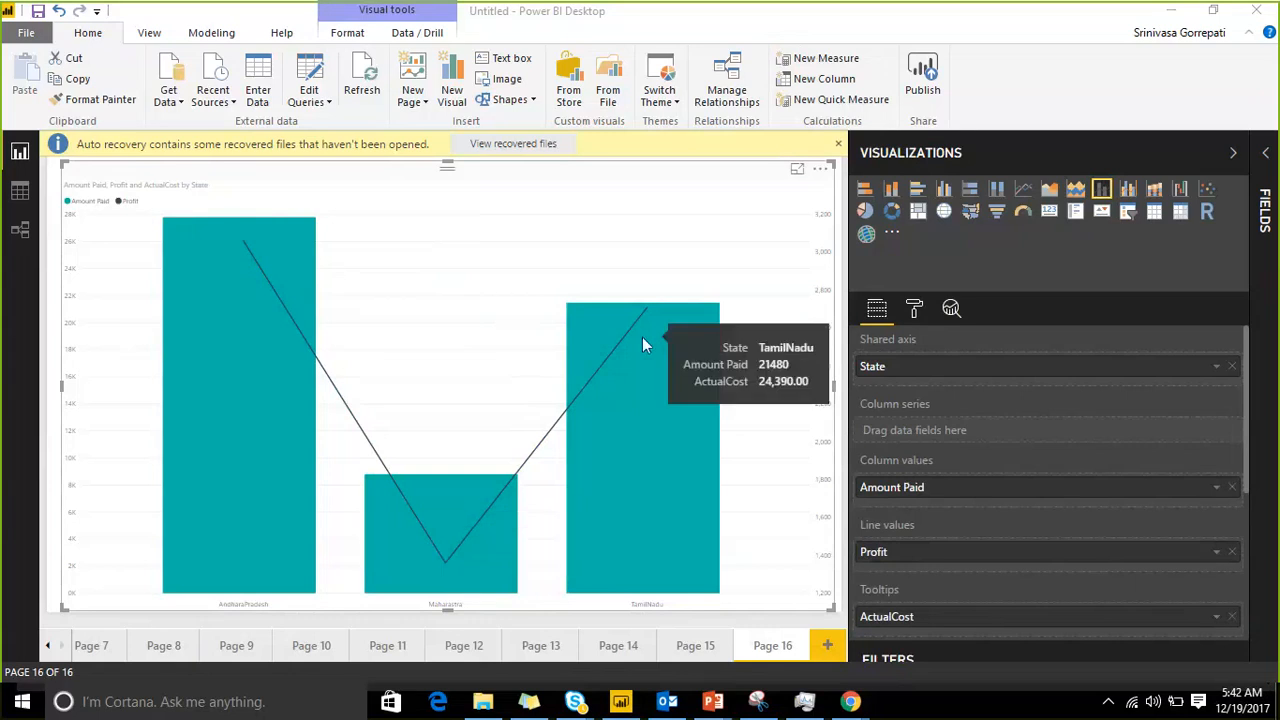
{"action": "mouse_move", "coordinate": [640, 331]}
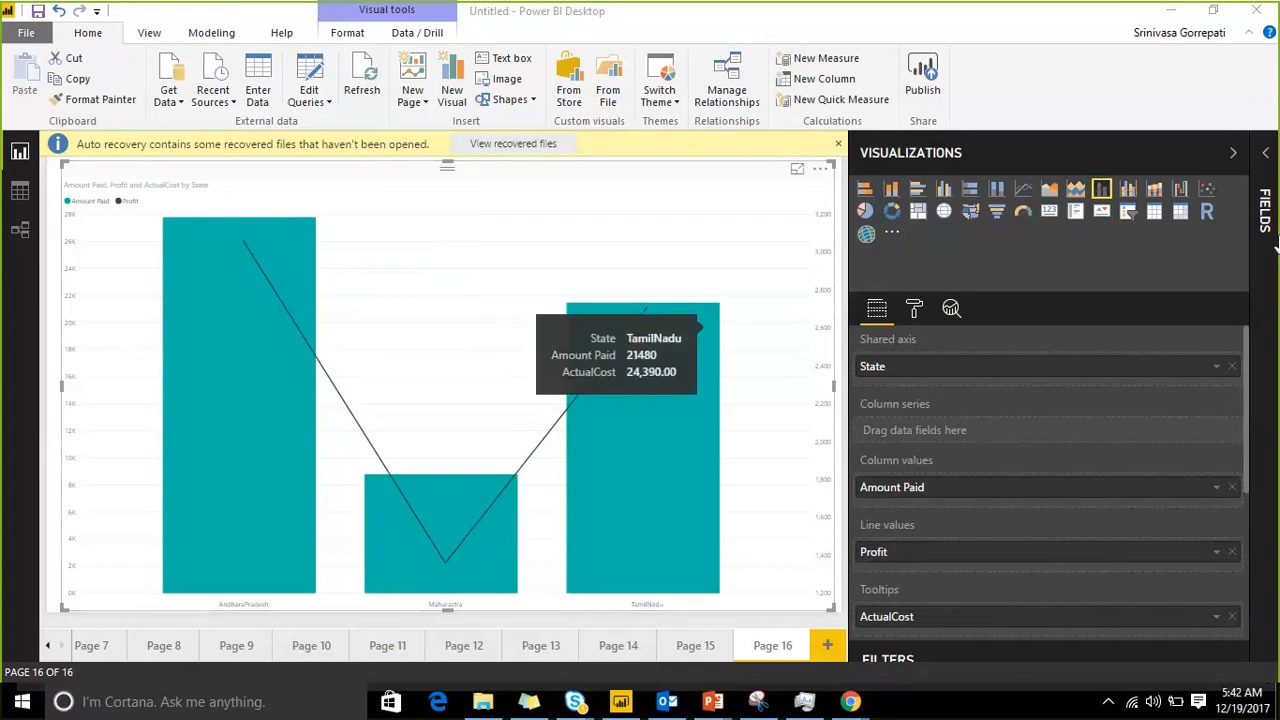
Step: Add CityName from Salesdata back to the chart's column series and examine the city segments of AndharaPradesh
{"action": "left_click", "coordinate": [1268, 156]}
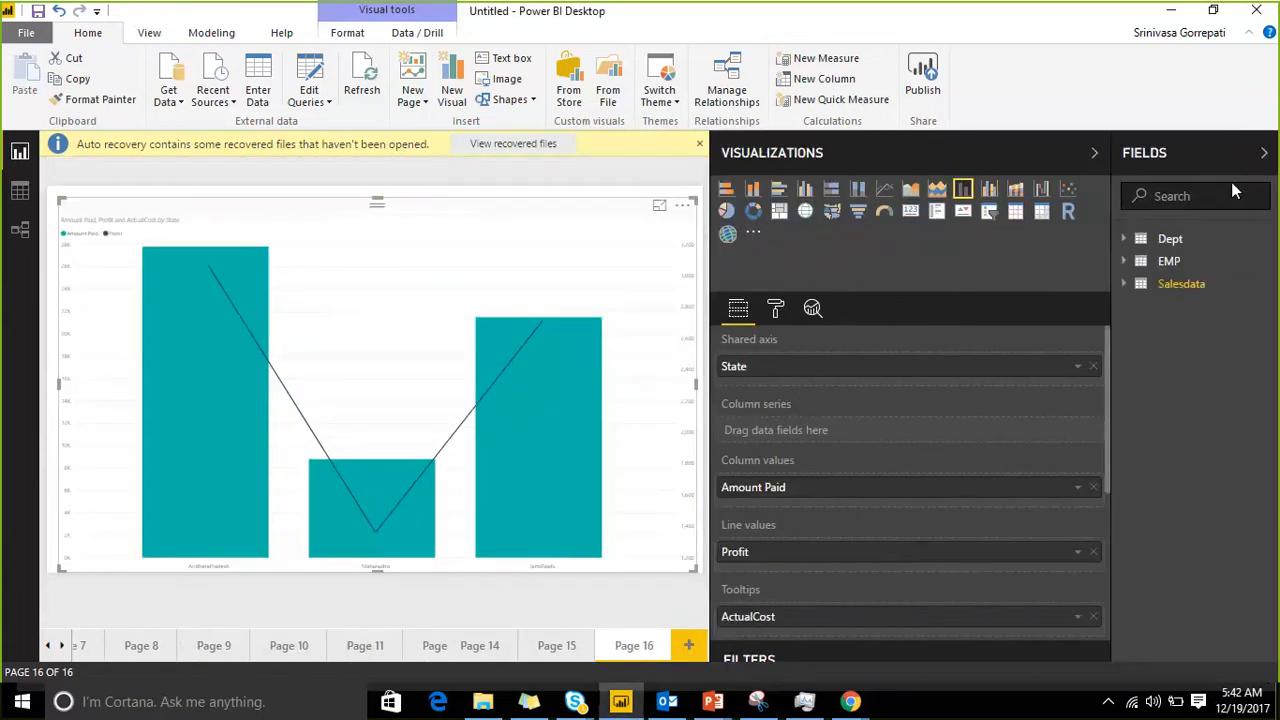
{"action": "left_click", "coordinate": [1124, 285]}
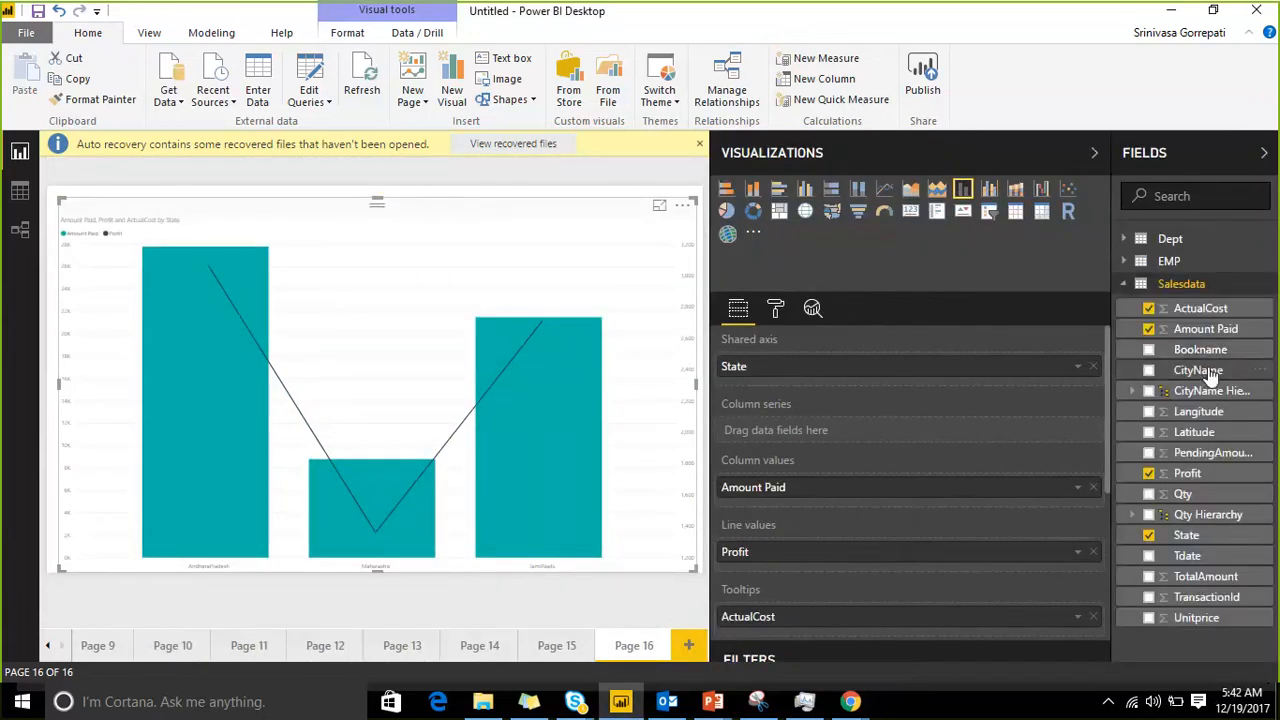
{"action": "left_click_drag", "start_coordinate": [1207, 370], "coordinate": [914, 434]}
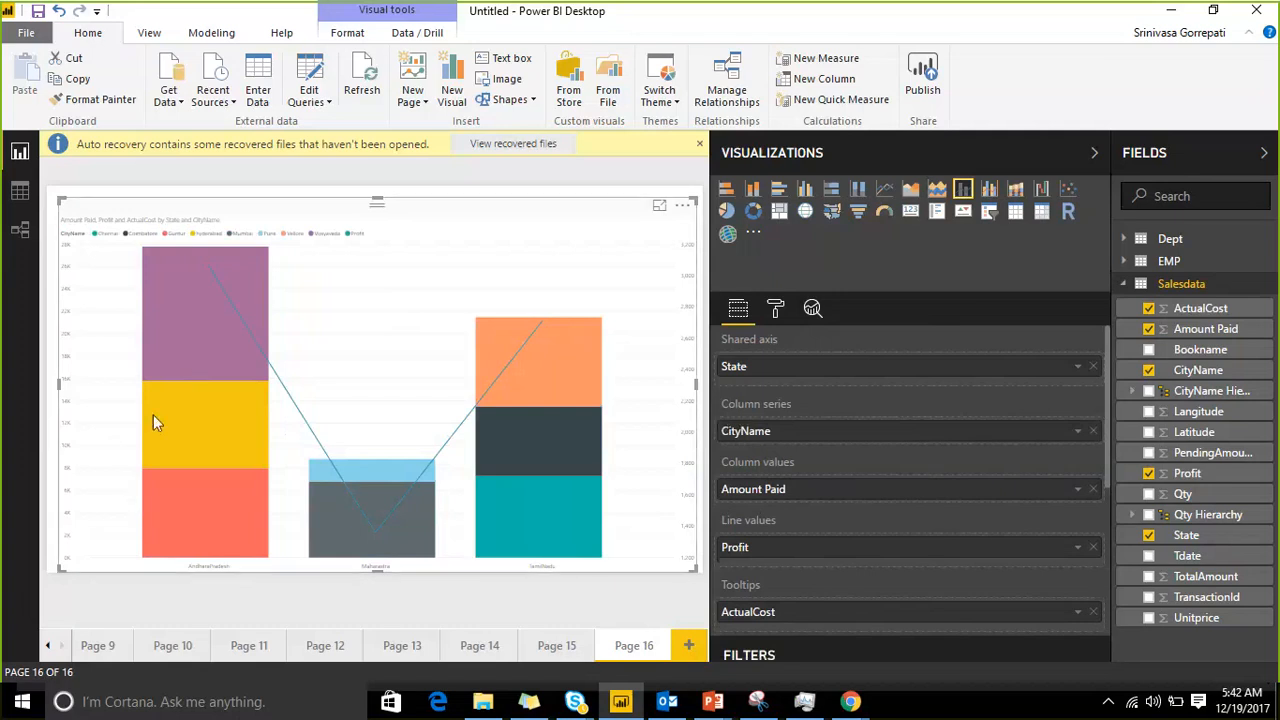
{"action": "mouse_move", "coordinate": [153, 418]}
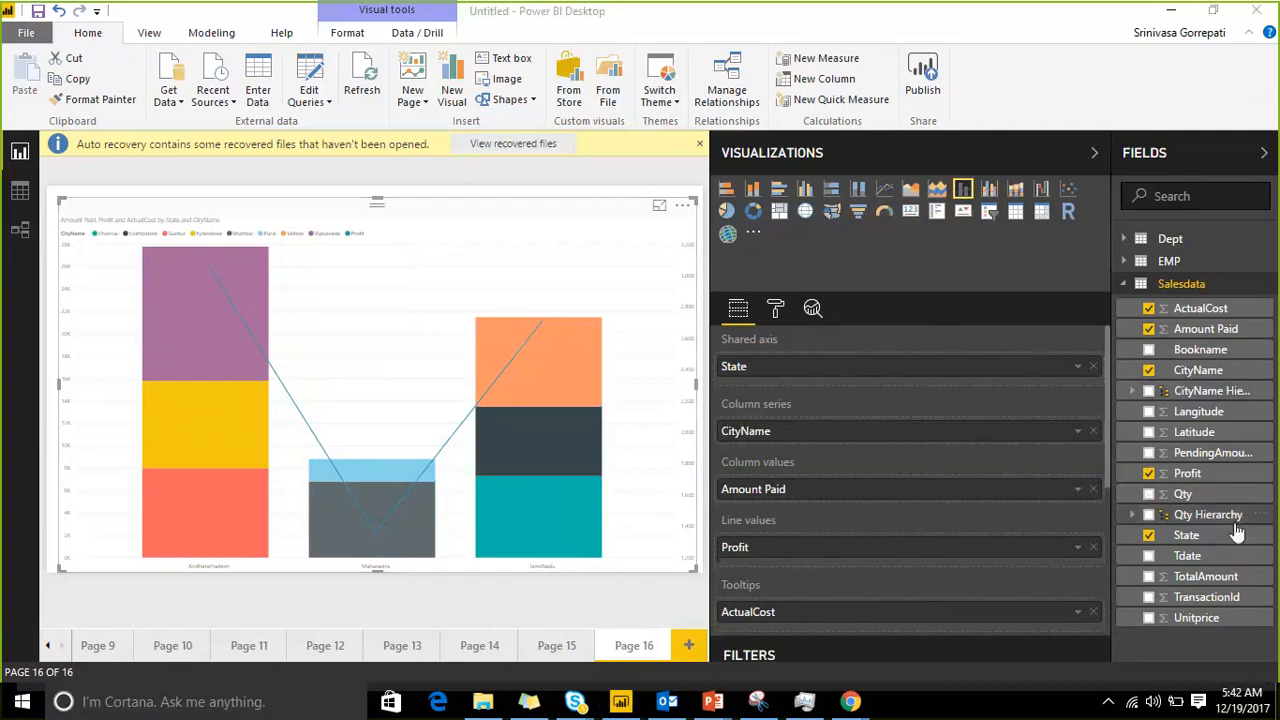
Step: Add TotalAmount from Salesdata as a second line value alongside Profit
{"action": "left_click_drag", "start_coordinate": [1206, 577], "coordinate": [905, 556]}
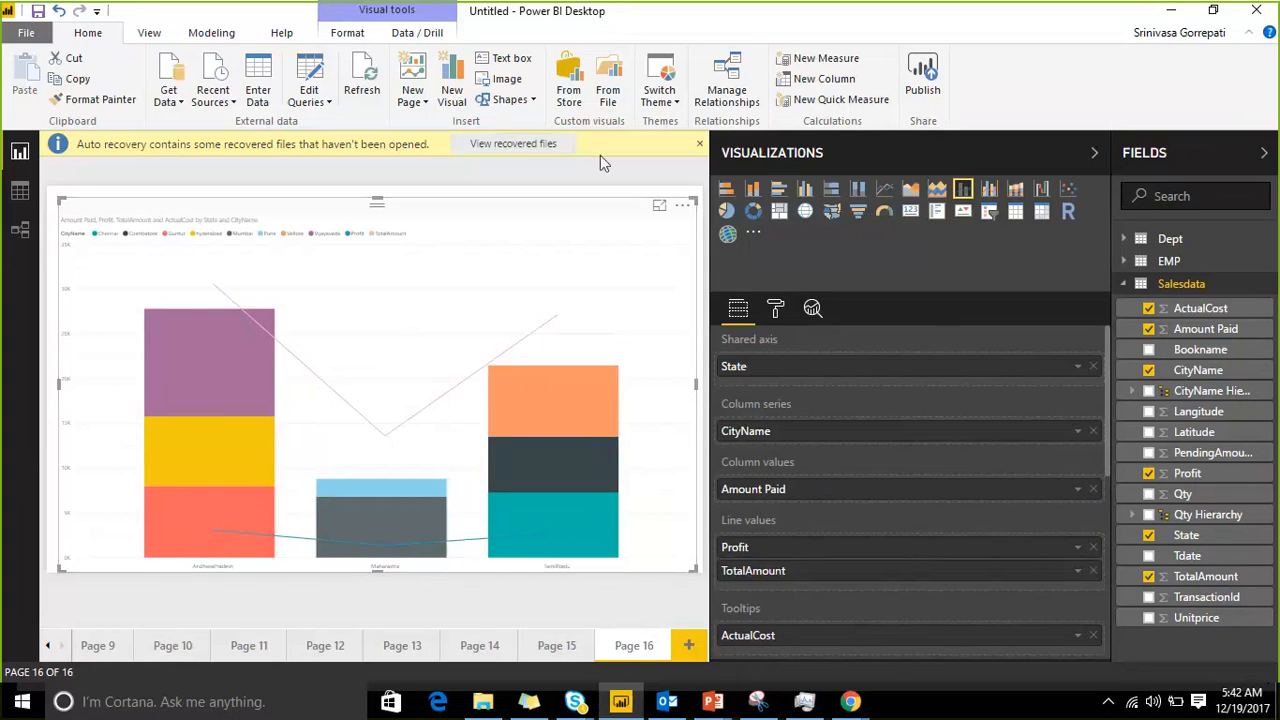
{"action": "left_click", "coordinate": [682, 206]}
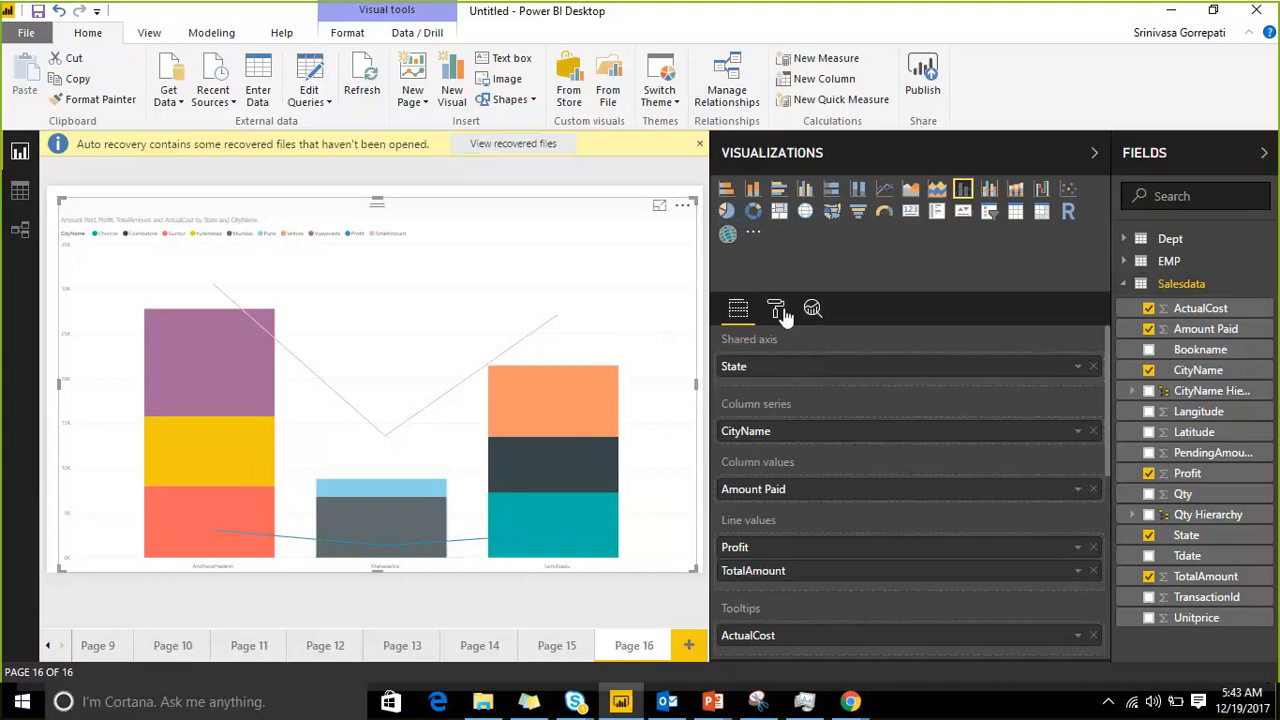
Step: Turn on the X-axis title in the chart's formatting settings
{"action": "left_click", "coordinate": [777, 310]}
{"action": "left_click", "coordinate": [726, 343]}
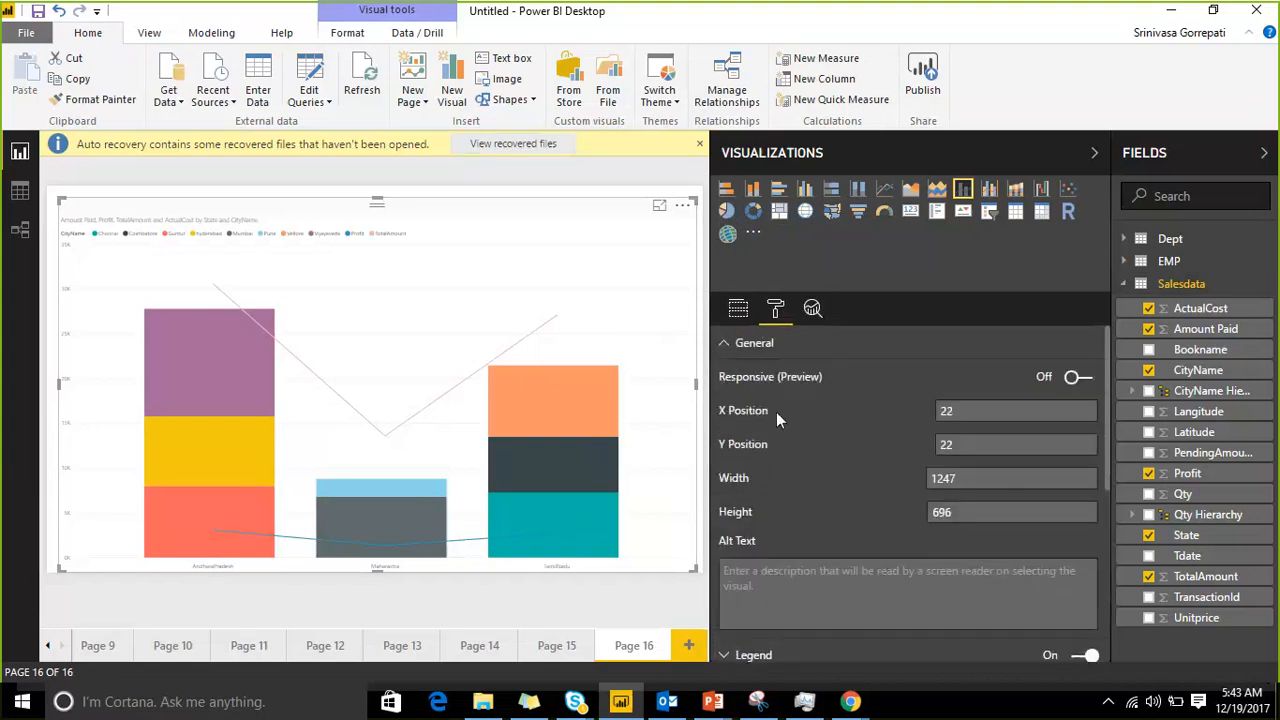
{"action": "scroll", "coordinate": [872, 552], "scroll_direction": "down", "scroll_amount": 3}
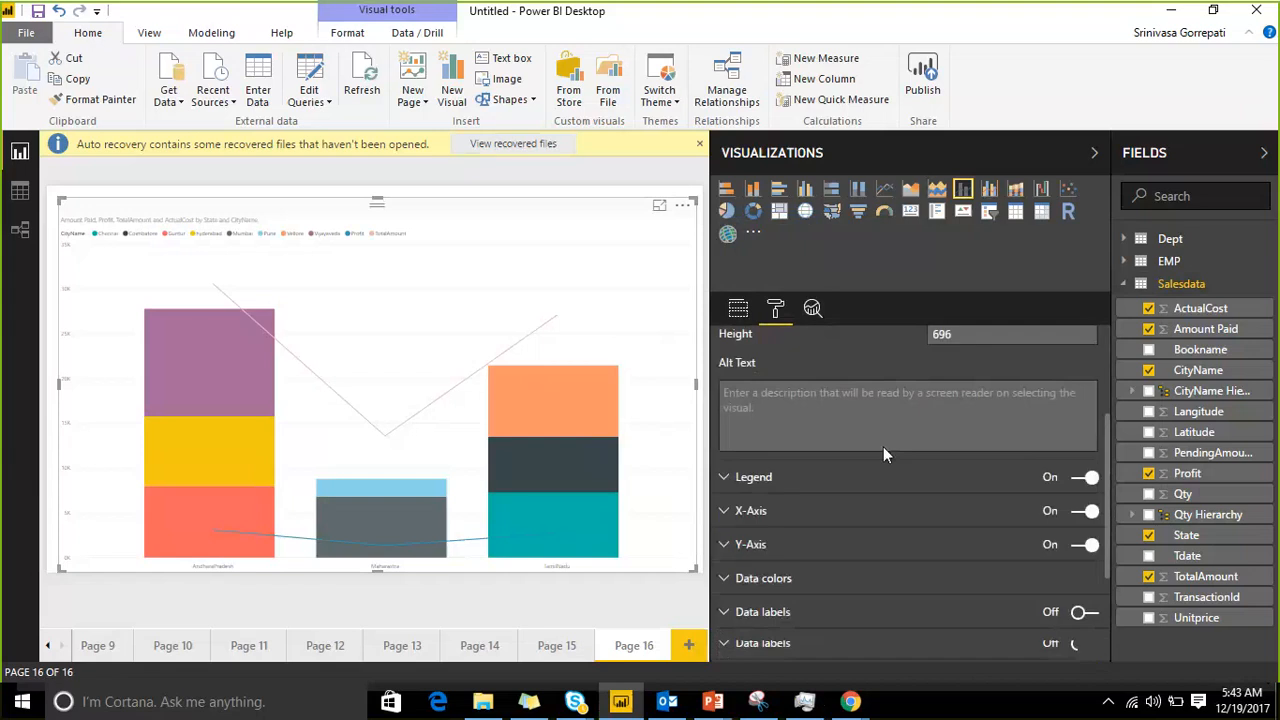
{"action": "left_click", "coordinate": [722, 502]}
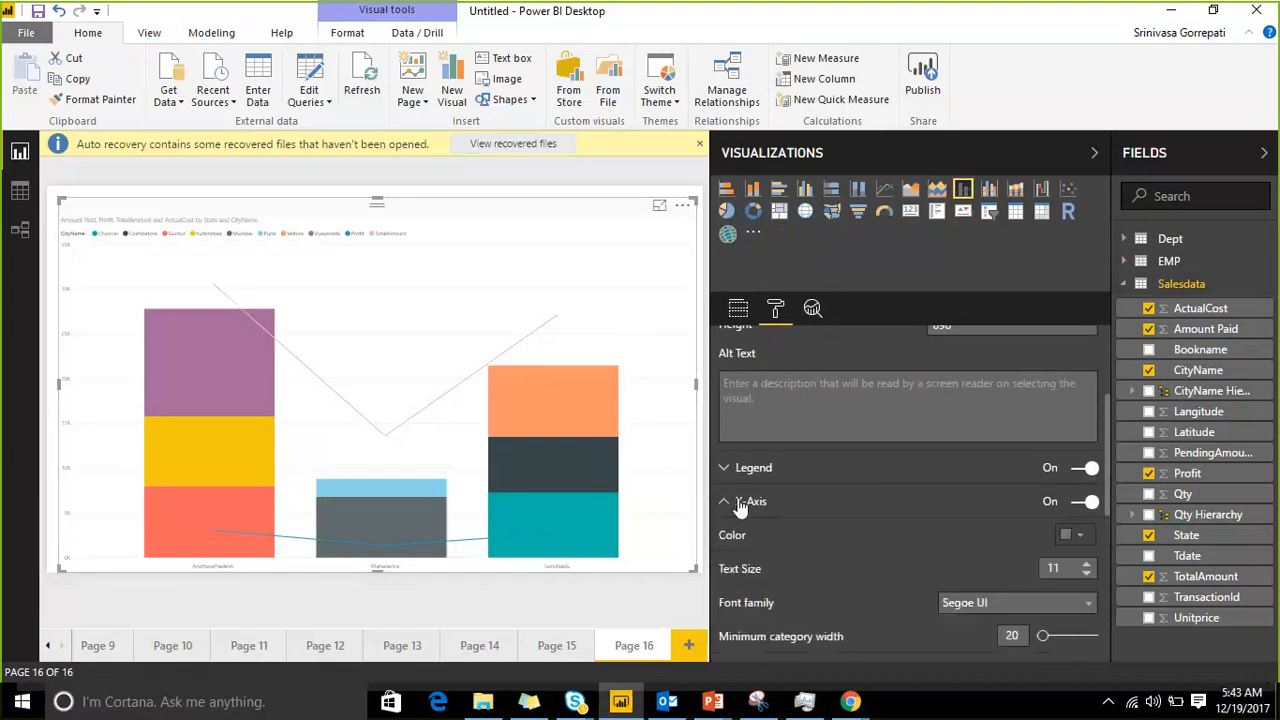
{"action": "scroll", "coordinate": [739, 490], "scroll_direction": "down", "scroll_amount": 1}
{"action": "scroll", "coordinate": [905, 384], "scroll_direction": "down", "scroll_amount": 1}
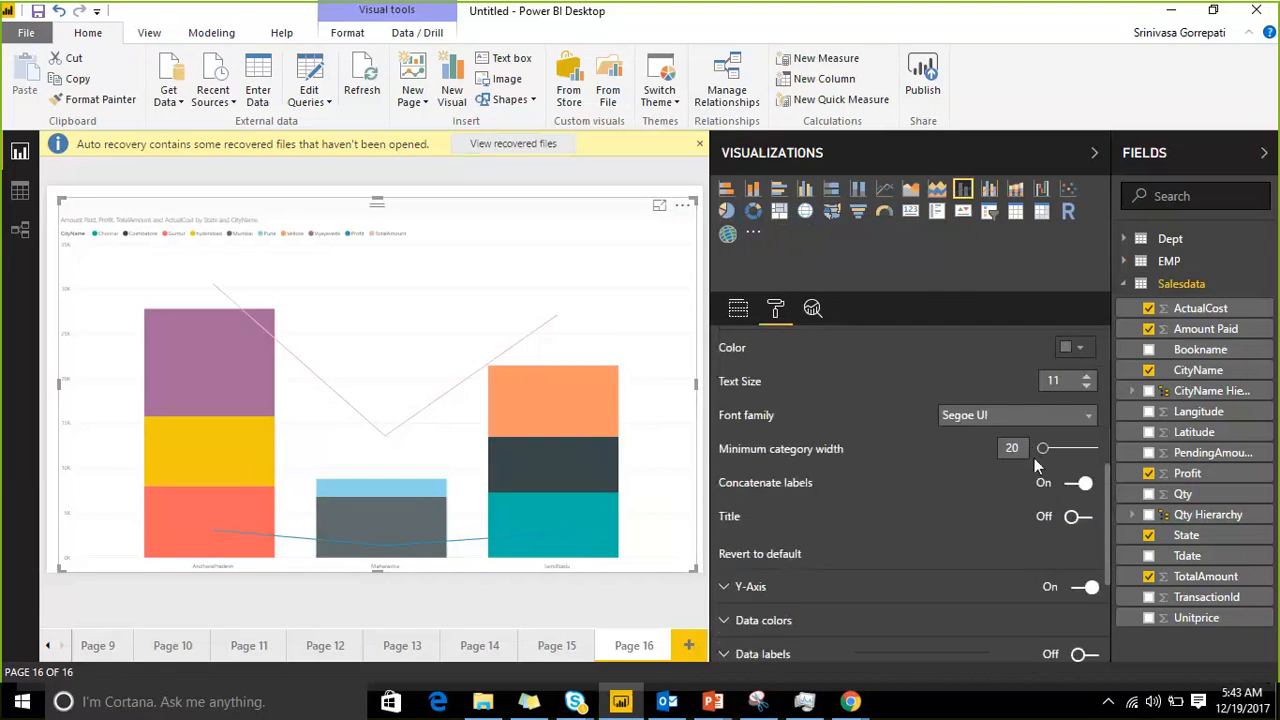
{"action": "left_click", "coordinate": [1072, 518]}
{"action": "scroll", "coordinate": [978, 488], "scroll_direction": "down", "scroll_amount": 1}
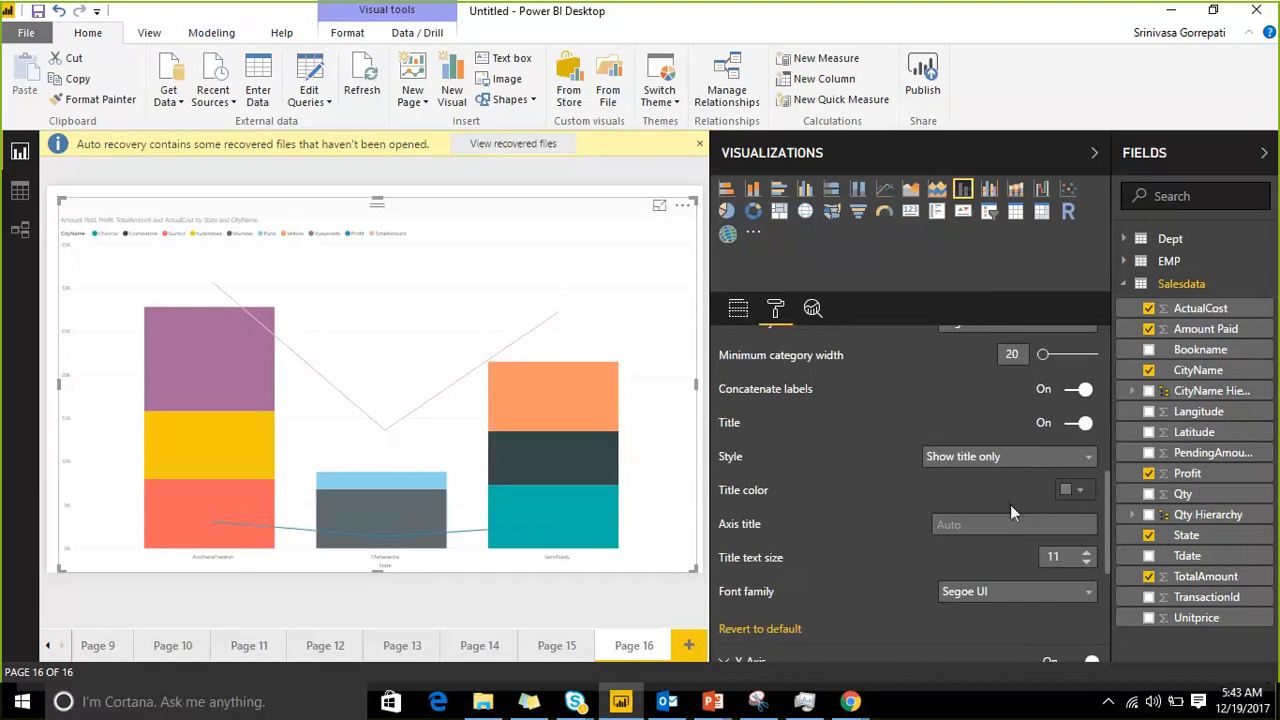
Step: Examine the chart's Y-axis settings and the data colors assigned to each city
{"action": "scroll", "coordinate": [1050, 564], "scroll_direction": "down", "scroll_amount": 3}
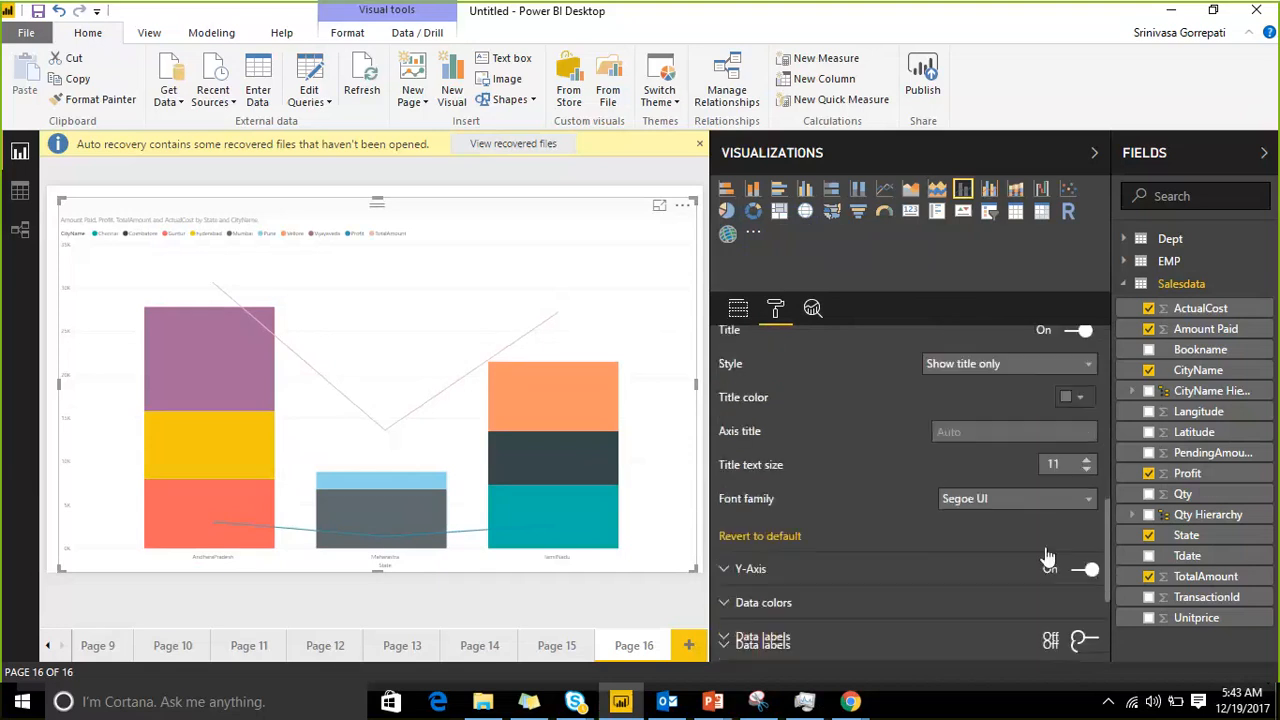
{"action": "left_click", "coordinate": [733, 385]}
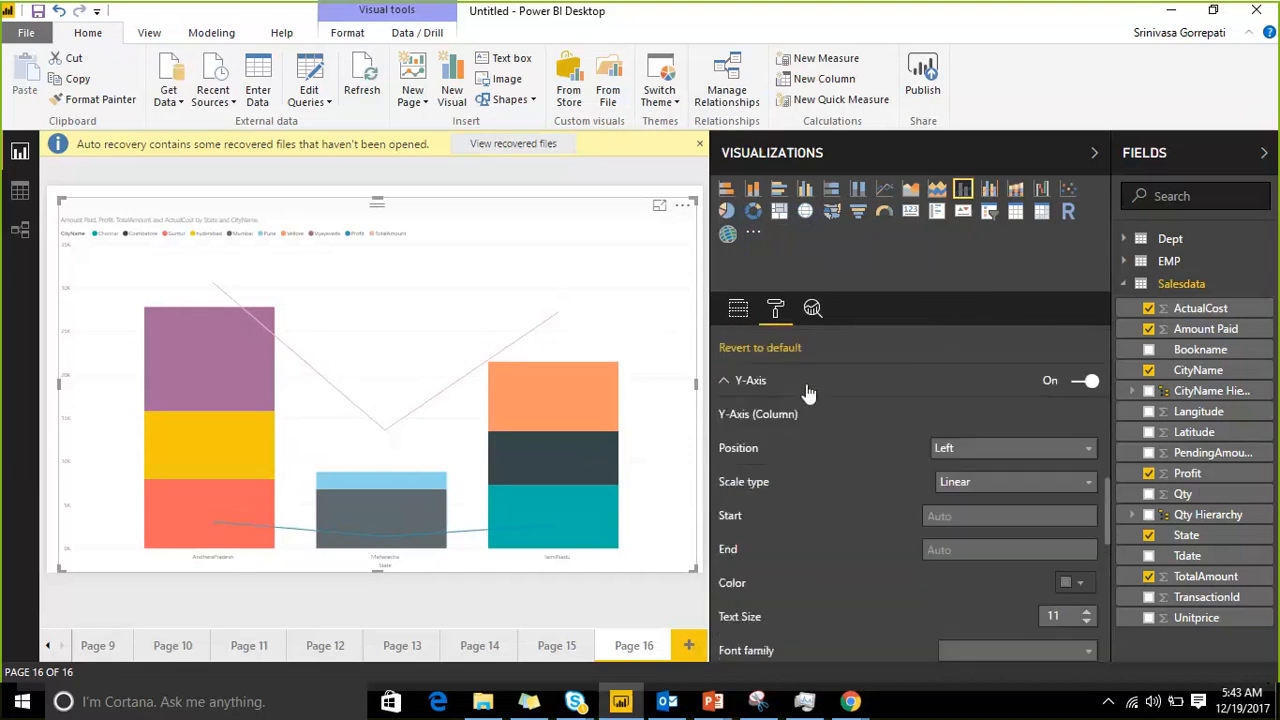
{"action": "scroll", "coordinate": [928, 423], "scroll_direction": "down", "scroll_amount": 3}
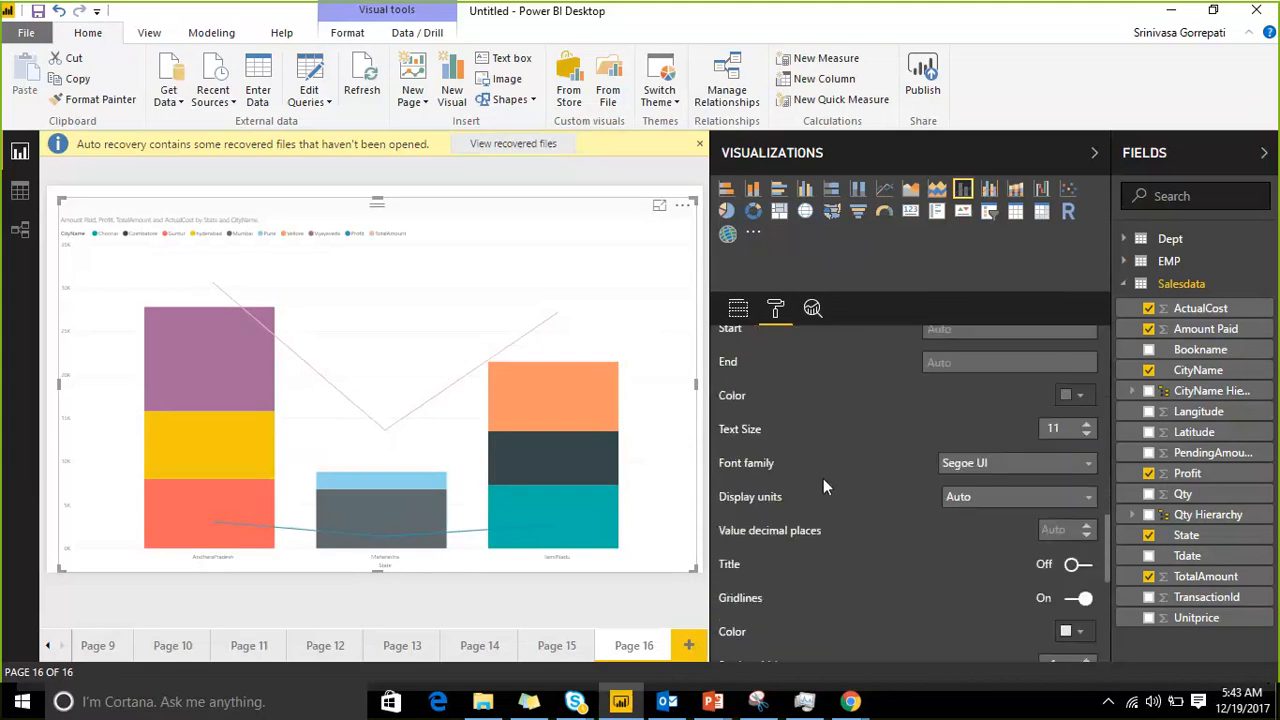
{"action": "scroll", "coordinate": [823, 478], "scroll_direction": "down", "scroll_amount": 2}
{"action": "scroll", "coordinate": [761, 454], "scroll_direction": "down", "scroll_amount": 4}
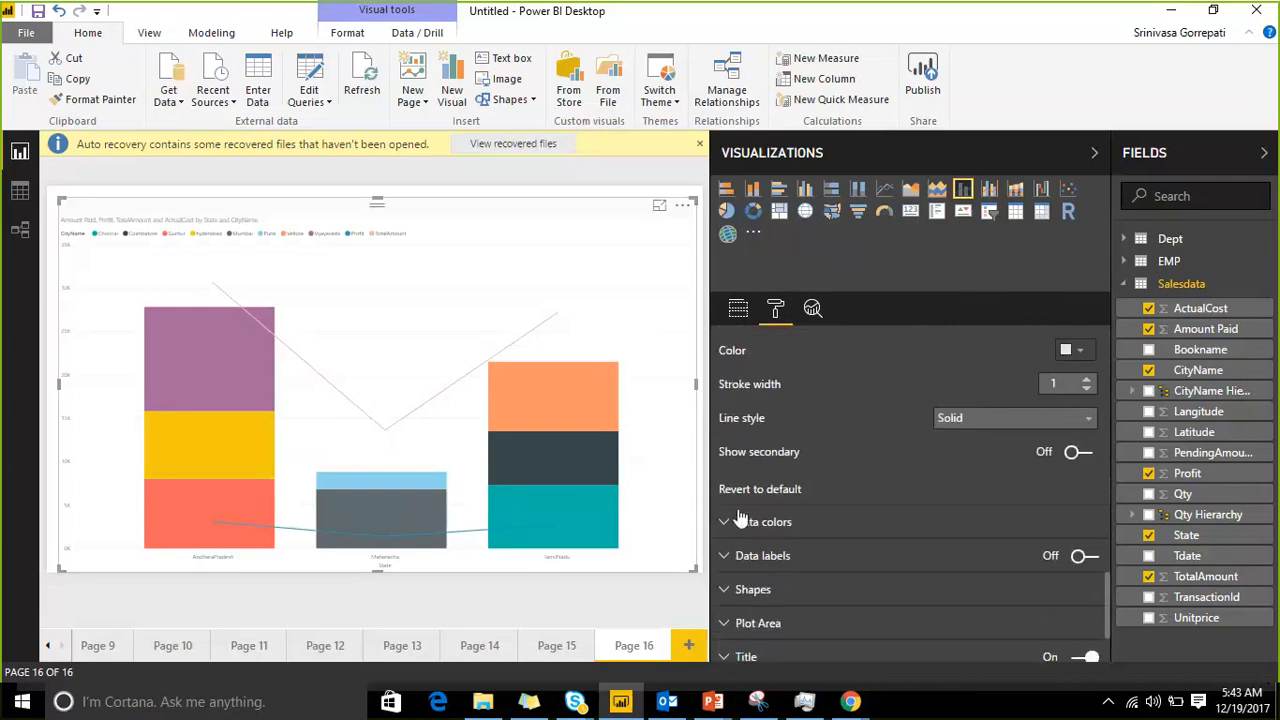
{"action": "left_click", "coordinate": [737, 522]}
{"action": "scroll", "coordinate": [758, 473], "scroll_direction": "down", "scroll_amount": 10}
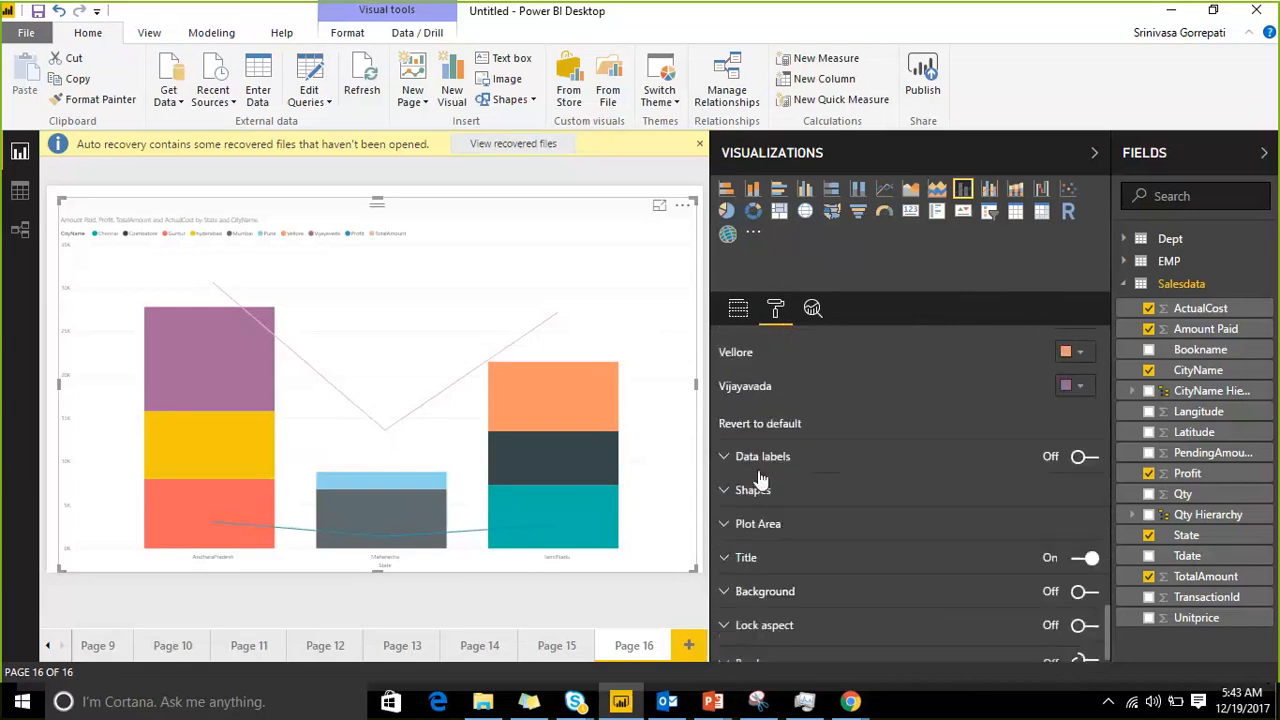
Step: Turn on the chart's data labels and review their display units, orientation, position and font settings
{"action": "scroll", "coordinate": [740, 455], "scroll_direction": "down", "scroll_amount": 1}
{"action": "left_click", "coordinate": [730, 446]}
{"action": "scroll", "coordinate": [735, 447], "scroll_direction": "down", "scroll_amount": 1}
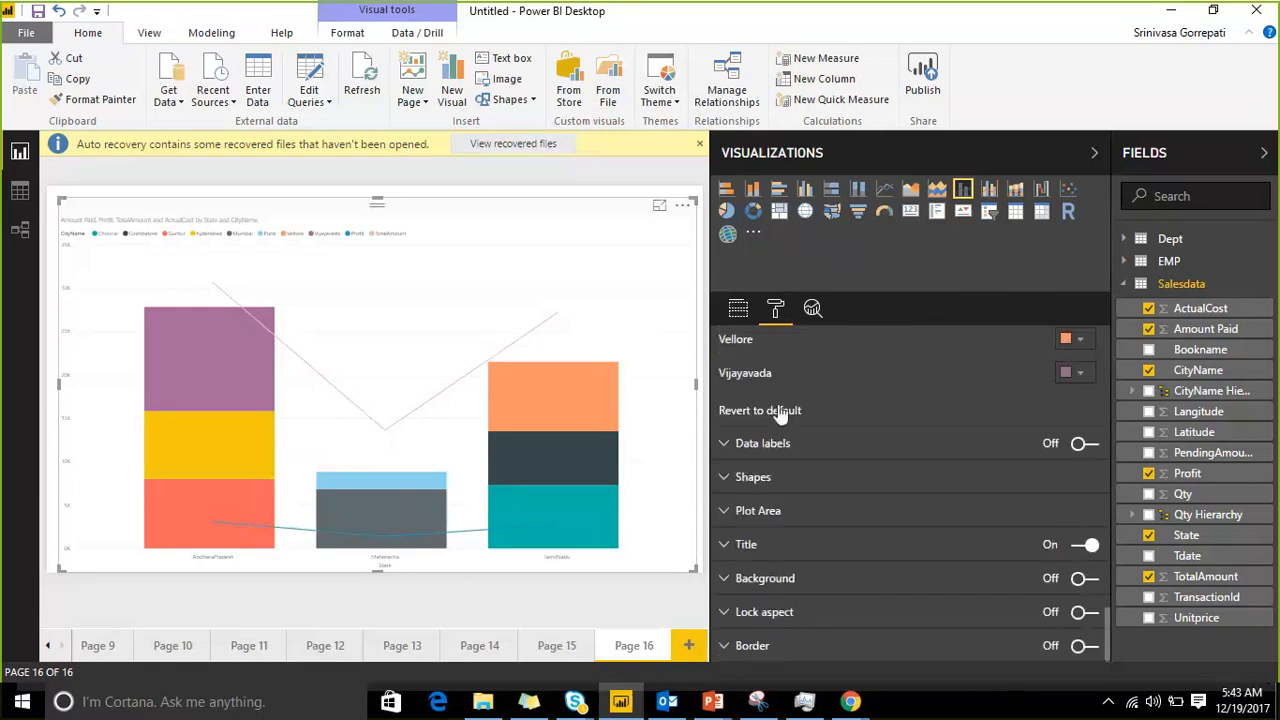
{"action": "left_click", "coordinate": [1085, 443]}
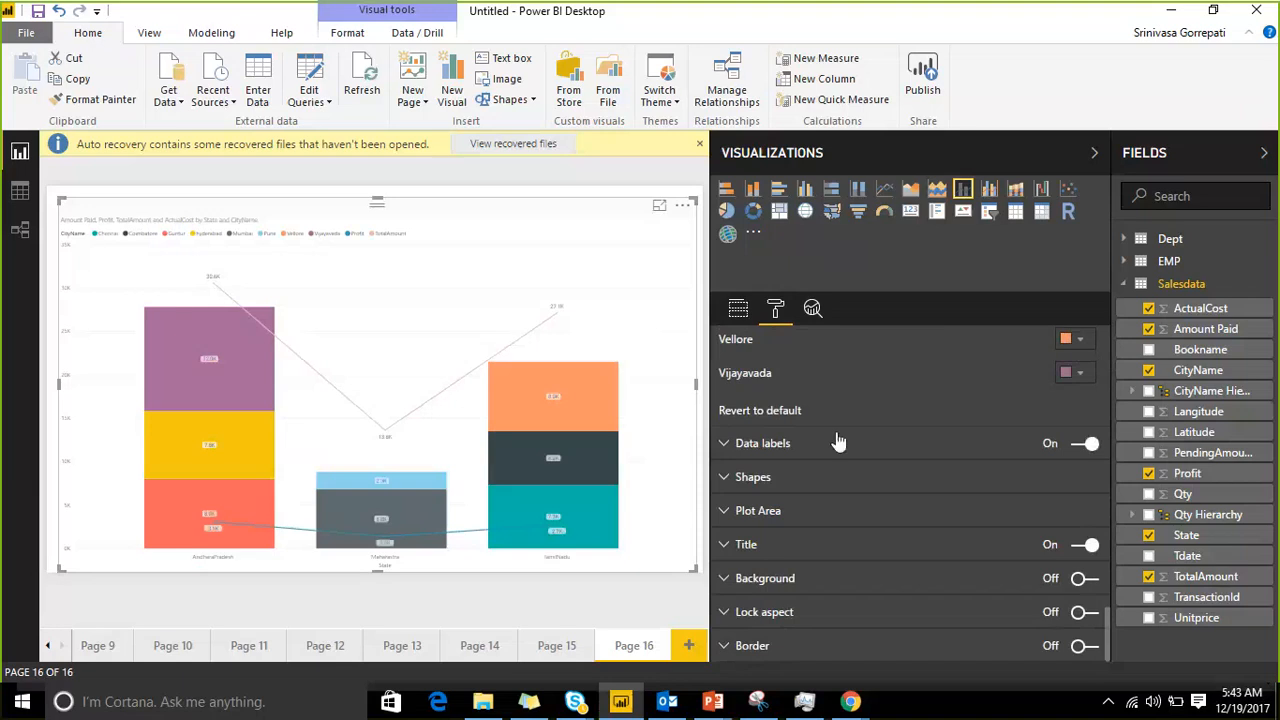
{"action": "left_click", "coordinate": [730, 447]}
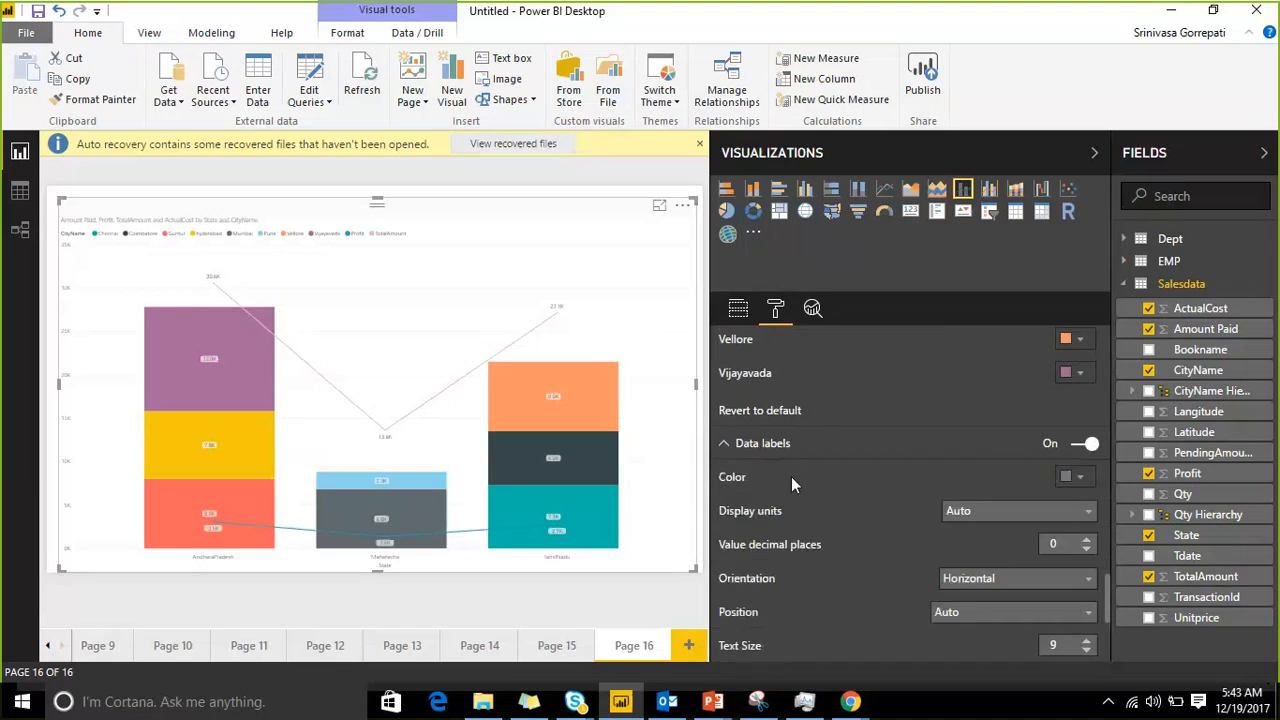
{"action": "scroll", "coordinate": [791, 476], "scroll_direction": "down", "scroll_amount": 2}
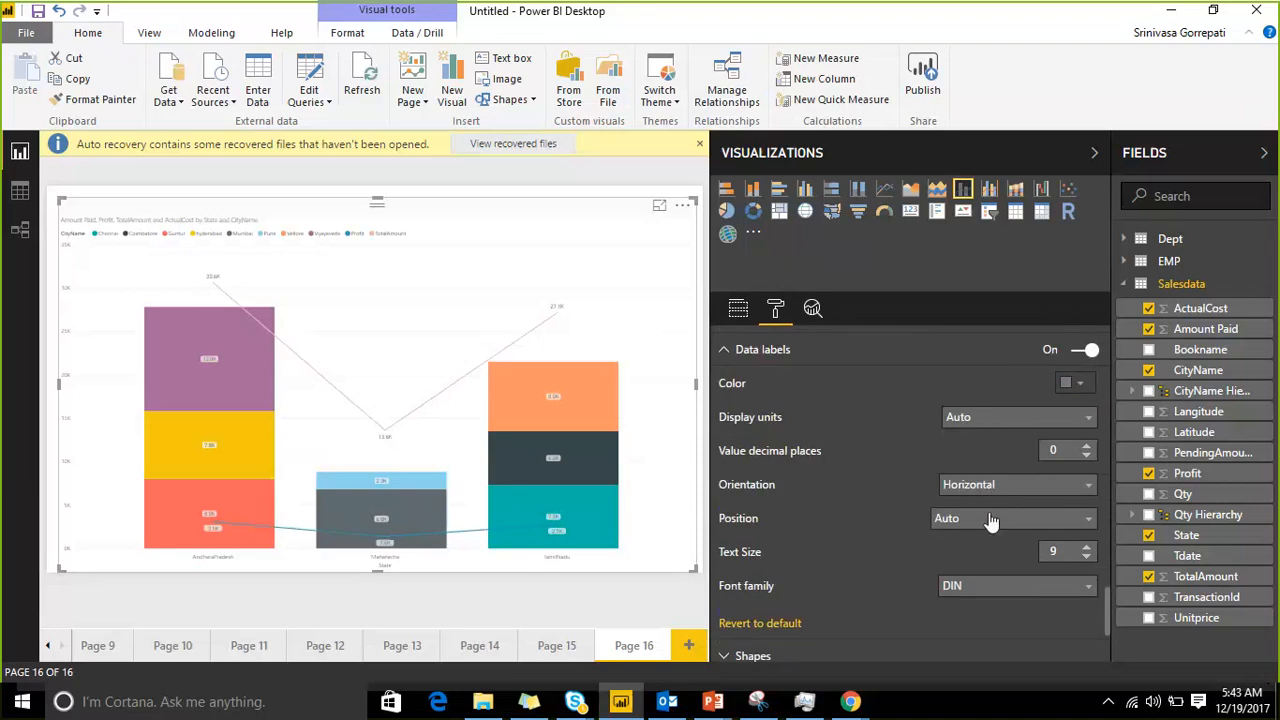
{"action": "scroll", "coordinate": [959, 523], "scroll_direction": "down", "scroll_amount": 2}
Step: Turn on area shading for the chart's lines and set their stroke width to 11
{"action": "left_click", "coordinate": [726, 565]}
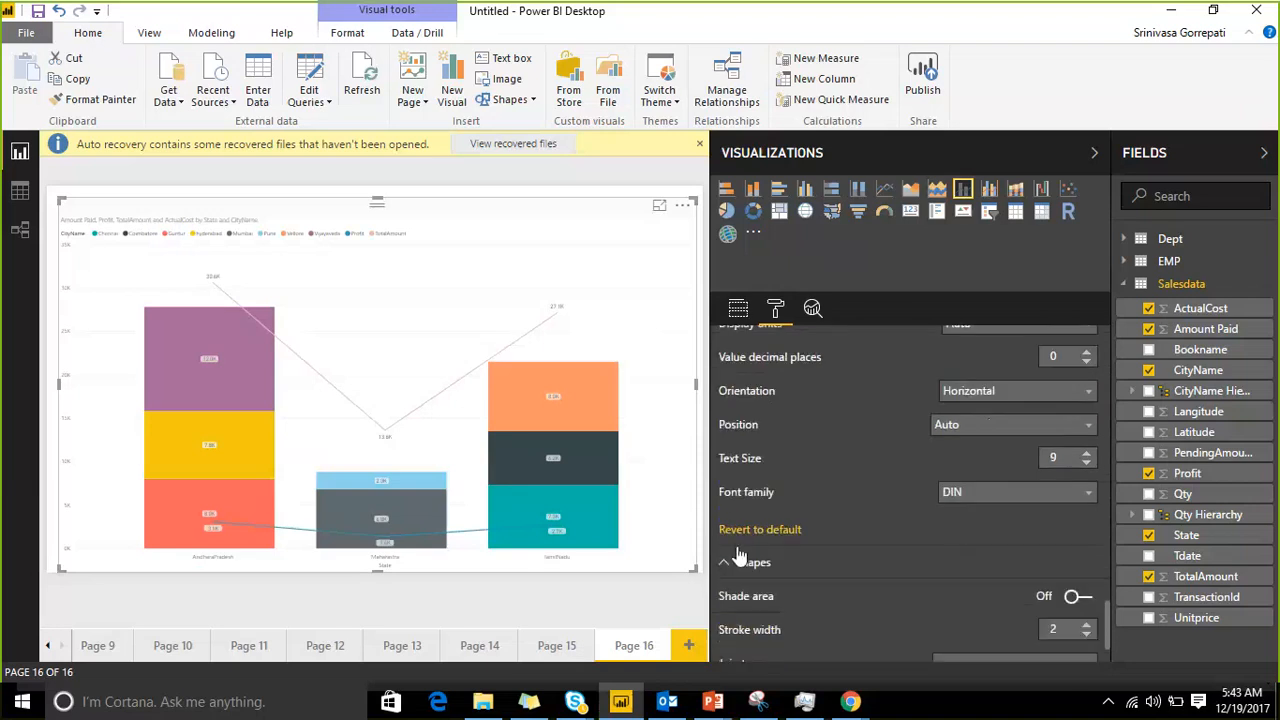
{"action": "scroll", "coordinate": [804, 491], "scroll_direction": "down", "scroll_amount": 2}
{"action": "scroll", "coordinate": [867, 457], "scroll_direction": "down", "scroll_amount": 2}
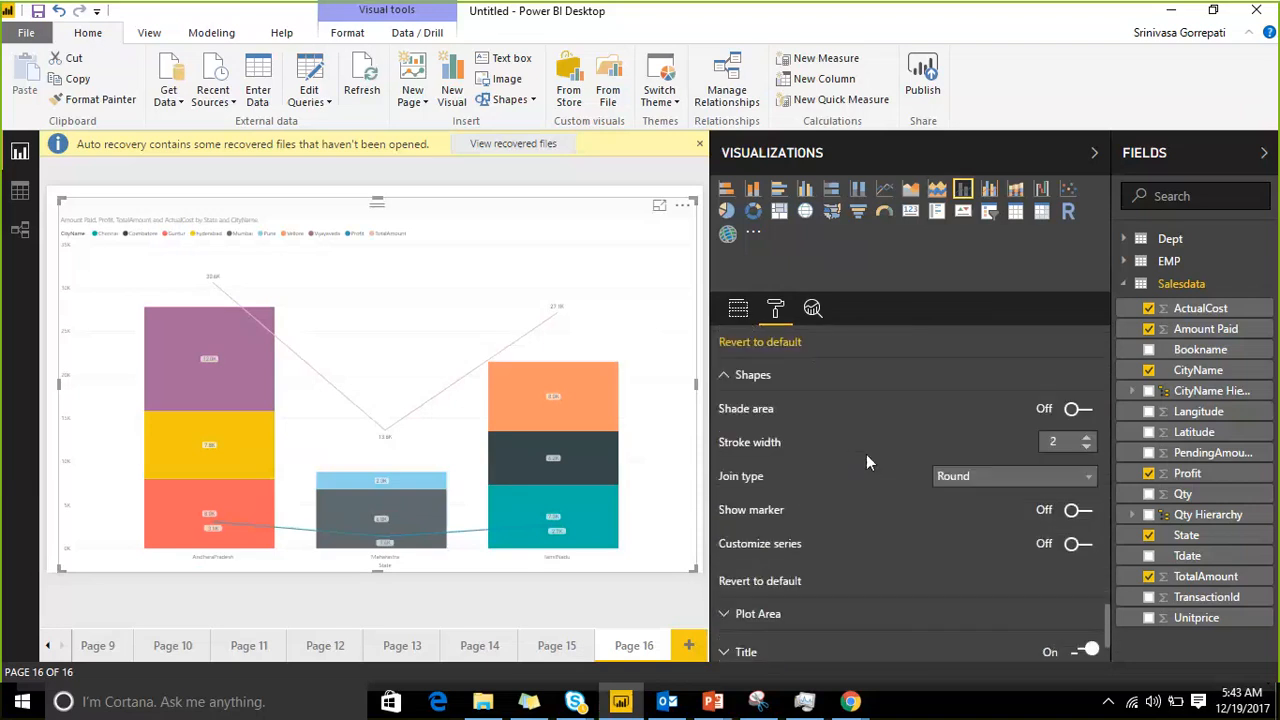
{"action": "left_click", "coordinate": [1086, 411]}
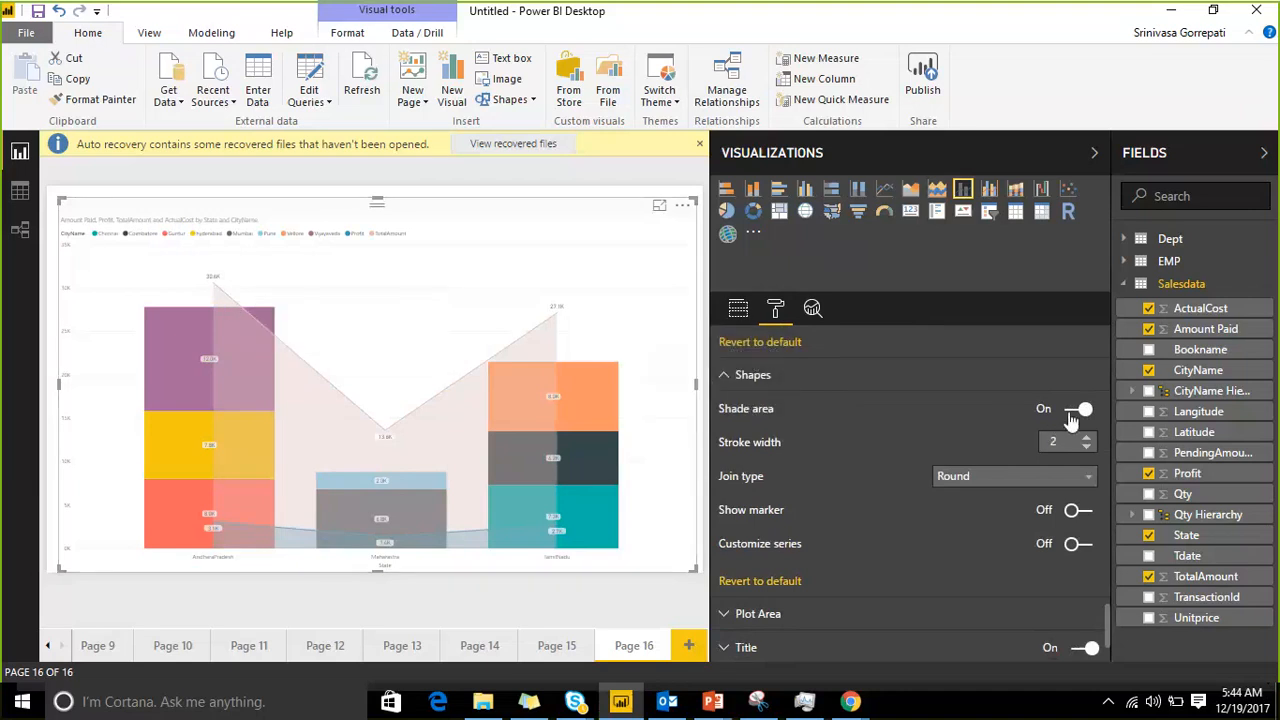
{"action": "left_click", "coordinate": [1087, 437]}
{"action": "left_click", "coordinate": [1087, 437]}
{"action": "left_click", "coordinate": [1087, 437]}
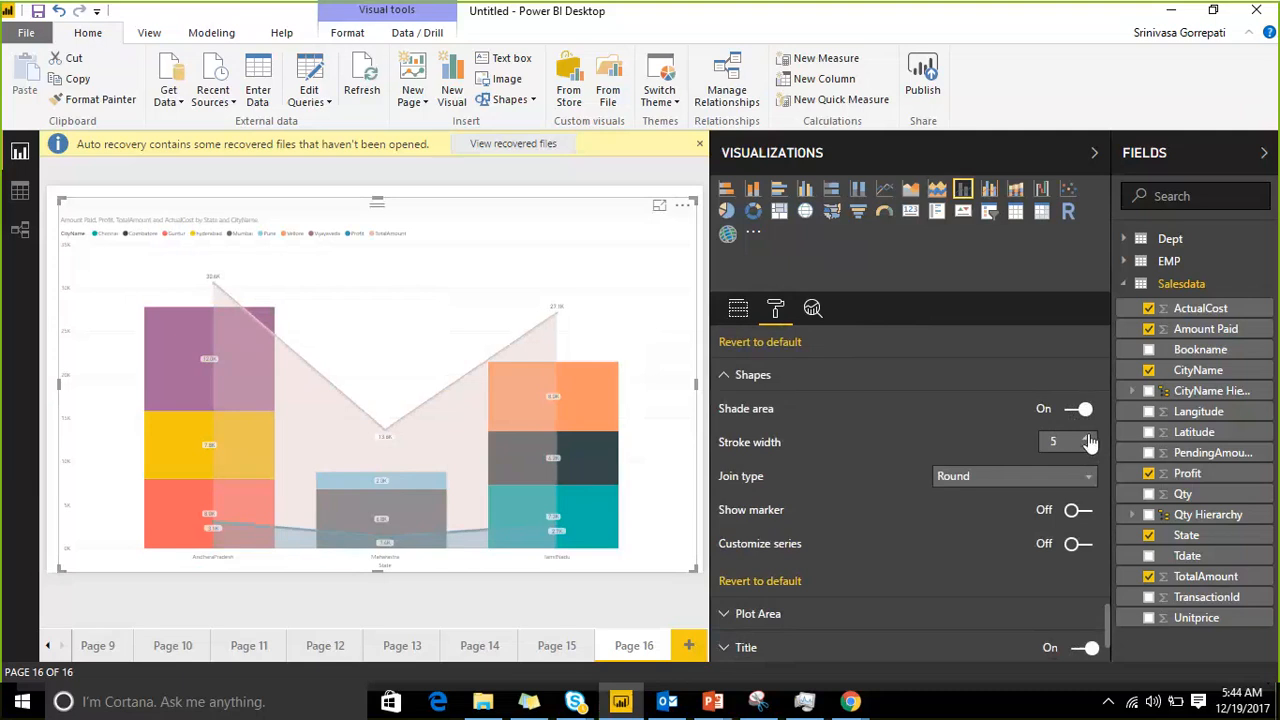
{"action": "left_click", "coordinate": [1088, 438]}
{"action": "left_click", "coordinate": [1088, 438]}
{"action": "left_click", "coordinate": [1088, 438]}
{"action": "left_click", "coordinate": [1088, 438]}
{"action": "left_click", "coordinate": [1088, 438]}
{"action": "left_click", "coordinate": [1088, 438]}
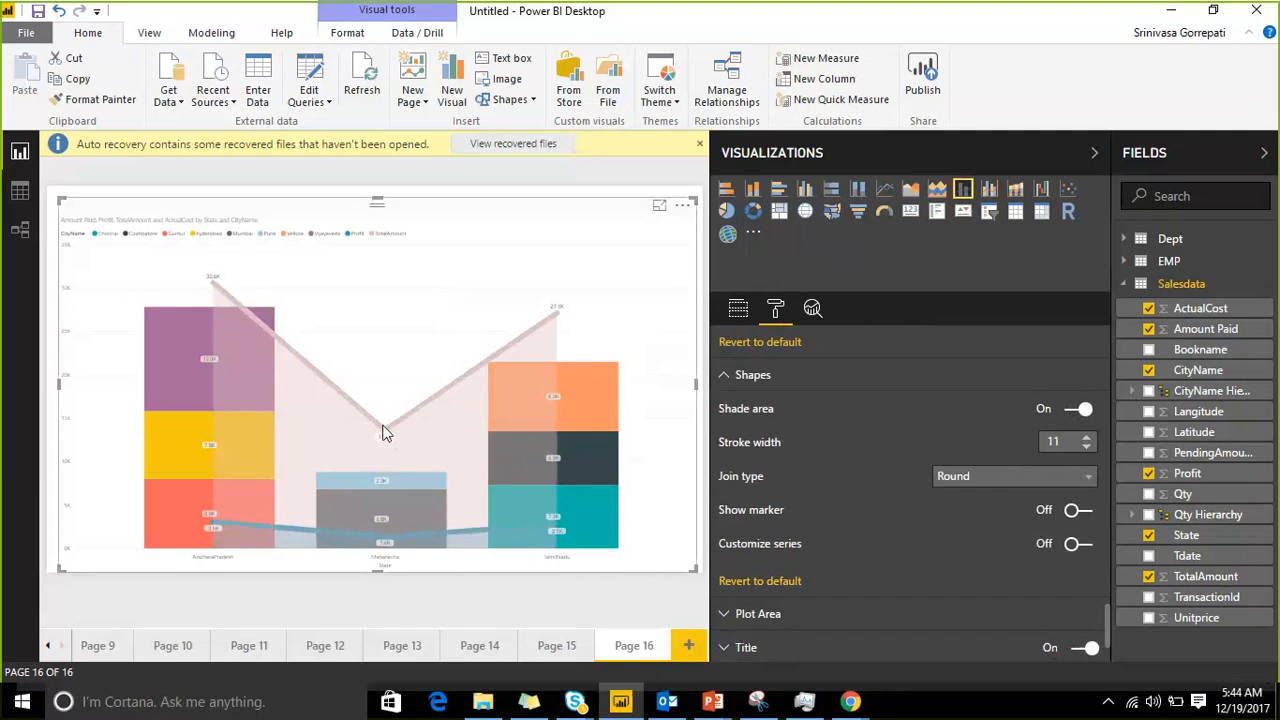
Step: Set the lines' join type to Bevel and show markers with a square shape
{"action": "left_click", "coordinate": [1034, 481]}
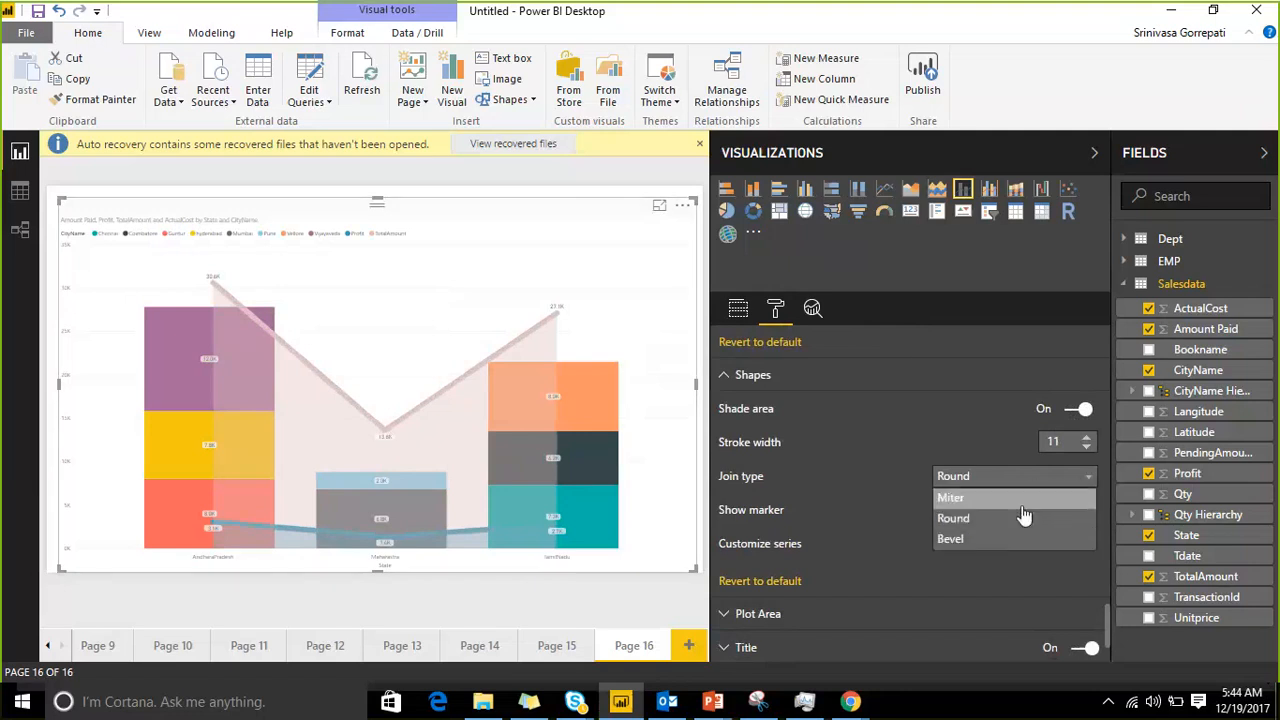
{"action": "left_click", "coordinate": [1020, 537]}
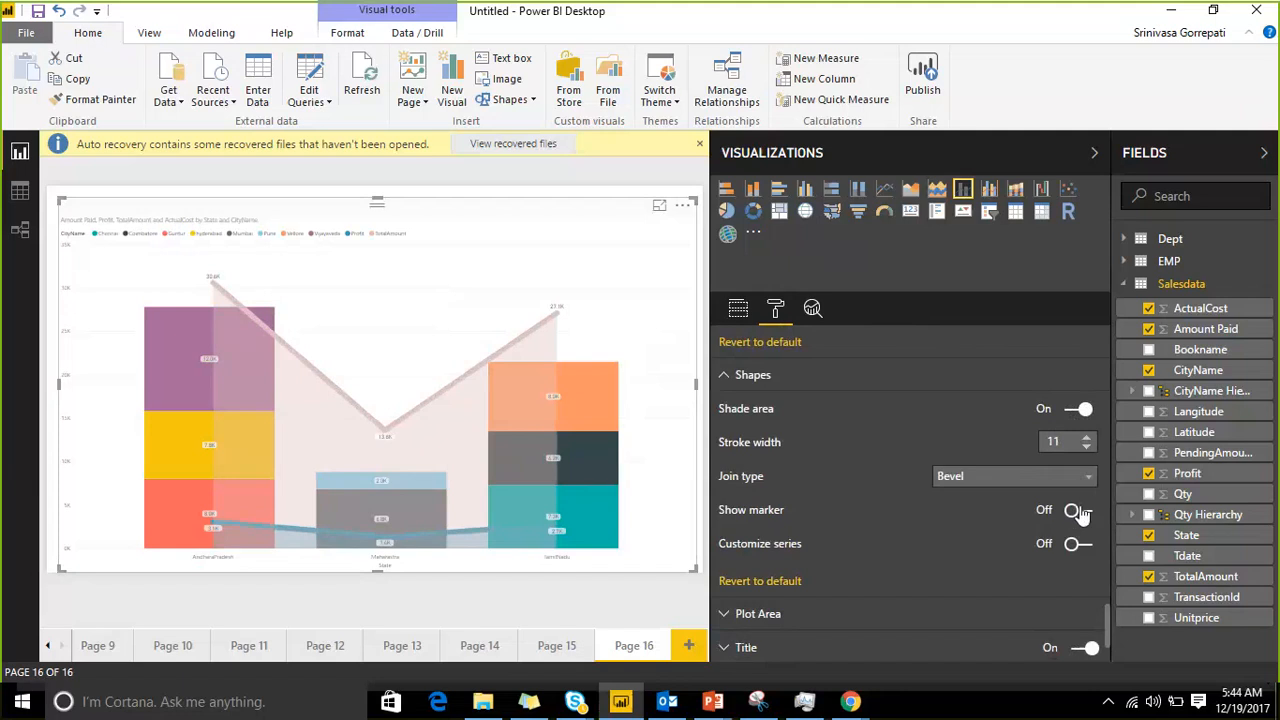
{"action": "left_click", "coordinate": [1077, 511]}
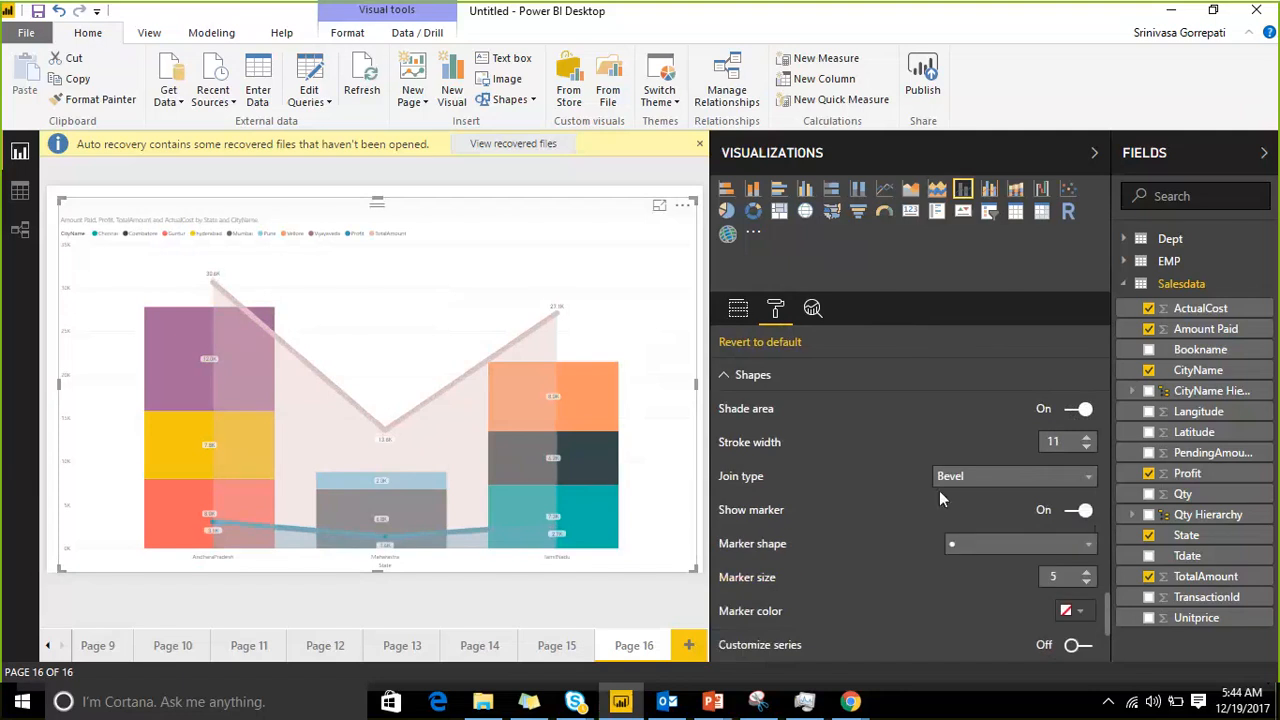
{"action": "scroll", "coordinate": [800, 462], "scroll_direction": "down", "scroll_amount": 1}
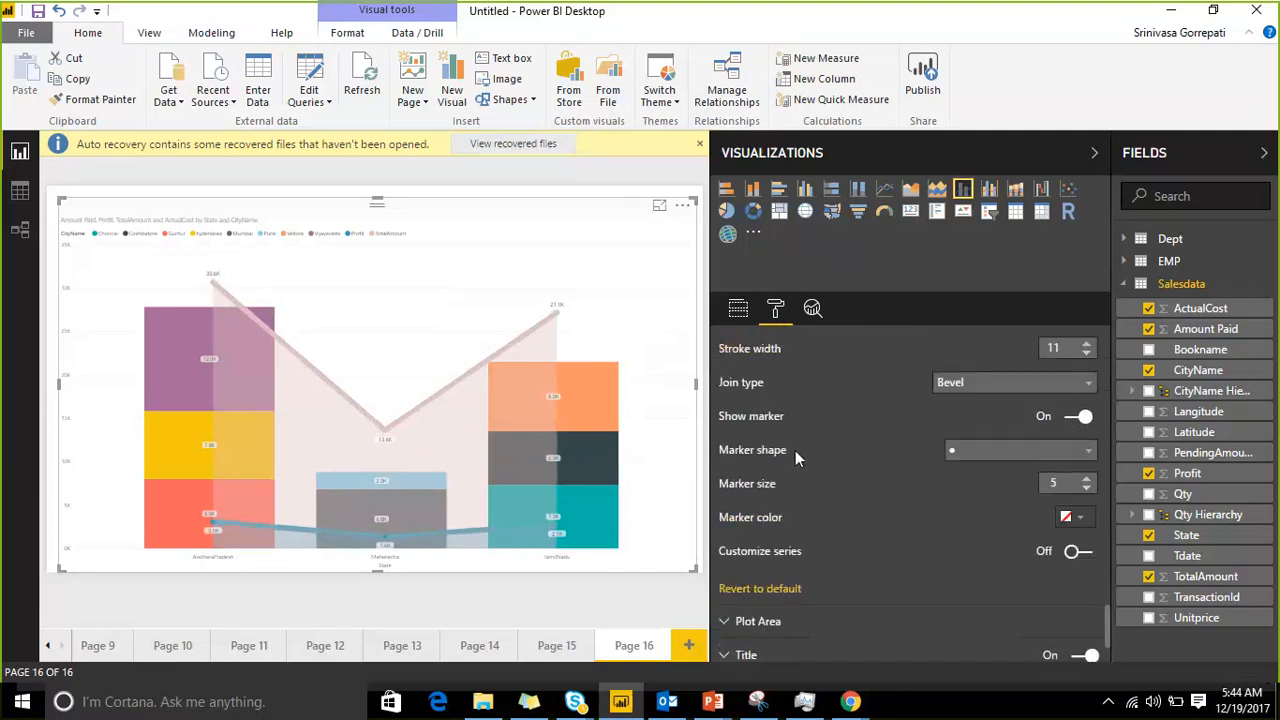
{"action": "left_click", "coordinate": [1033, 452]}
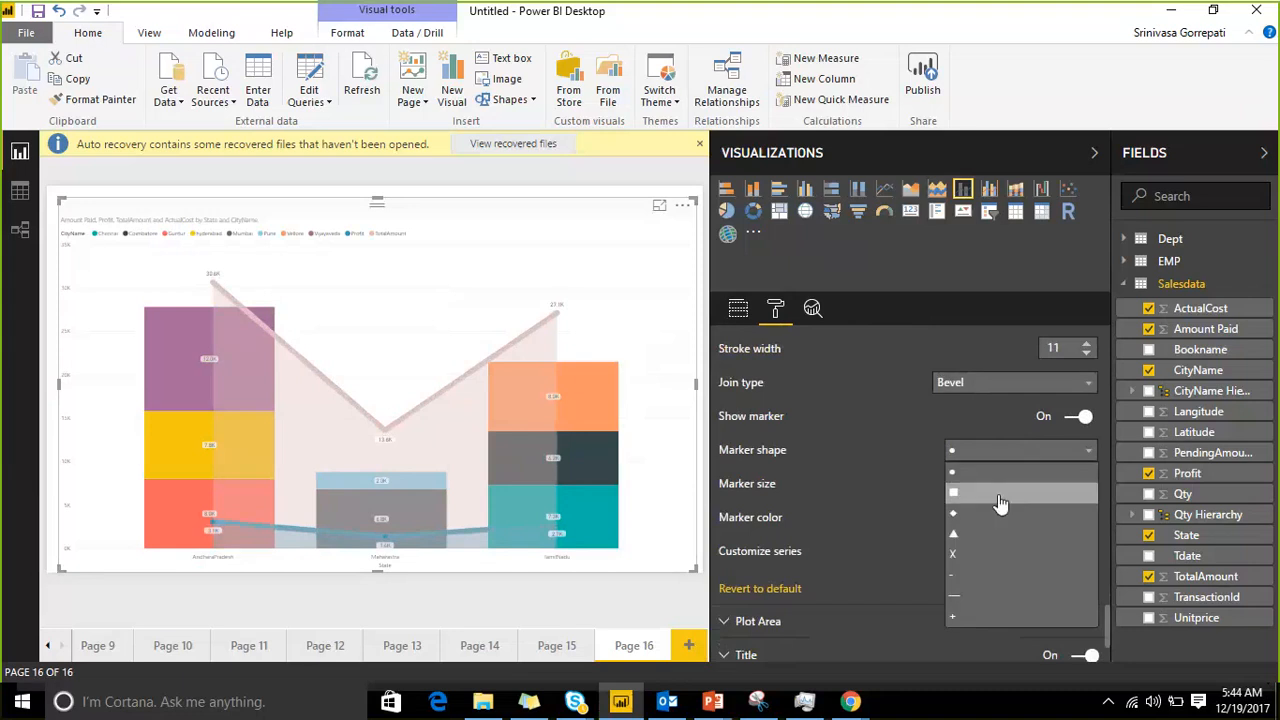
{"action": "left_click", "coordinate": [998, 493]}
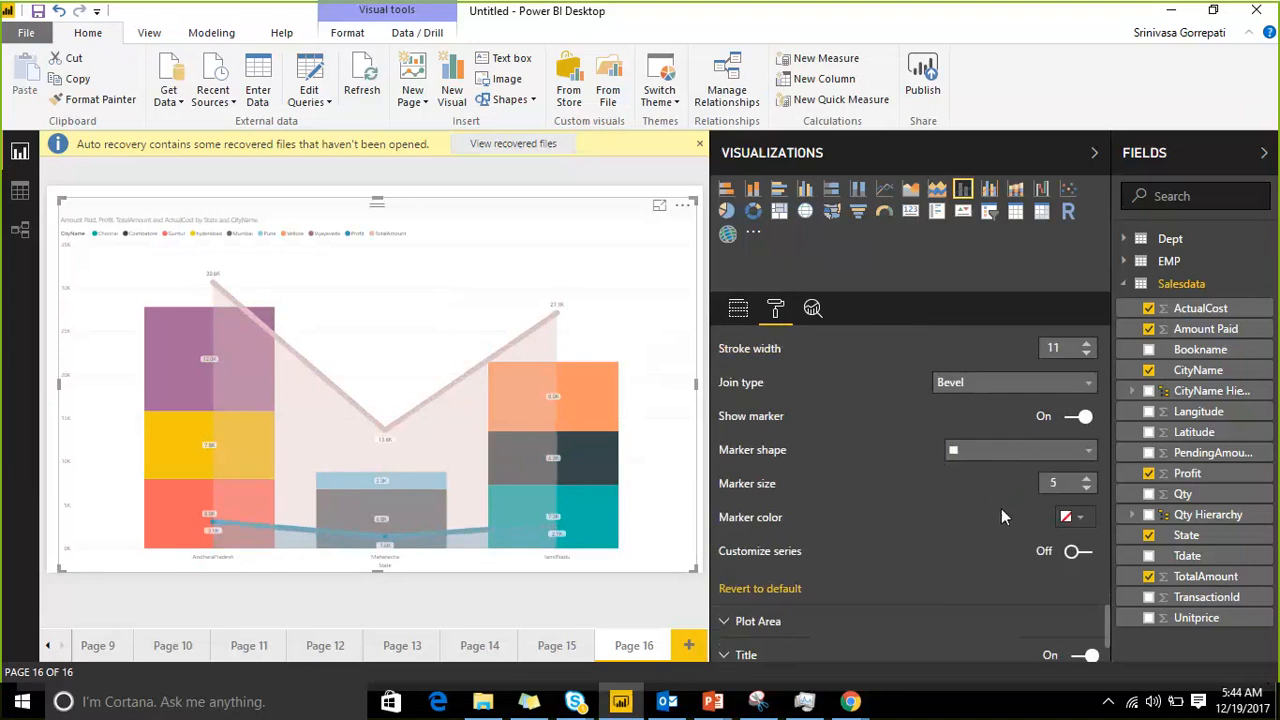
Step: Turn on series customization for the Profit line and enter a stroke width of 20
{"action": "scroll", "coordinate": [1040, 490], "scroll_direction": "down", "scroll_amount": 1}
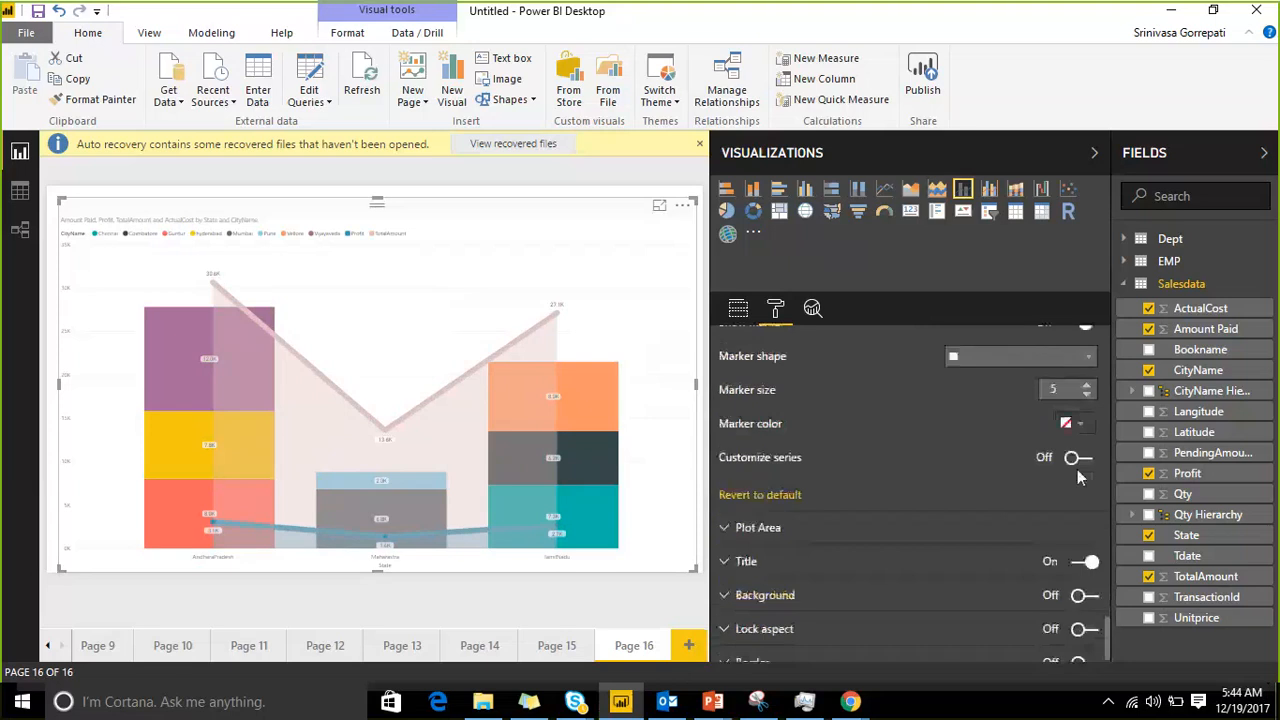
{"action": "left_click", "coordinate": [1078, 458]}
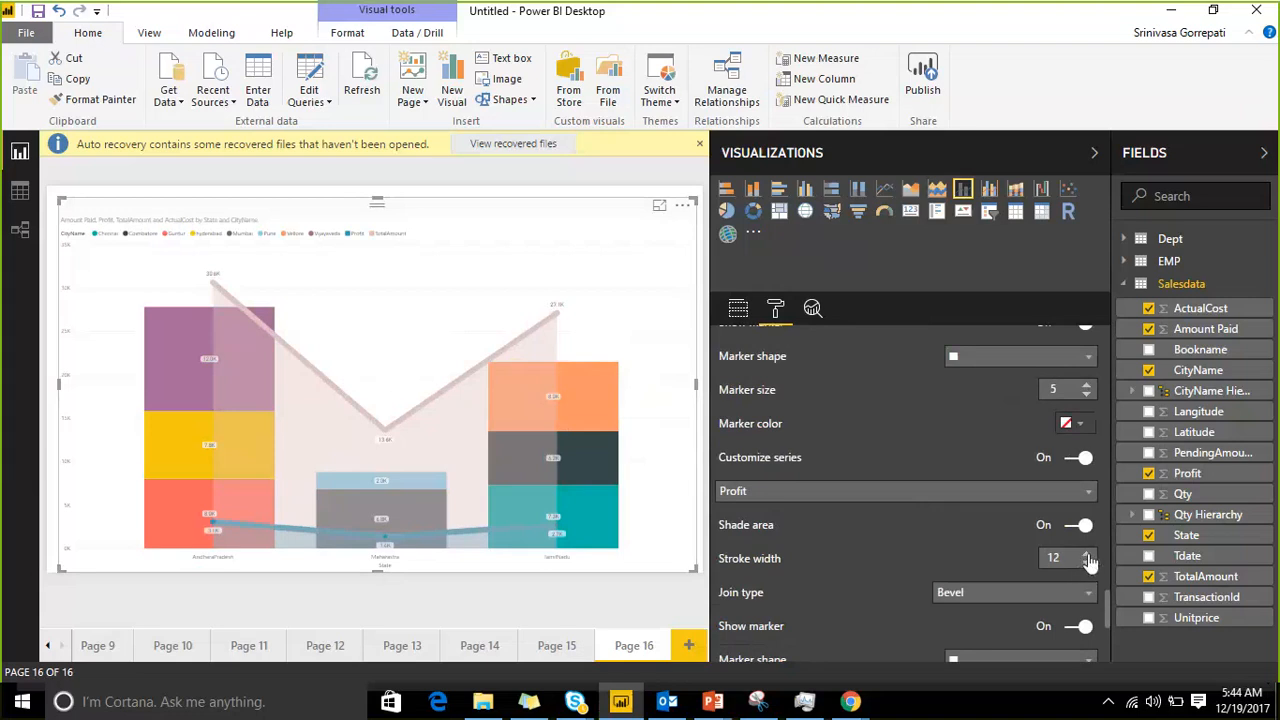
{"action": "double_click", "coordinate": [1063, 556]}
{"action": "type", "text": "2"}
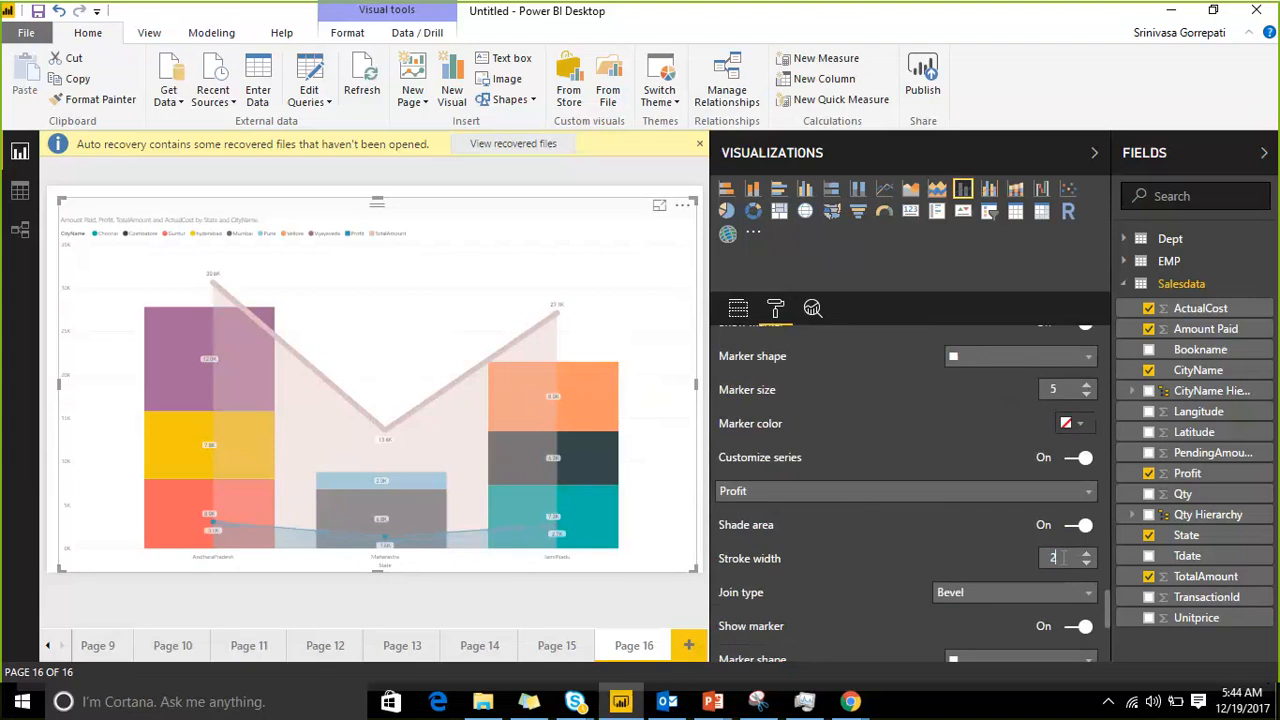
{"action": "type", "text": "0"}
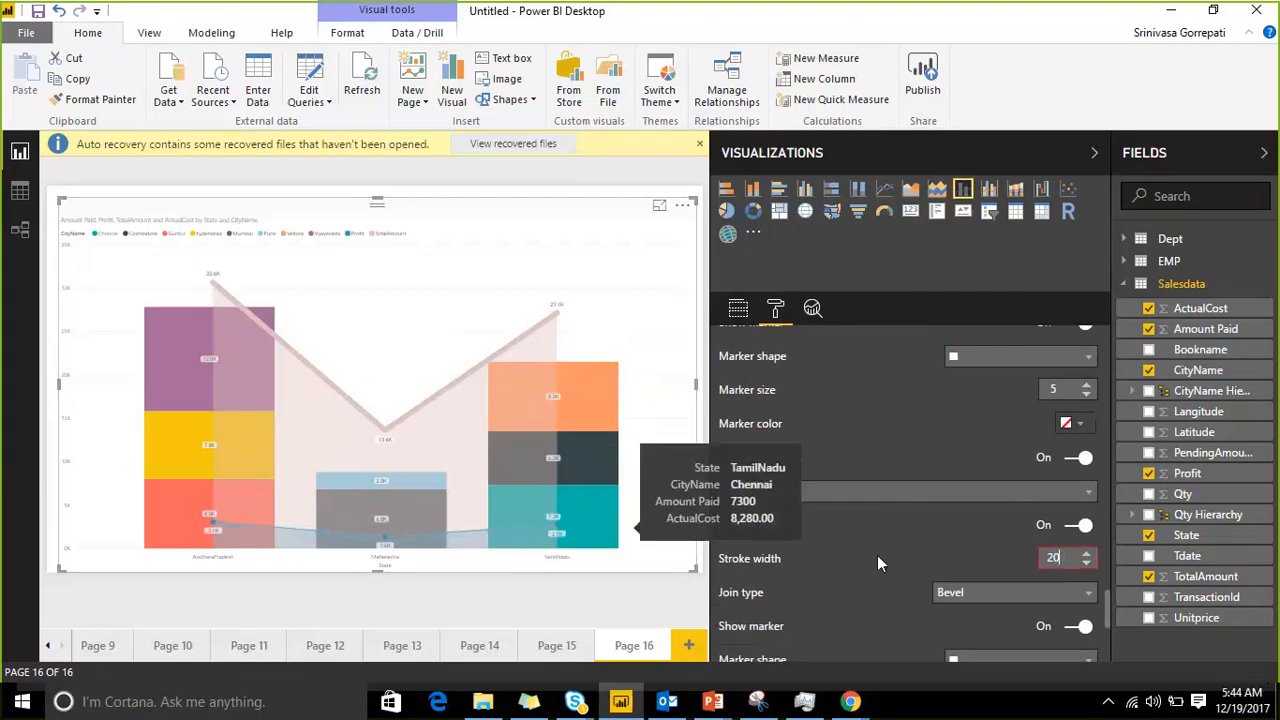
Step: Review the remaining Profit series settings and collapse both side panes to enlarge the report view
{"action": "scroll", "coordinate": [878, 540], "scroll_direction": "down", "scroll_amount": 2}
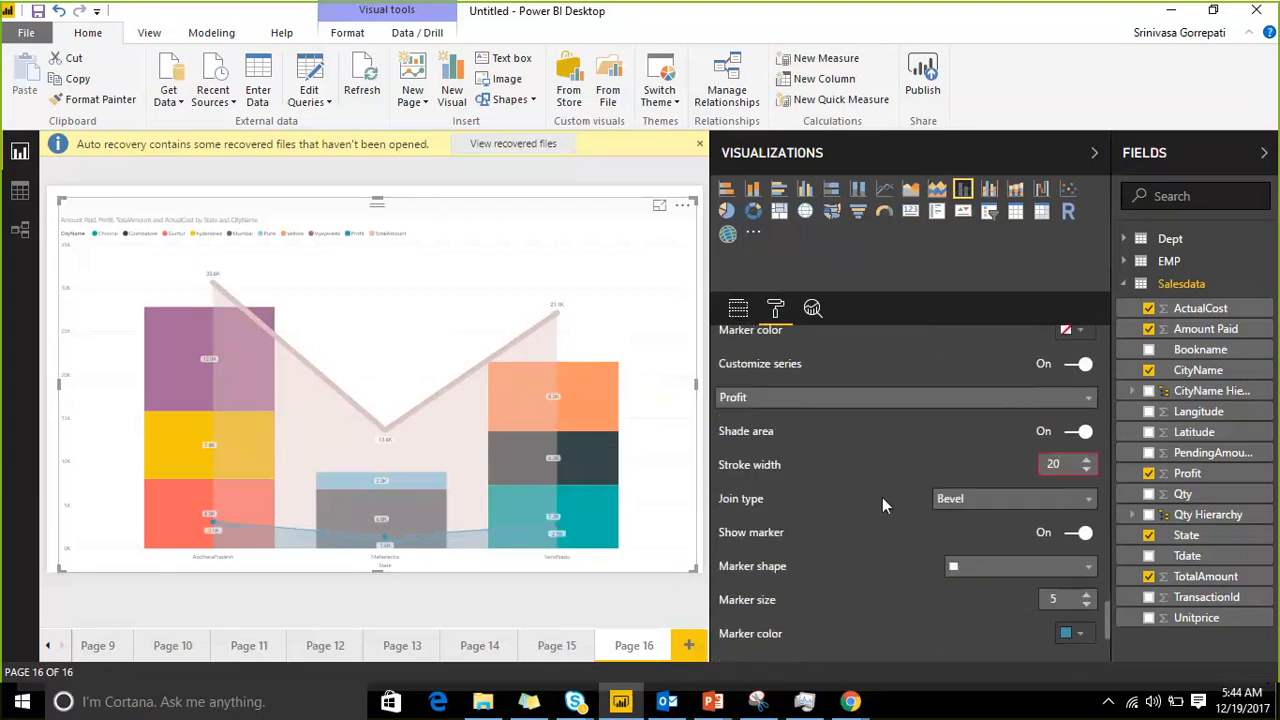
{"action": "scroll", "coordinate": [882, 497], "scroll_direction": "down", "scroll_amount": 4}
{"action": "scroll", "coordinate": [882, 497], "scroll_direction": "up", "scroll_amount": 4}
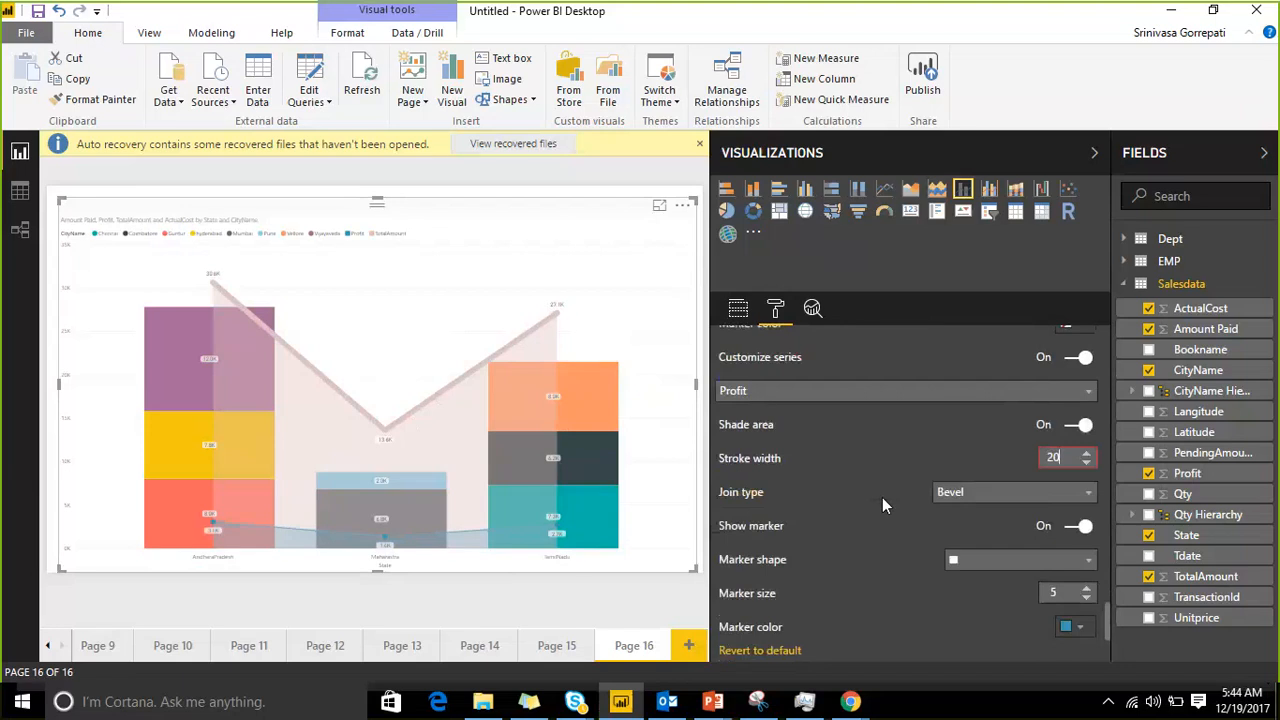
{"action": "scroll", "coordinate": [882, 496], "scroll_direction": "down", "scroll_amount": 4}
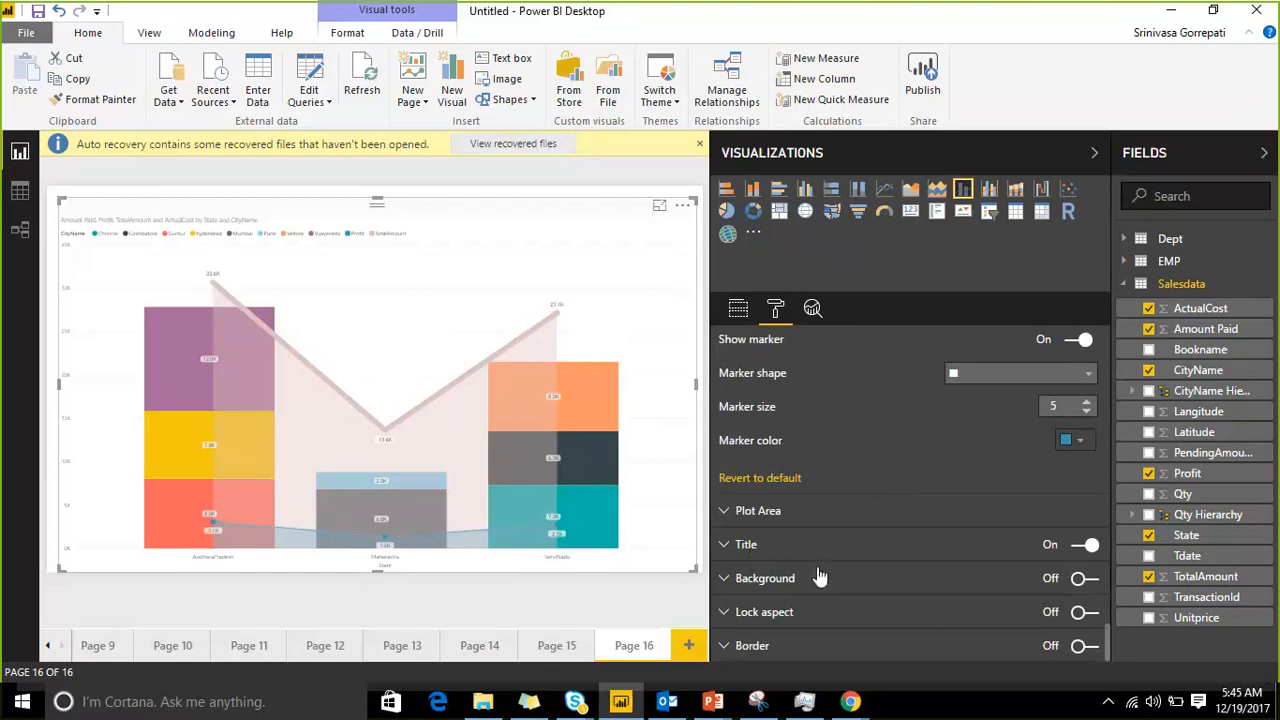
{"action": "left_click", "coordinate": [1262, 153]}
{"action": "left_click", "coordinate": [1233, 154]}
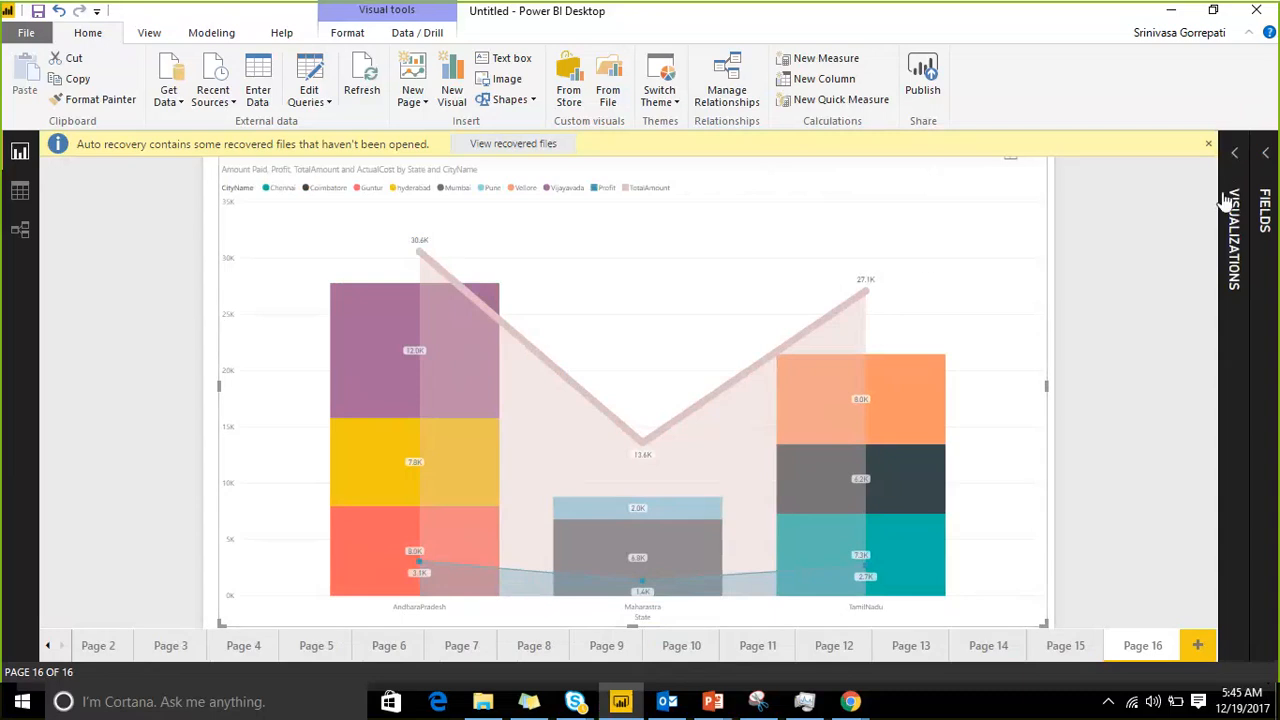
Step: Expand both side panes and convert the stacked column combo chart to a line and clustered column chart
{"action": "left_click", "coordinate": [1240, 172]}
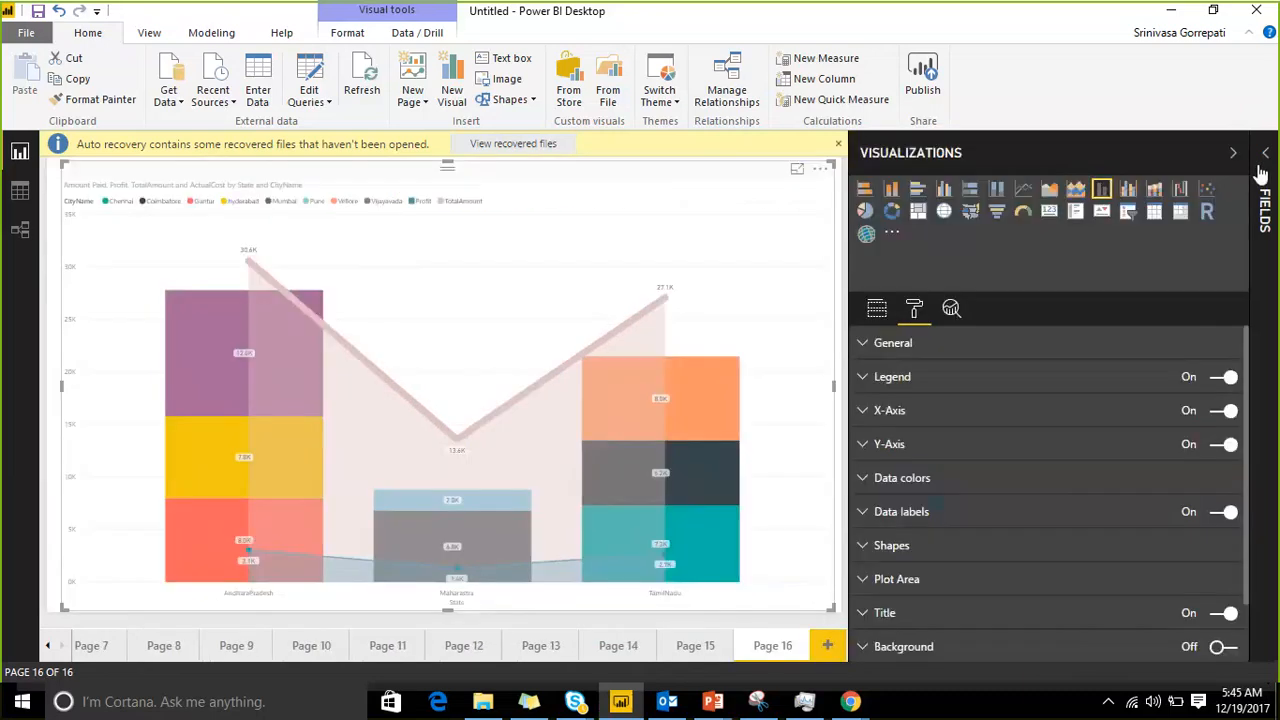
{"action": "left_click", "coordinate": [1262, 175]}
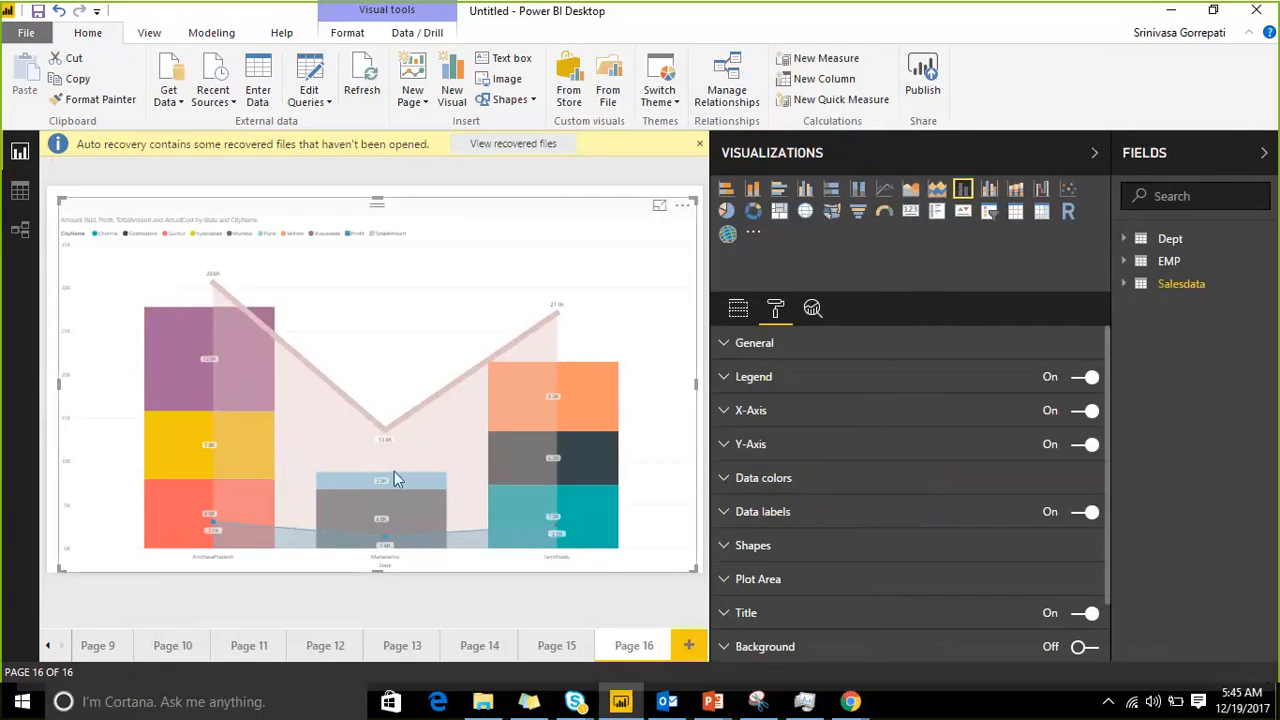
{"action": "left_click", "coordinate": [992, 193]}
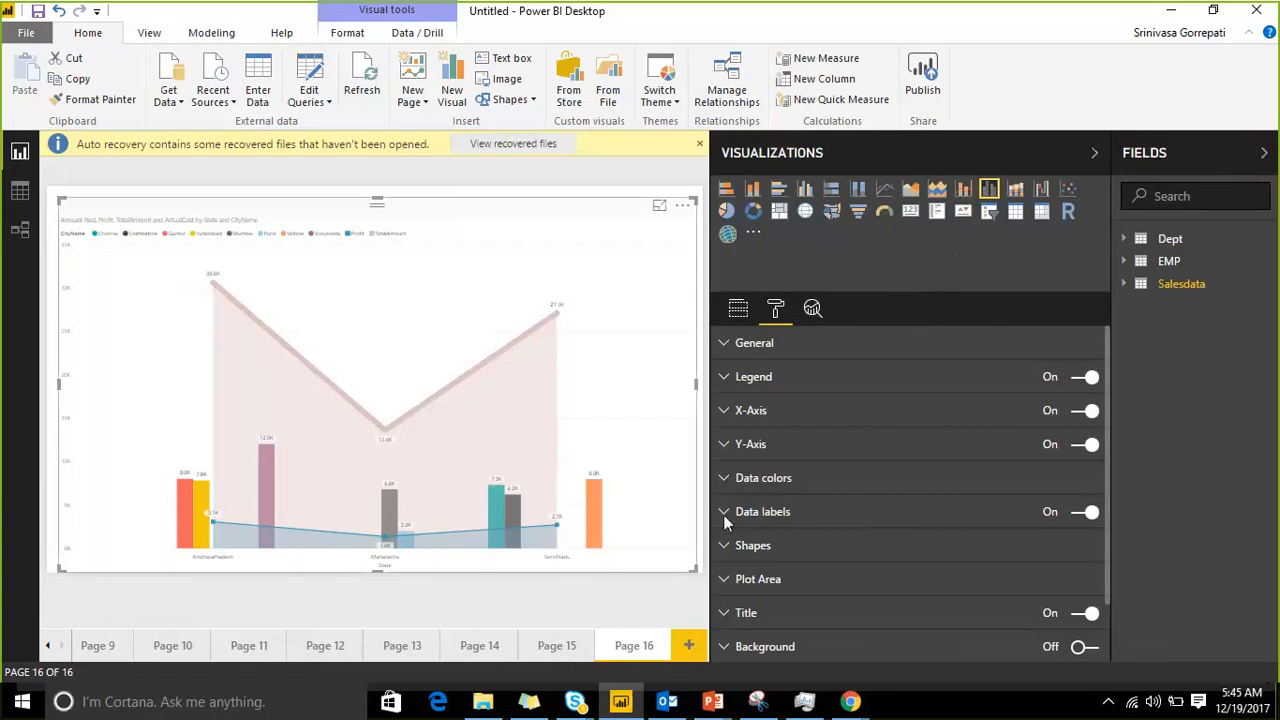
{"action": "mouse_move", "coordinate": [506, 512]}
{"action": "scroll", "coordinate": [762, 410], "scroll_direction": "down", "scroll_amount": 1}
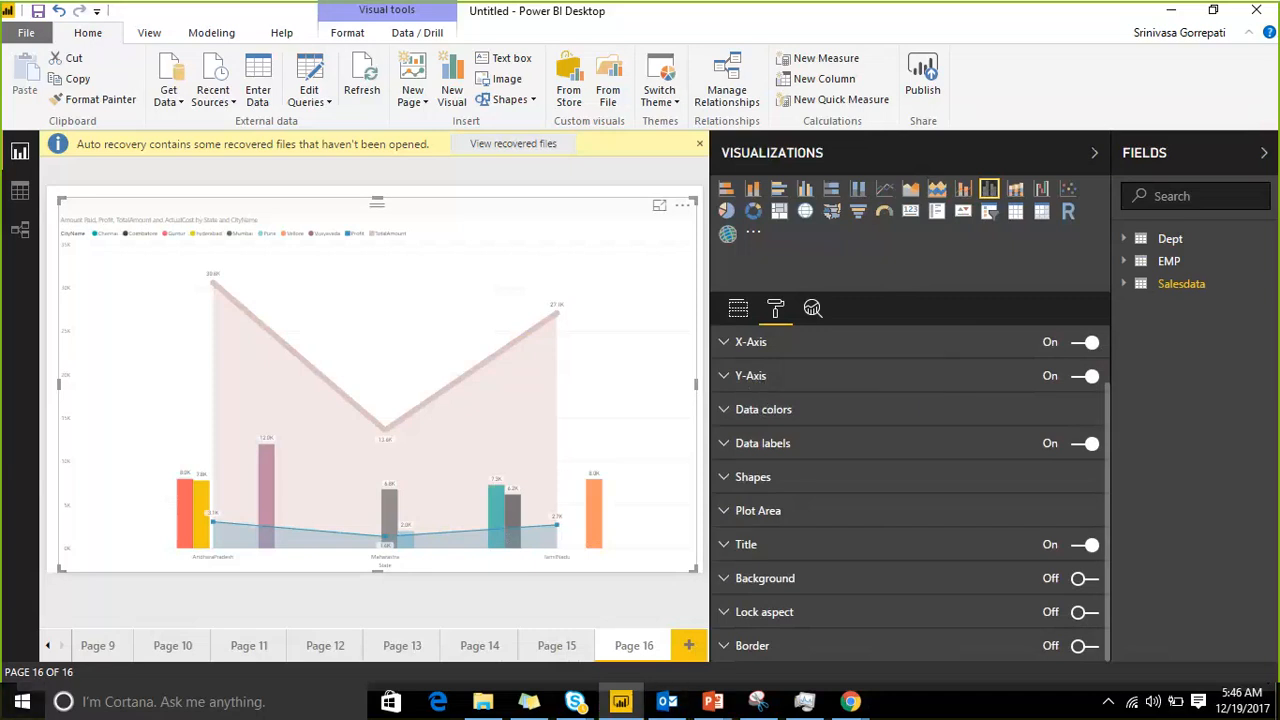
Step: Switch to Microsoft Edge, open app.powerbi.com and choose the saved work account for sign-in
{"action": "left_click", "coordinate": [432, 710]}
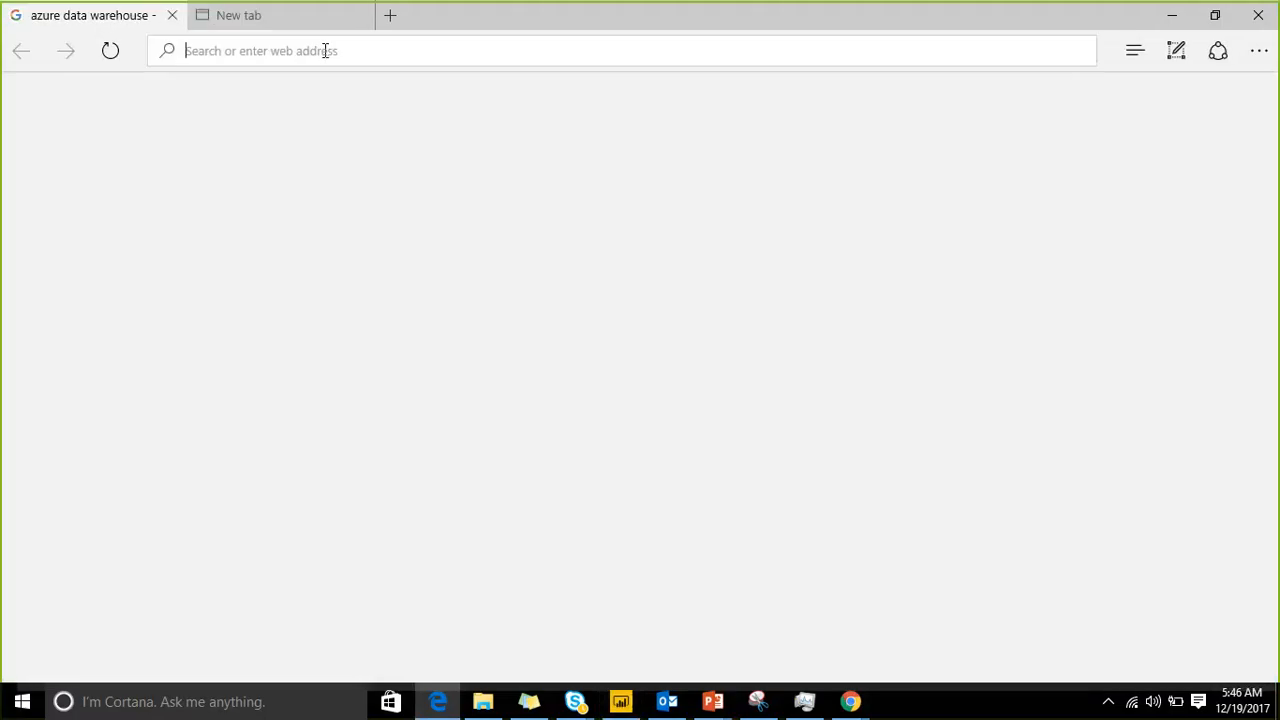
{"action": "type", "text": "Ap"}
{"action": "key", "text": "Return"}
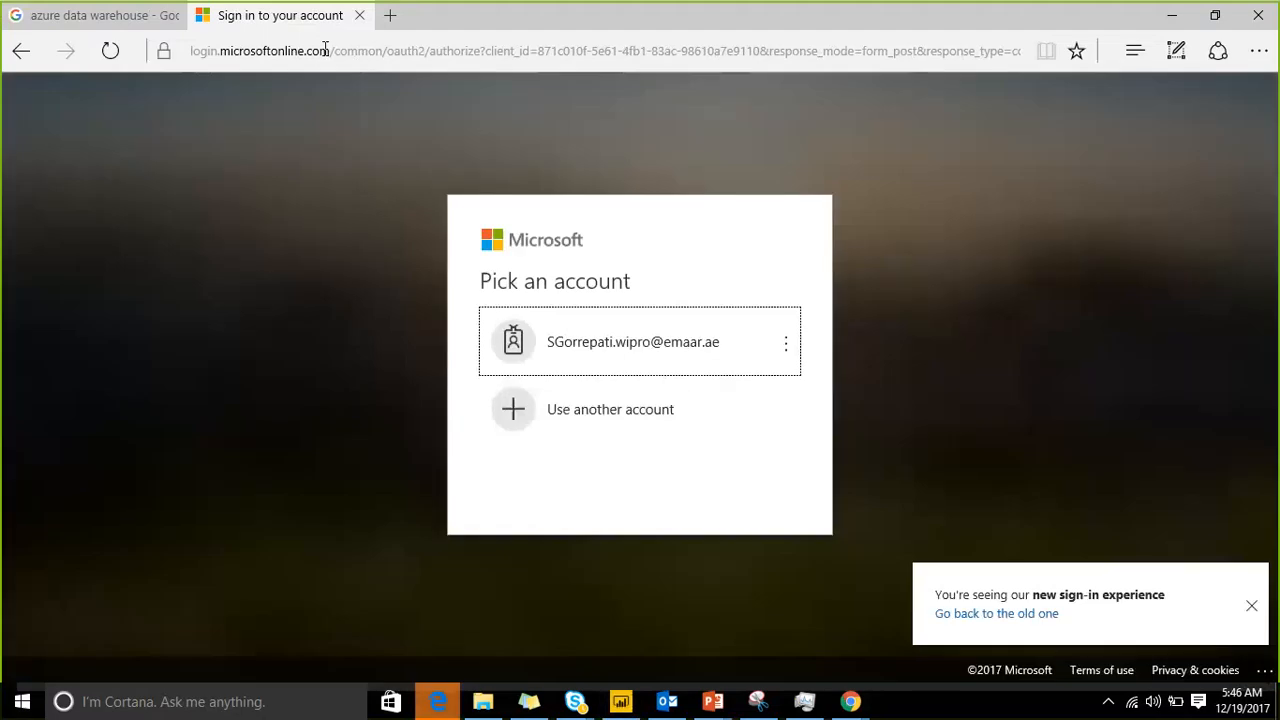
{"action": "left_click", "coordinate": [586, 354]}
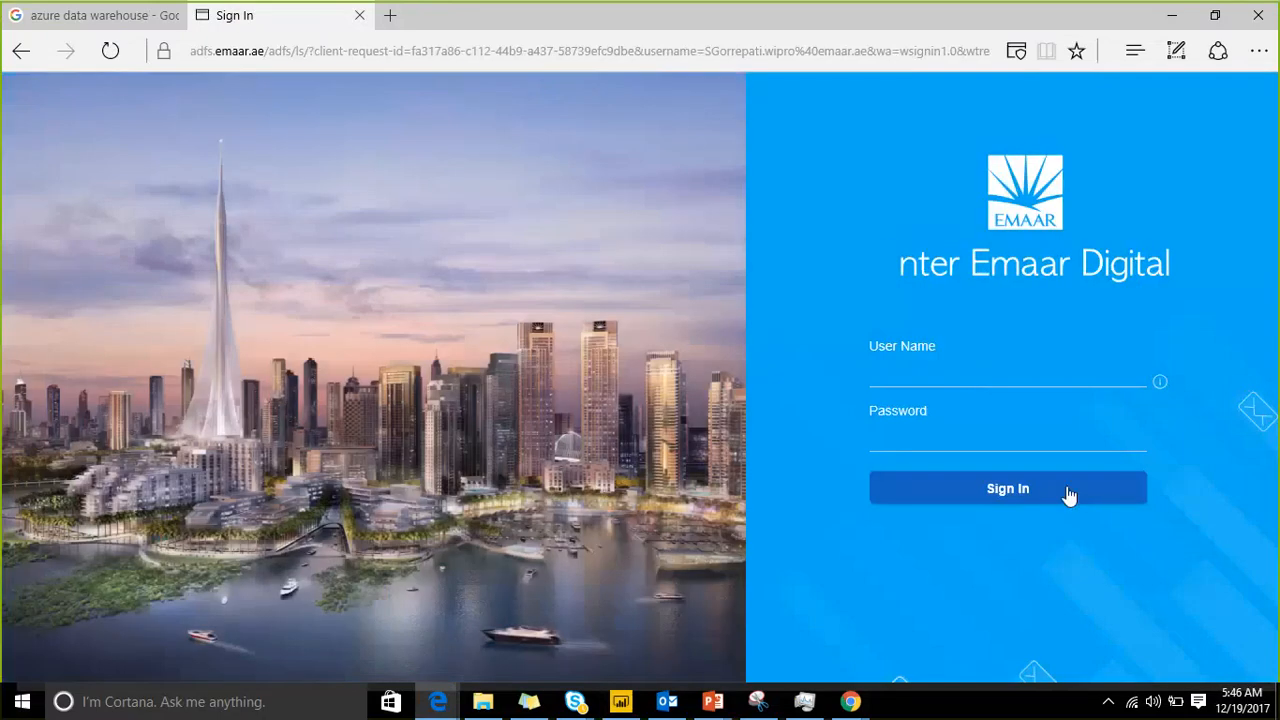
Step: Sign in on the Emaar Digital page with the account's user name and password
{"action": "left_click", "coordinate": [980, 375]}
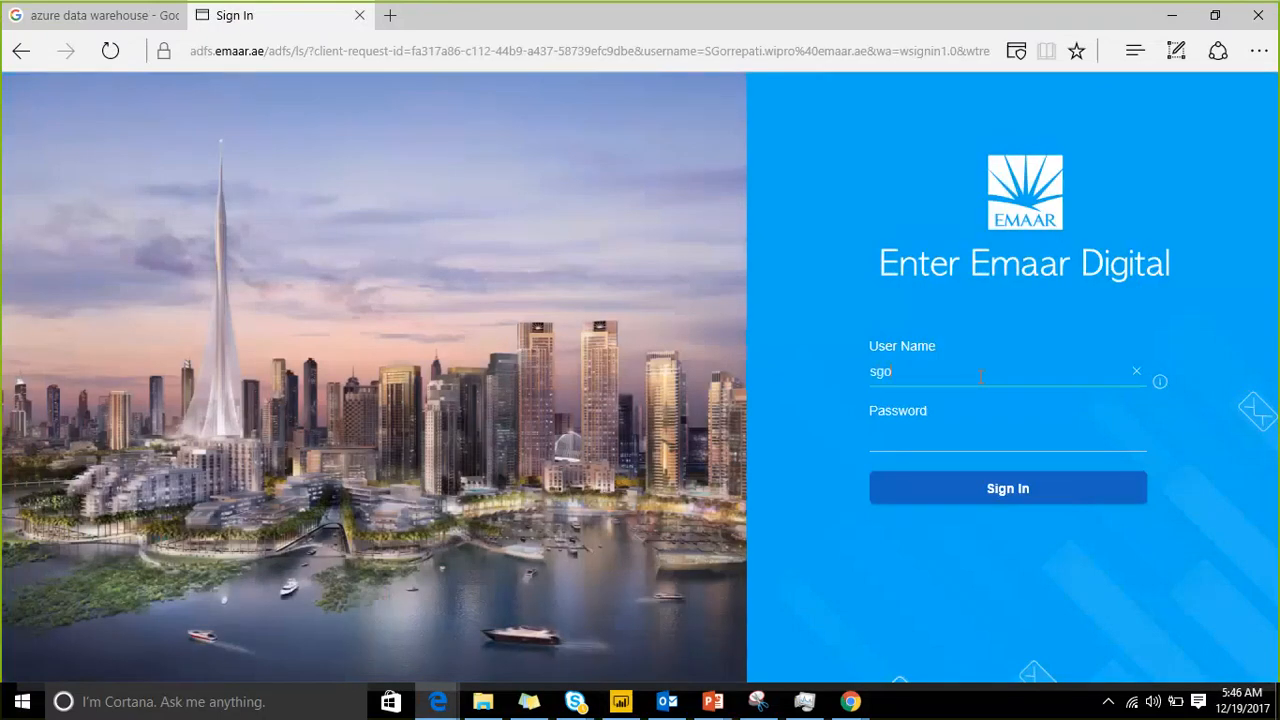
{"action": "key", "text": "Tab"}
{"action": "type", "text": "********"}
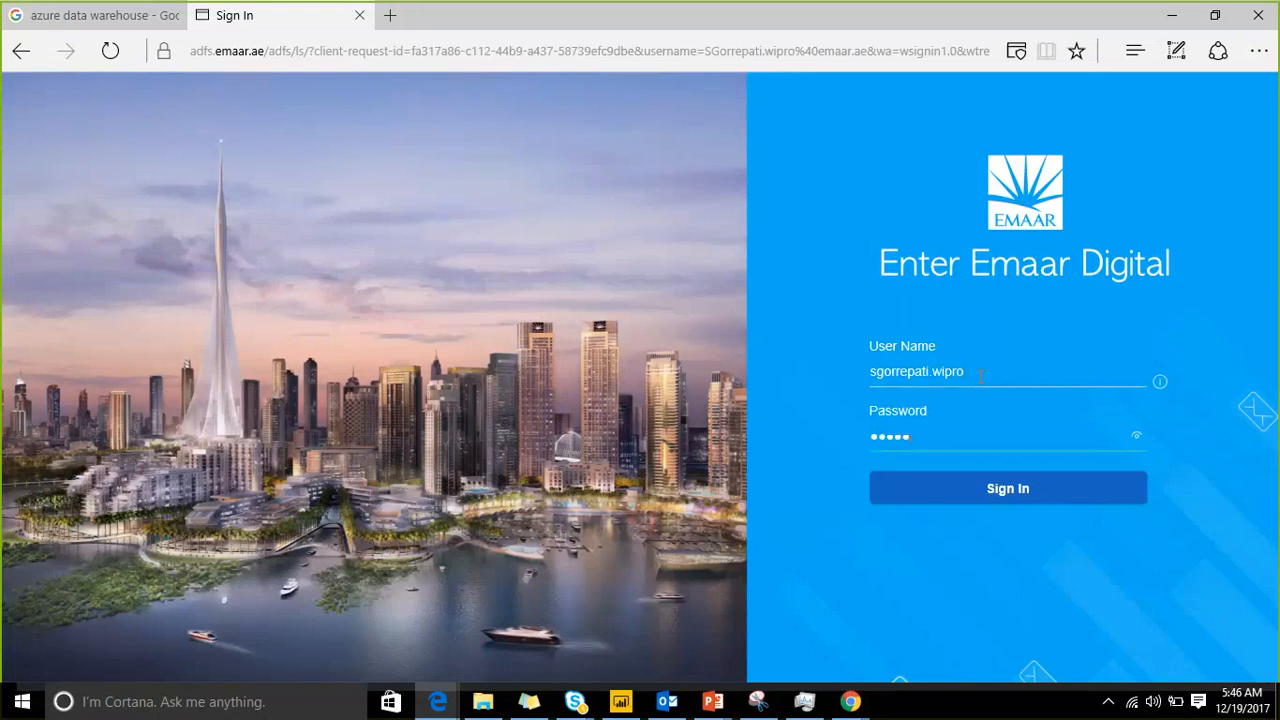
{"action": "type", "text": "***"}
{"action": "left_click", "coordinate": [907, 492]}
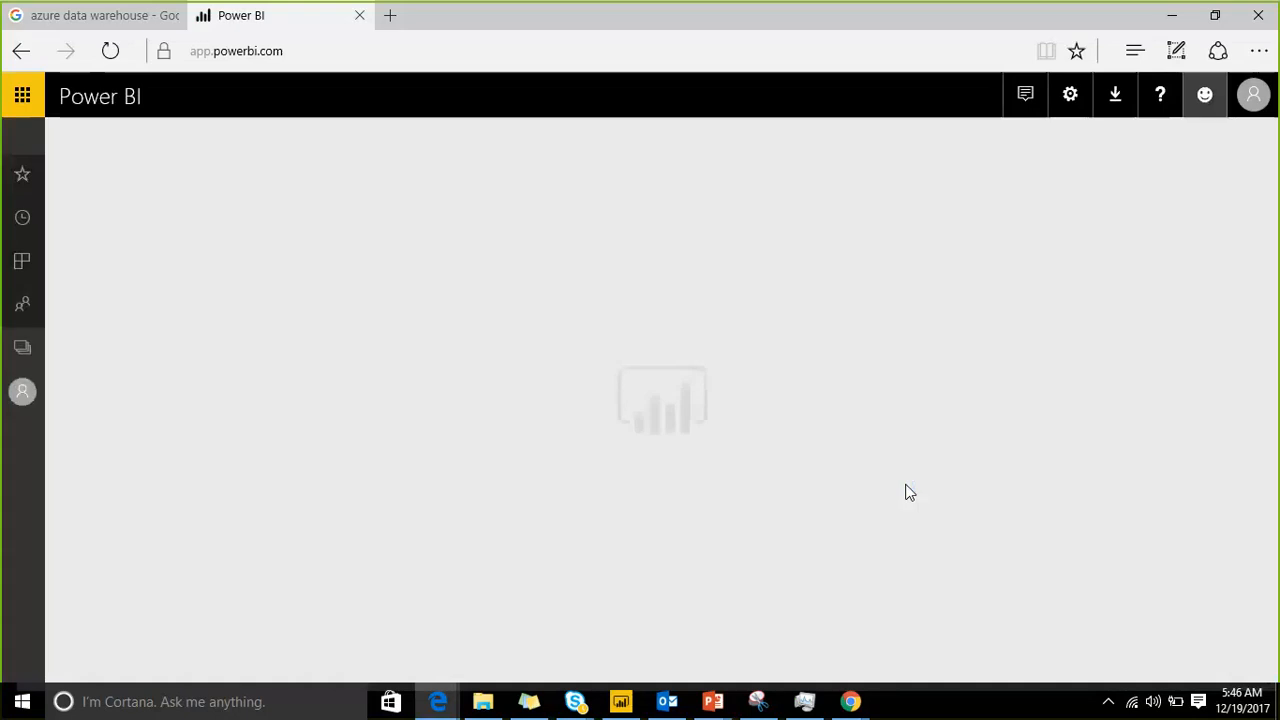
Step: Open the Customer Pulse - EH report from the reports of the Customer Pulse workspace
{"action": "left_click", "coordinate": [17, 145]}
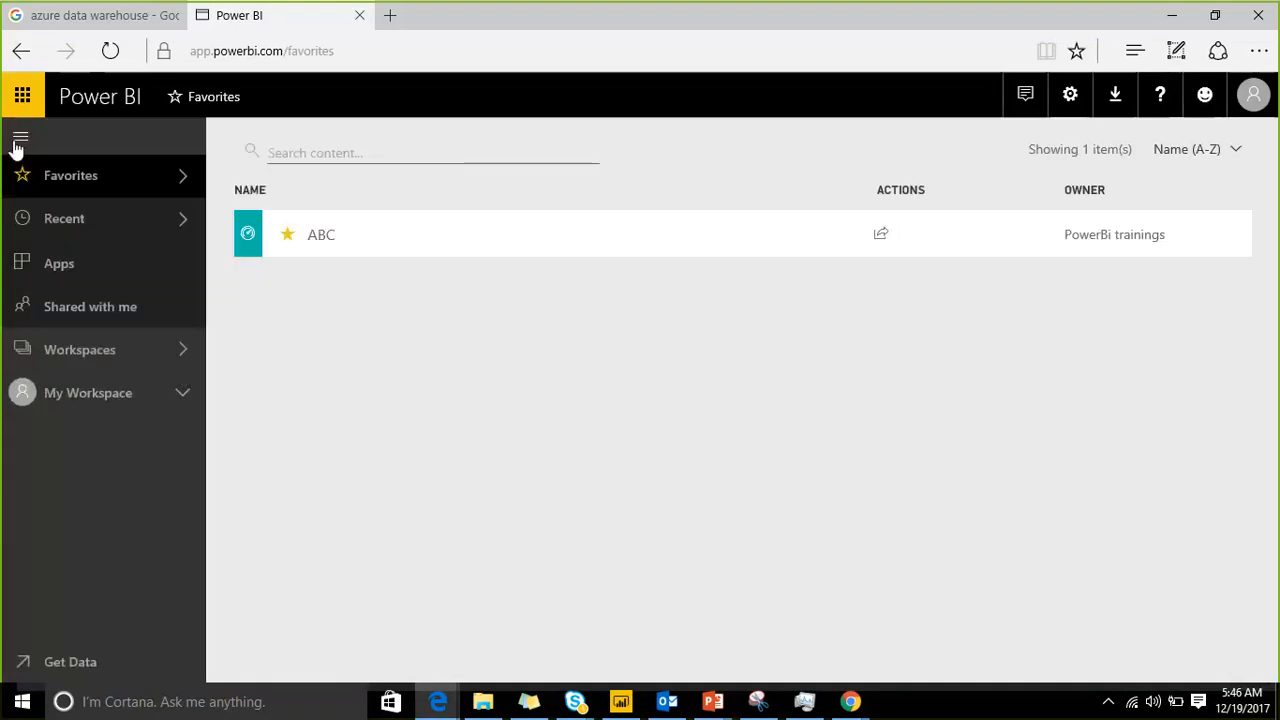
{"action": "left_click", "coordinate": [186, 349]}
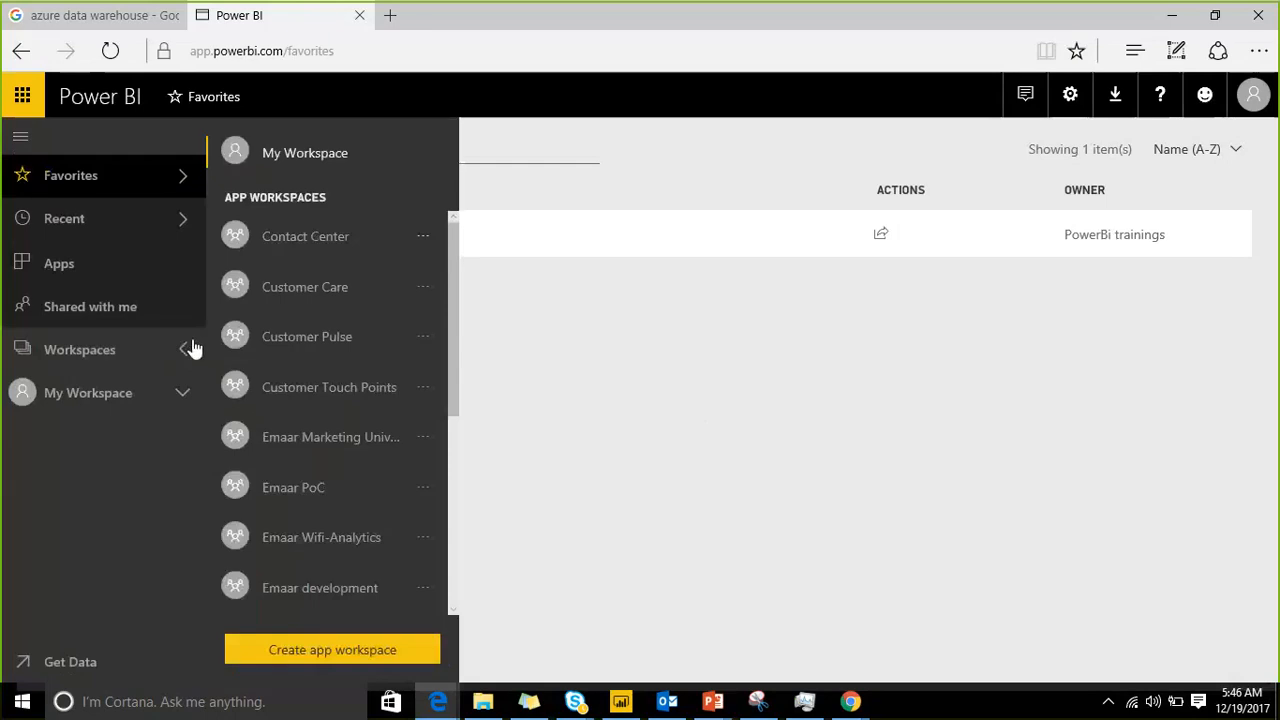
{"action": "left_click", "coordinate": [346, 340]}
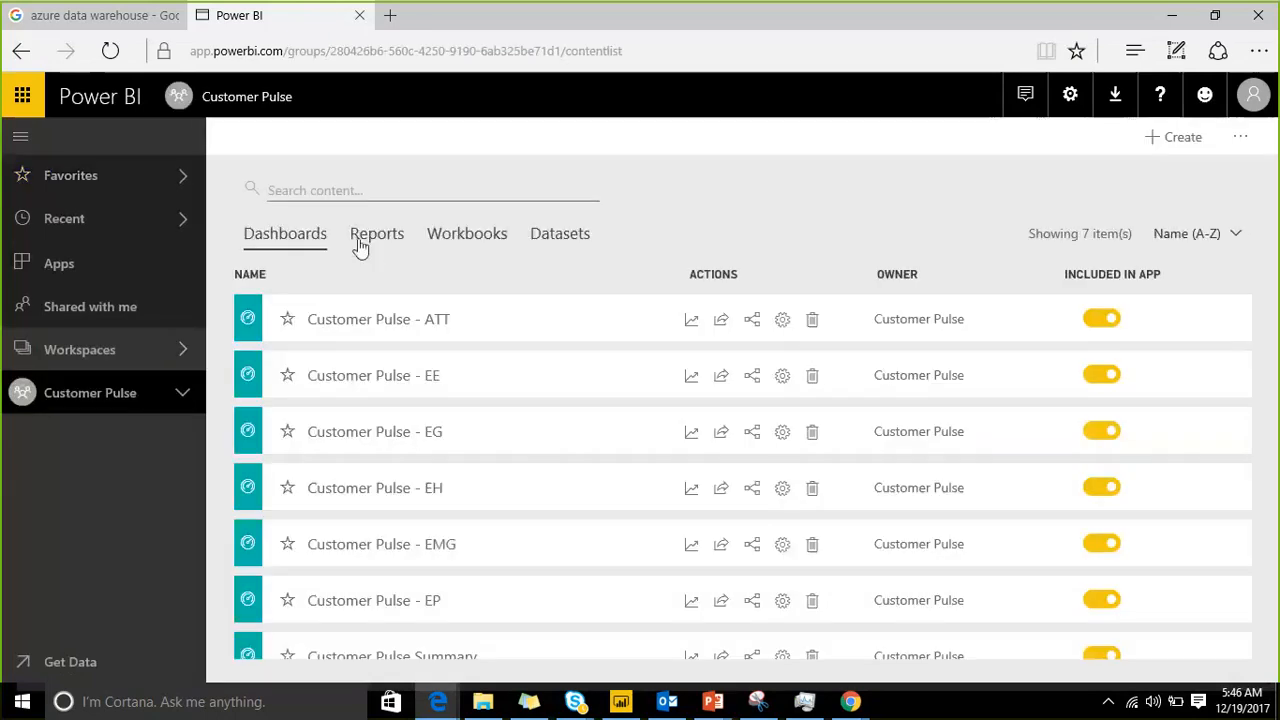
{"action": "left_click", "coordinate": [370, 240]}
{"action": "scroll", "coordinate": [408, 440], "scroll_direction": "down", "scroll_amount": 5}
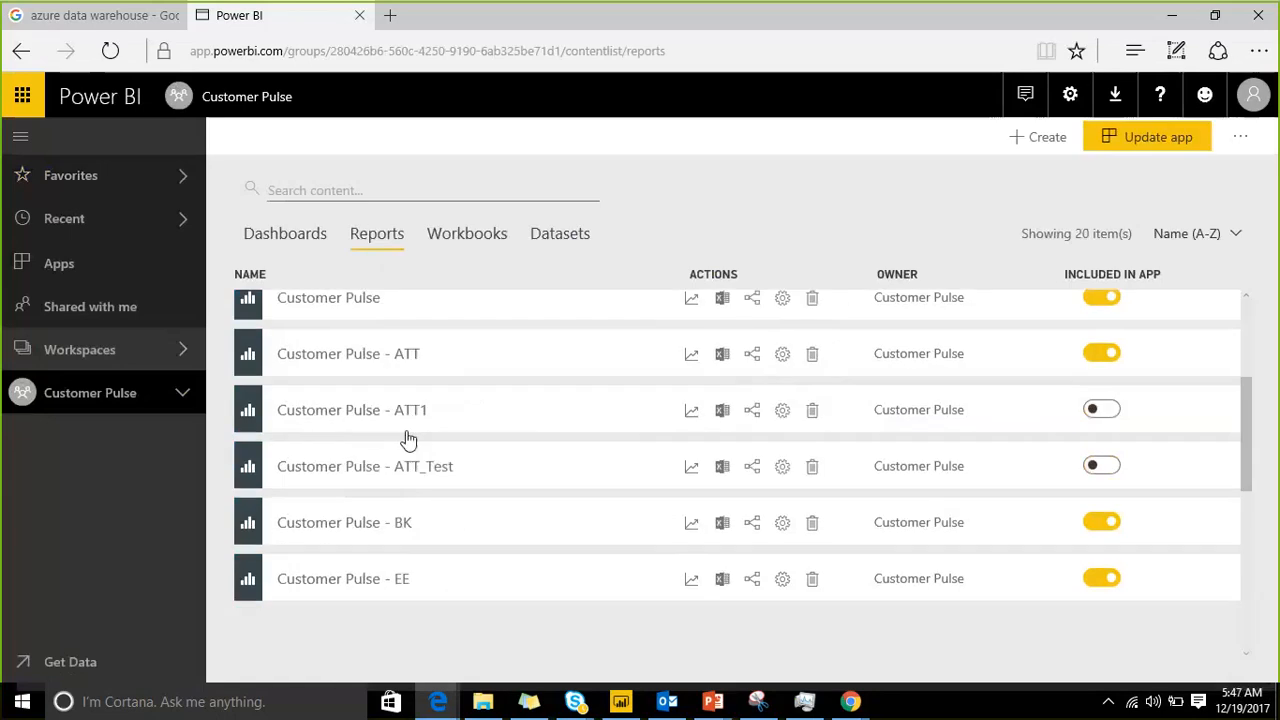
{"action": "scroll", "coordinate": [761, 483], "scroll_direction": "down", "scroll_amount": 5}
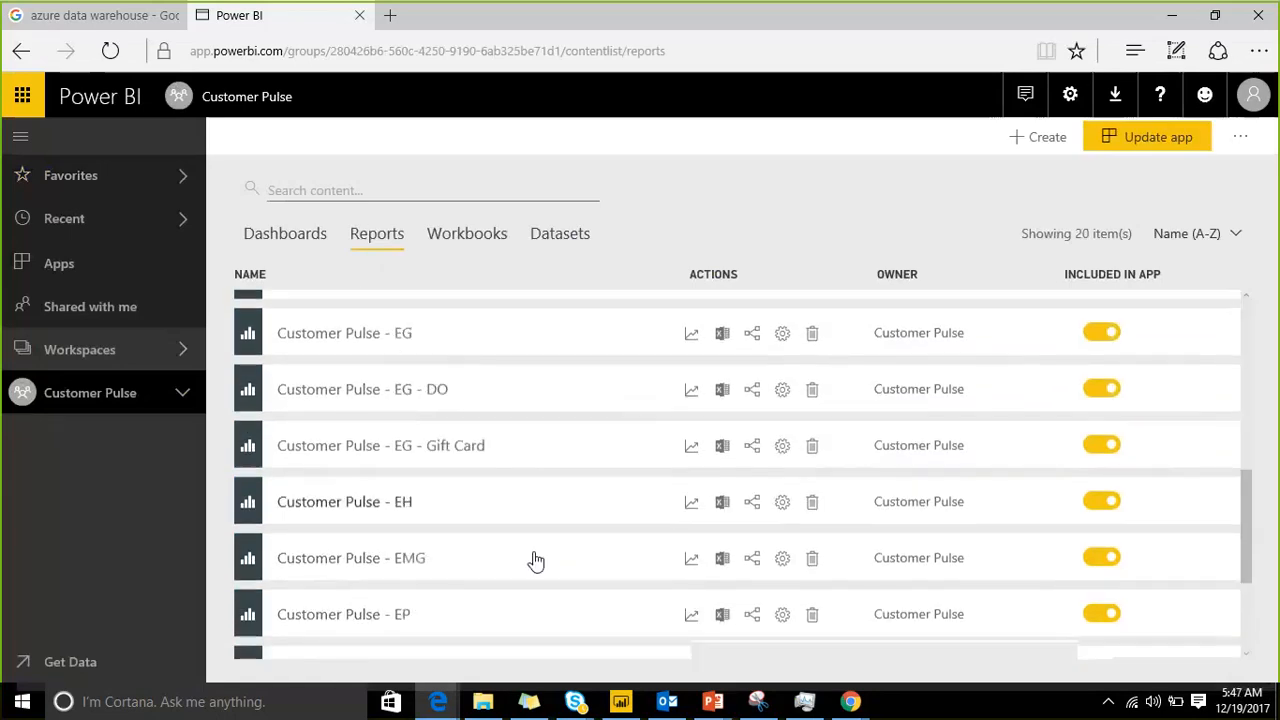
{"action": "left_click", "coordinate": [363, 501]}
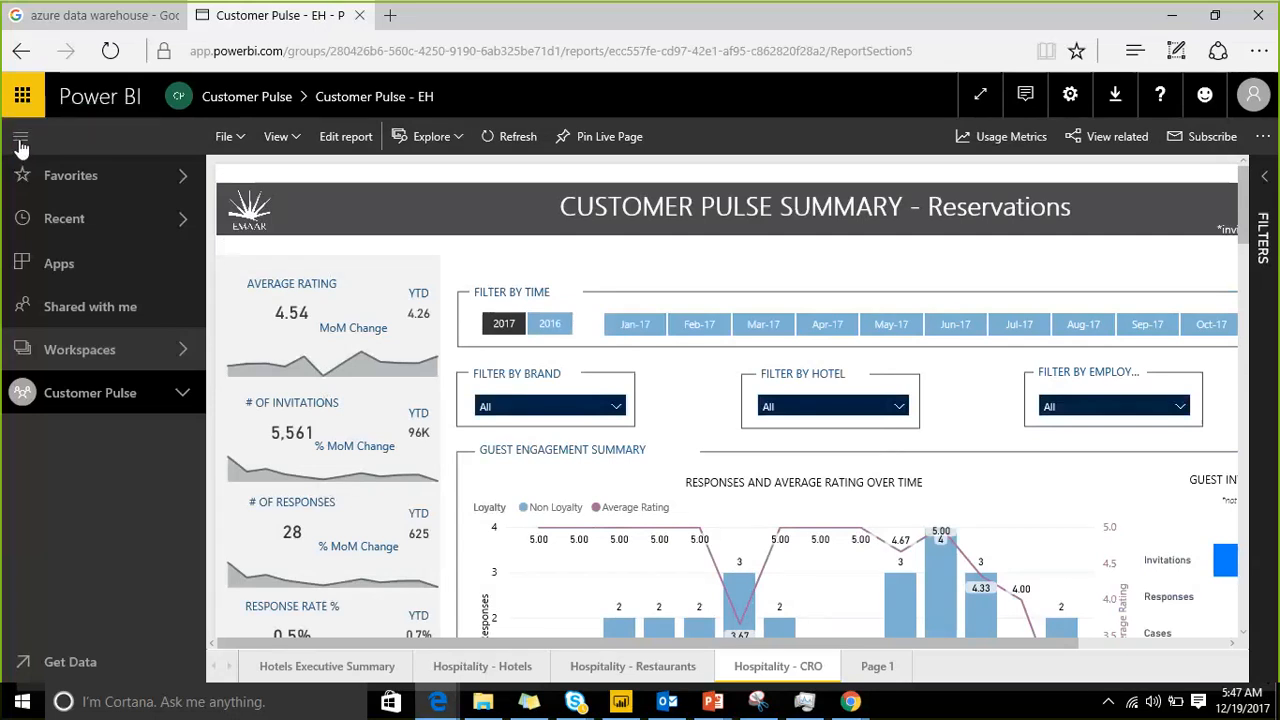
Step: Collapse the navigation pane, view the report full screen and enlarge the Responses and Average Rating Over Time chart
{"action": "left_click", "coordinate": [20, 137]}
{"action": "scroll", "coordinate": [967, 269], "scroll_direction": "down", "scroll_amount": 3}
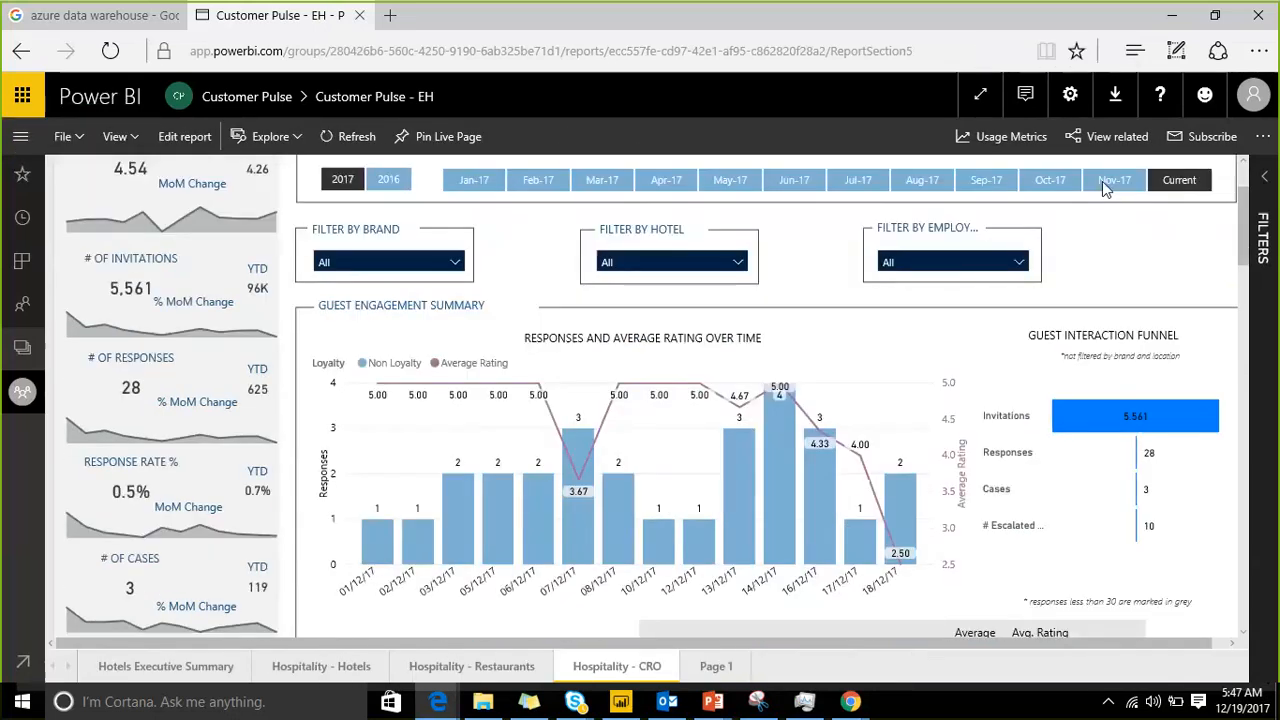
{"action": "left_click", "coordinate": [981, 100]}
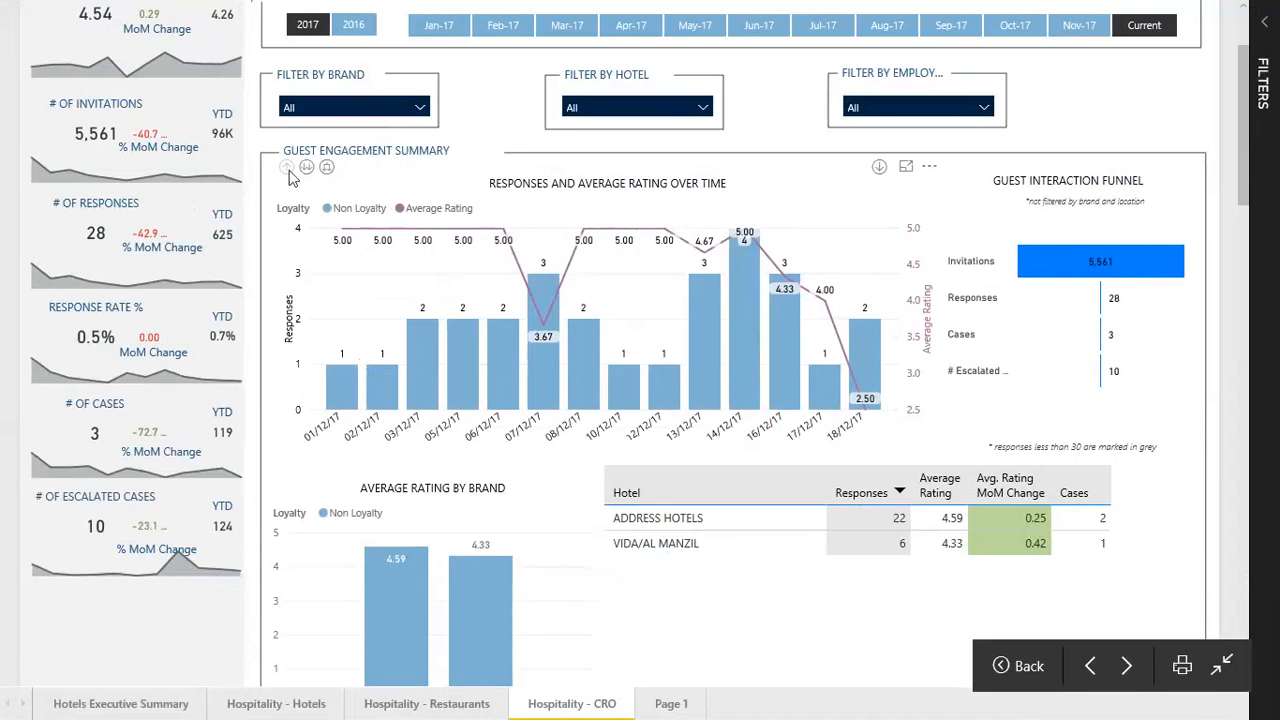
{"action": "left_click", "coordinate": [906, 167]}
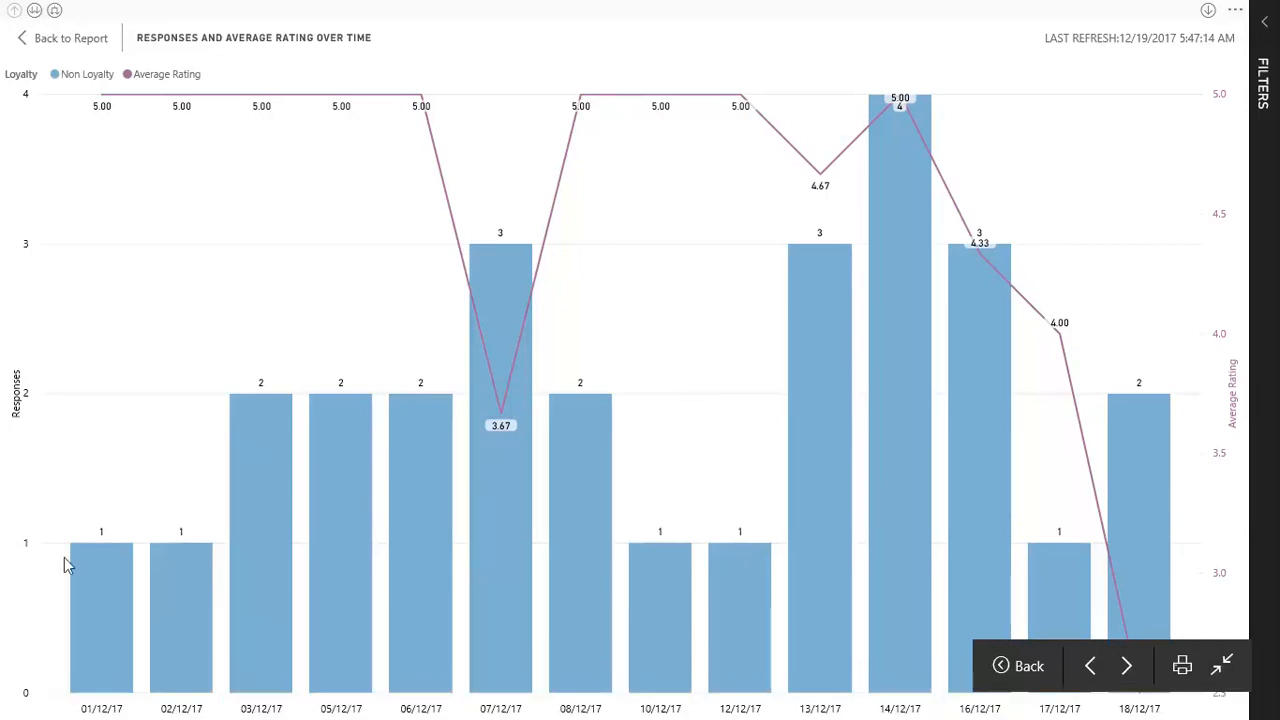
{"action": "mouse_move", "coordinate": [74, 569]}
Step: Return from the enlarged chart to the report, exit full-screen view and clear the Current period in the time filter
{"action": "left_click", "coordinate": [1222, 665]}
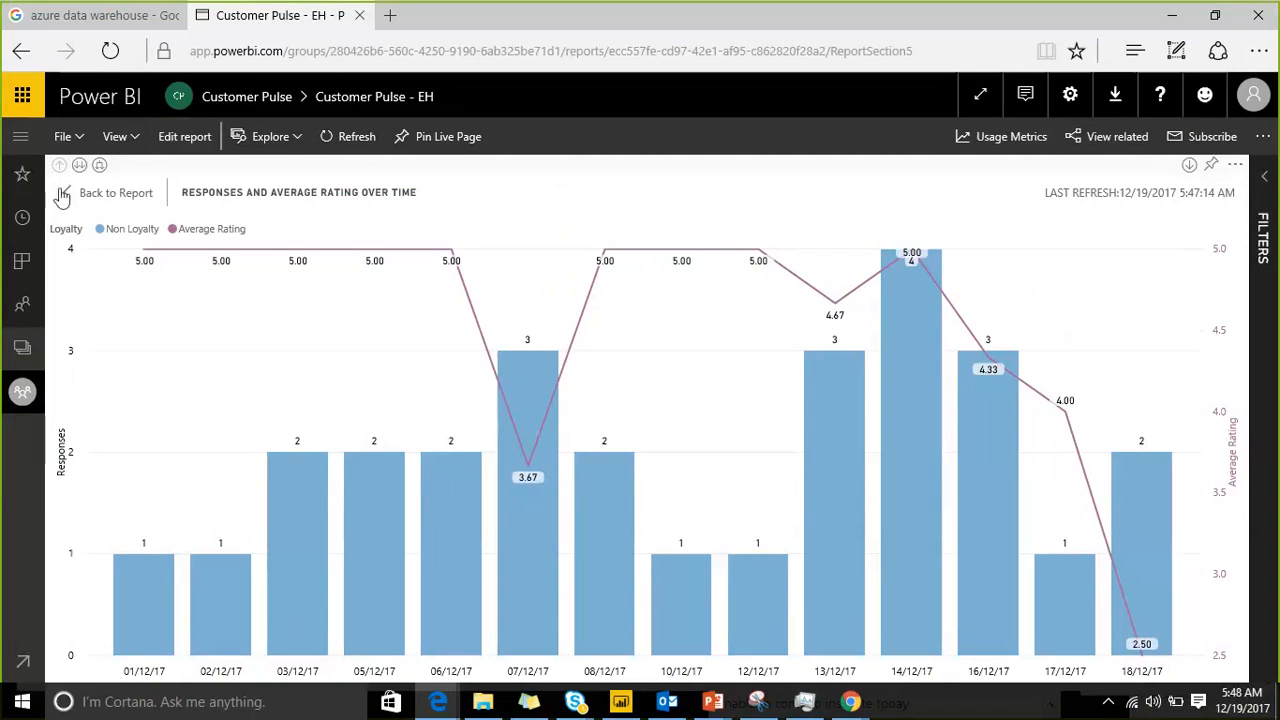
{"action": "left_click", "coordinate": [980, 94]}
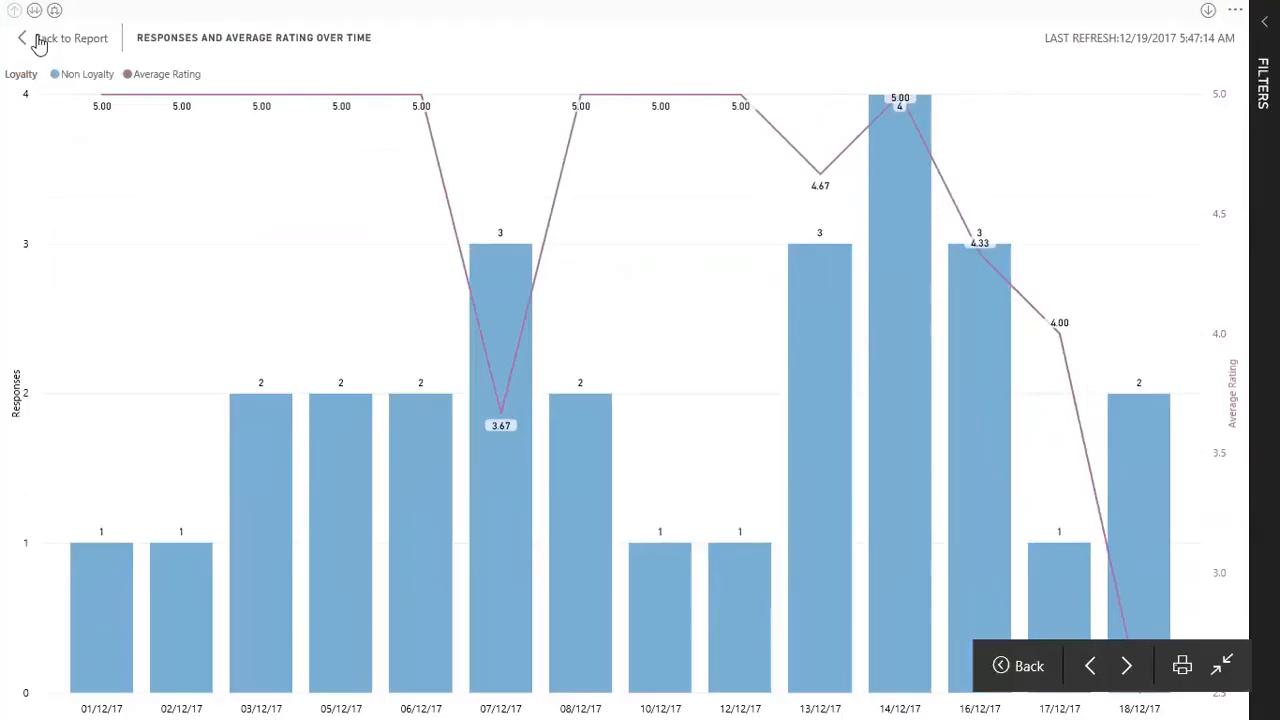
{"action": "left_click", "coordinate": [70, 38]}
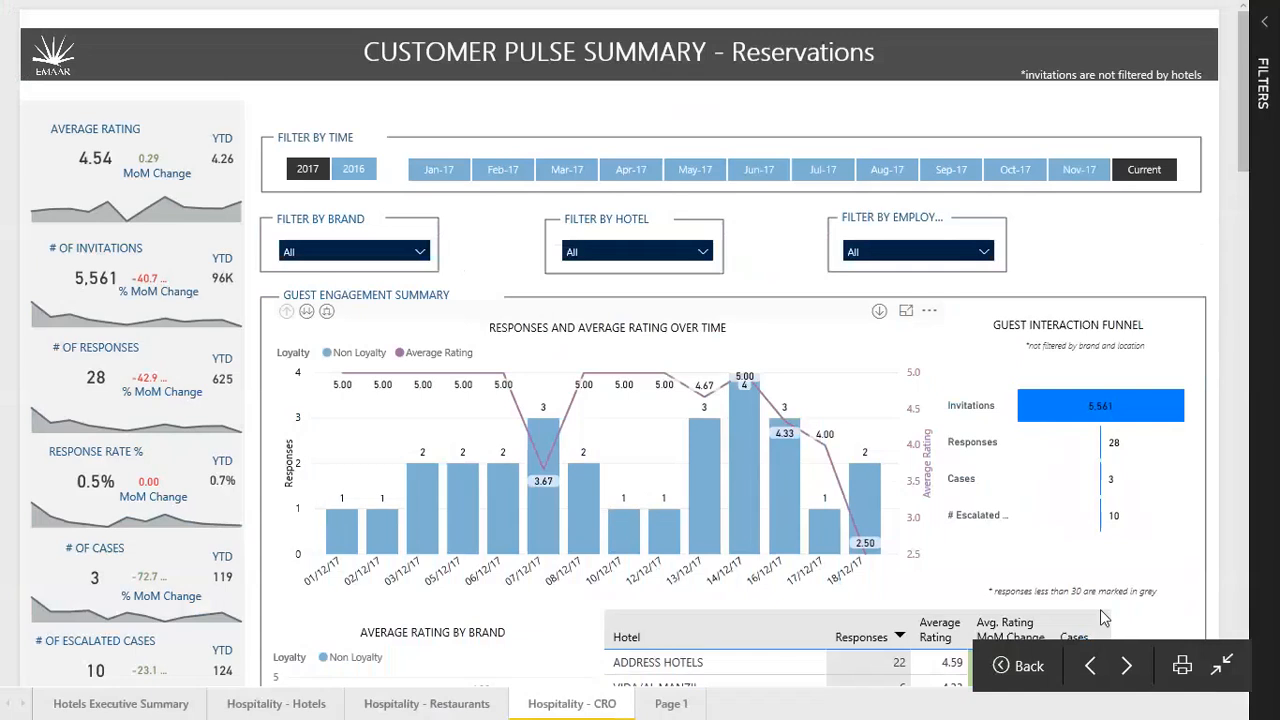
{"action": "left_click", "coordinate": [1217, 670]}
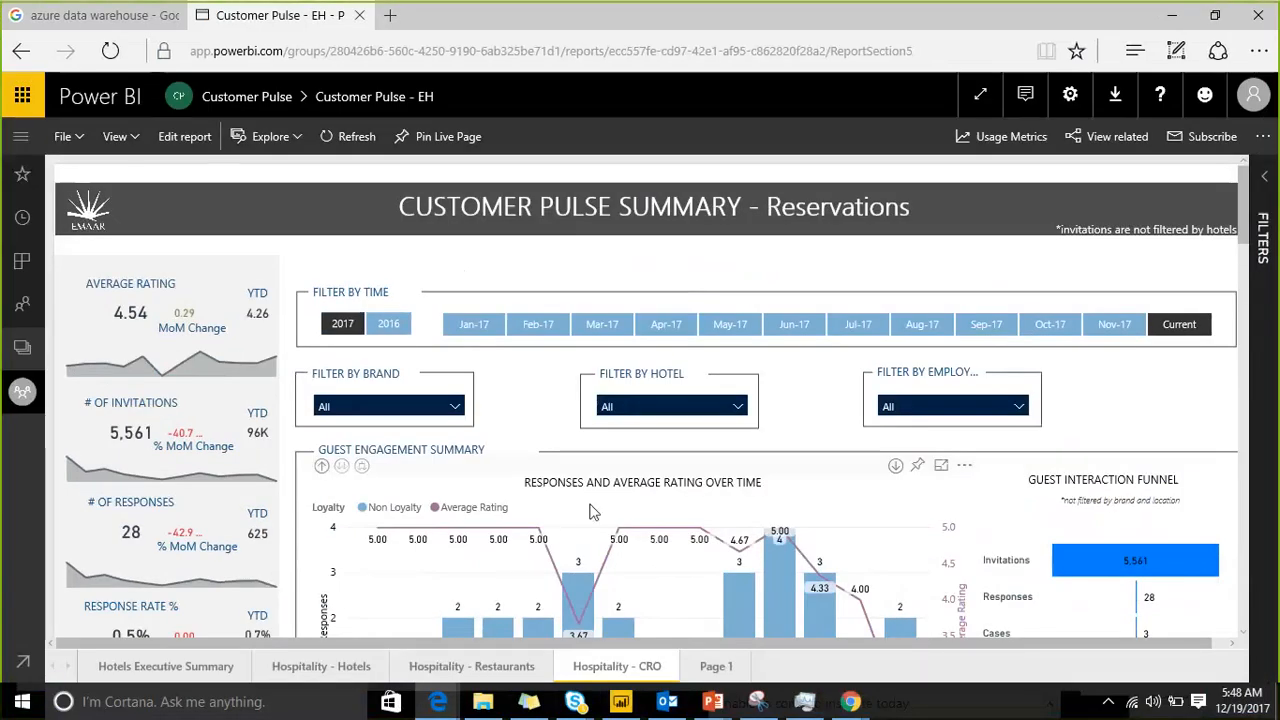
{"action": "scroll", "coordinate": [770, 490], "scroll_direction": "down", "scroll_amount": 2}
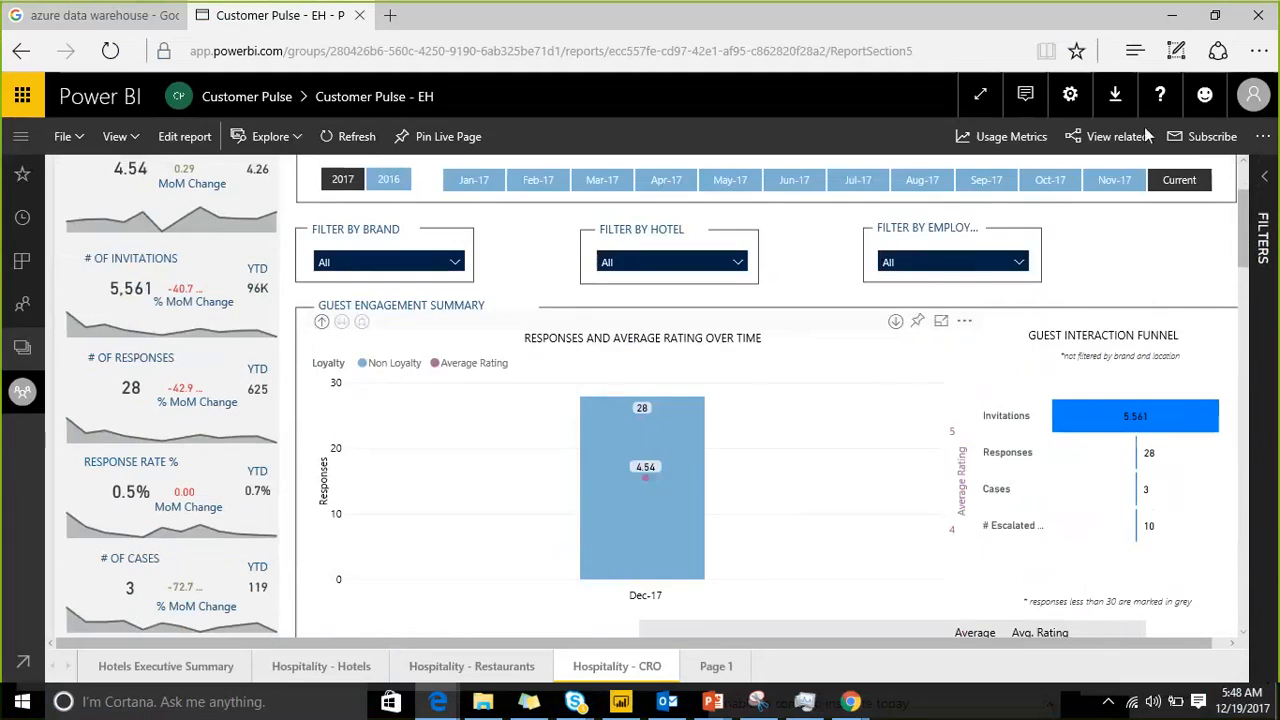
{"action": "left_click", "coordinate": [1177, 184]}
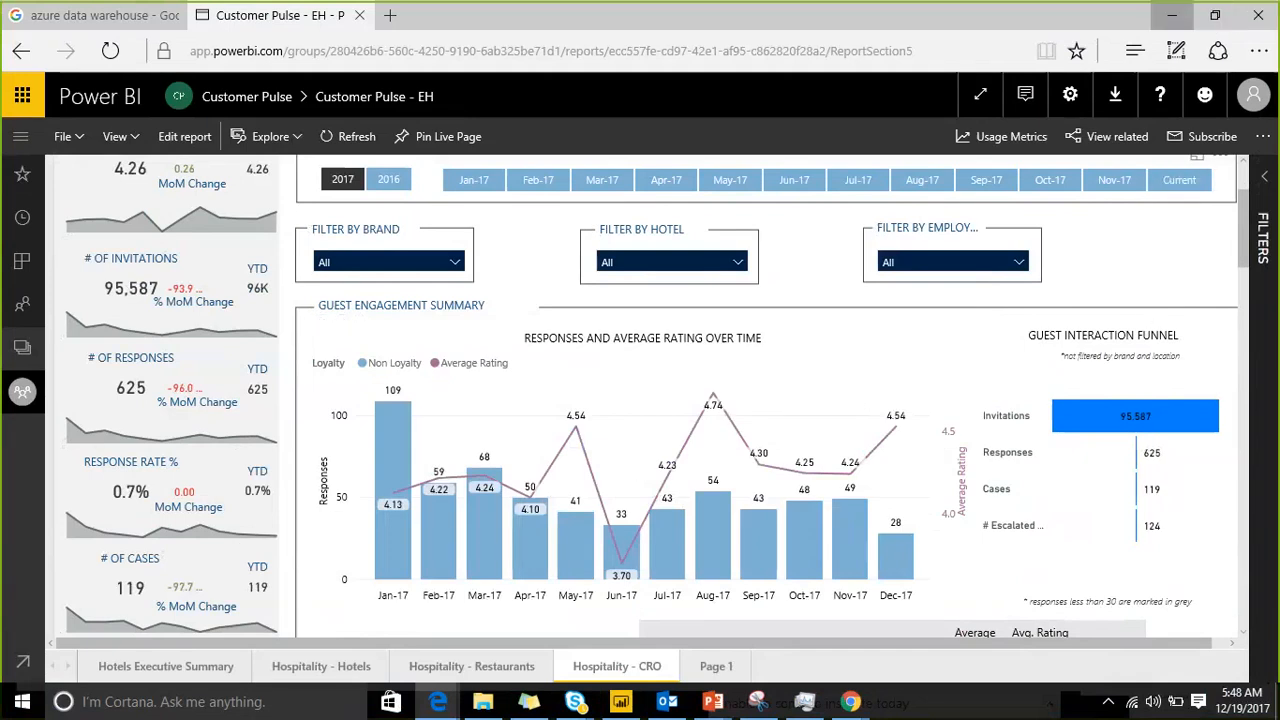
Step: Return to Power BI Desktop and add a new report page after Page 16
{"action": "left_click", "coordinate": [1172, 15]}
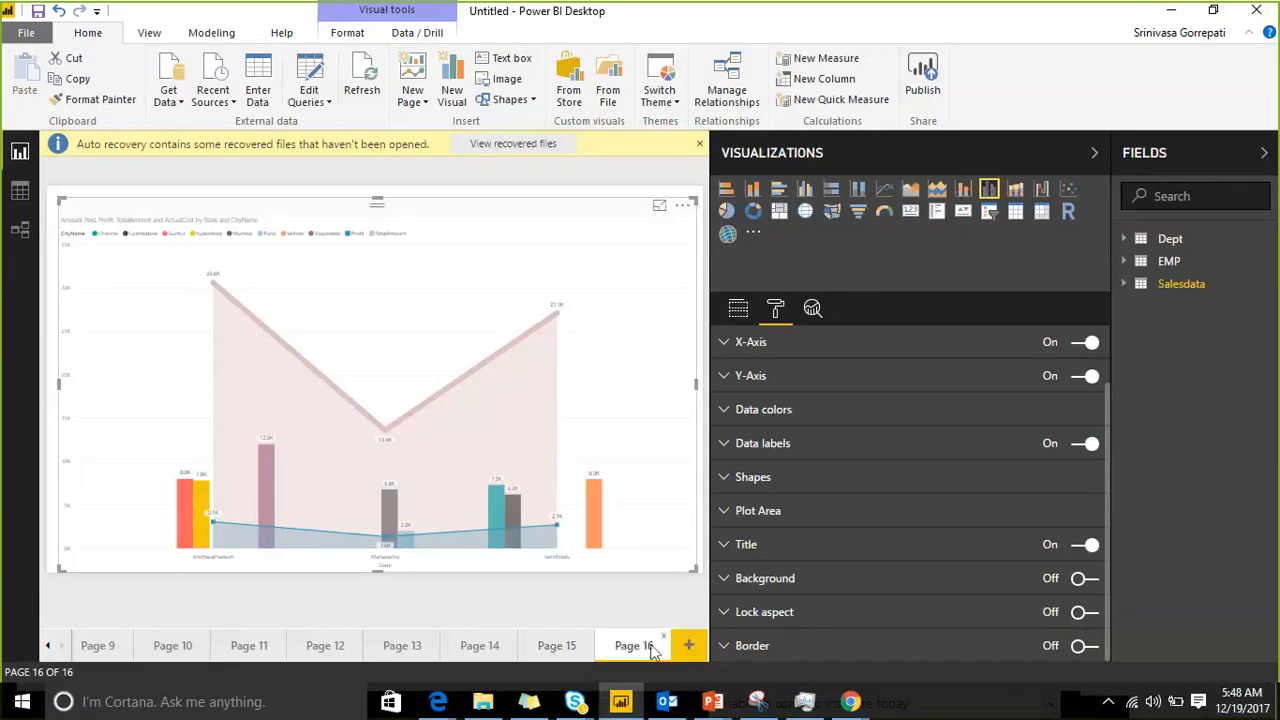
{"action": "left_click", "coordinate": [690, 647]}
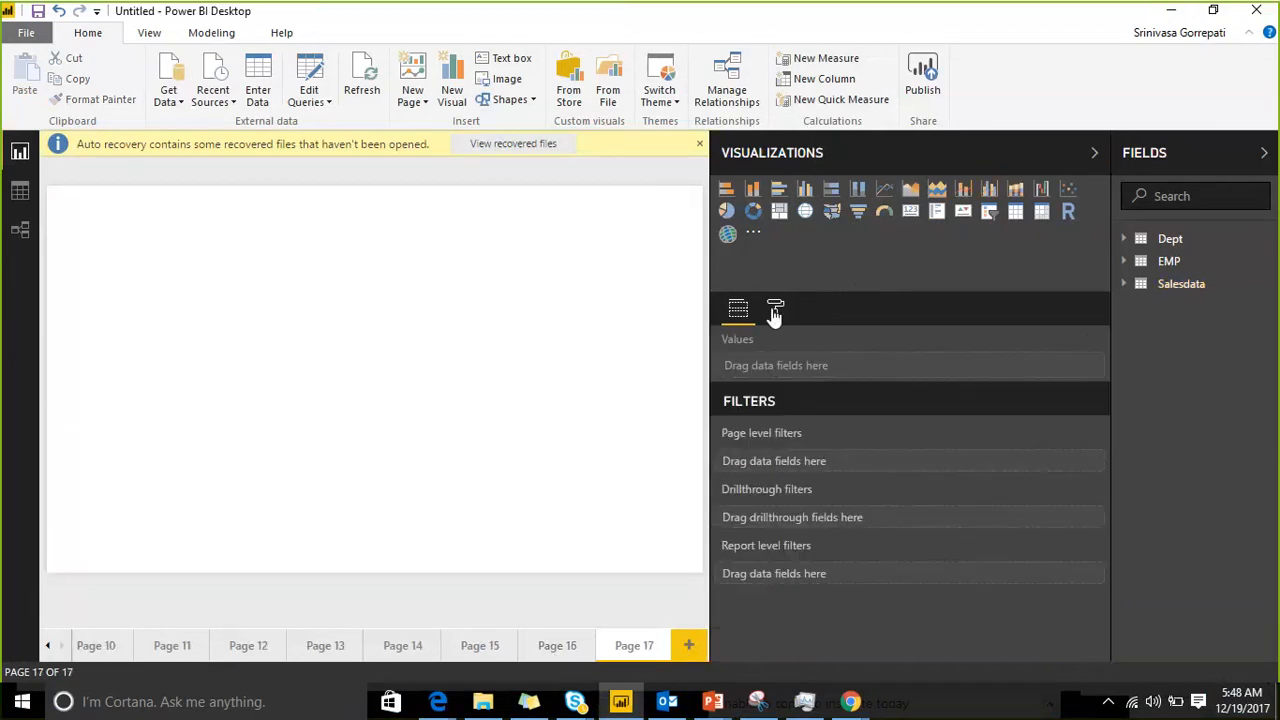
Step: Insert an ArcGIS map visual on the blank page, enlarge it and shift it slightly down and right
{"action": "left_click", "coordinate": [729, 236]}
{"action": "left_click_drag", "start_coordinate": [190, 364], "coordinate": [508, 522]}
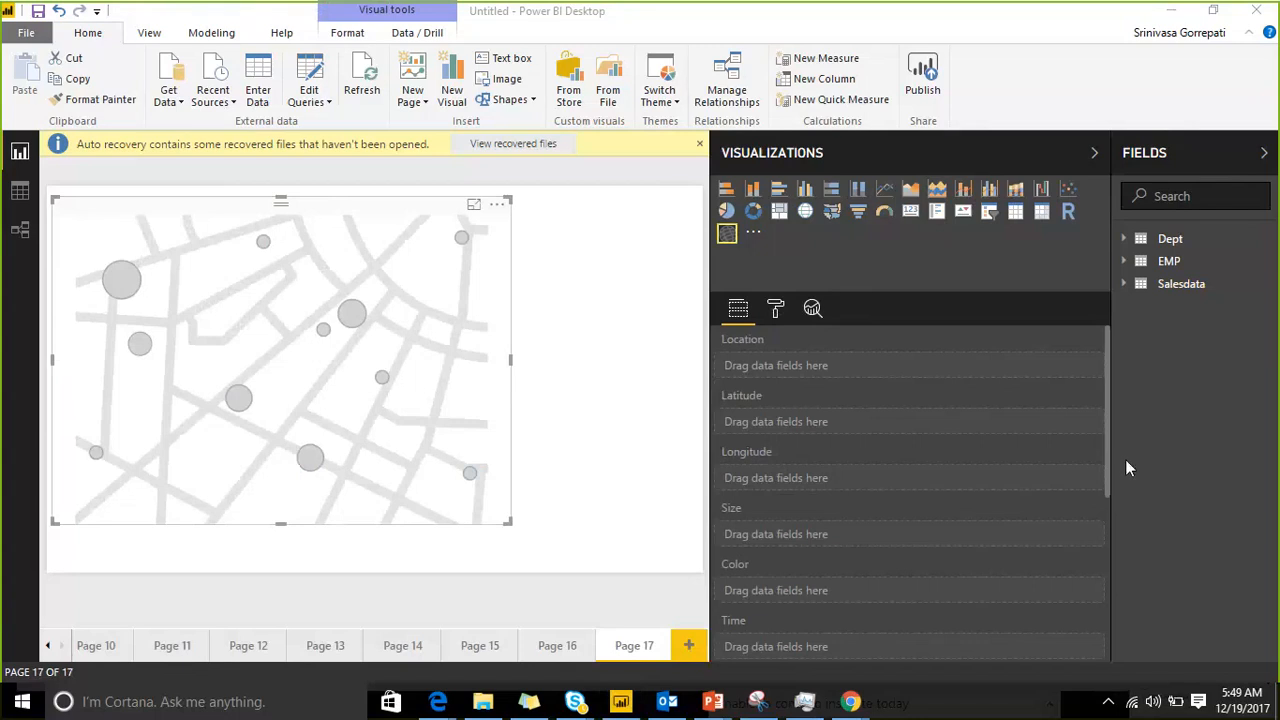
{"action": "left_click_drag", "start_coordinate": [338, 226], "coordinate": [350, 254]}
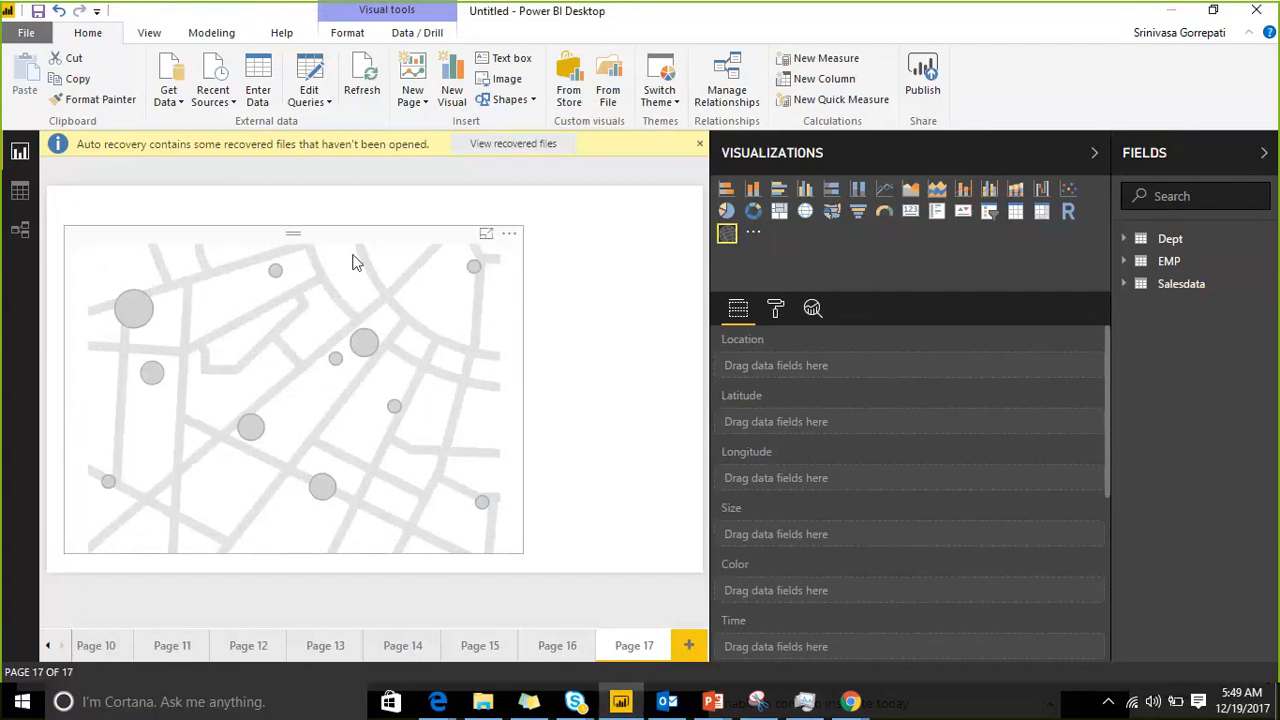
{"action": "left_click", "coordinate": [352, 262]}
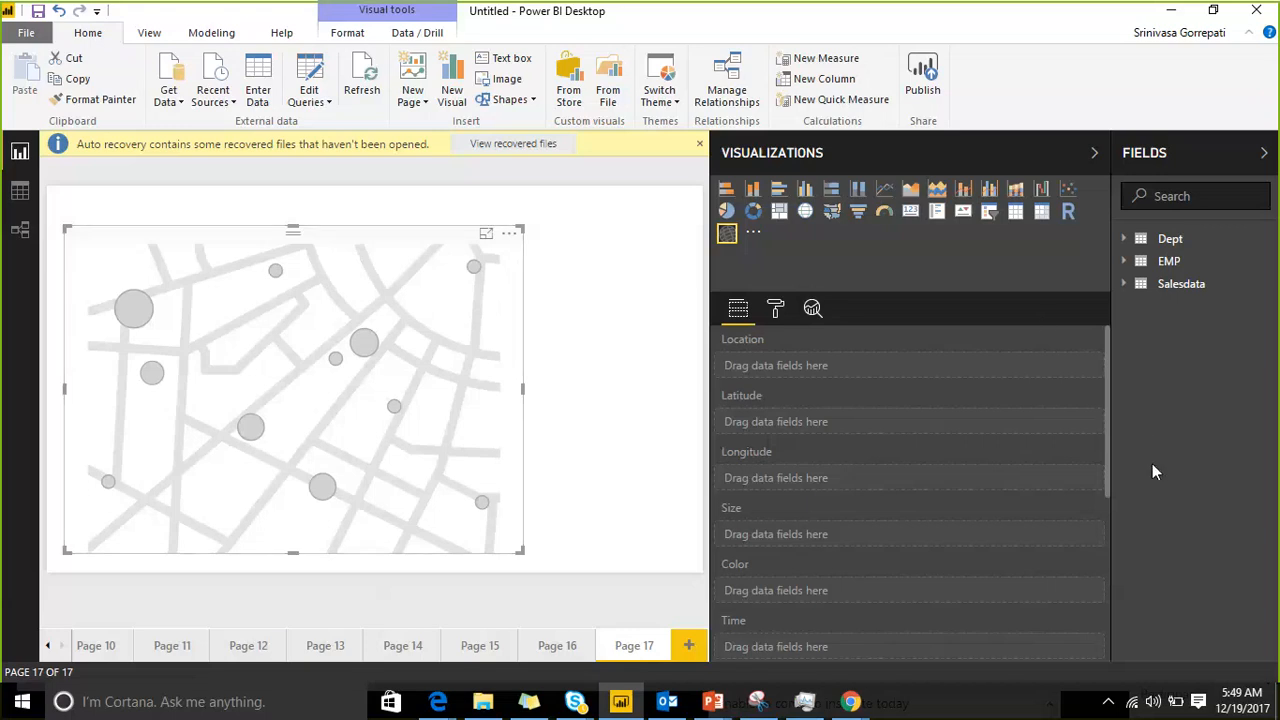
Step: Try the Salesdata State field as the map's location and delete the map visual
{"action": "scroll", "coordinate": [895, 428], "scroll_direction": "down", "scroll_amount": 6}
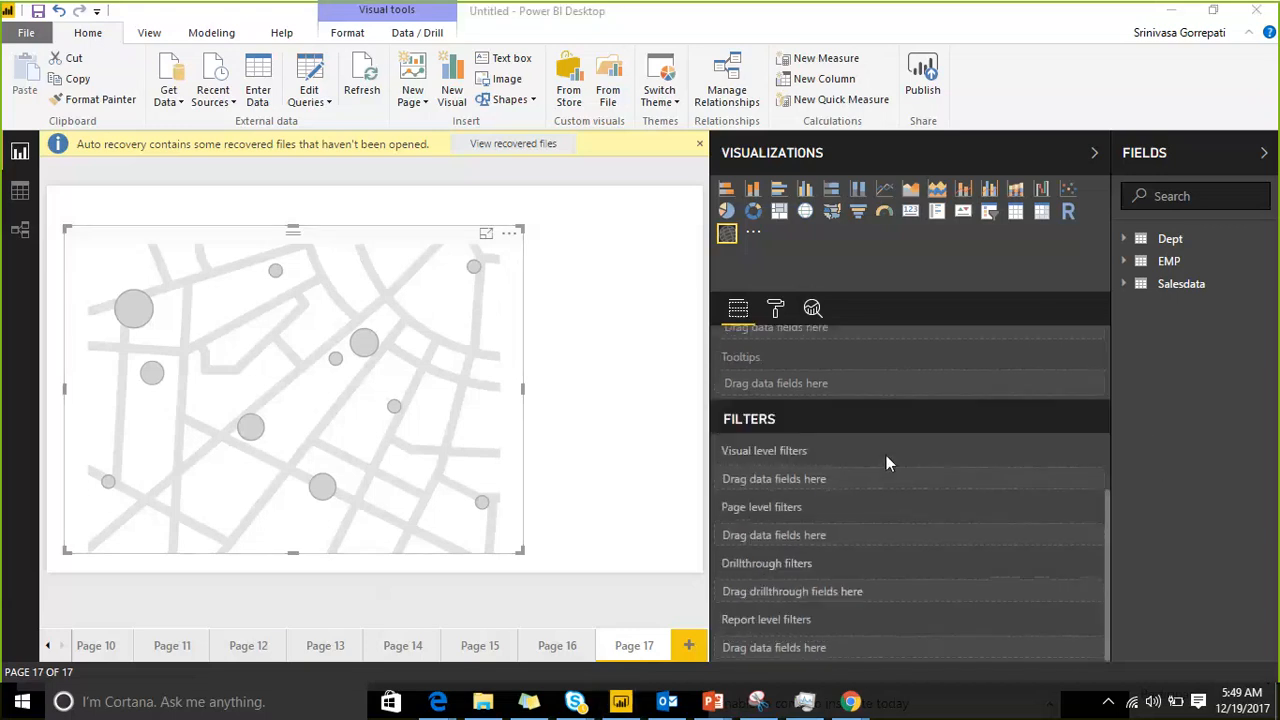
{"action": "scroll", "coordinate": [888, 450], "scroll_direction": "up", "scroll_amount": 5}
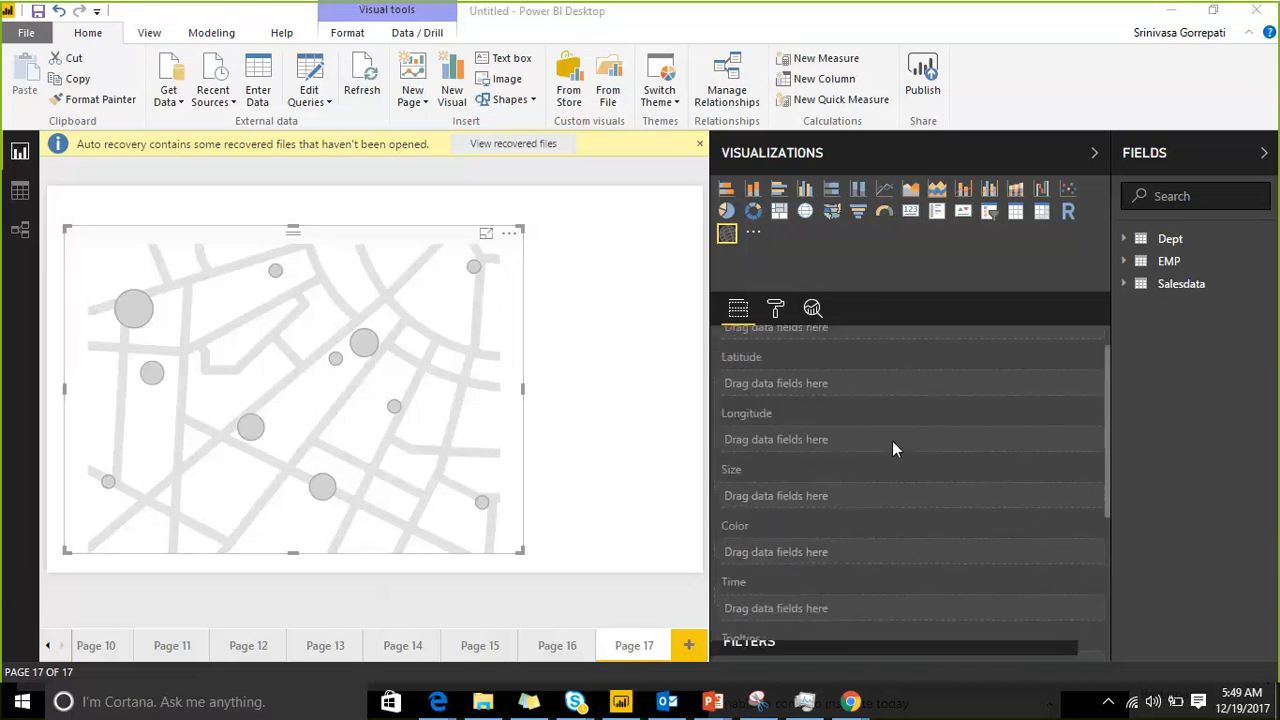
{"action": "left_click", "coordinate": [1141, 287]}
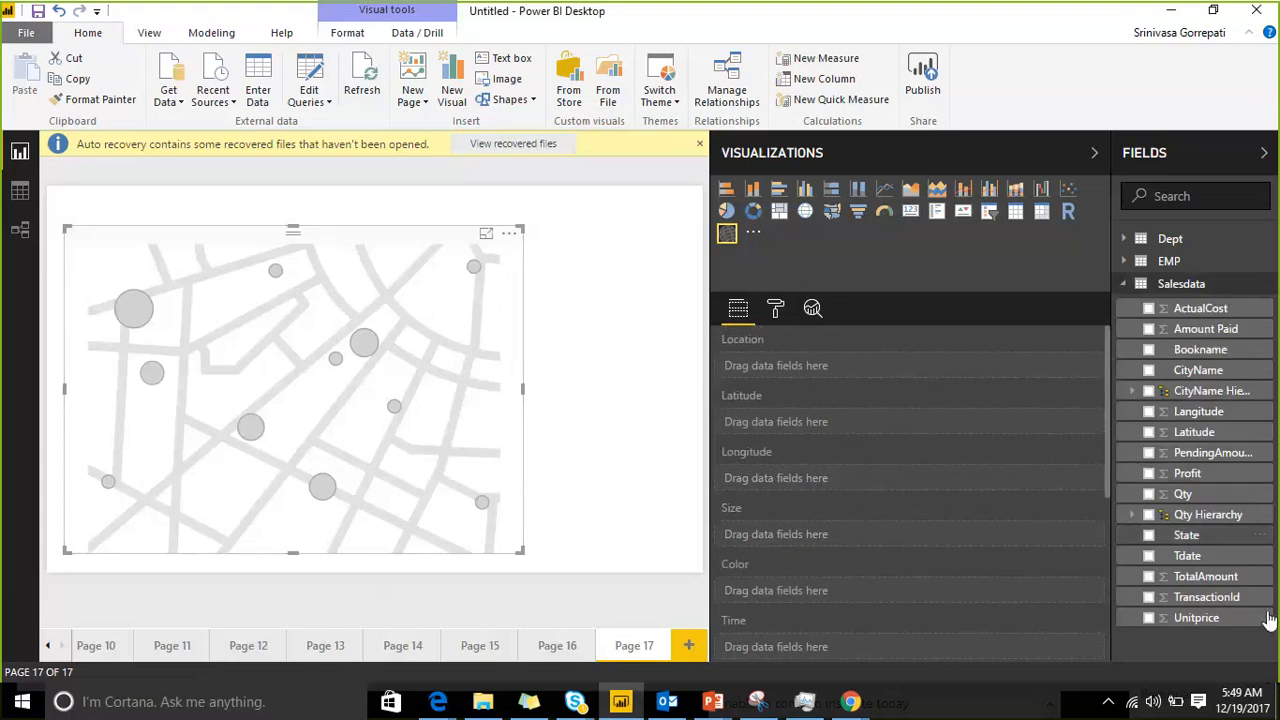
{"action": "left_click_drag", "start_coordinate": [1175, 535], "coordinate": [915, 373]}
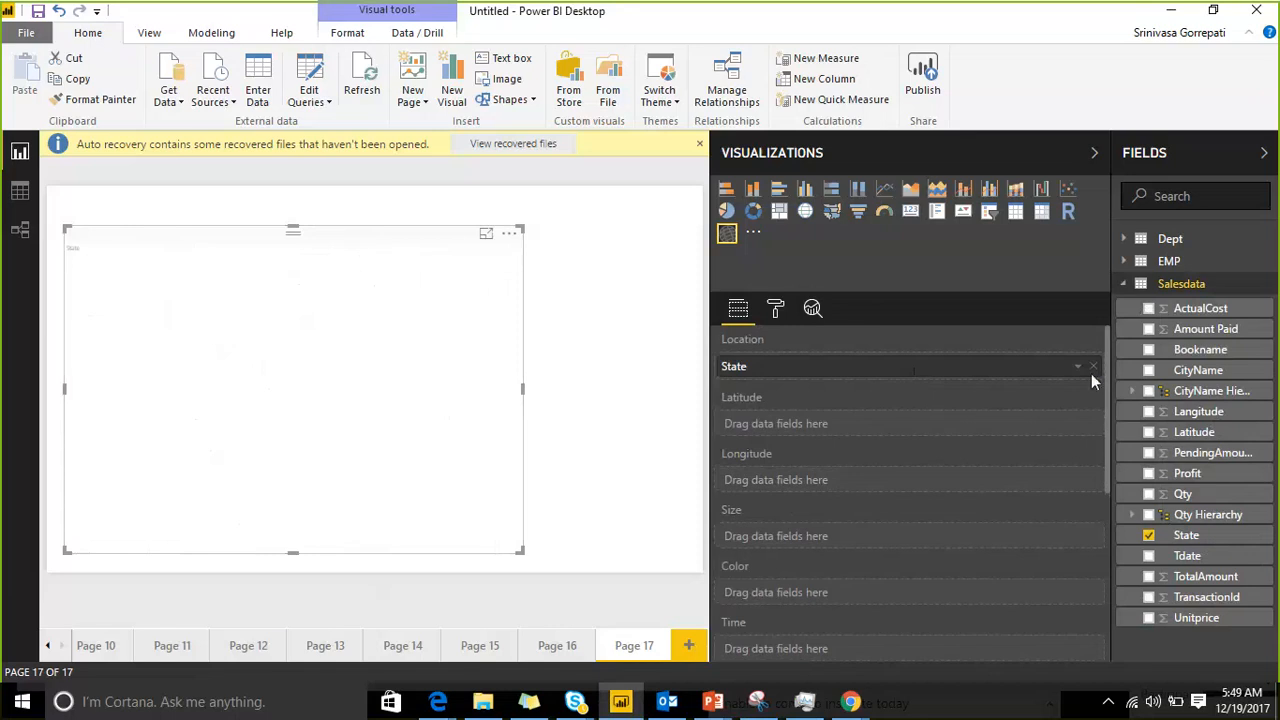
{"action": "key", "text": "Delete"}
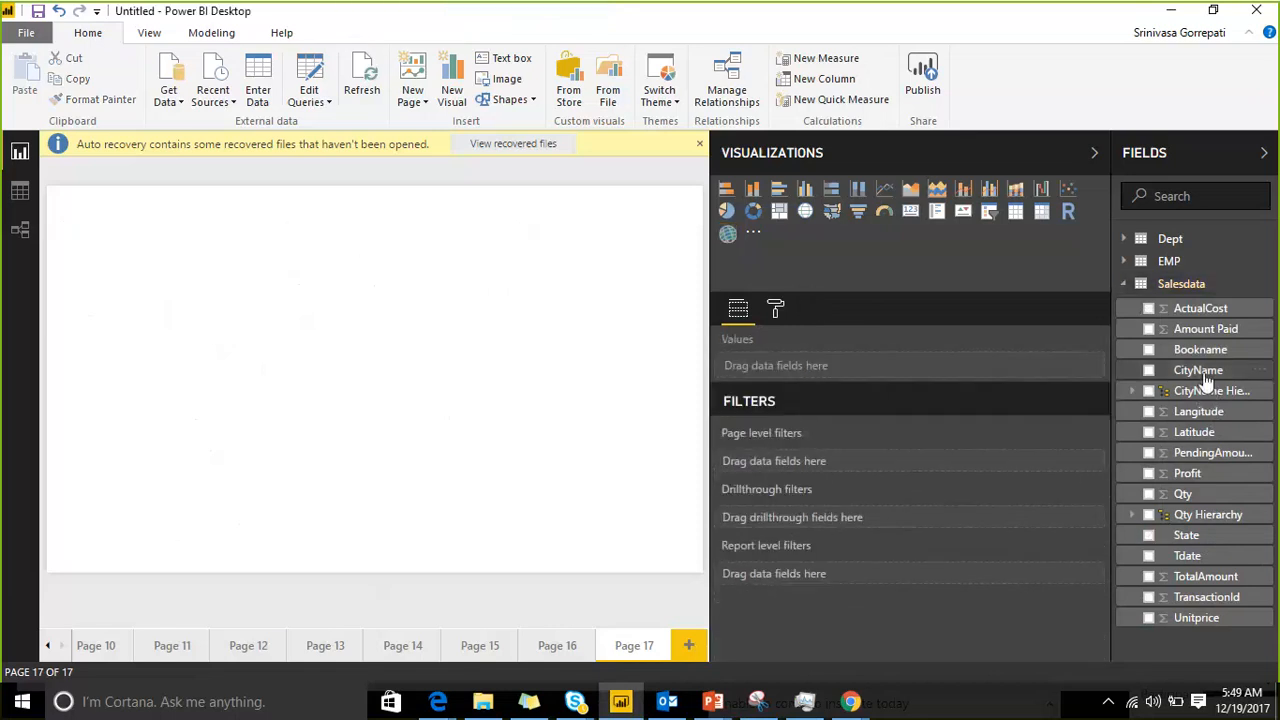
Step: Insert an ArcGIS map visual on the blank page and enlarge it to the page's full height
{"action": "left_click_drag", "start_coordinate": [1204, 373], "coordinate": [737, 230]}
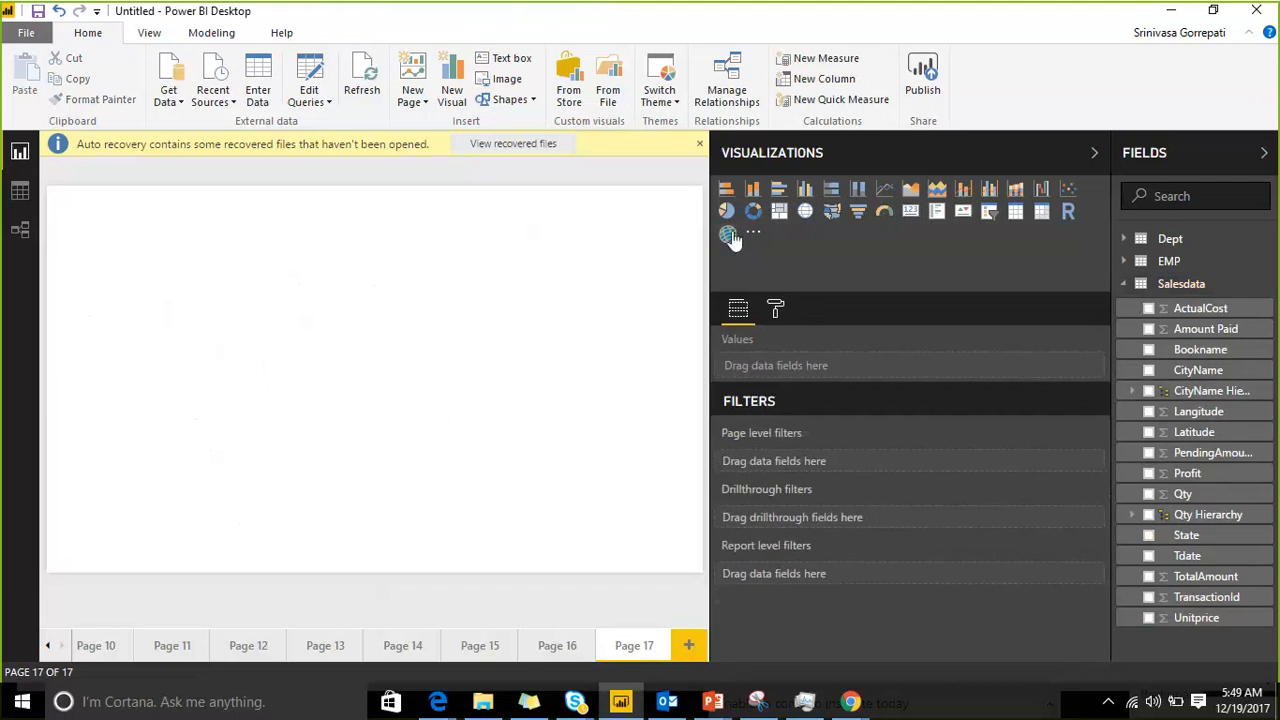
{"action": "left_click", "coordinate": [728, 233]}
{"action": "left_click_drag", "start_coordinate": [194, 355], "coordinate": [505, 570]}
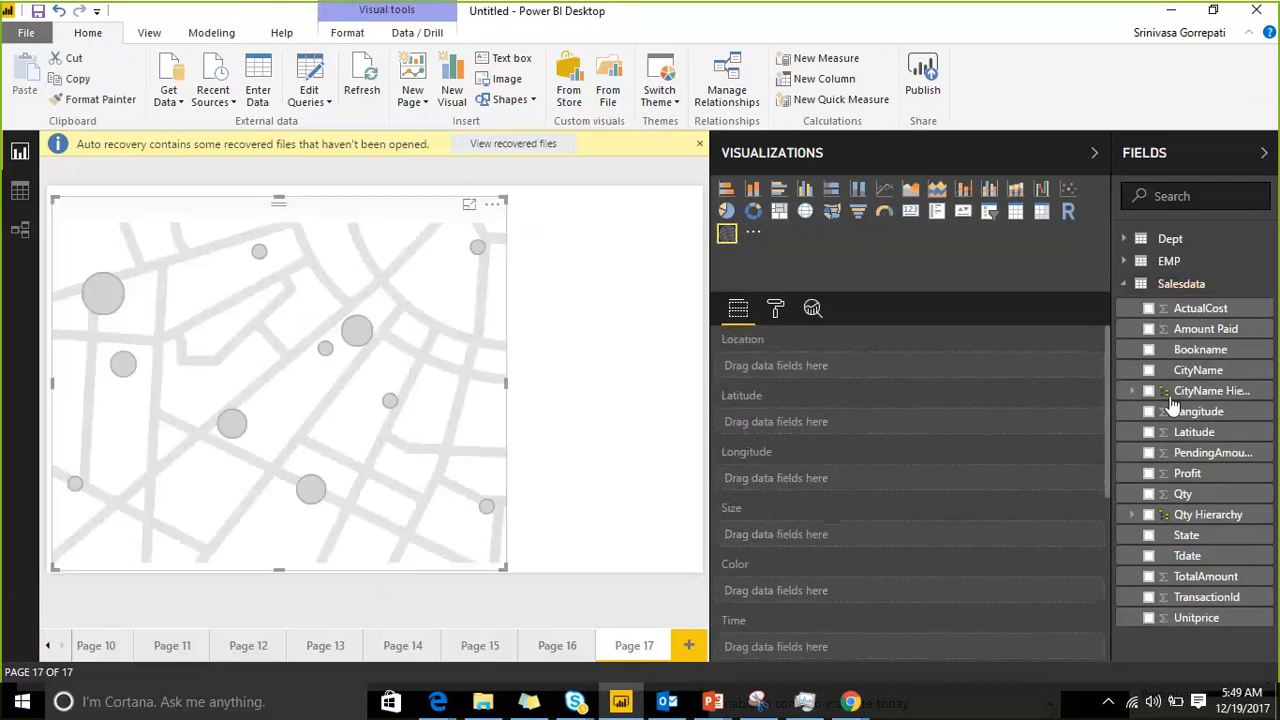
Step: Plot Salesdata CityName as the map's location with Amount Paid as size, and widen the map visual with the side panes collapsed
{"action": "left_click_drag", "start_coordinate": [953, 409], "coordinate": [863, 373]}
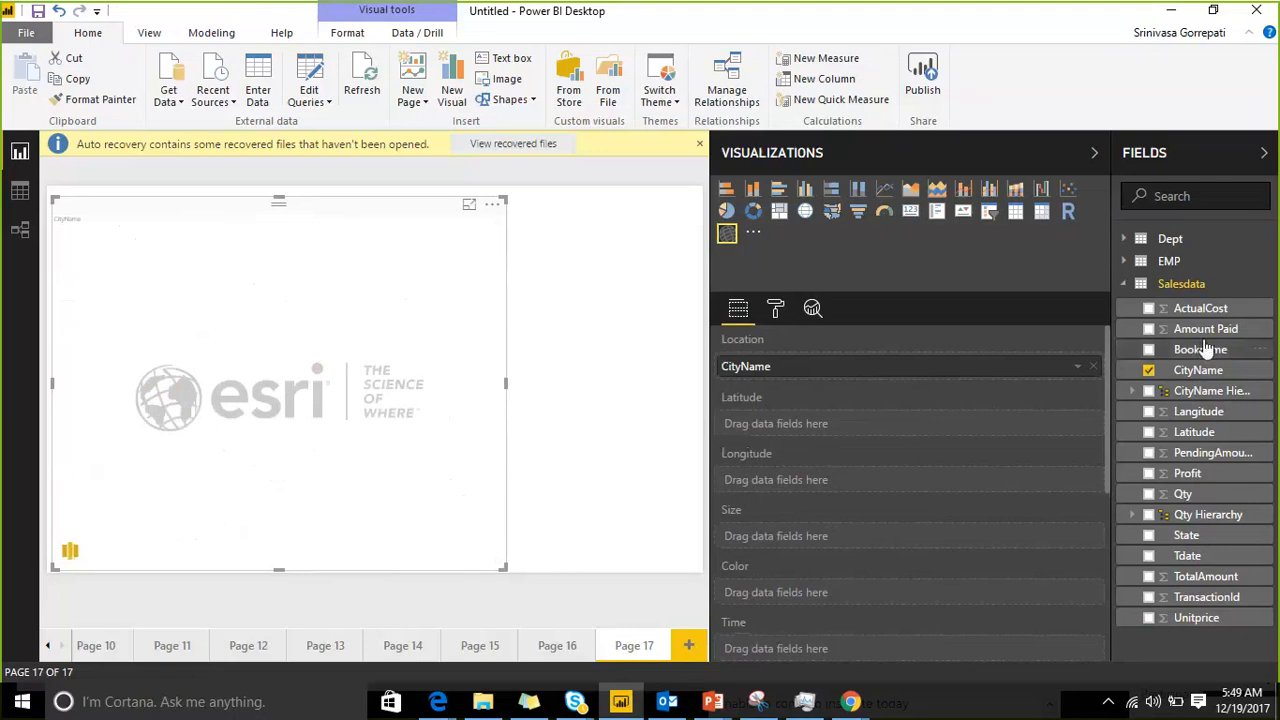
{"action": "left_click_drag", "start_coordinate": [1205, 338], "coordinate": [866, 546]}
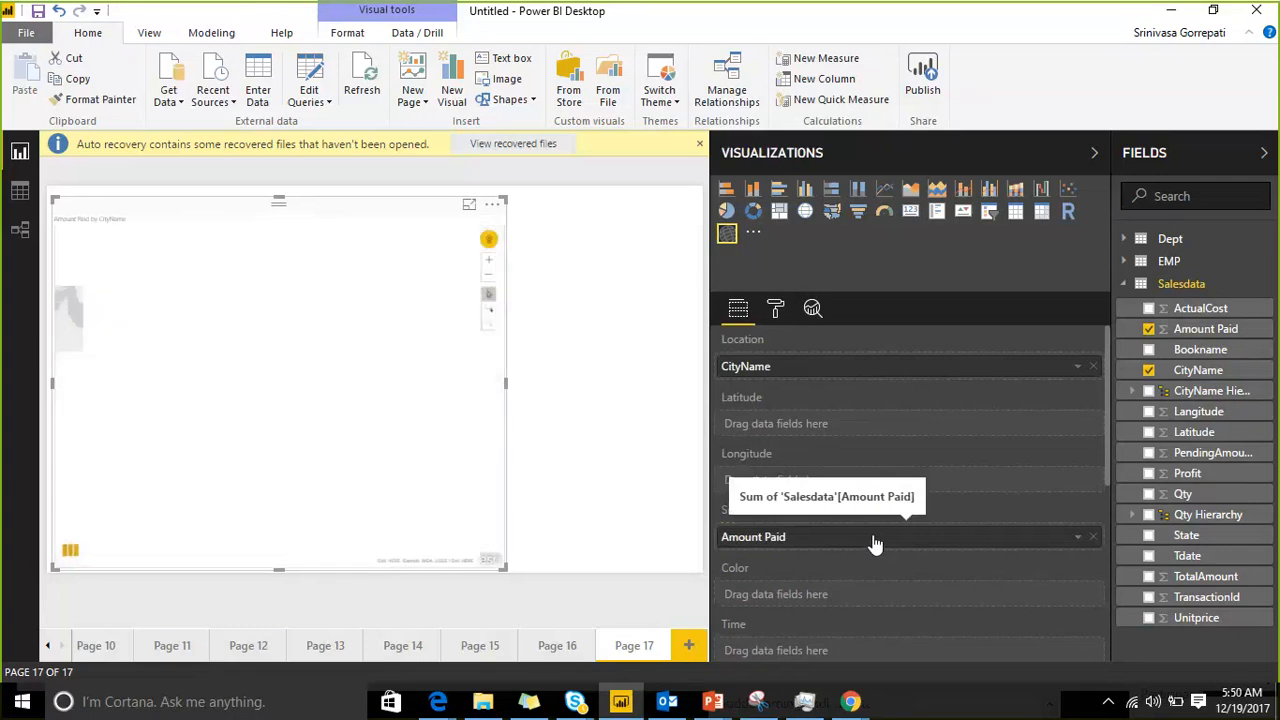
{"action": "left_click", "coordinate": [1265, 152]}
{"action": "left_click", "coordinate": [1209, 153]}
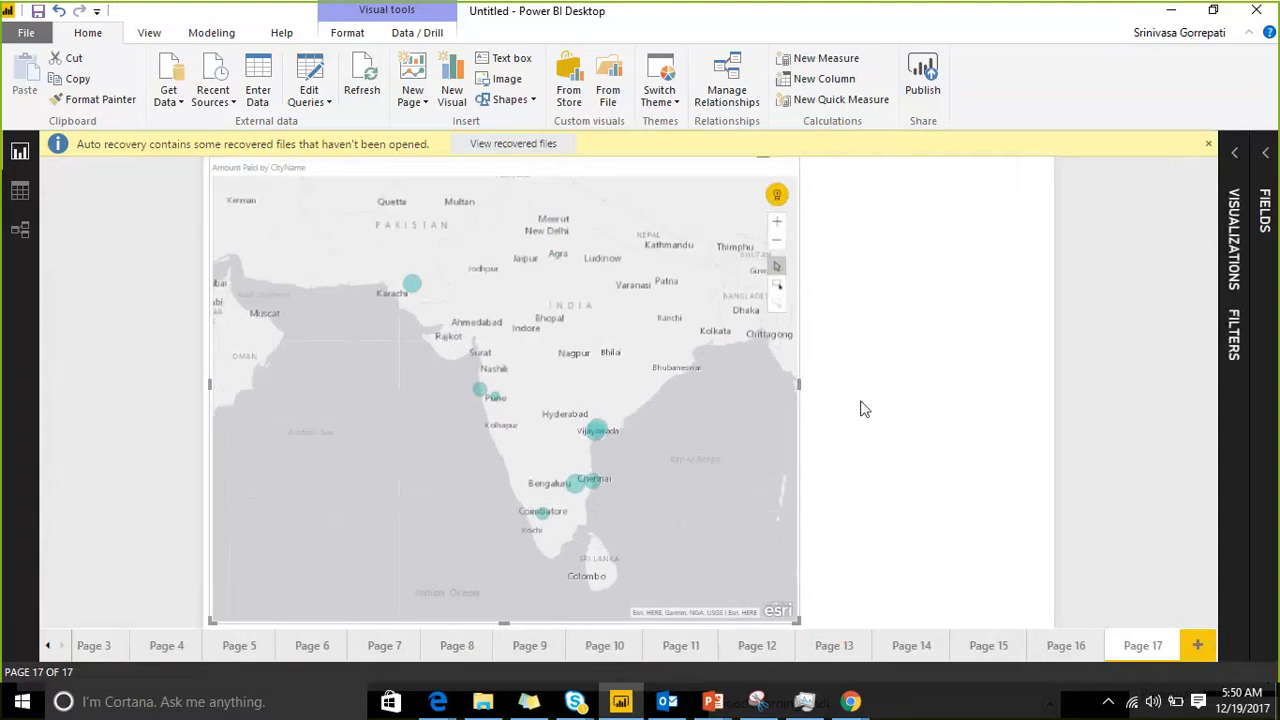
{"action": "left_click_drag", "start_coordinate": [797, 617], "coordinate": [950, 626]}
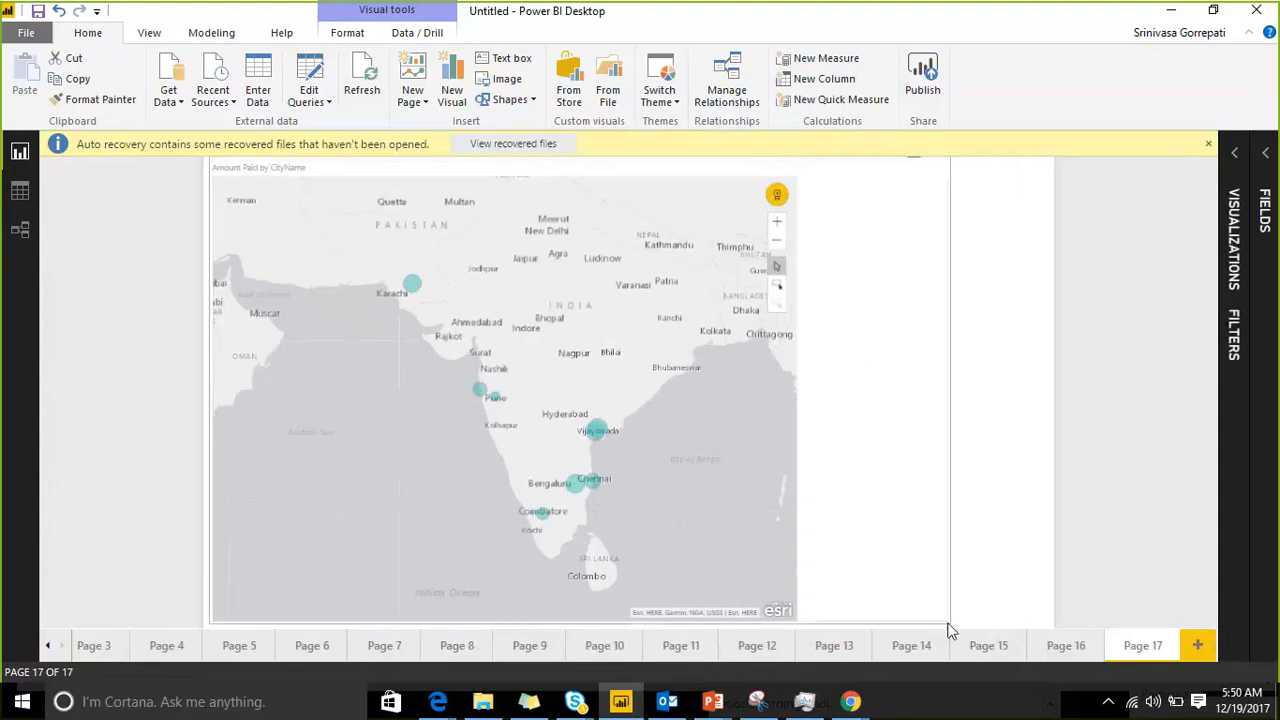
Step: Reopen the side panes and color the map's points by the Salesdata PendingAmount field
{"action": "left_click", "coordinate": [1237, 155]}
{"action": "scroll", "coordinate": [958, 443], "scroll_direction": "down", "scroll_amount": 1}
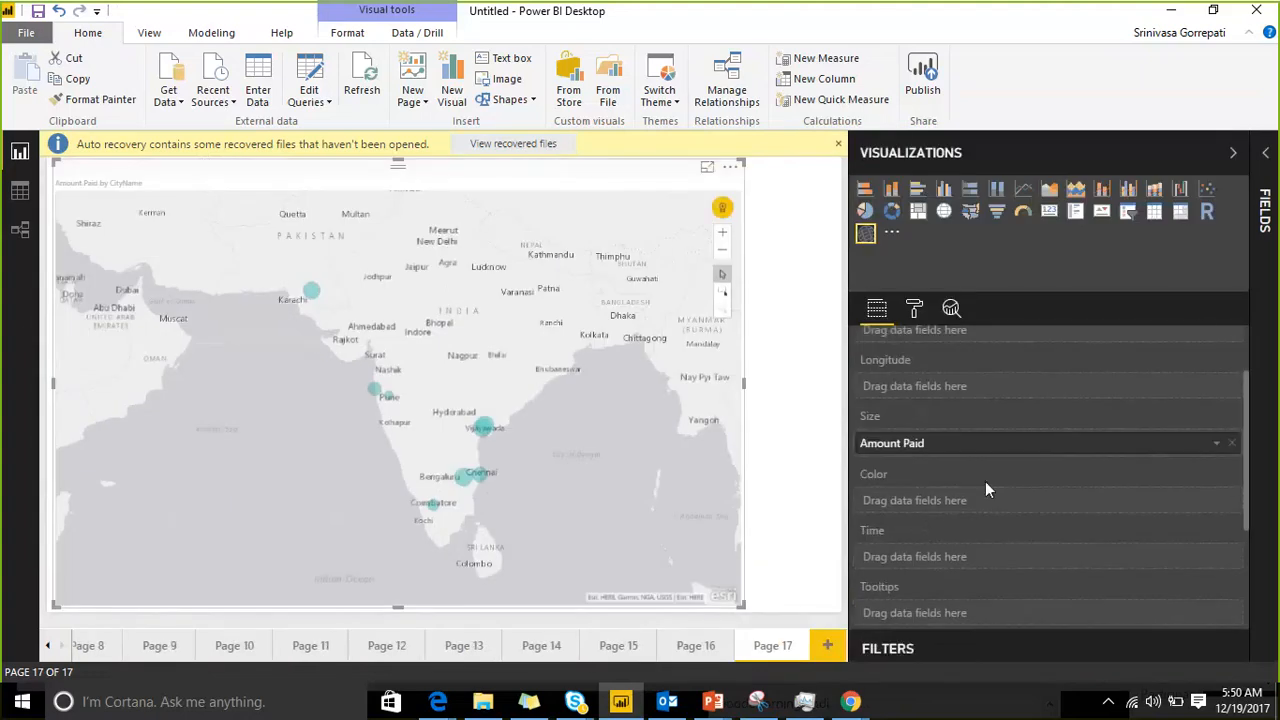
{"action": "left_click", "coordinate": [1266, 160]}
{"action": "left_click", "coordinate": [1123, 285]}
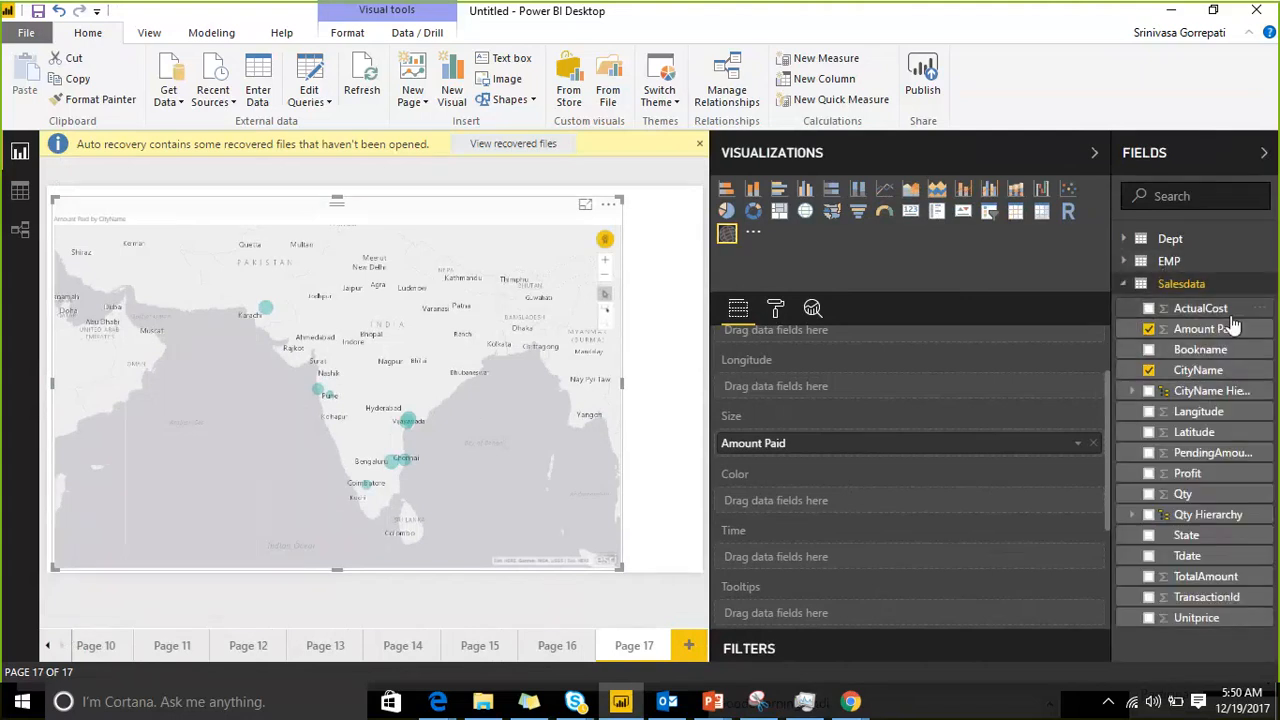
{"action": "left_click_drag", "start_coordinate": [1224, 462], "coordinate": [972, 505]}
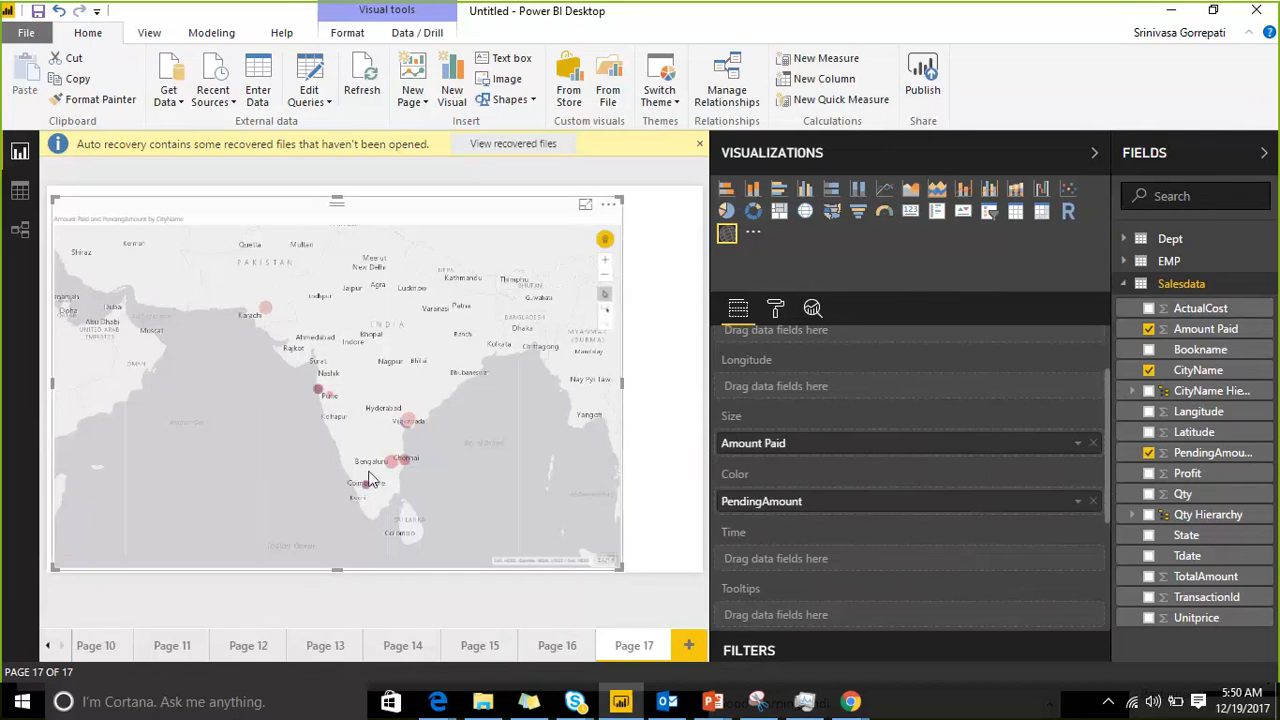
Step: Inspect the city points and assign the Salesdata Tdate field as the map's time
{"action": "mouse_move", "coordinate": [393, 470]}
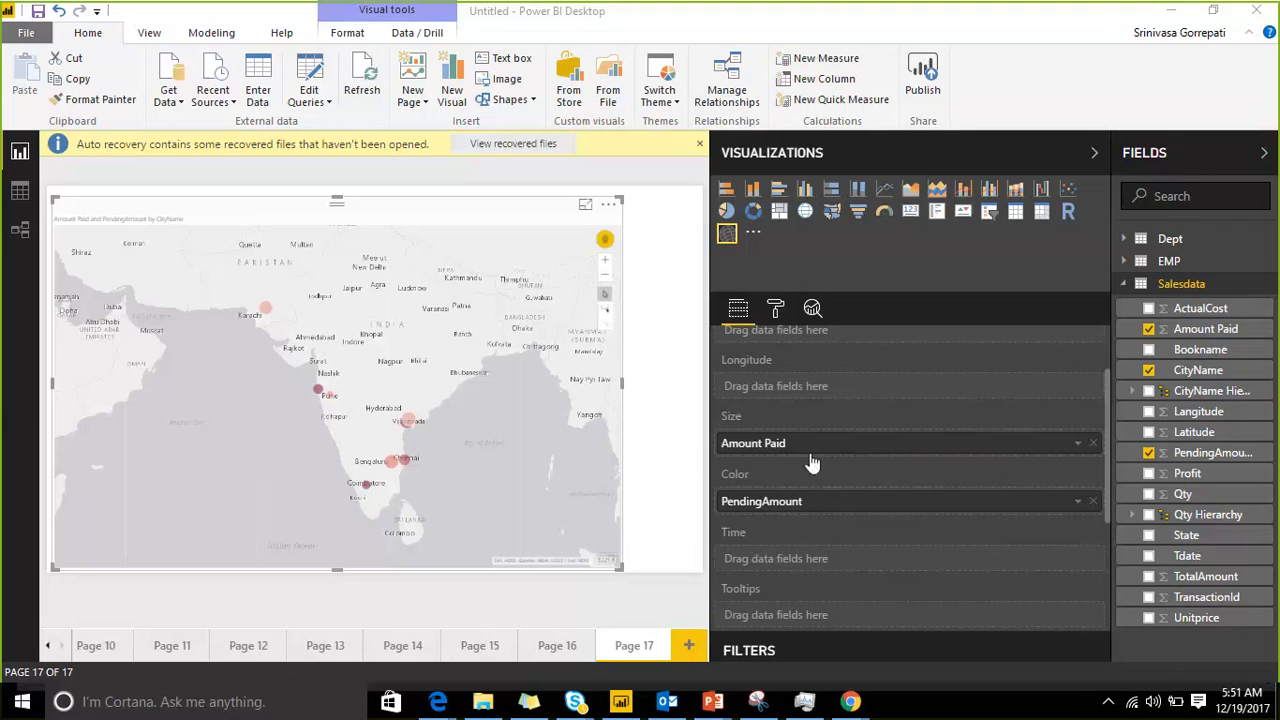
{"action": "scroll", "coordinate": [812, 450], "scroll_direction": "up", "scroll_amount": 2}
{"action": "mouse_move", "coordinate": [413, 423]}
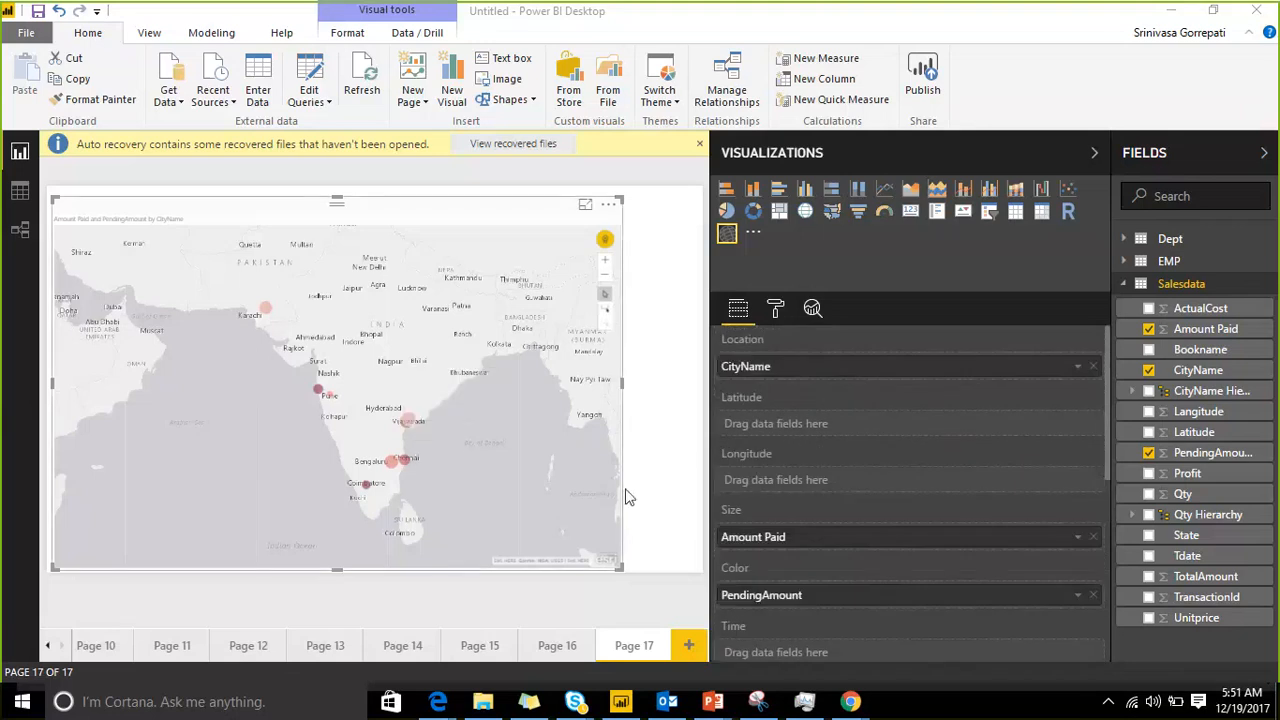
{"action": "scroll", "coordinate": [827, 470], "scroll_direction": "down", "scroll_amount": 3}
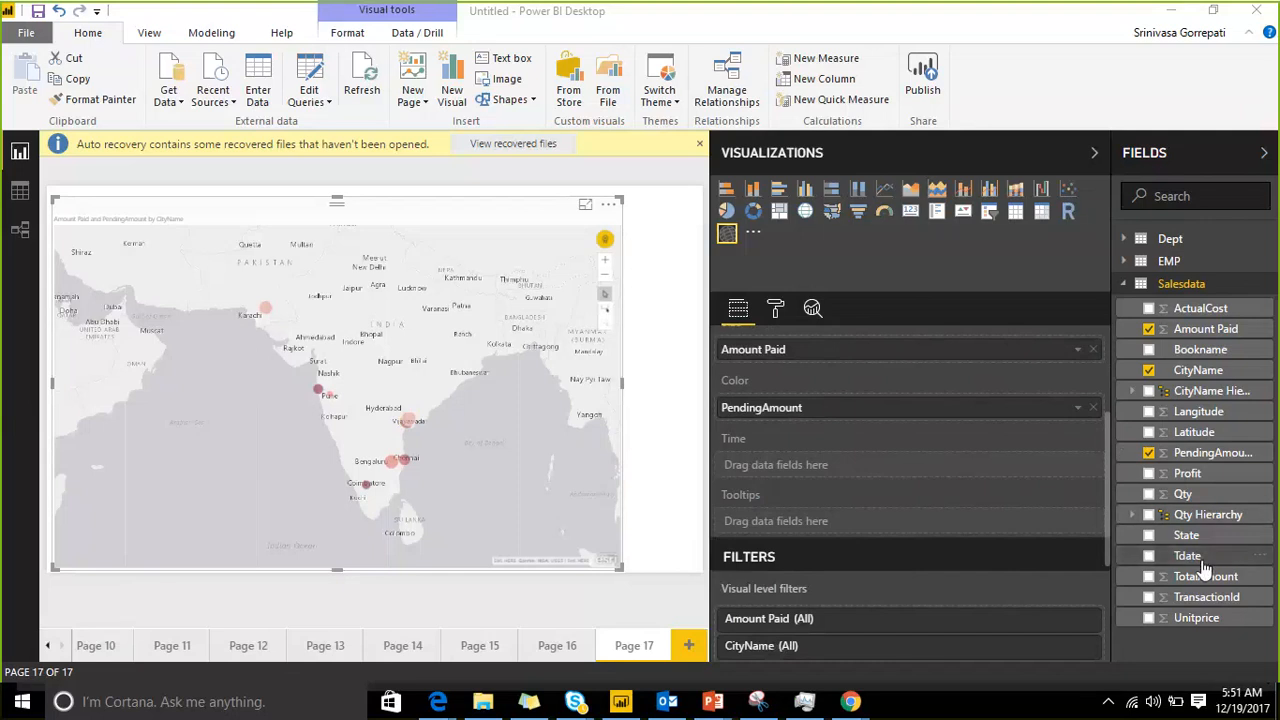
{"action": "left_click_drag", "start_coordinate": [1205, 567], "coordinate": [842, 473]}
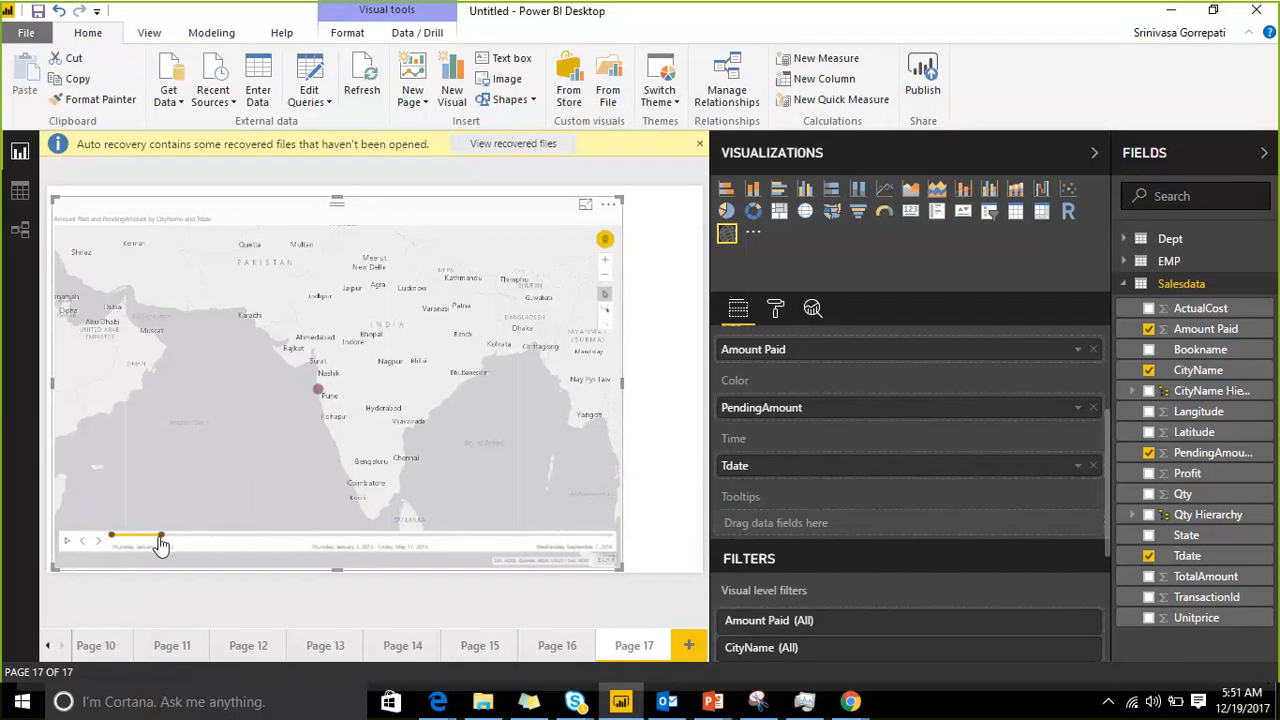
Step: Extend the map's time range to January 3, 2013 – April 25, 2016 and zoom the map out with the side panes collapsed
{"action": "left_click_drag", "start_coordinate": [160, 537], "coordinate": [360, 537]}
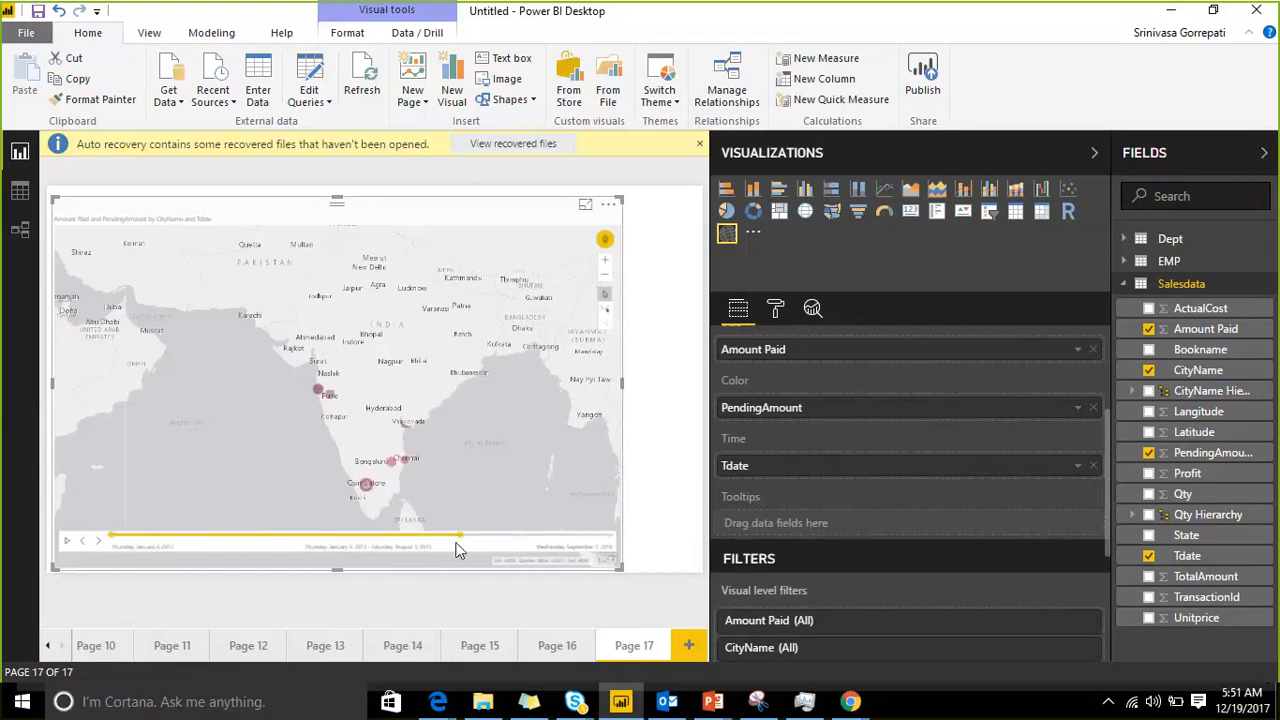
{"action": "left_click_drag", "start_coordinate": [459, 538], "coordinate": [561, 540]}
{"action": "left_click", "coordinate": [1195, 155]}
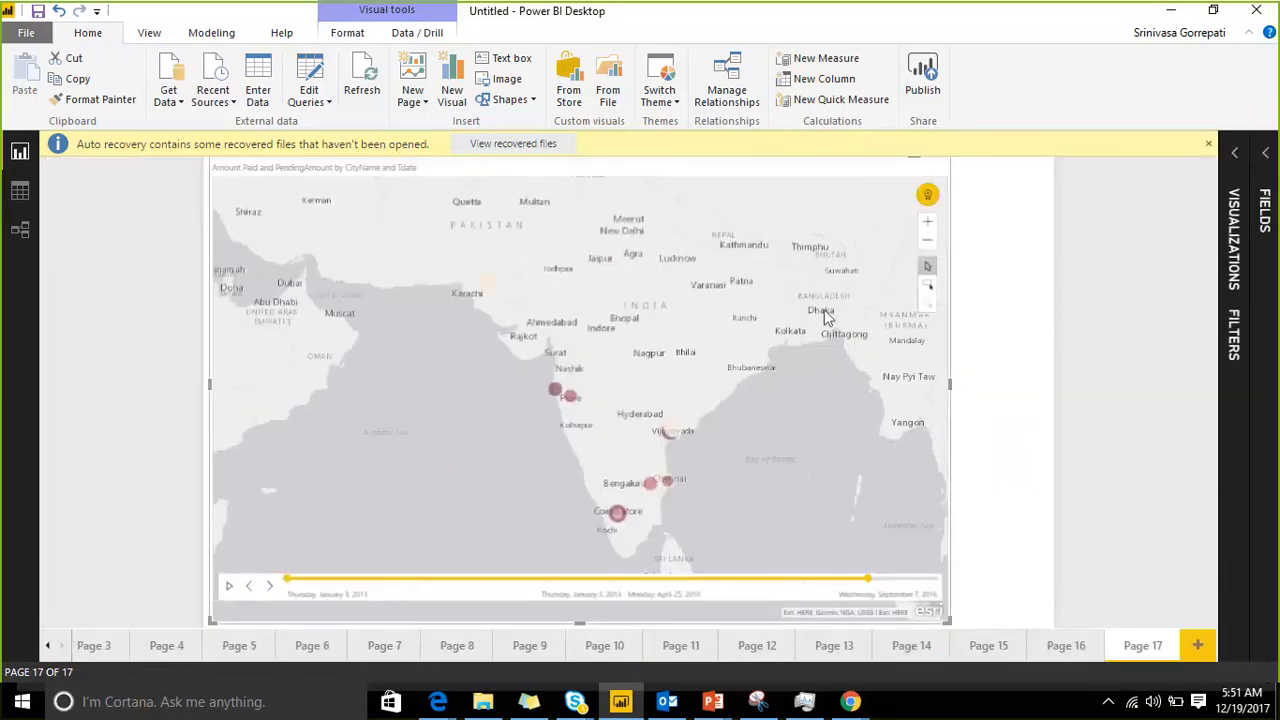
{"action": "scroll", "coordinate": [817, 311], "scroll_direction": "down", "scroll_amount": 2}
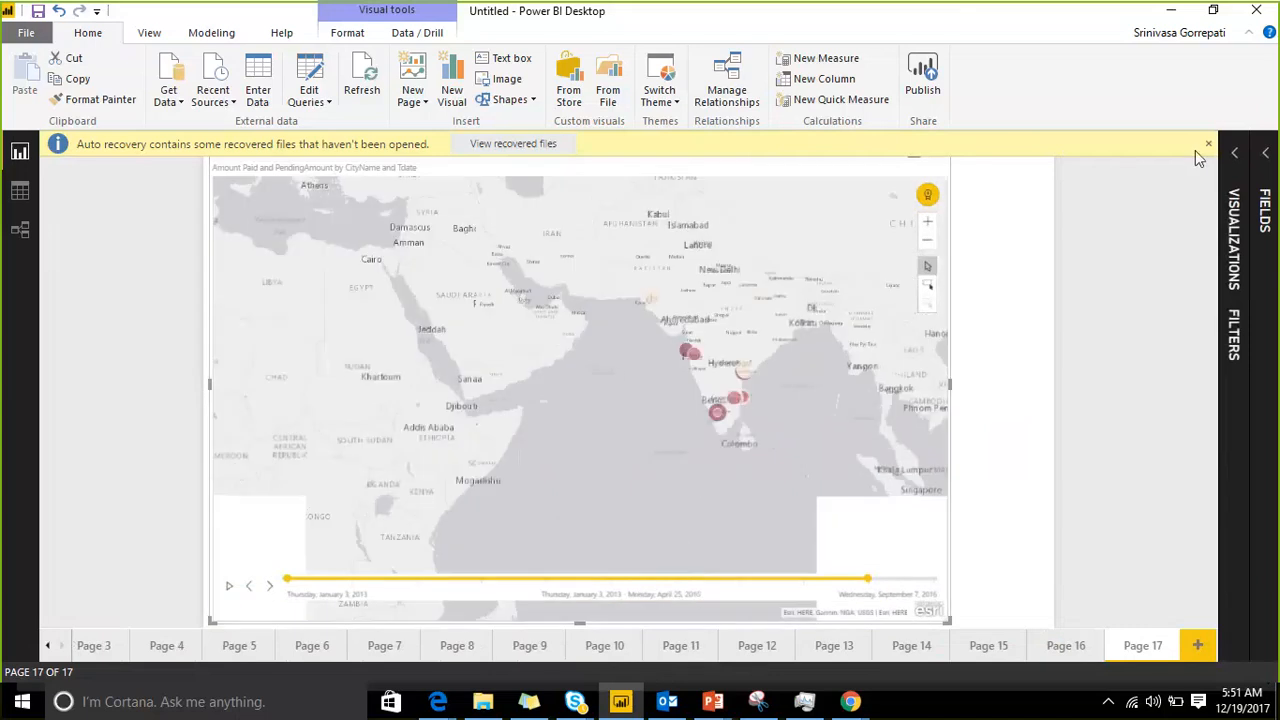
Step: Dismiss the auto-recovery notice and view the map in focus mode before returning to the report
{"action": "left_click", "coordinate": [1207, 147]}
{"action": "left_click", "coordinate": [1236, 162]}
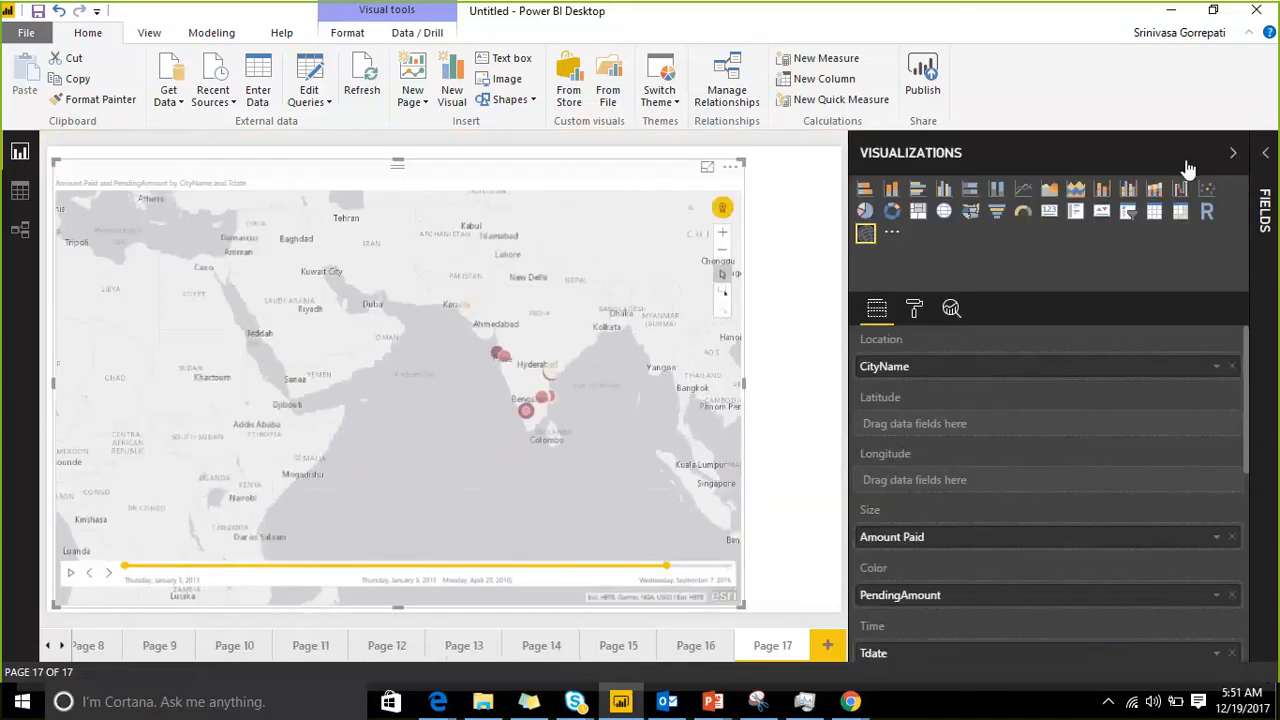
{"action": "left_click", "coordinate": [1111, 163]}
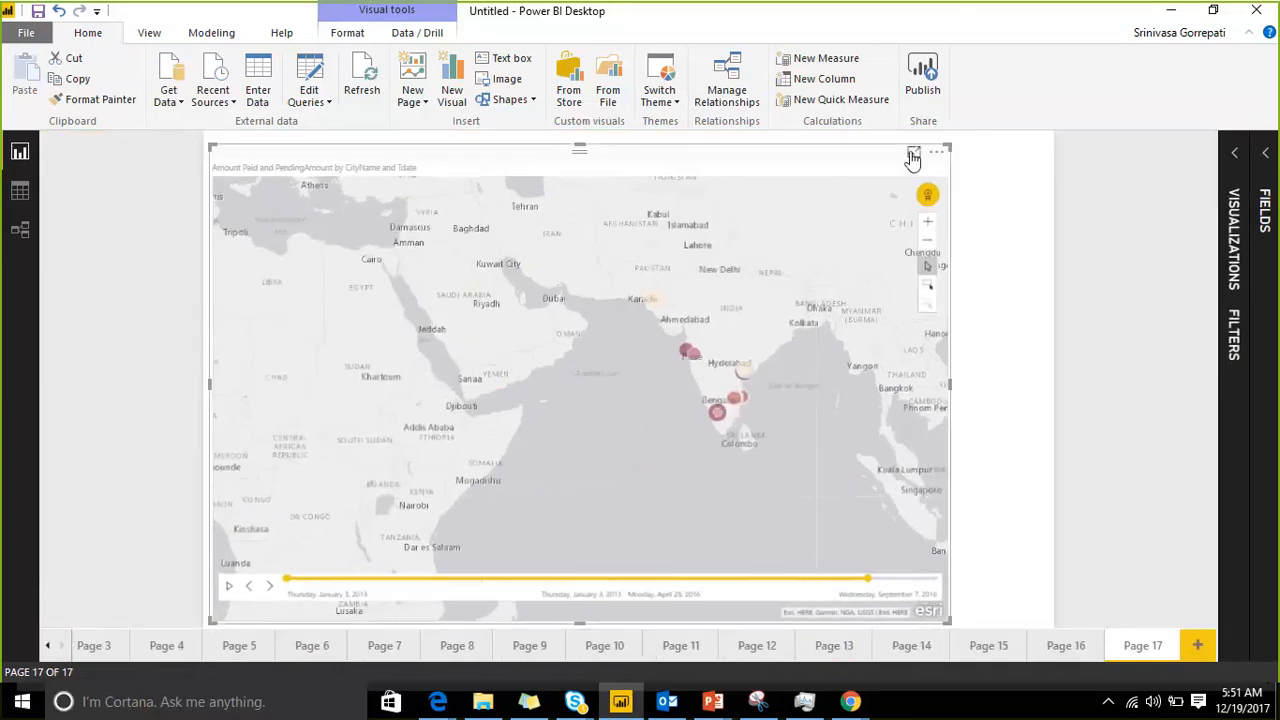
{"action": "left_click", "coordinate": [913, 156]}
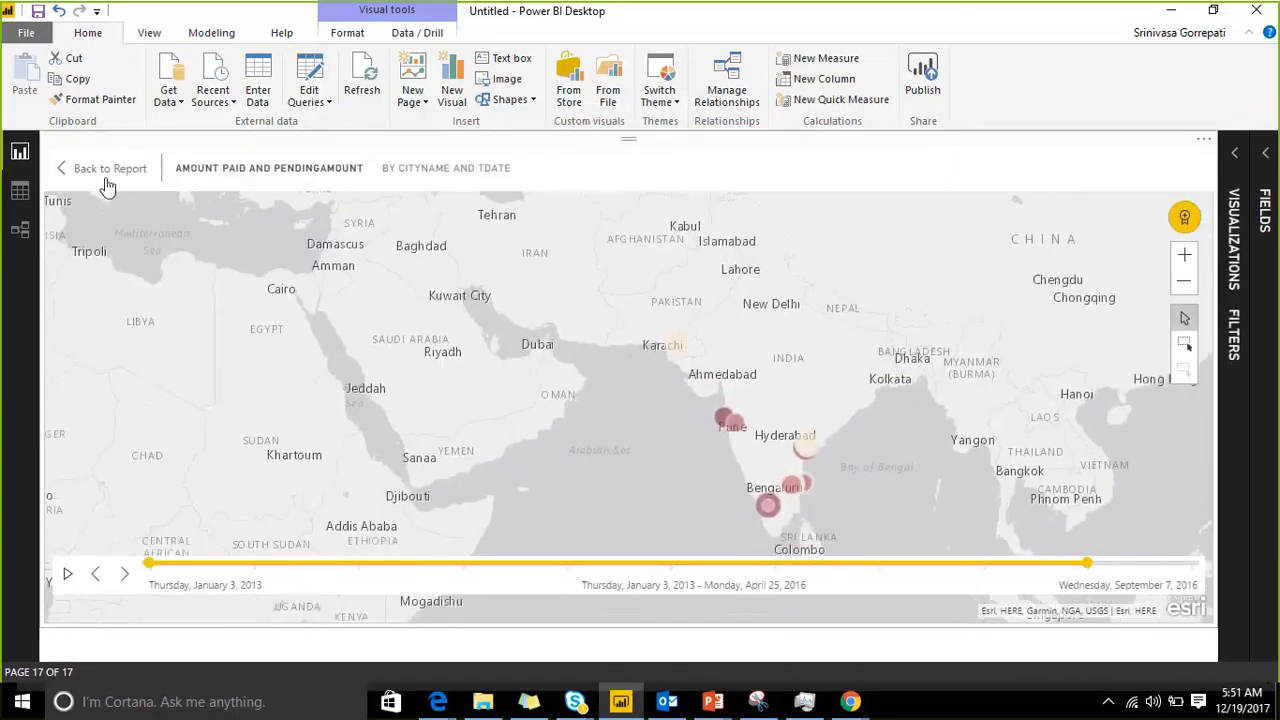
{"action": "left_click", "coordinate": [112, 169]}
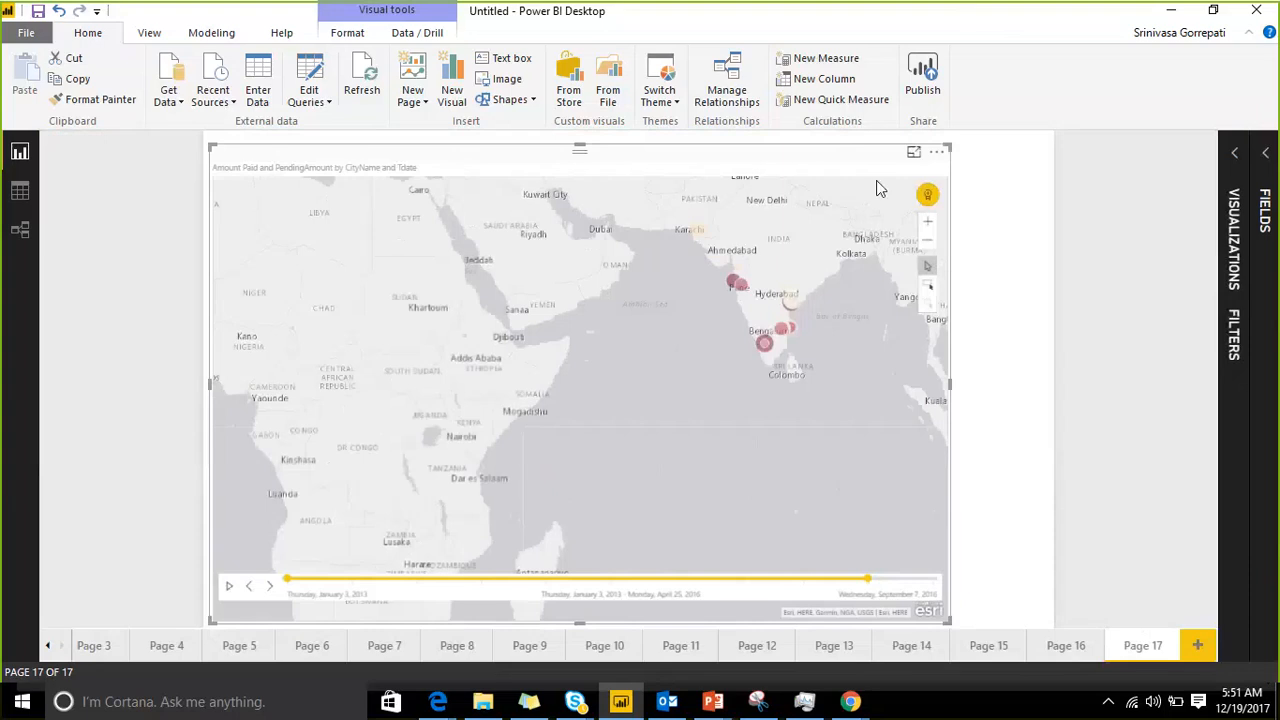
Step: Look at the editing tools available for the ArcGIS map and return to the report page
{"action": "left_click", "coordinate": [935, 155]}
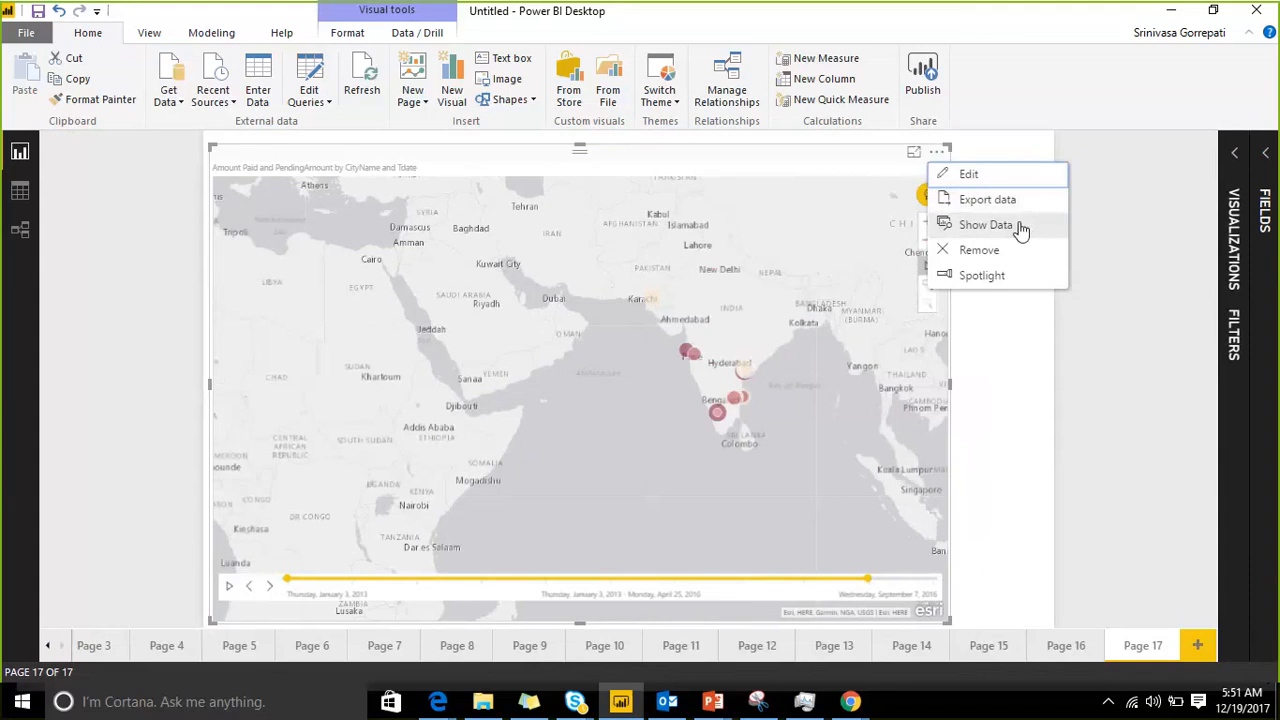
{"action": "left_click", "coordinate": [988, 180]}
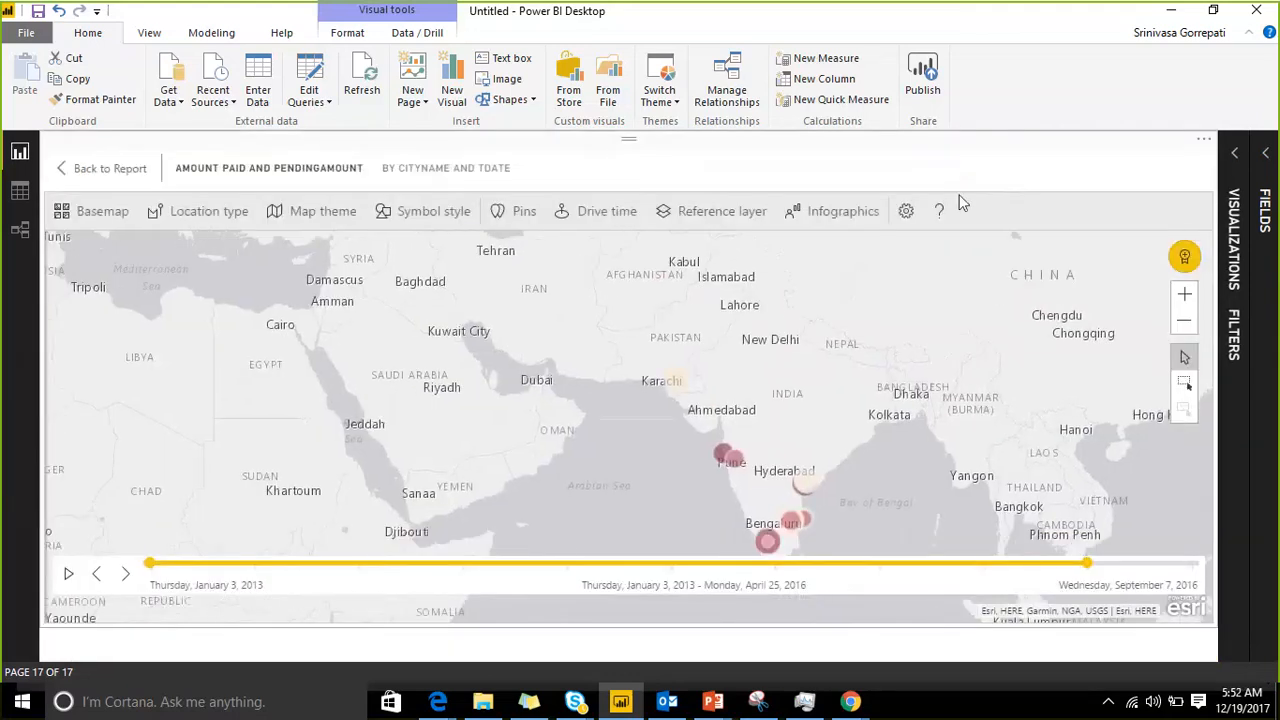
{"action": "left_click", "coordinate": [100, 168]}
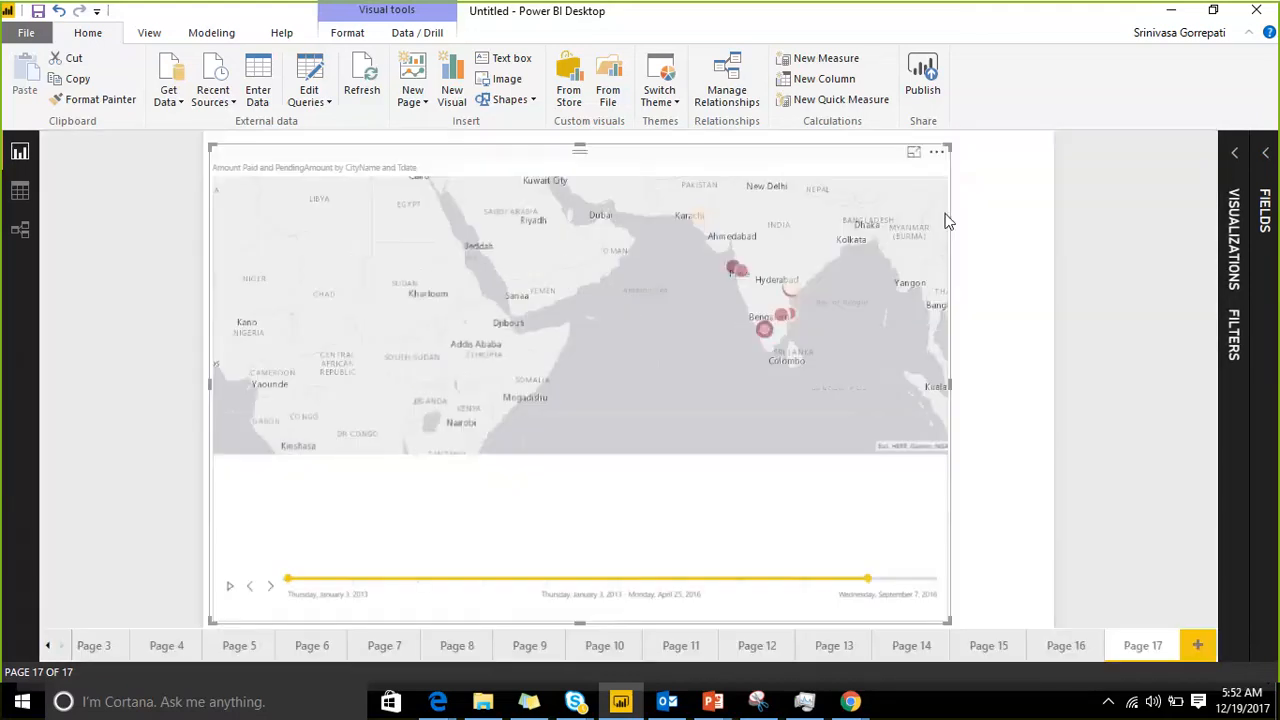
{"action": "left_click", "coordinate": [938, 155]}
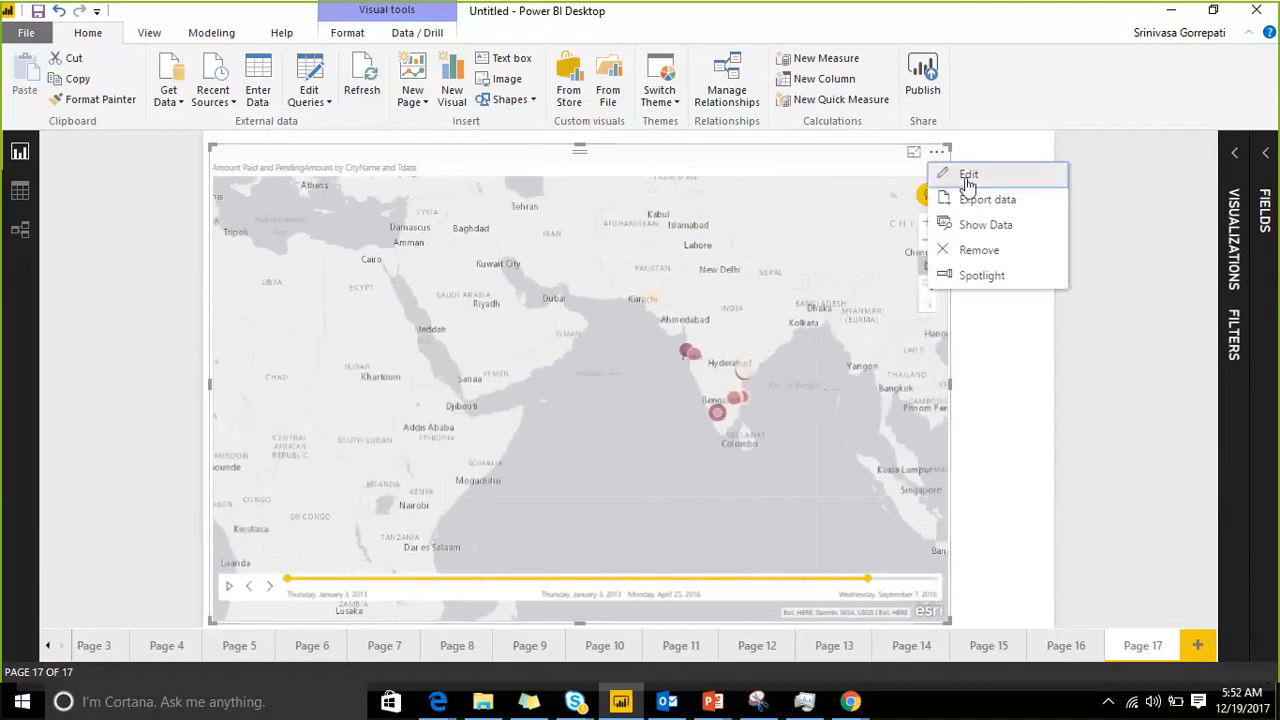
{"action": "left_click", "coordinate": [962, 174]}
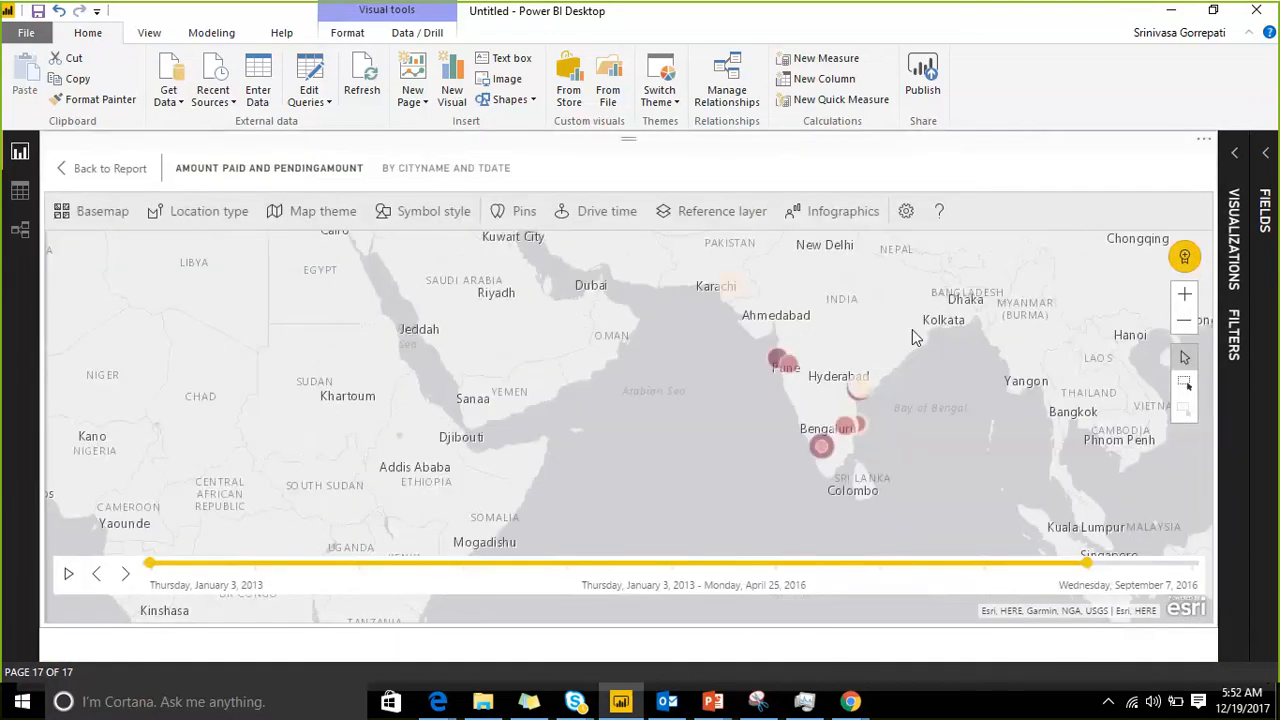
{"action": "left_click", "coordinate": [95, 168]}
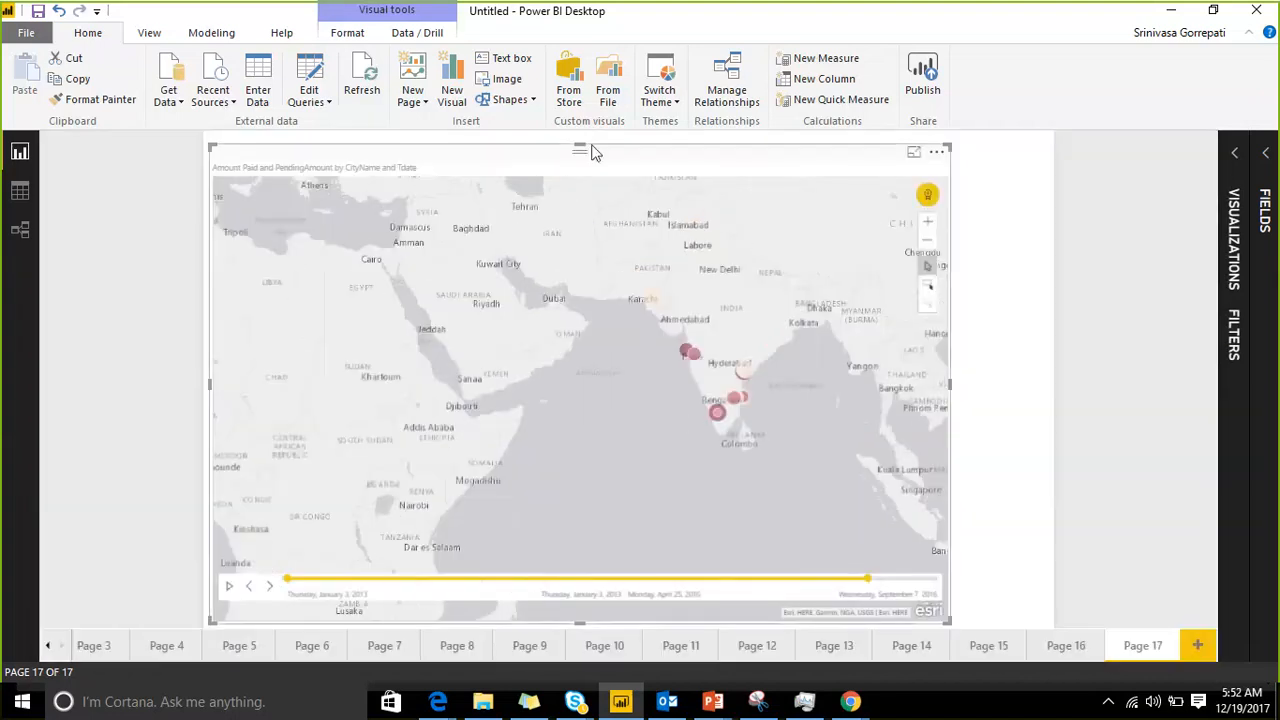
Step: Shorten the map visual by lowering its upper edge and open the map for editing
{"action": "left_click_drag", "start_coordinate": [580, 148], "coordinate": [582, 343]}
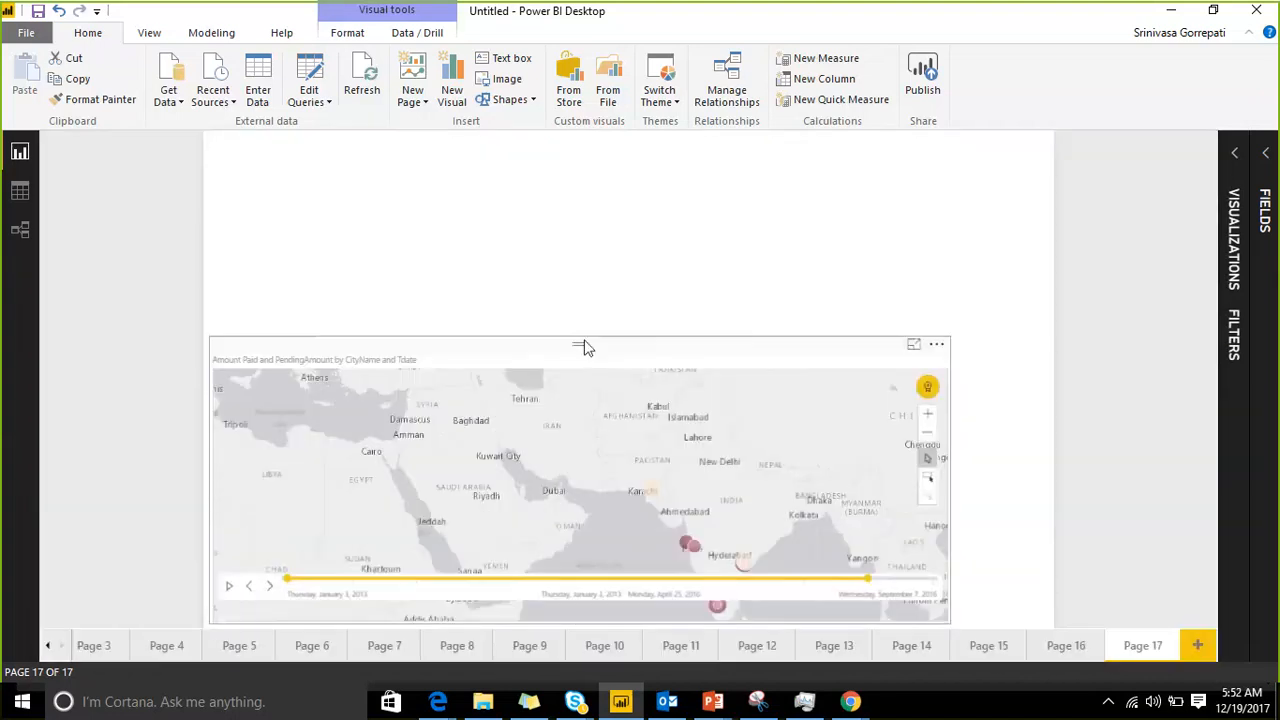
{"action": "left_click", "coordinate": [937, 345]}
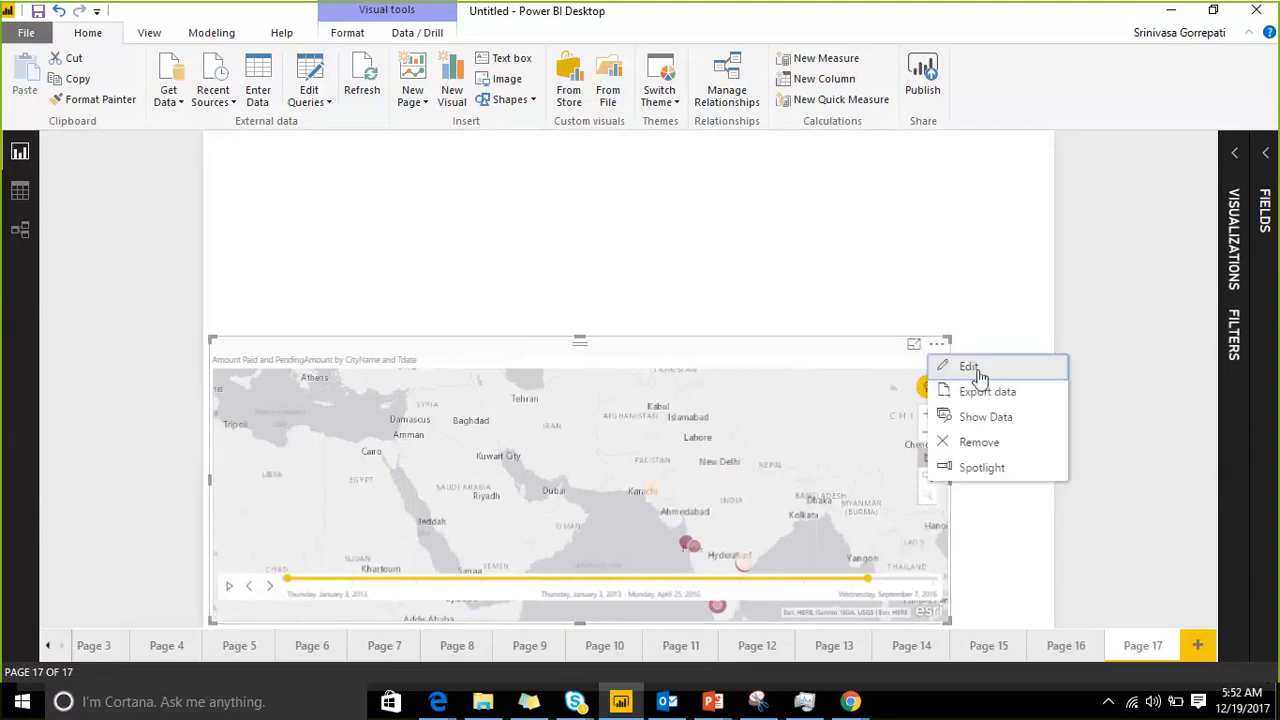
{"action": "left_click", "coordinate": [969, 367]}
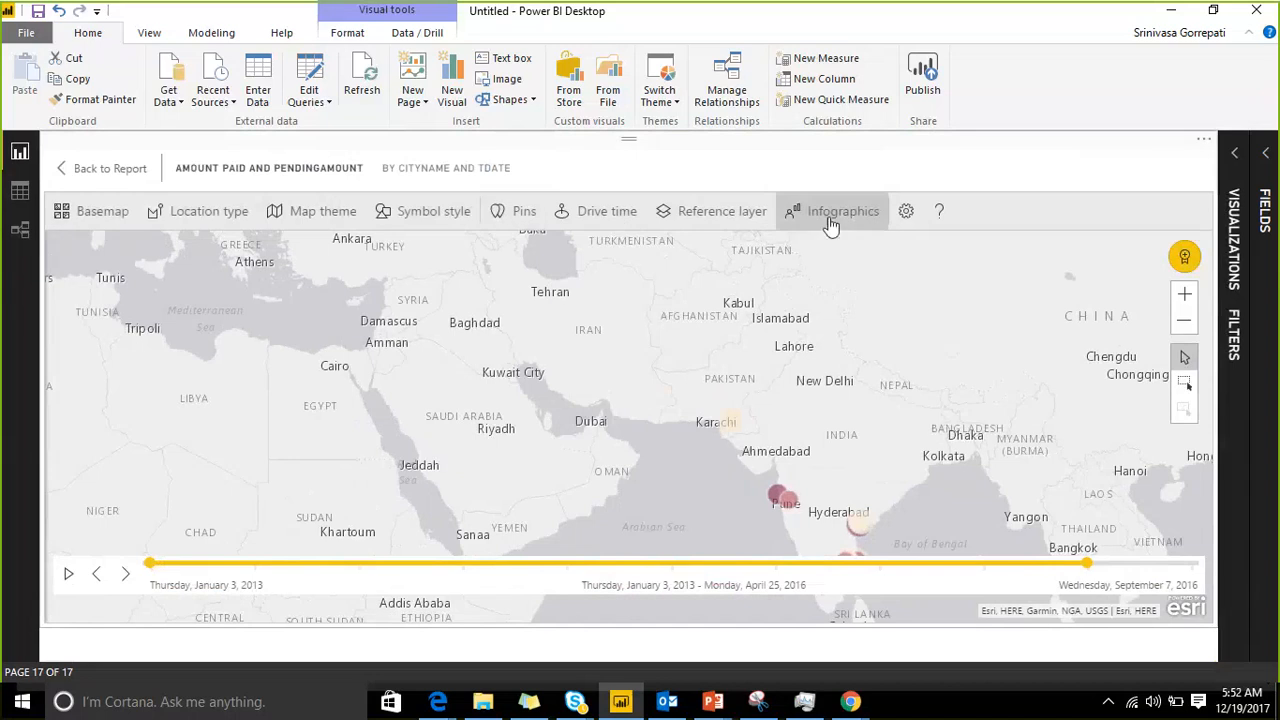
Step: Browse the available basemaps and change the map's basemap to Dark Gray Canvas
{"action": "left_click", "coordinate": [103, 211]}
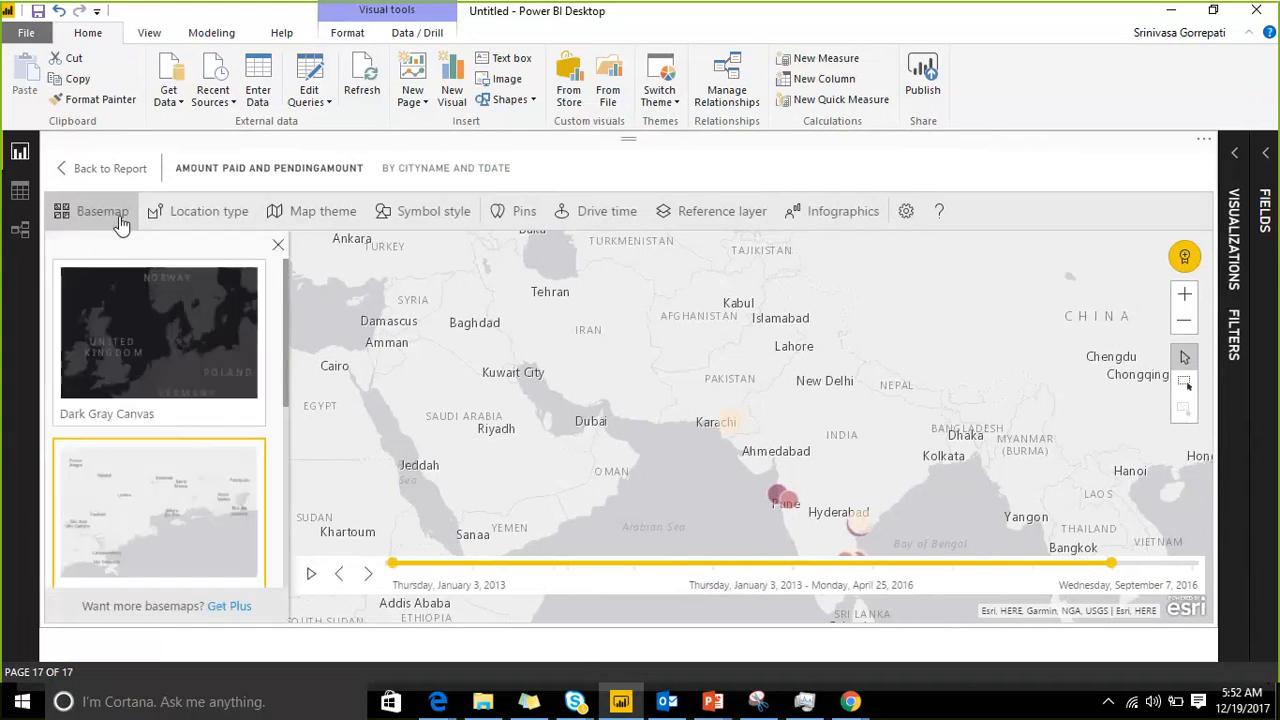
{"action": "scroll", "coordinate": [222, 362], "scroll_direction": "down", "scroll_amount": 3}
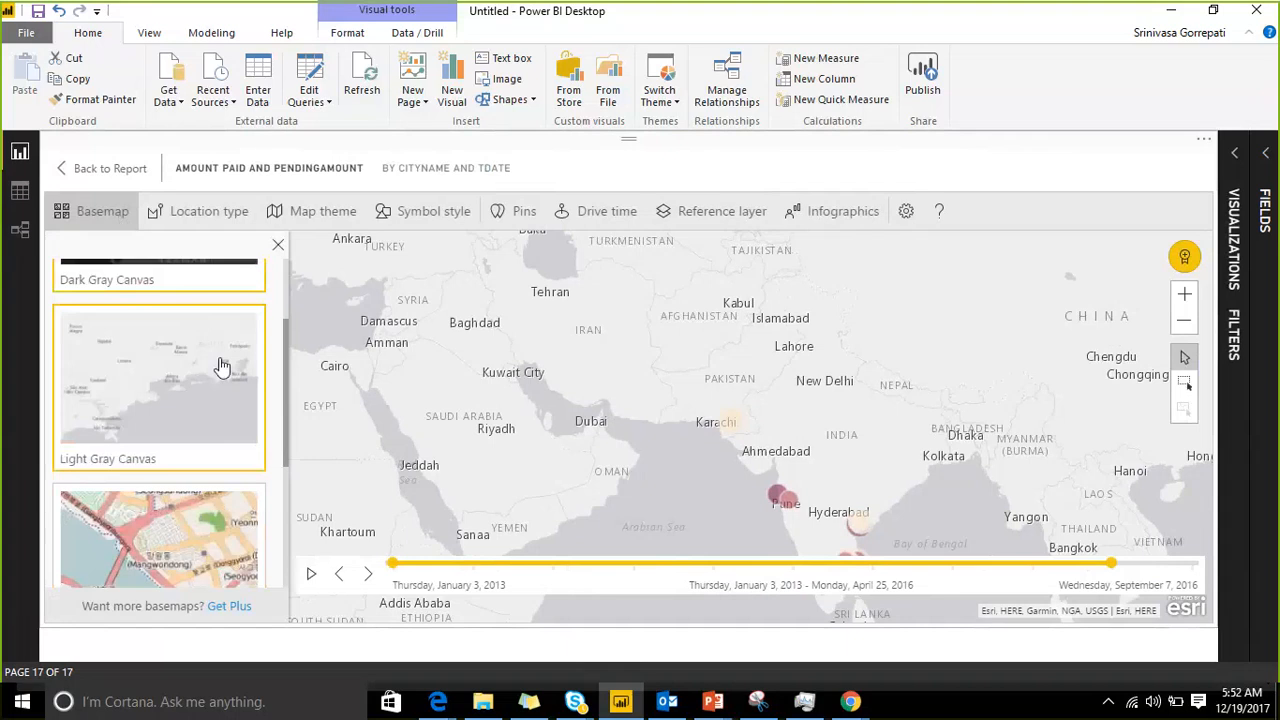
{"action": "scroll", "coordinate": [222, 362], "scroll_direction": "down", "scroll_amount": 1}
{"action": "scroll", "coordinate": [222, 475], "scroll_direction": "up", "scroll_amount": 3}
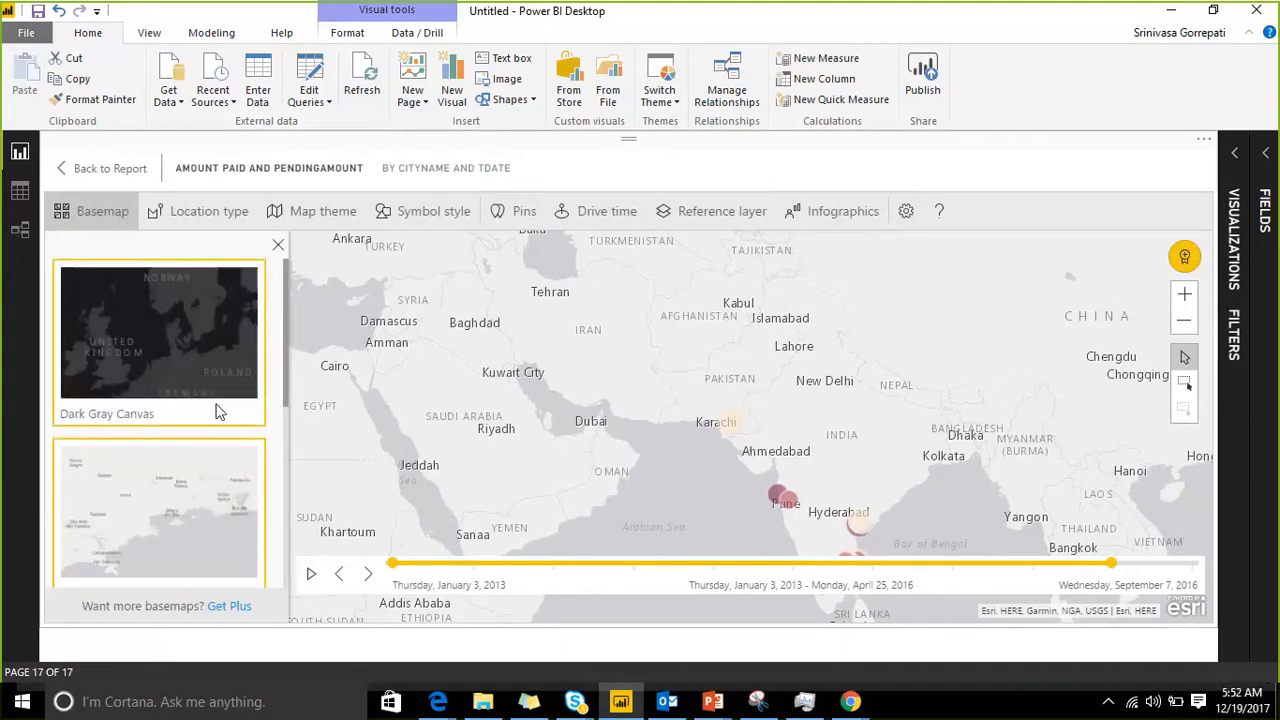
{"action": "scroll", "coordinate": [220, 410], "scroll_direction": "down", "scroll_amount": 2}
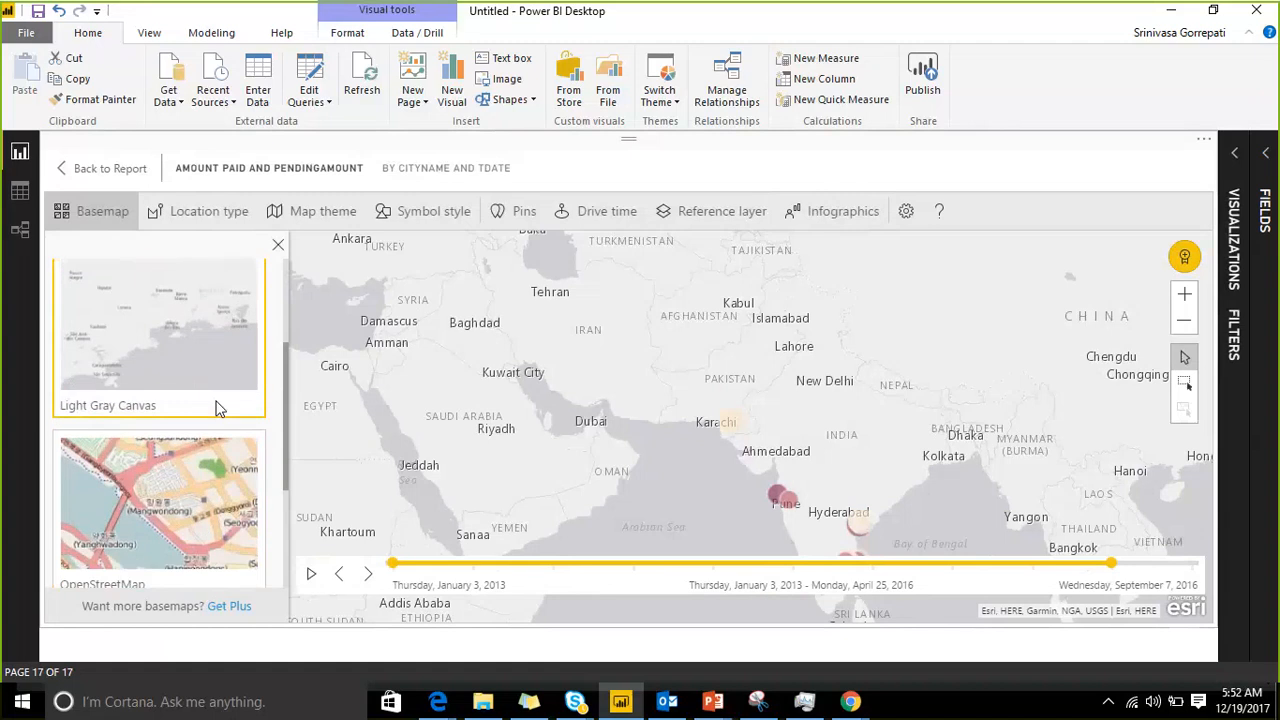
{"action": "scroll", "coordinate": [214, 405], "scroll_direction": "up", "scroll_amount": 2}
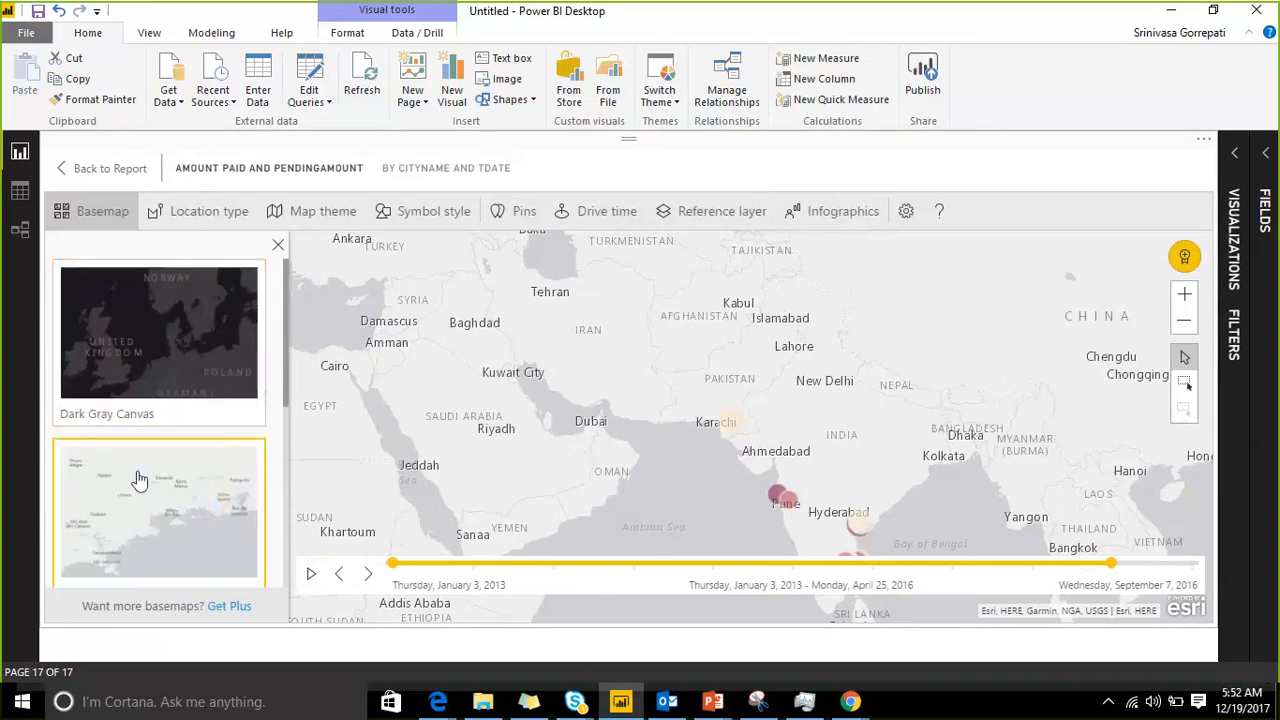
{"action": "left_click", "coordinate": [170, 380]}
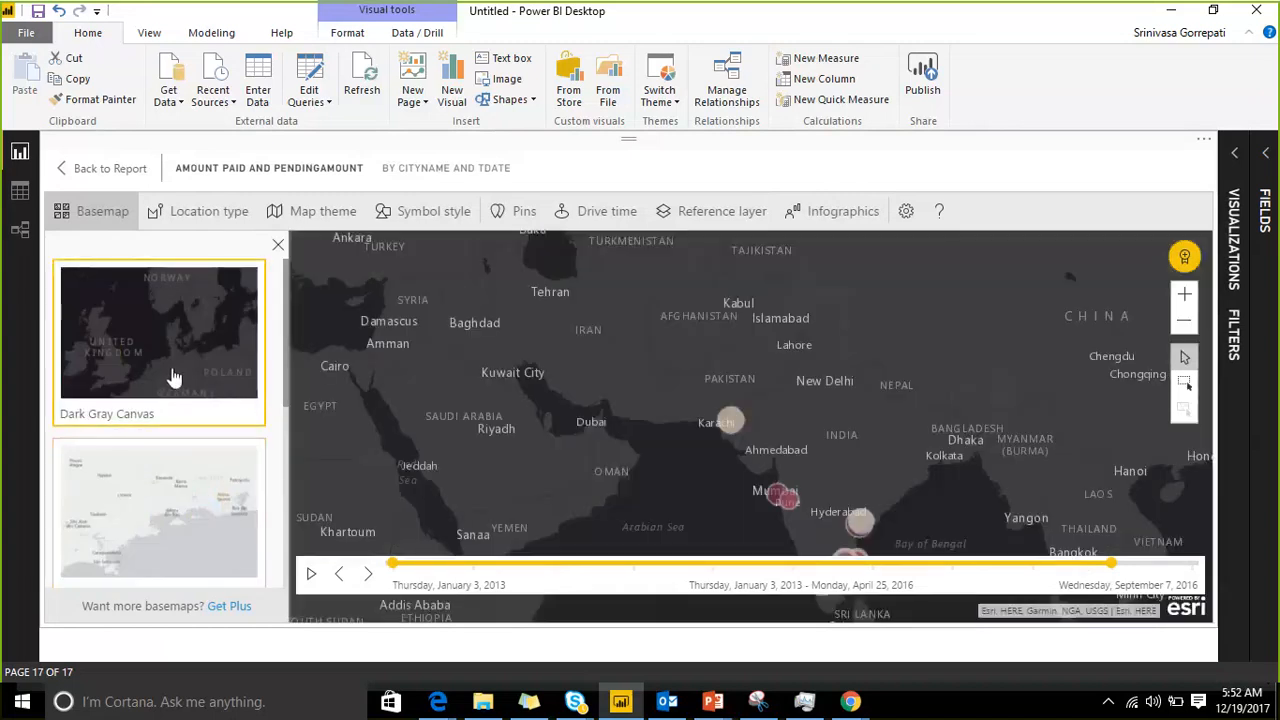
Step: Preview the Light Gray Canvas, OpenStreetMap and Streets basemaps on the map
{"action": "scroll", "coordinate": [137, 434], "scroll_direction": "down", "scroll_amount": 2}
{"action": "left_click", "coordinate": [137, 425]}
{"action": "scroll", "coordinate": [137, 422], "scroll_direction": "down", "scroll_amount": 2}
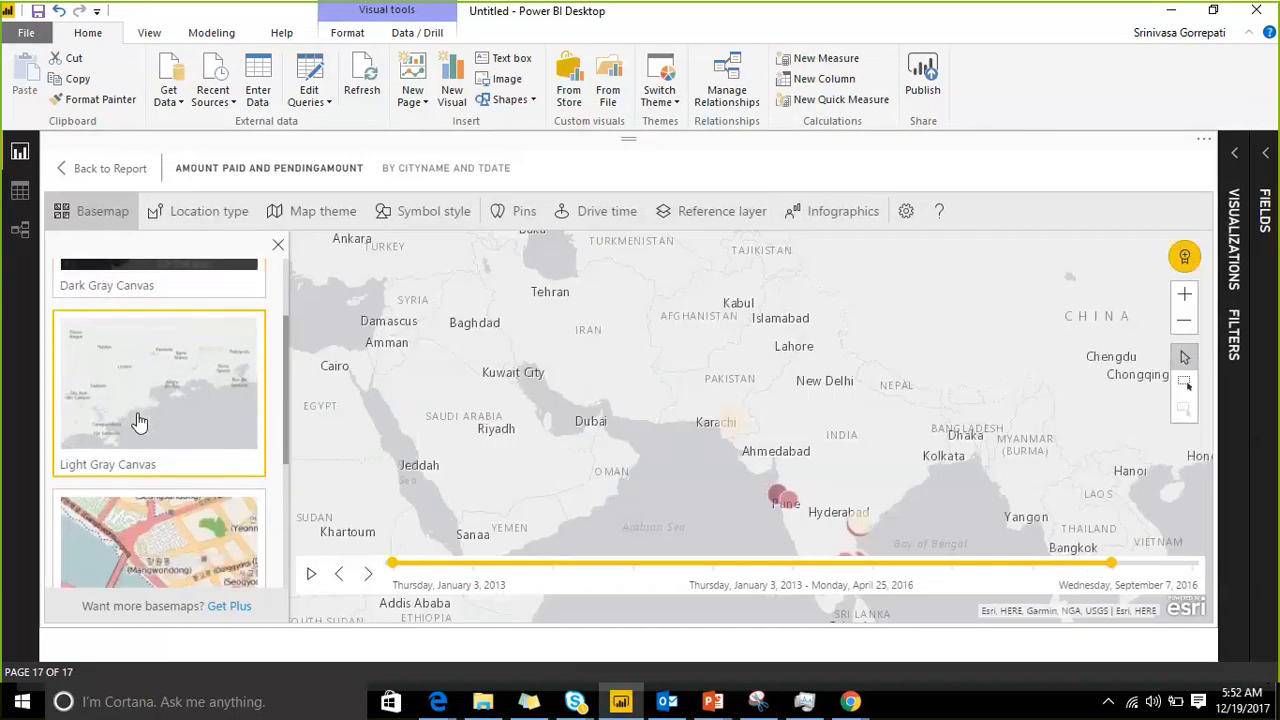
{"action": "left_click", "coordinate": [119, 421]}
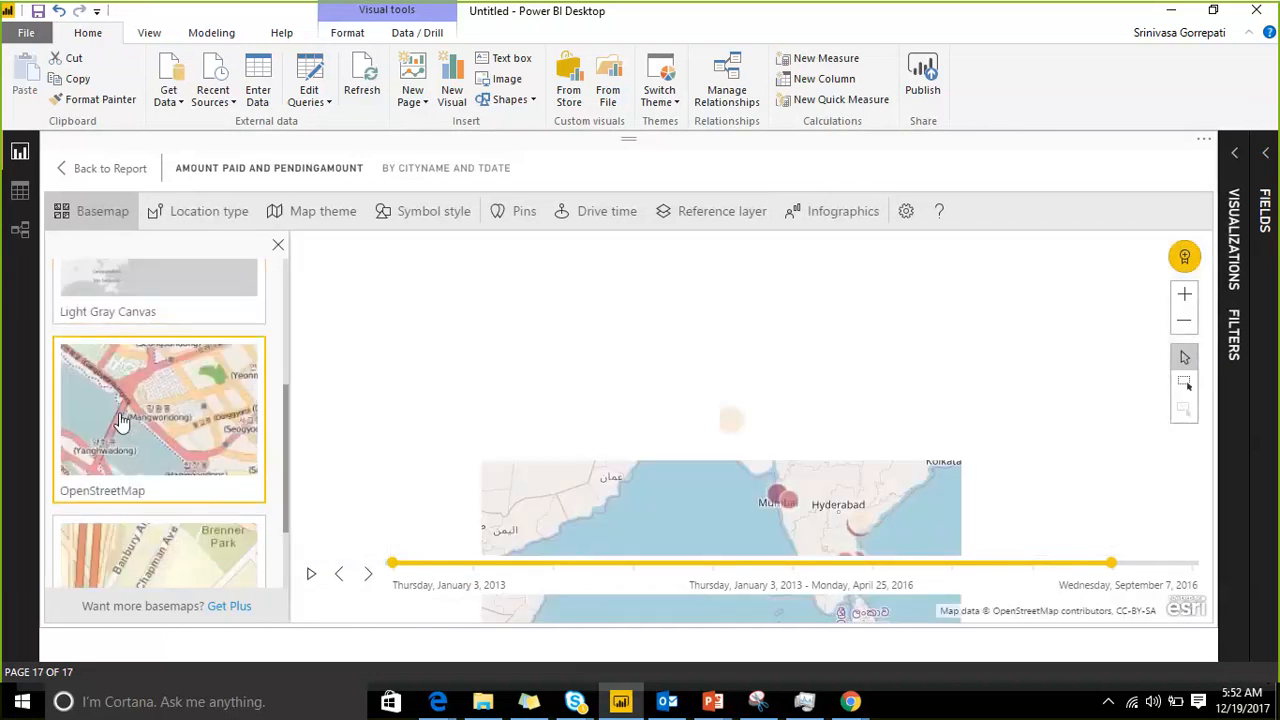
{"action": "scroll", "coordinate": [155, 467], "scroll_direction": "down", "scroll_amount": 1}
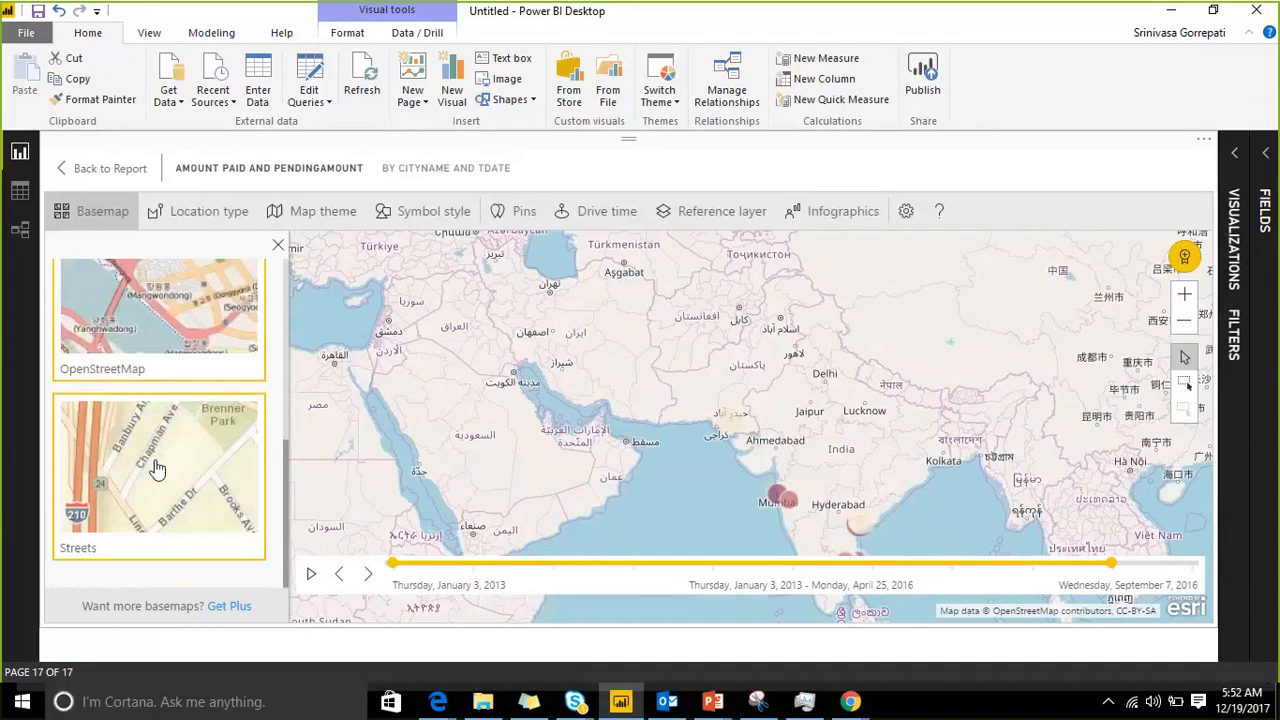
{"action": "left_click", "coordinate": [155, 467]}
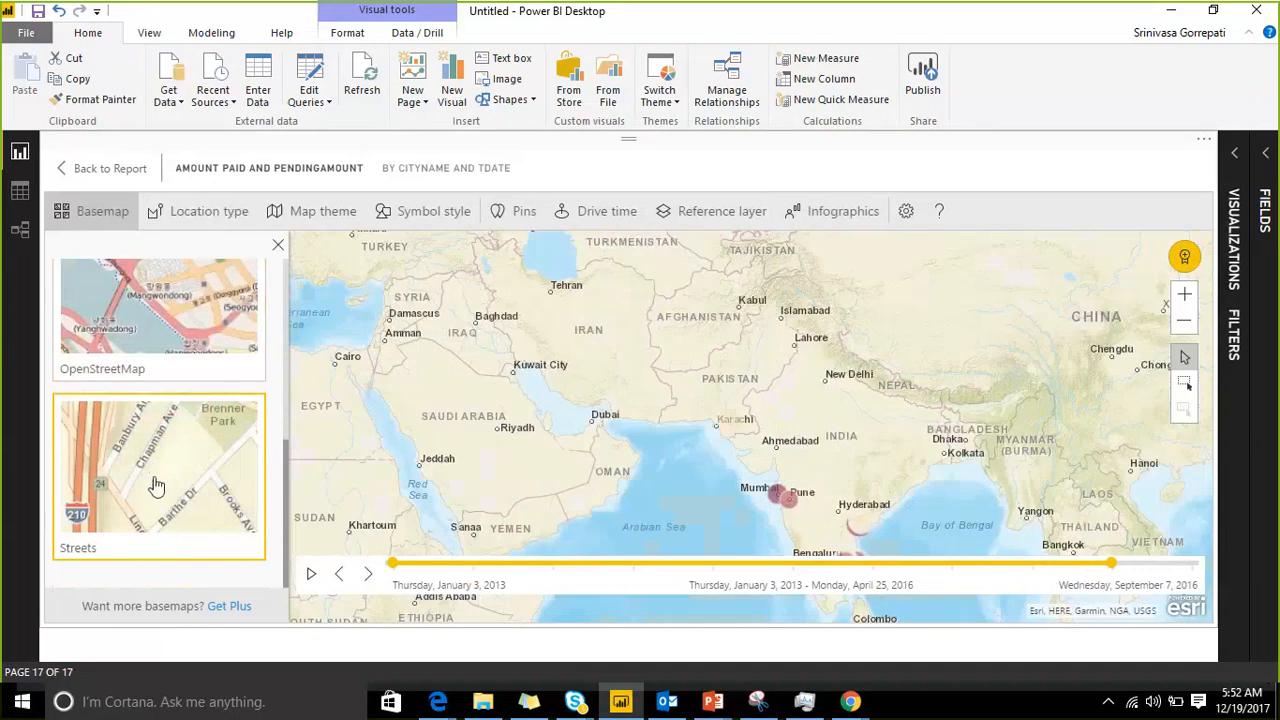
Step: Compare the OpenStreetMap and Light Gray Canvas basemaps once more and set the map's basemap to Streets
{"action": "left_click", "coordinate": [160, 344]}
{"action": "scroll", "coordinate": [160, 330], "scroll_direction": "up", "scroll_amount": 2}
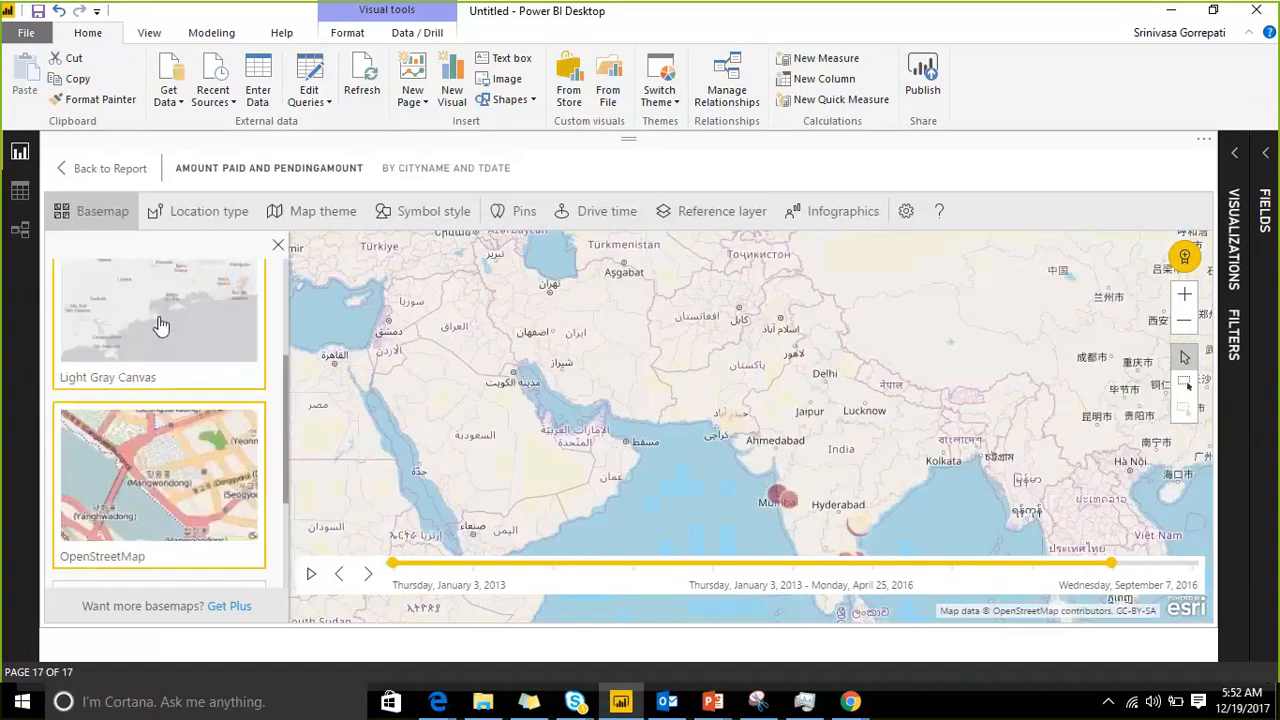
{"action": "left_click", "coordinate": [161, 325]}
{"action": "scroll", "coordinate": [160, 325], "scroll_direction": "down", "scroll_amount": 3}
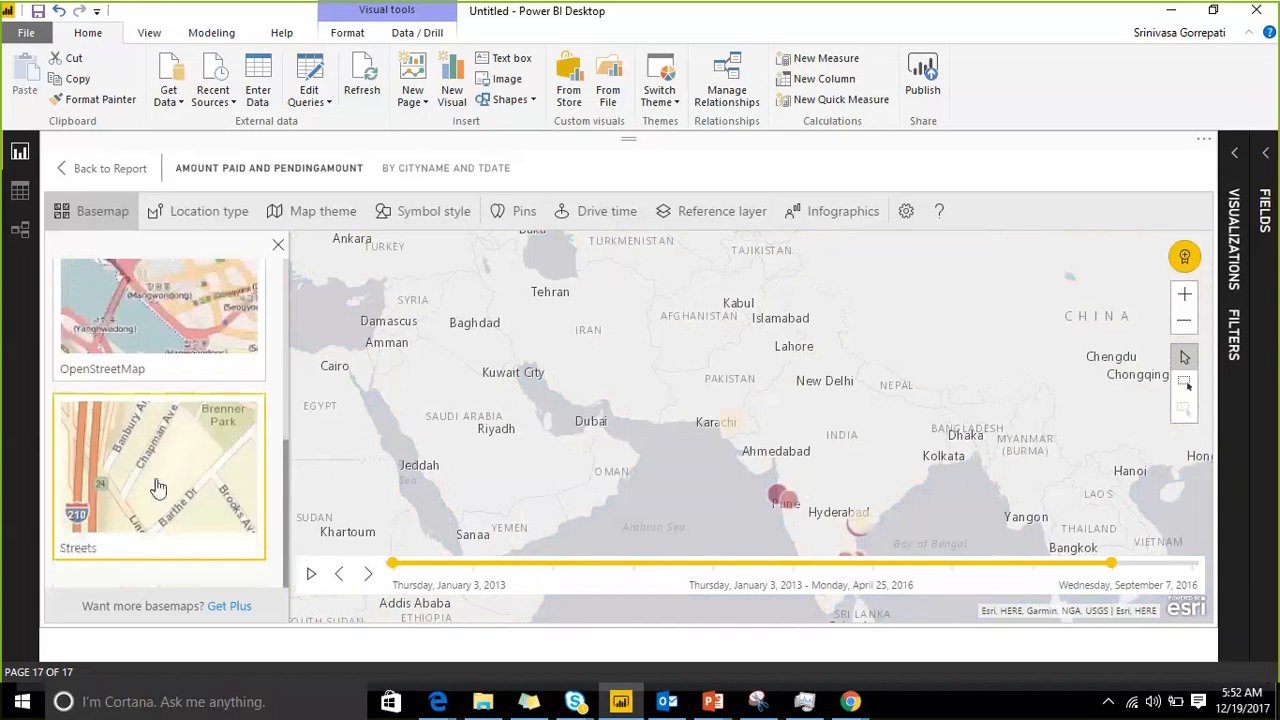
{"action": "left_click", "coordinate": [157, 483]}
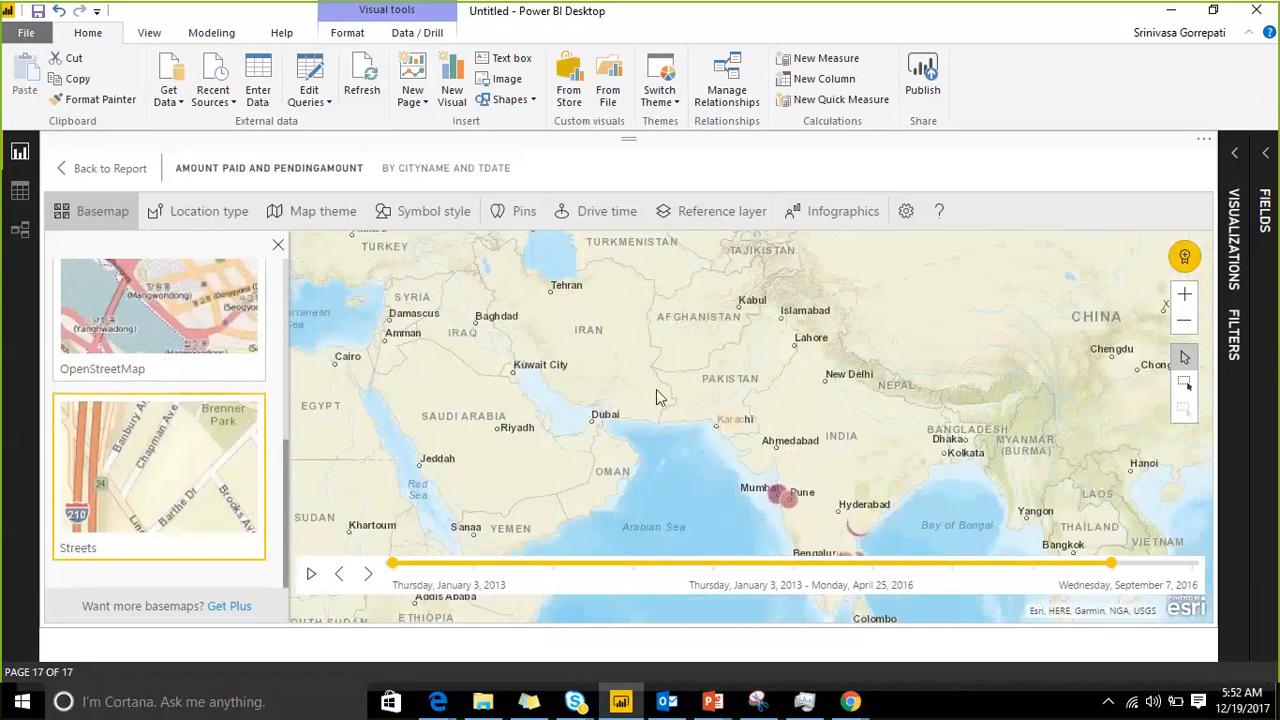
Step: Set the map's location type to represent locations as Boundaries instead of points
{"action": "left_click", "coordinate": [212, 220]}
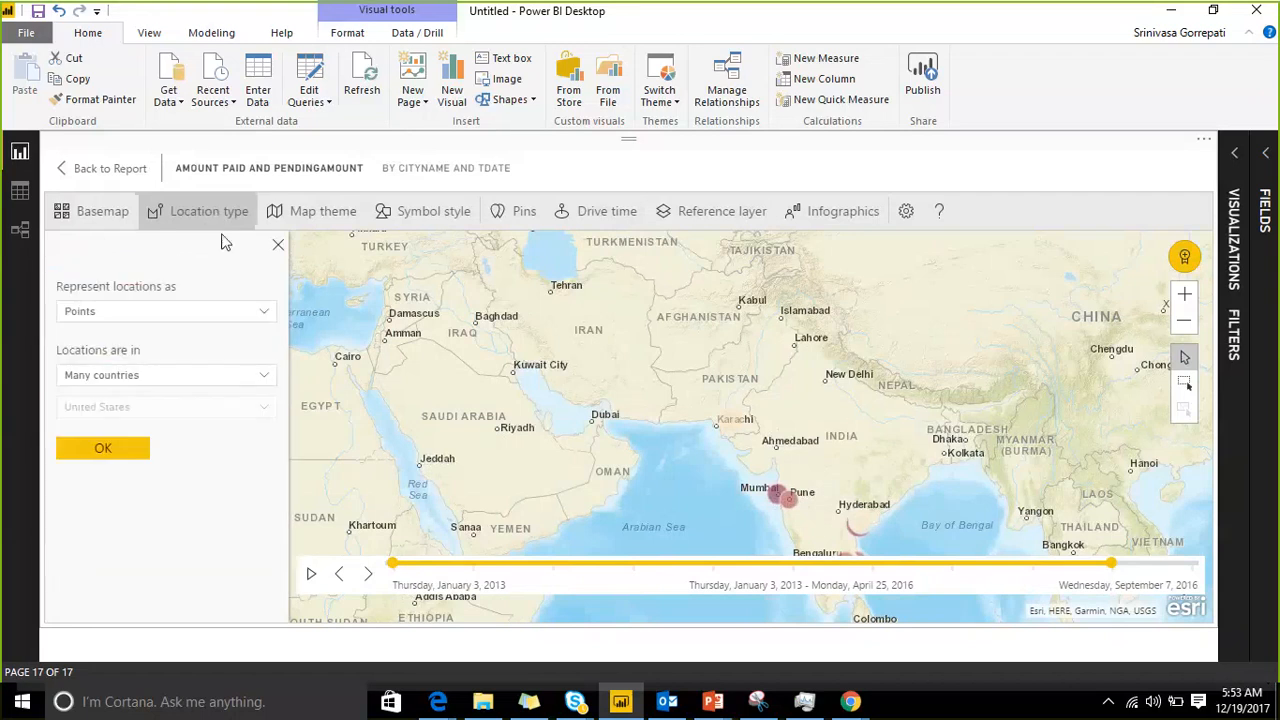
{"action": "scroll", "coordinate": [852, 402], "scroll_direction": "down", "scroll_amount": 1}
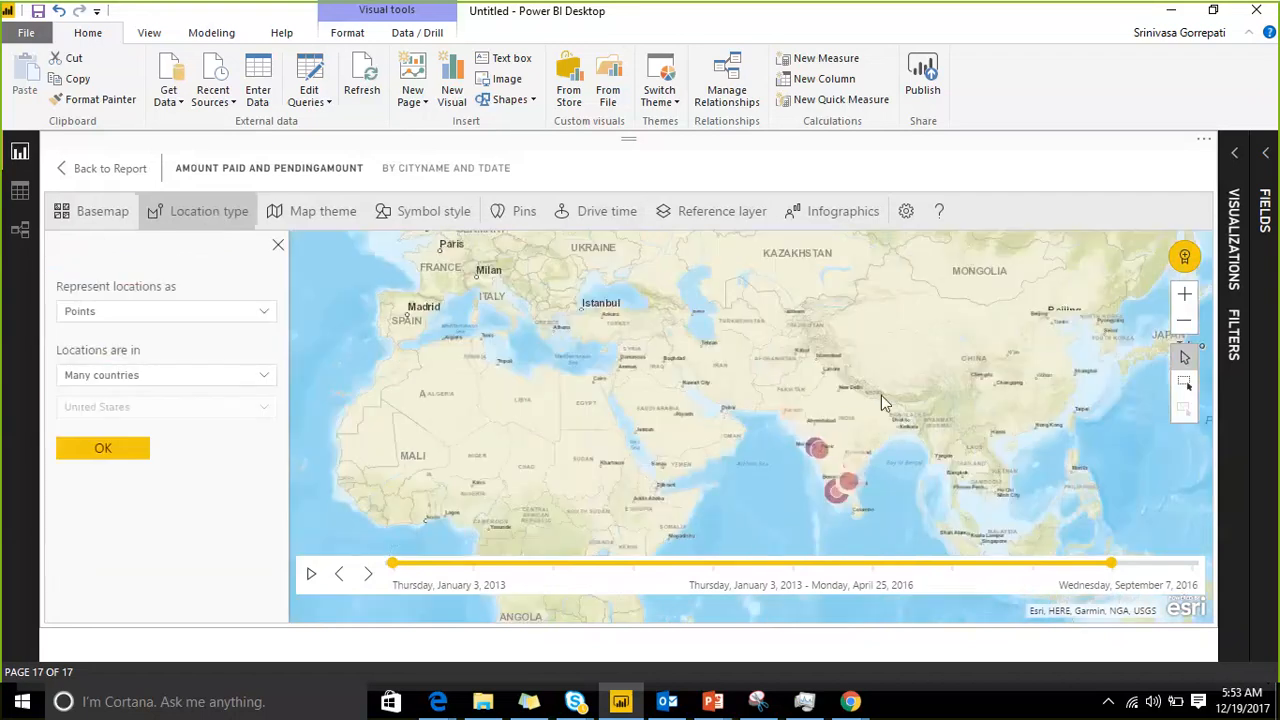
{"action": "left_click", "coordinate": [855, 462]}
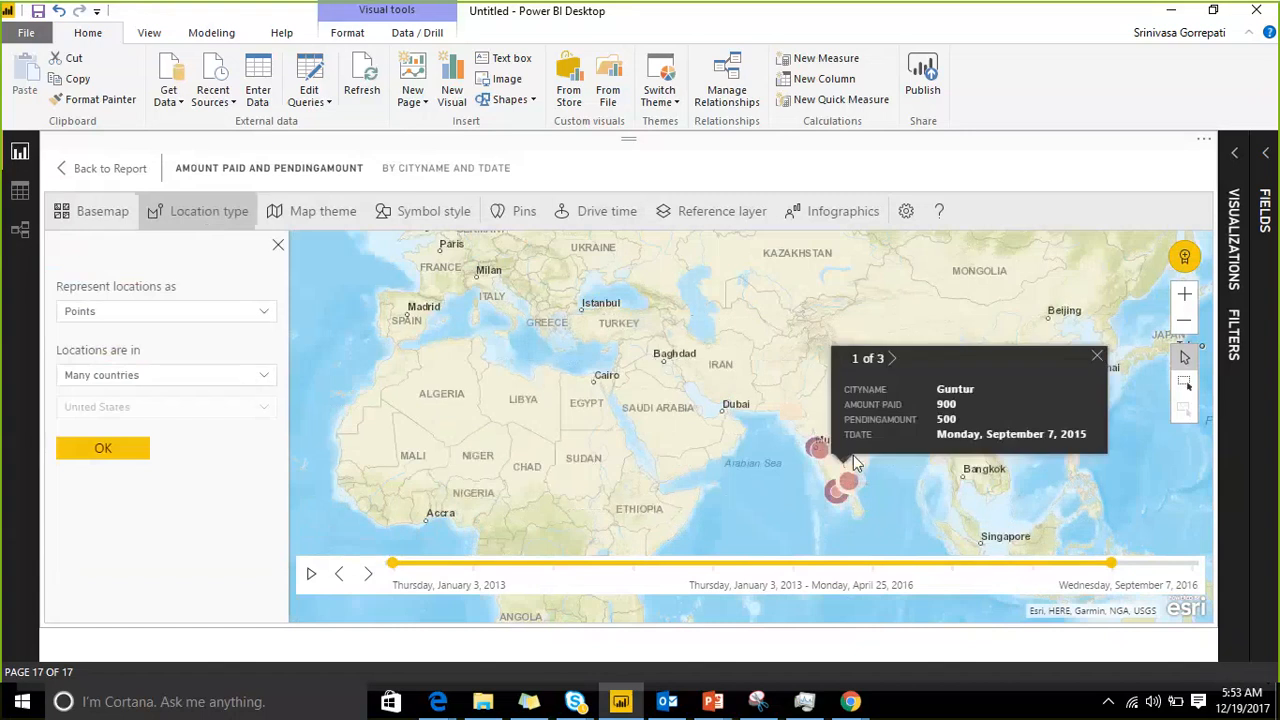
{"action": "left_click", "coordinate": [228, 313]}
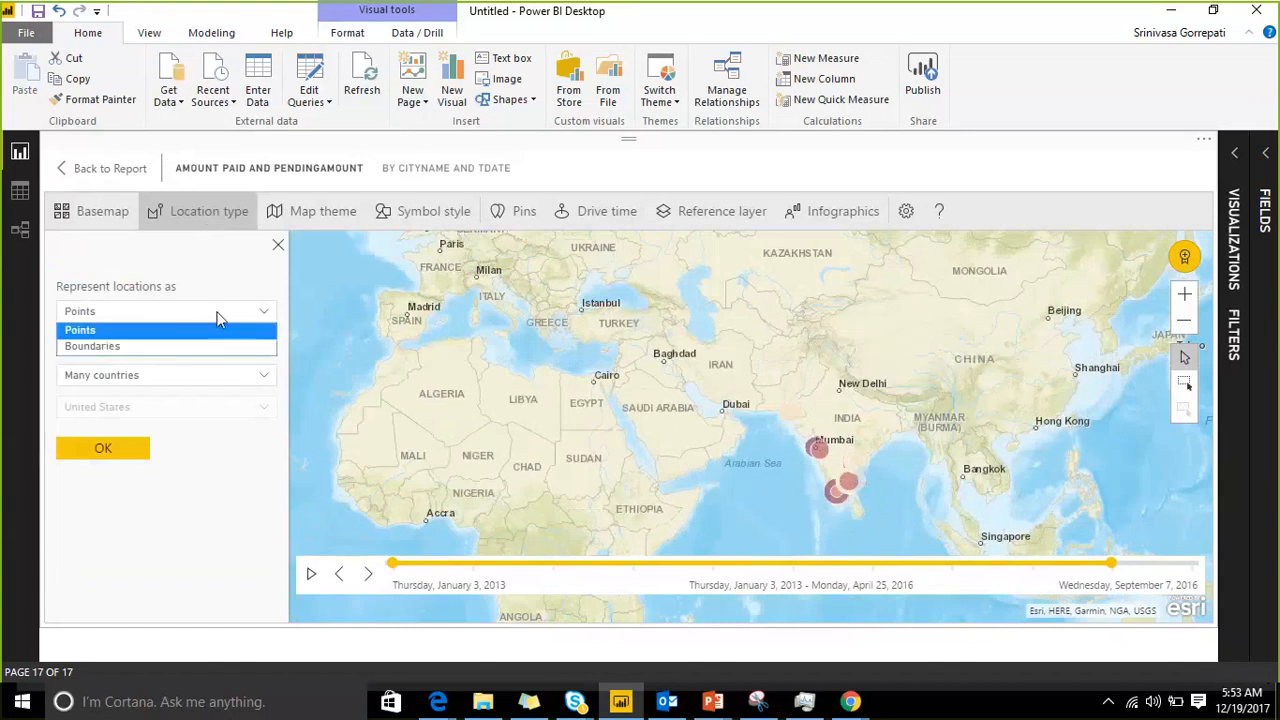
{"action": "left_click", "coordinate": [170, 347]}
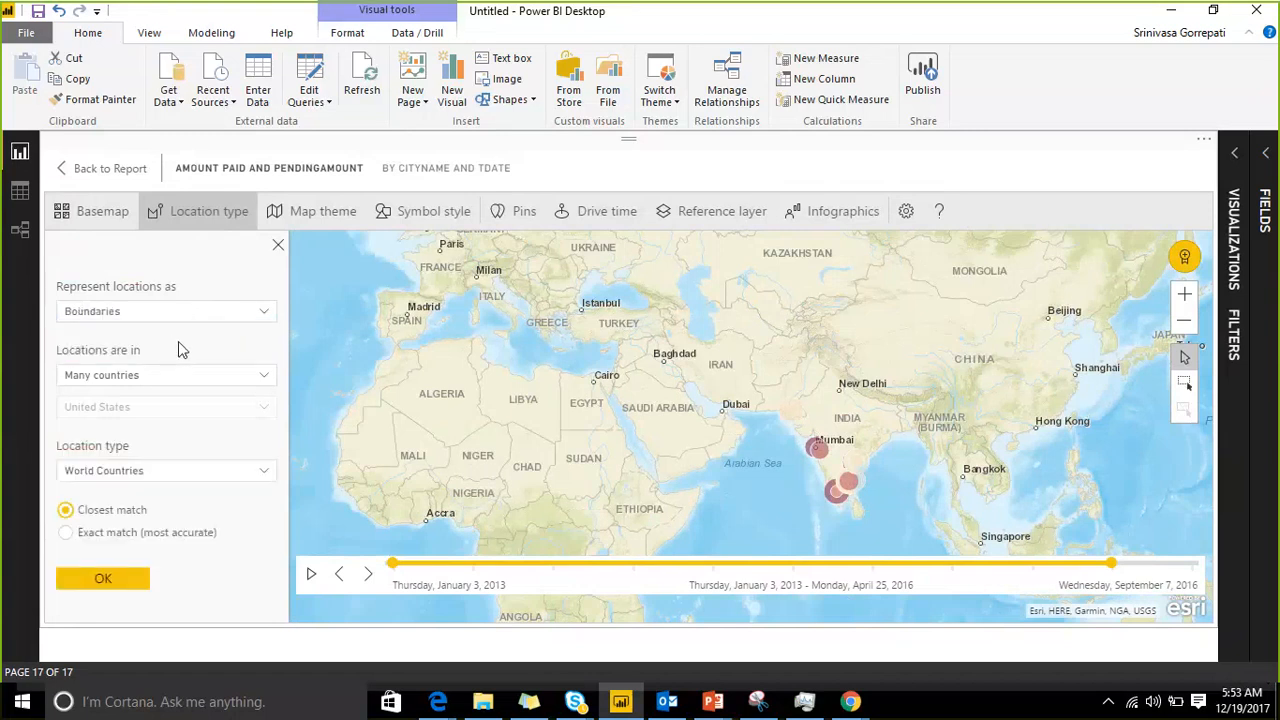
Step: Restrict the map's locations to one country and choose India
{"action": "left_click", "coordinate": [252, 376]}
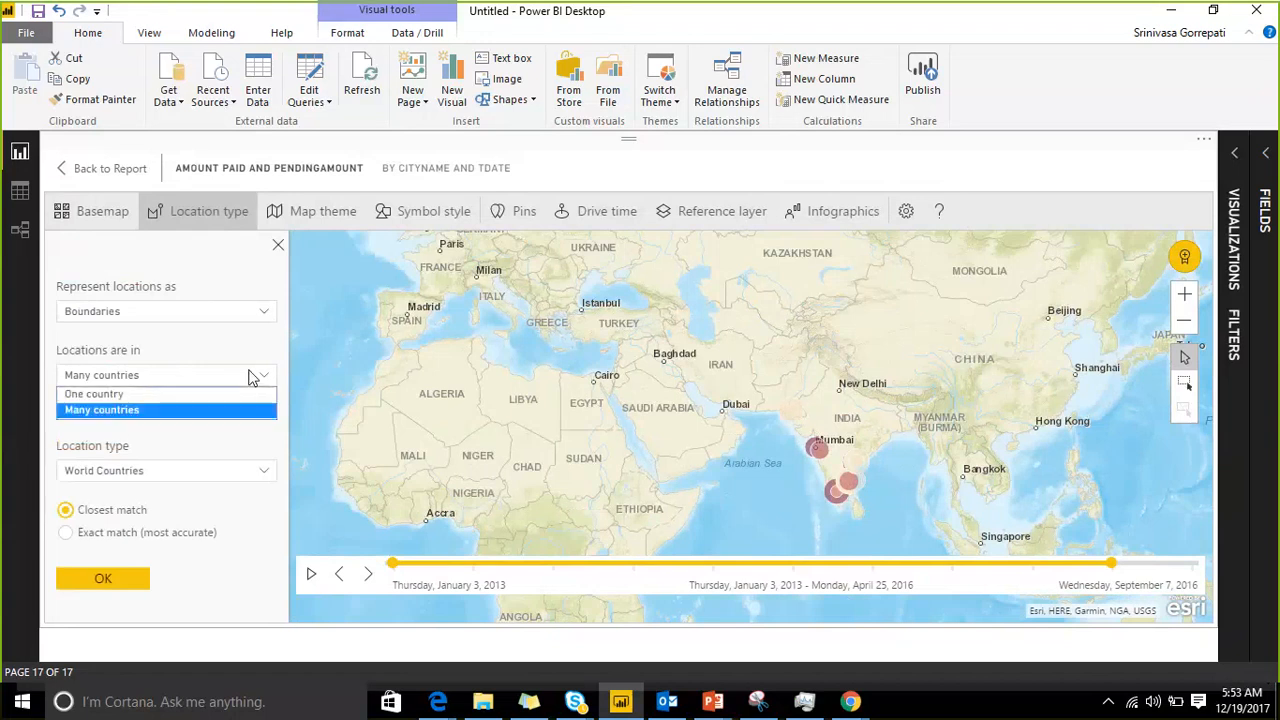
{"action": "left_click", "coordinate": [252, 376]}
{"action": "left_click", "coordinate": [252, 376]}
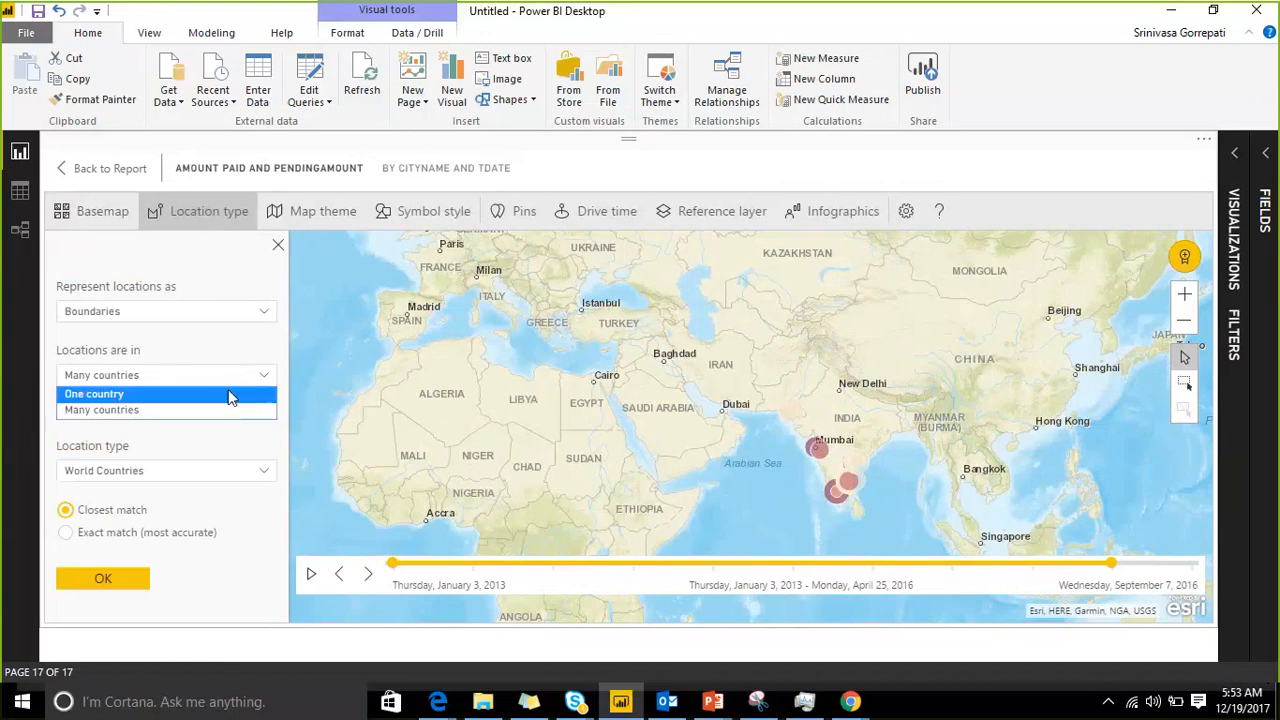
{"action": "left_click", "coordinate": [229, 395]}
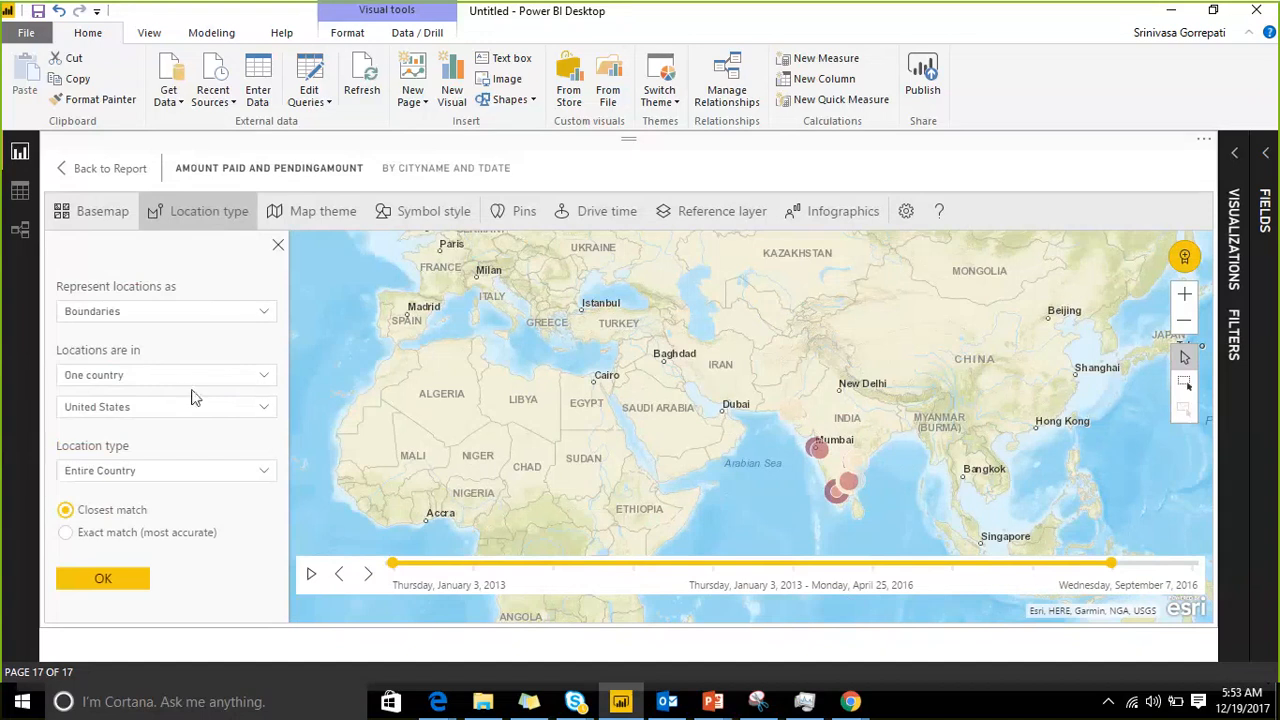
{"action": "left_click", "coordinate": [200, 408]}
{"action": "type", "text": "in"}
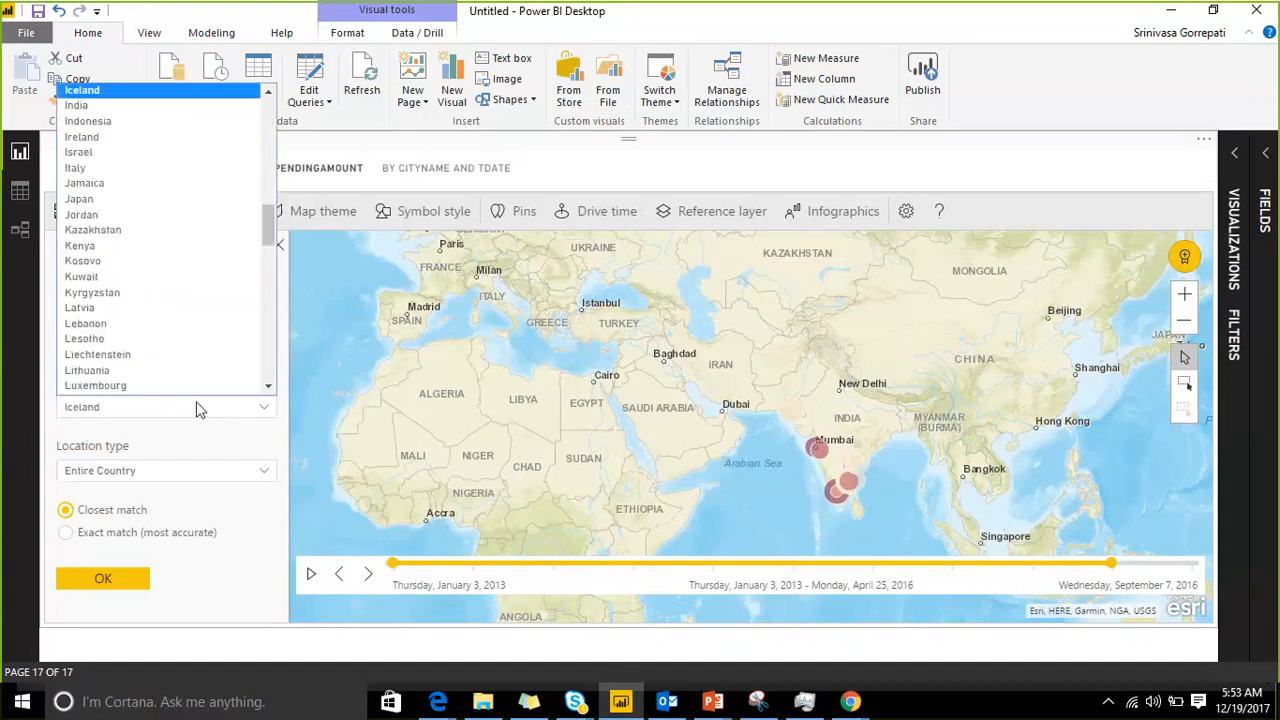
{"action": "left_click", "coordinate": [126, 110]}
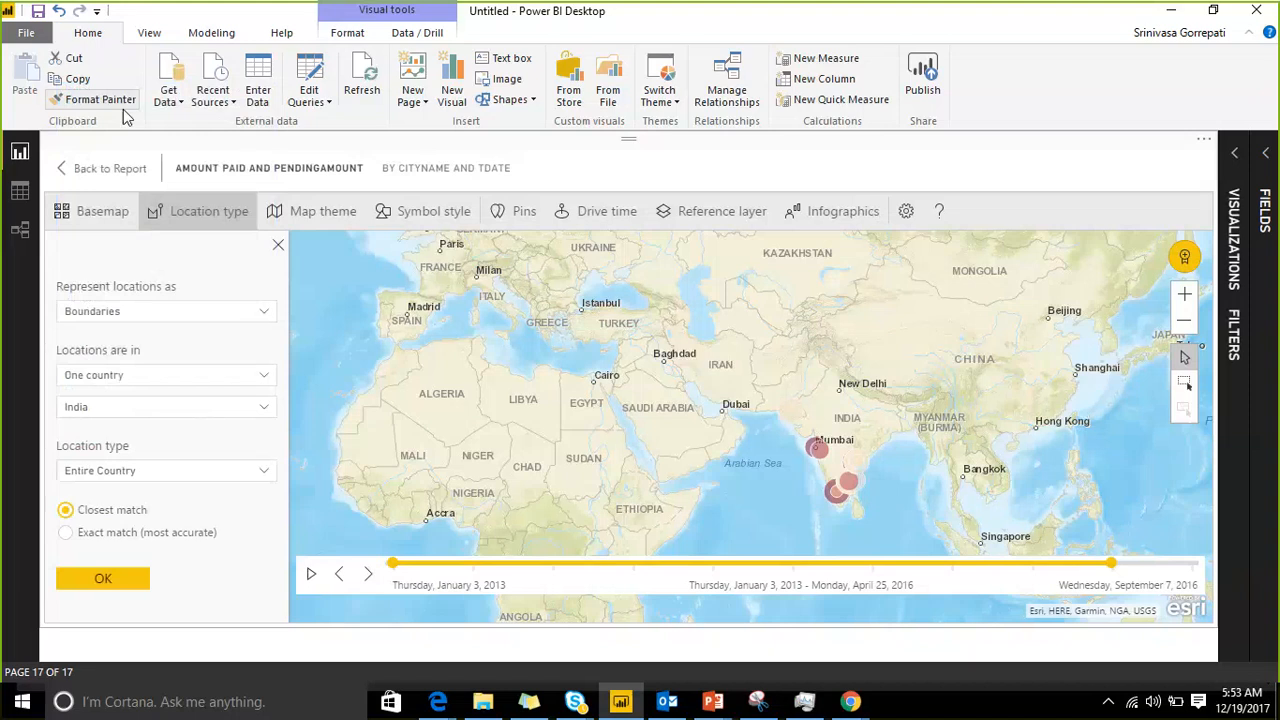
Step: Set the boundary location type to Districts and apply the location settings to the map
{"action": "left_click", "coordinate": [218, 472]}
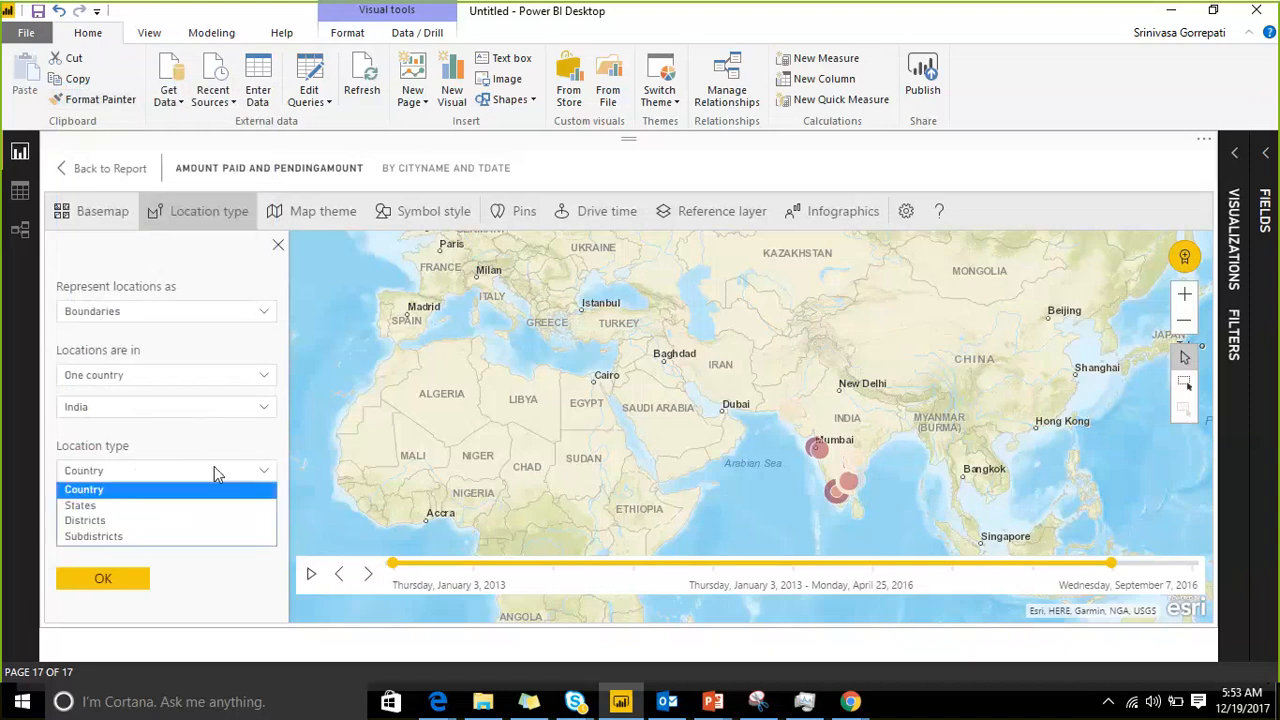
{"action": "left_click", "coordinate": [166, 522]}
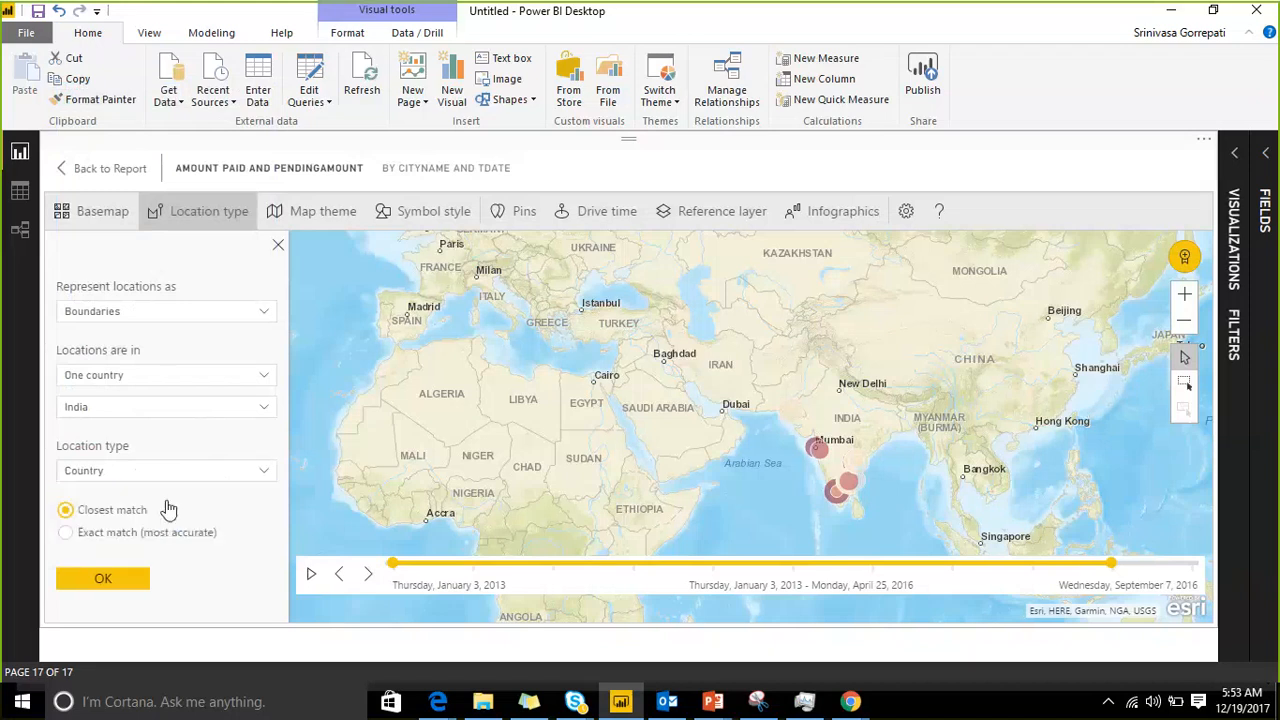
{"action": "left_click", "coordinate": [120, 580]}
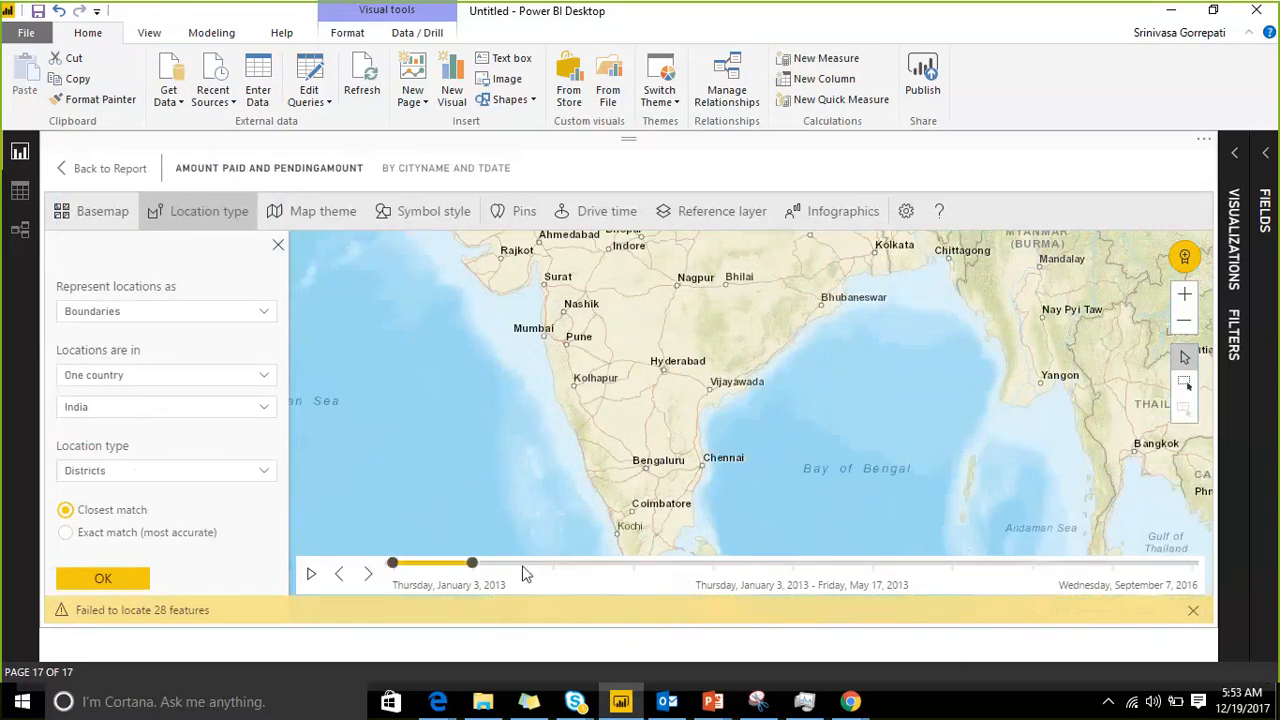
Step: Extend the end of the time range to April 25, 2016 and examine the shaded districts across southern India
{"action": "left_click_drag", "start_coordinate": [471, 563], "coordinate": [1109, 563]}
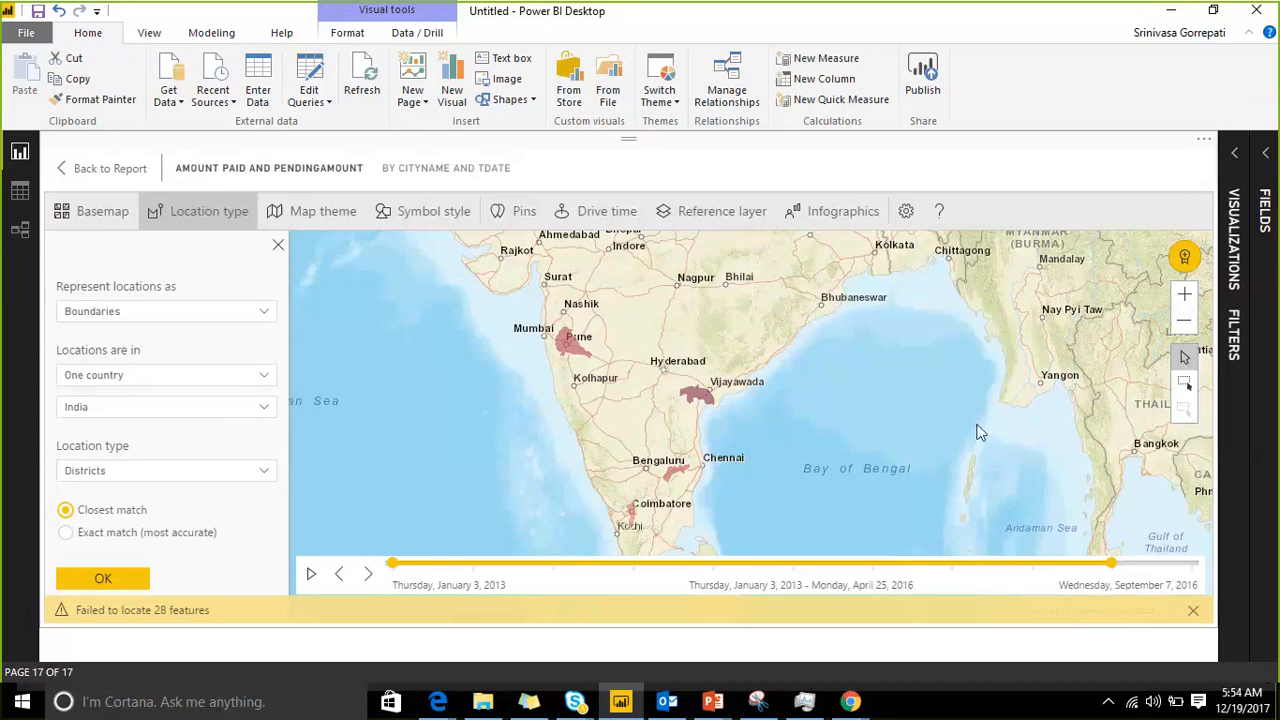
{"action": "scroll", "coordinate": [984, 420], "scroll_direction": "down", "scroll_amount": 3}
{"action": "scroll", "coordinate": [953, 399], "scroll_direction": "up", "scroll_amount": 3}
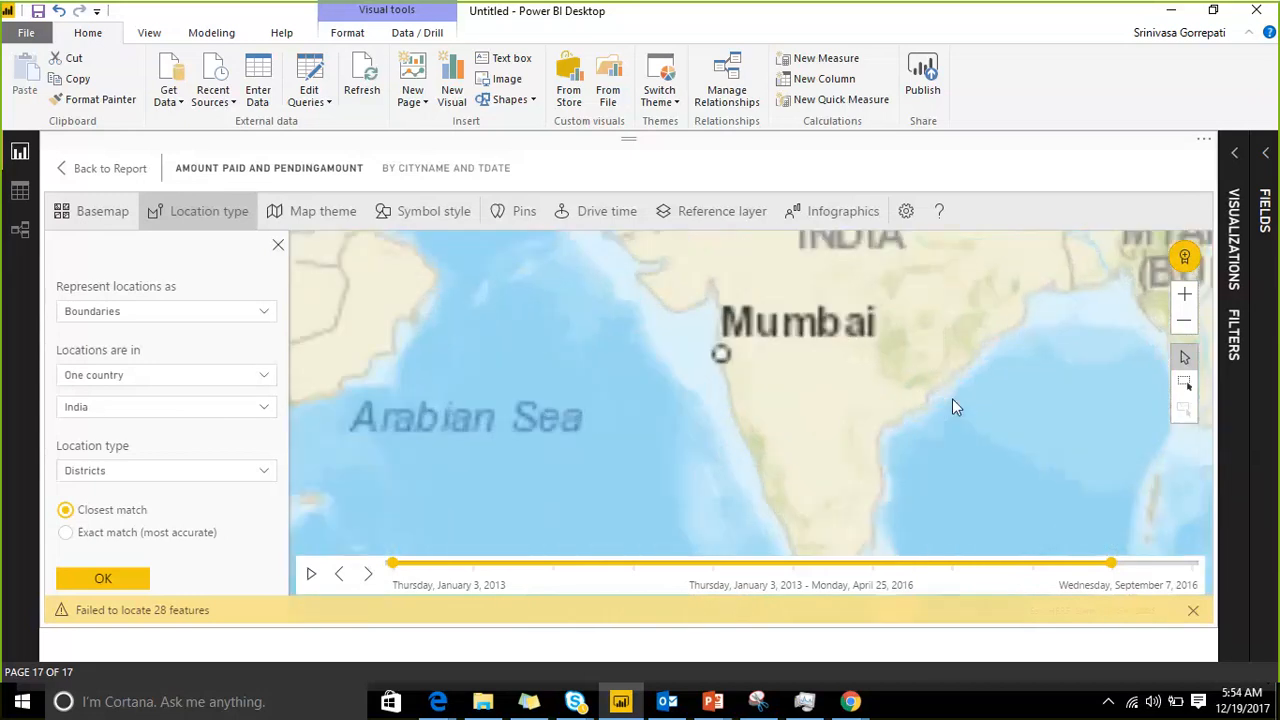
{"action": "scroll", "coordinate": [952, 407], "scroll_direction": "up", "scroll_amount": 2}
{"action": "scroll", "coordinate": [952, 398], "scroll_direction": "down", "scroll_amount": 2}
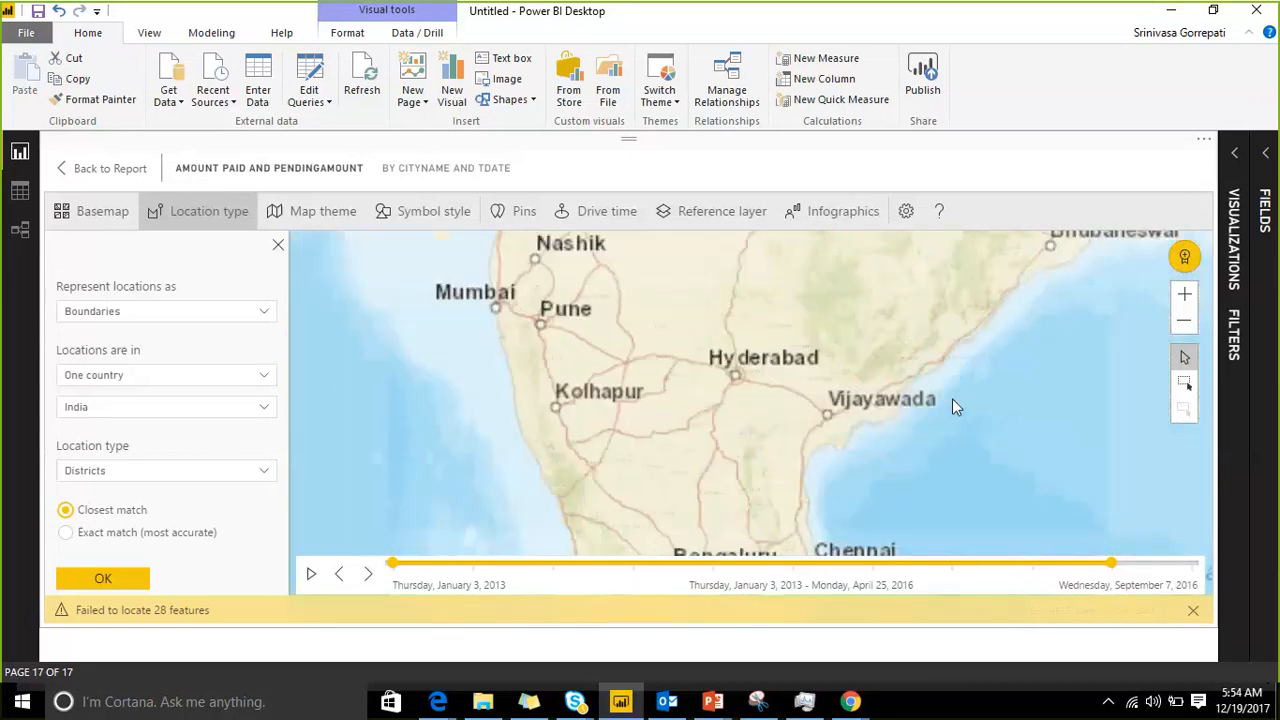
{"action": "left_click_drag", "start_coordinate": [909, 431], "coordinate": [899, 267]}
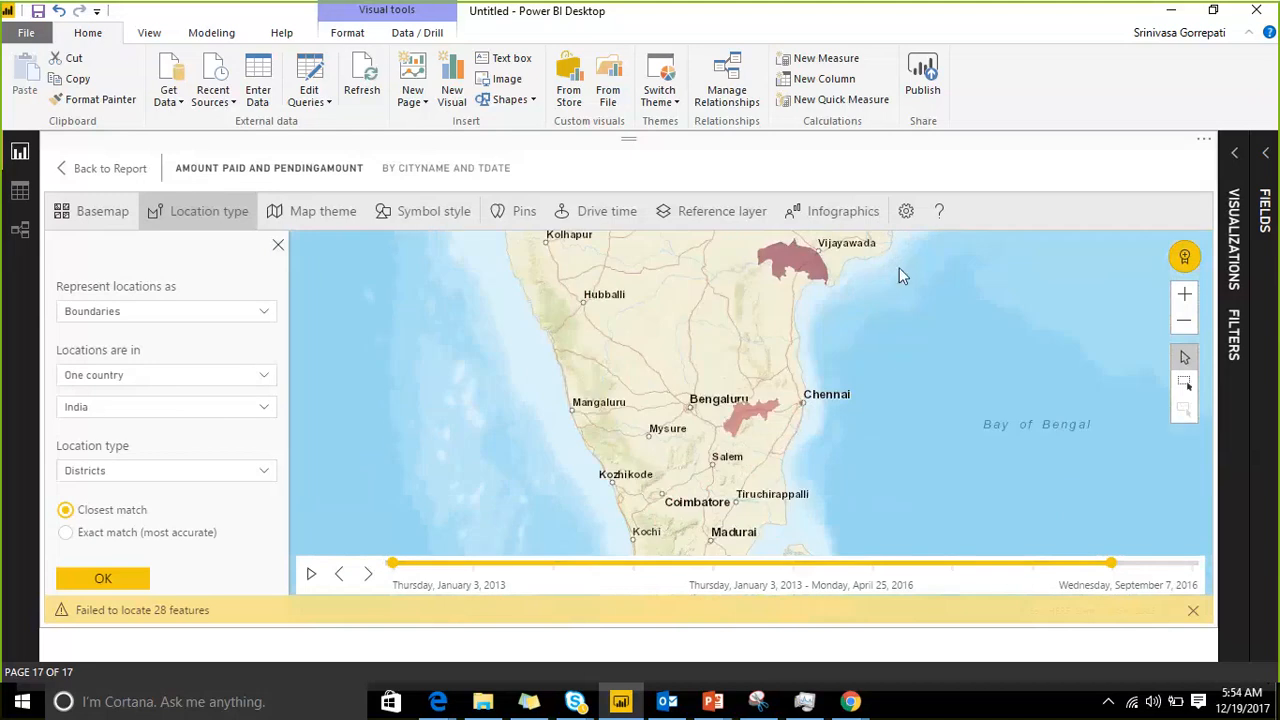
{"action": "left_click_drag", "start_coordinate": [908, 366], "coordinate": [845, 284]}
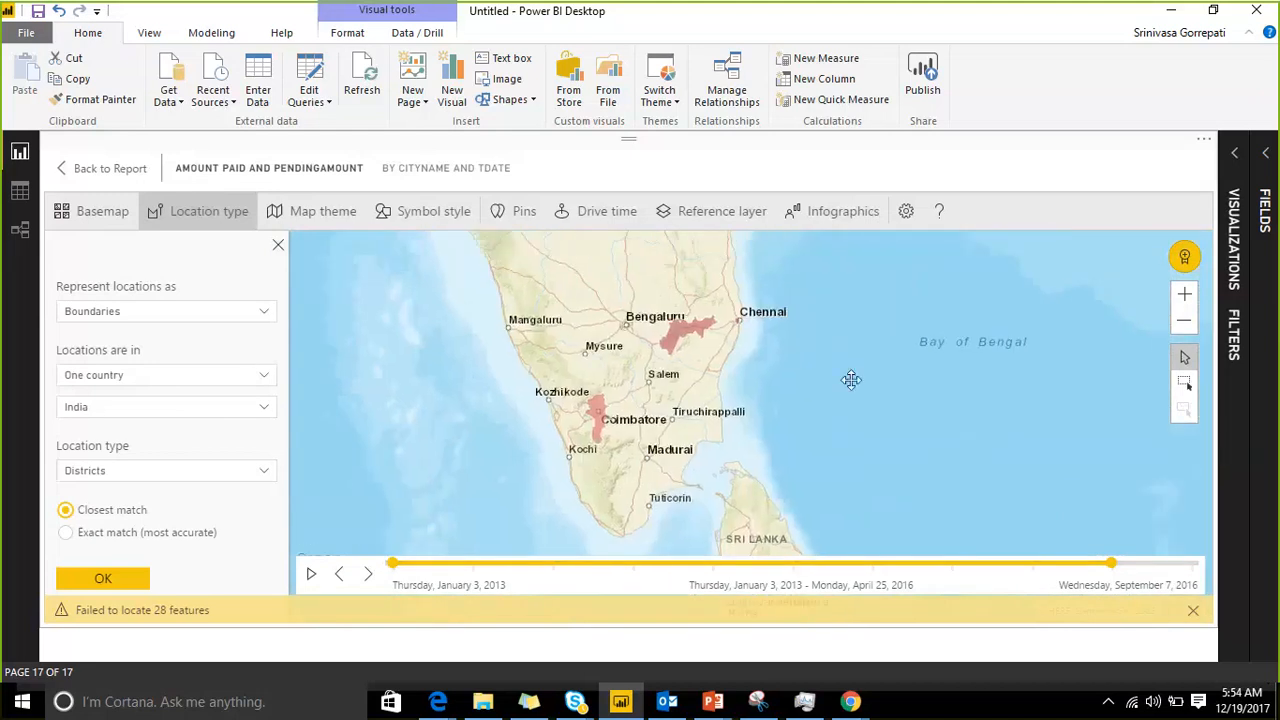
{"action": "left_click_drag", "start_coordinate": [850, 379], "coordinate": [895, 408]}
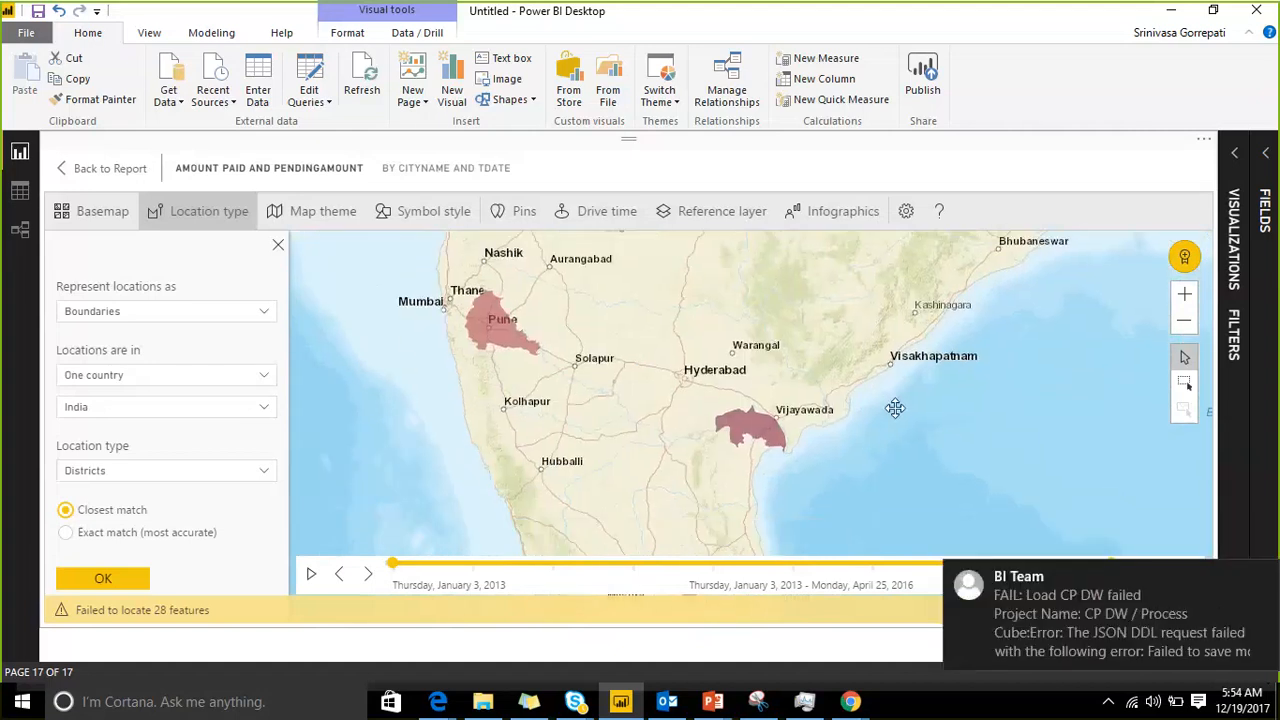
{"action": "left_click", "coordinate": [1261, 582]}
{"action": "scroll", "coordinate": [897, 398], "scroll_direction": "down", "scroll_amount": 2}
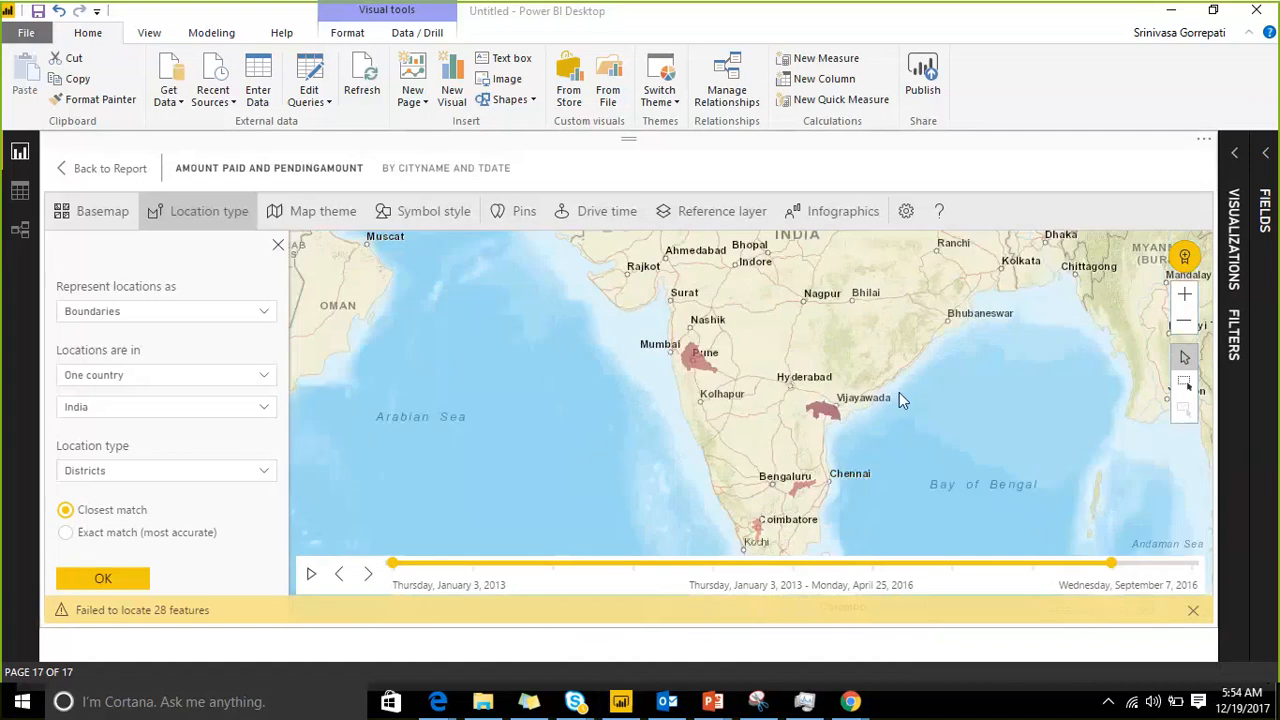
{"action": "left_click_drag", "start_coordinate": [861, 436], "coordinate": [728, 433]}
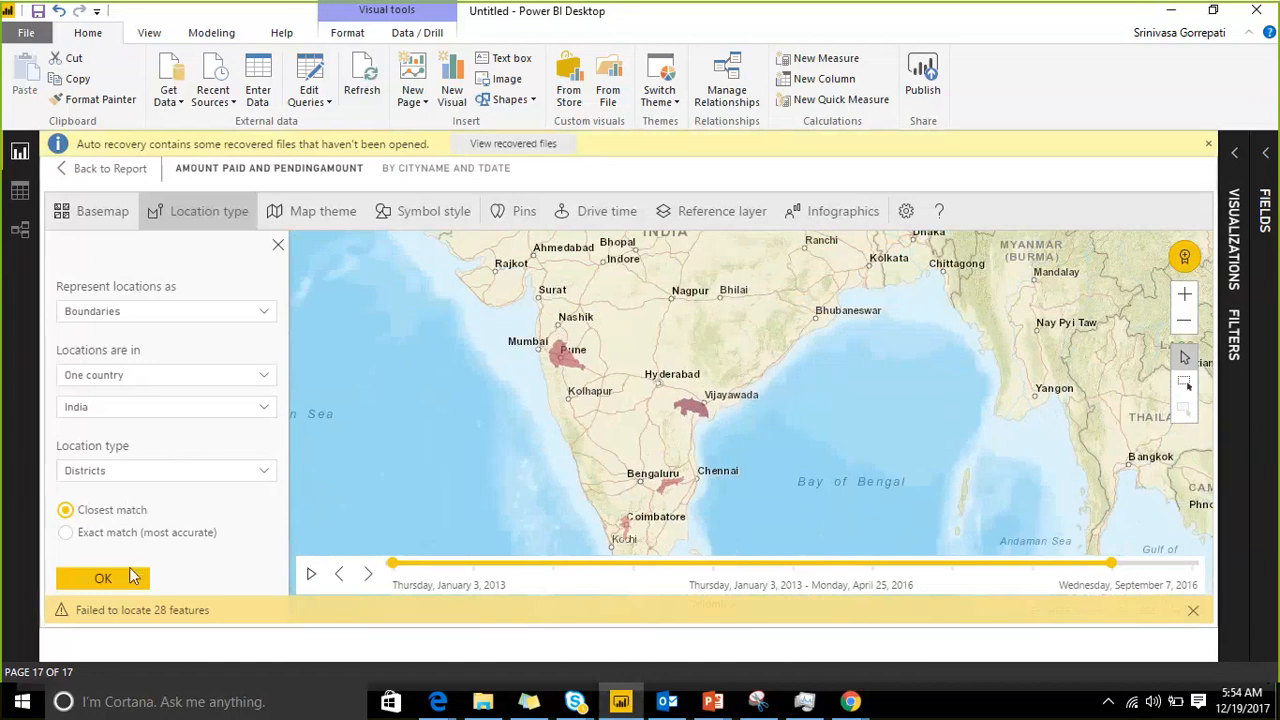
Step: Reapply the location type settings and extend the time range's end to September 7, 2016
{"action": "left_click", "coordinate": [103, 579]}
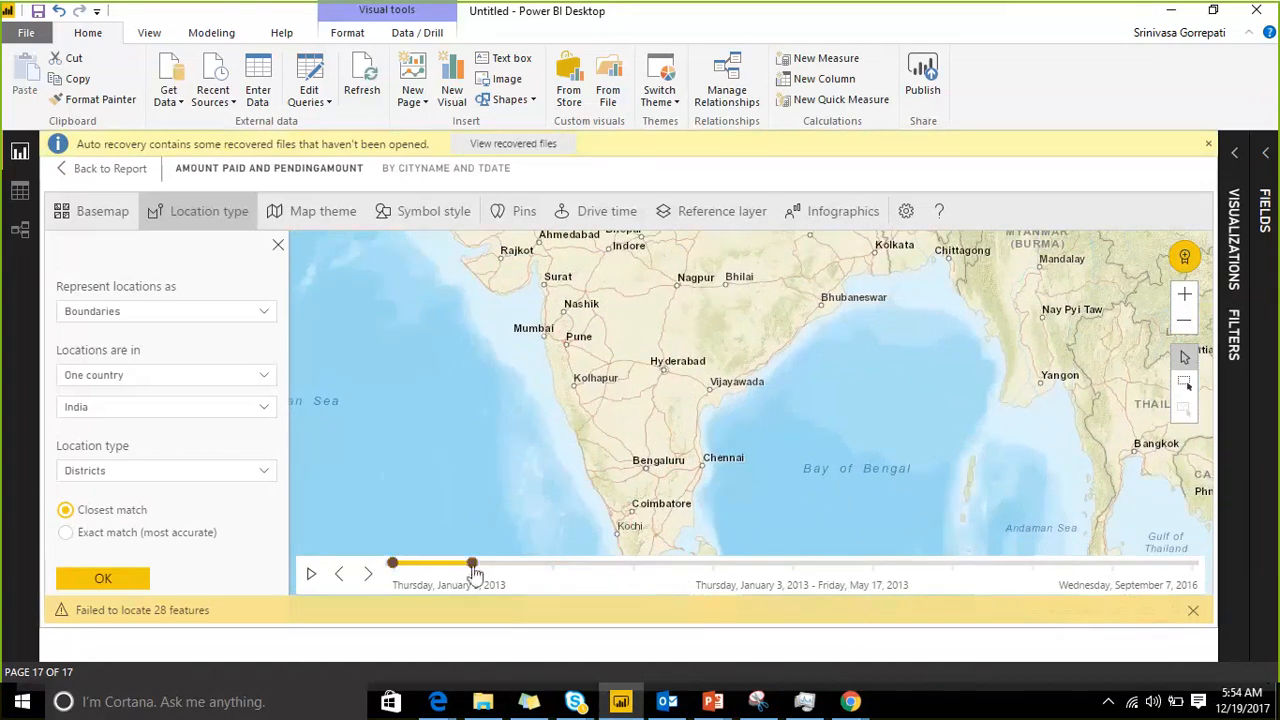
{"action": "left_click_drag", "start_coordinate": [473, 565], "coordinate": [1157, 567]}
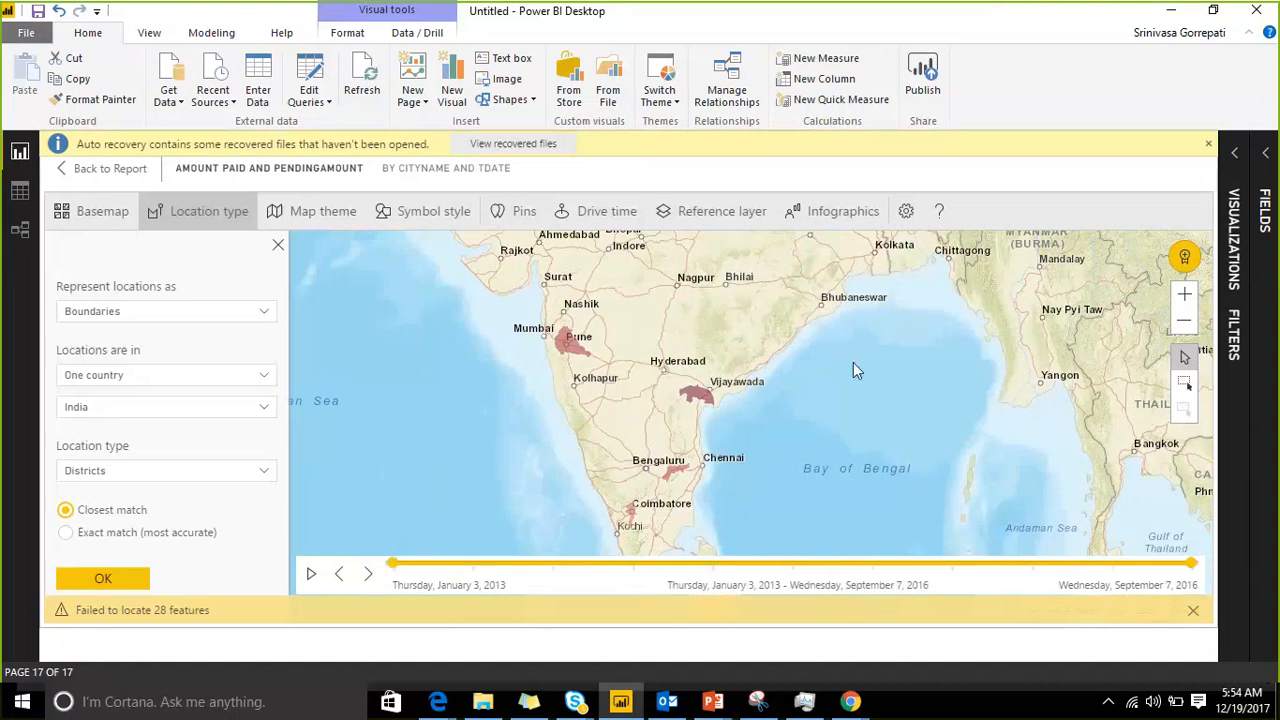
{"action": "scroll", "coordinate": [853, 363], "scroll_direction": "up", "scroll_amount": 1}
{"action": "scroll", "coordinate": [853, 364], "scroll_direction": "down", "scroll_amount": 3}
{"action": "scroll", "coordinate": [853, 364], "scroll_direction": "up", "scroll_amount": 1}
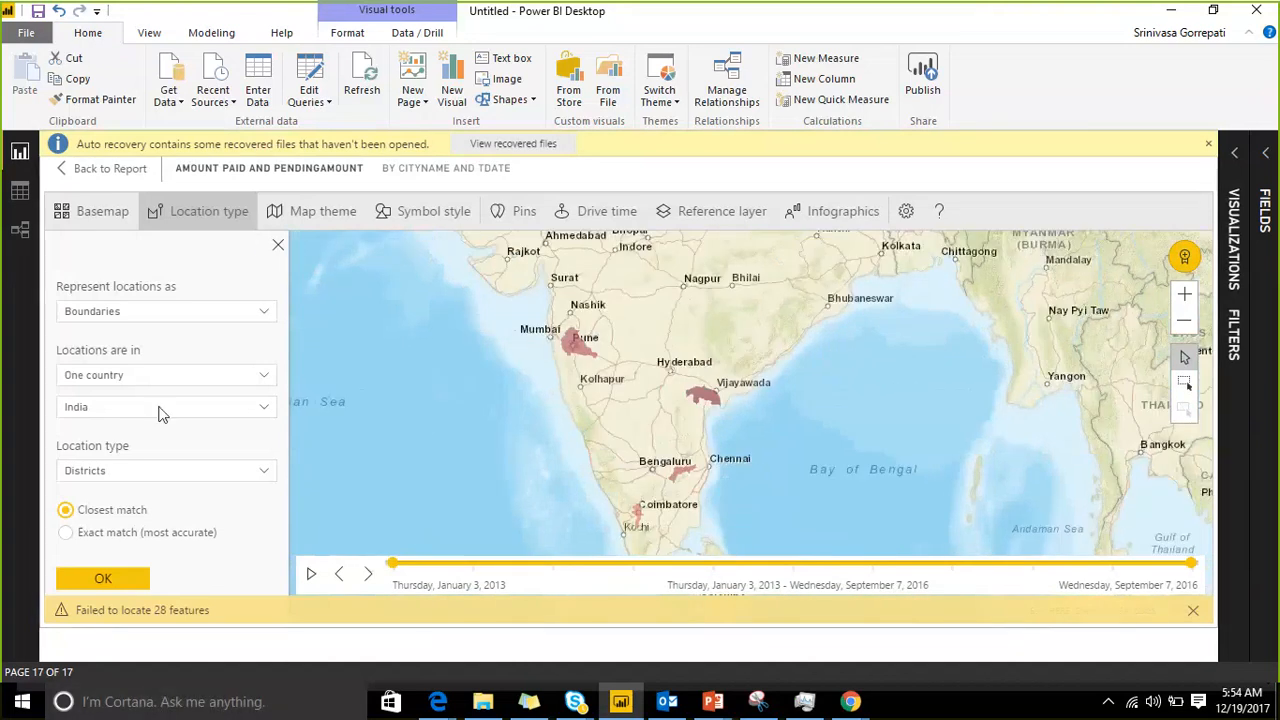
Step: Preview the Location Only map theme and set the map's theme back to Color
{"action": "left_click", "coordinate": [281, 216]}
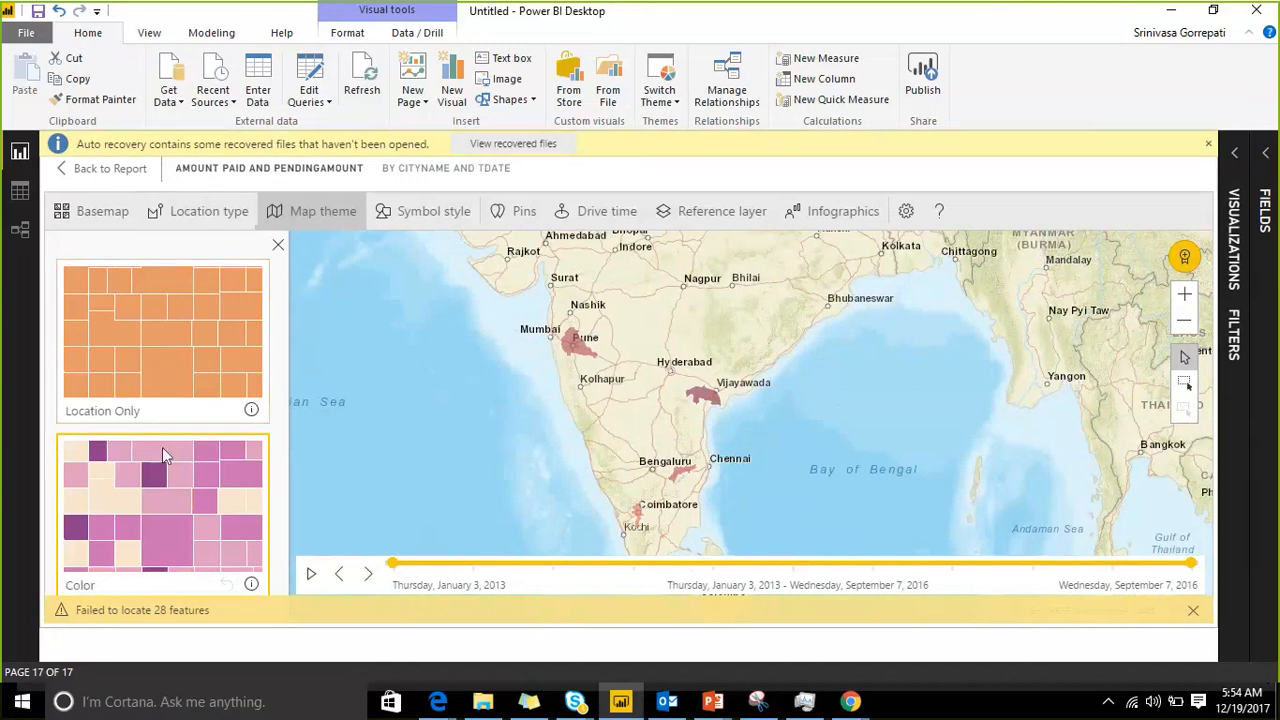
{"action": "left_click", "coordinate": [1193, 610]}
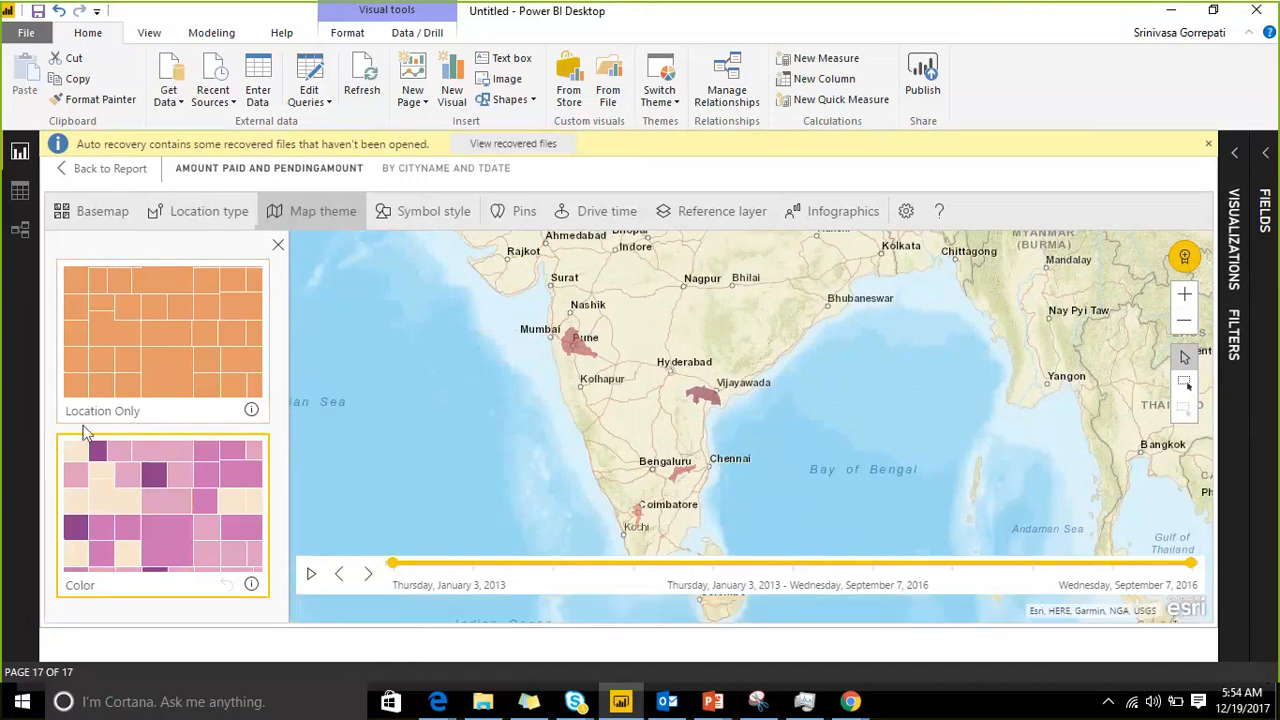
{"action": "left_click", "coordinate": [150, 388]}
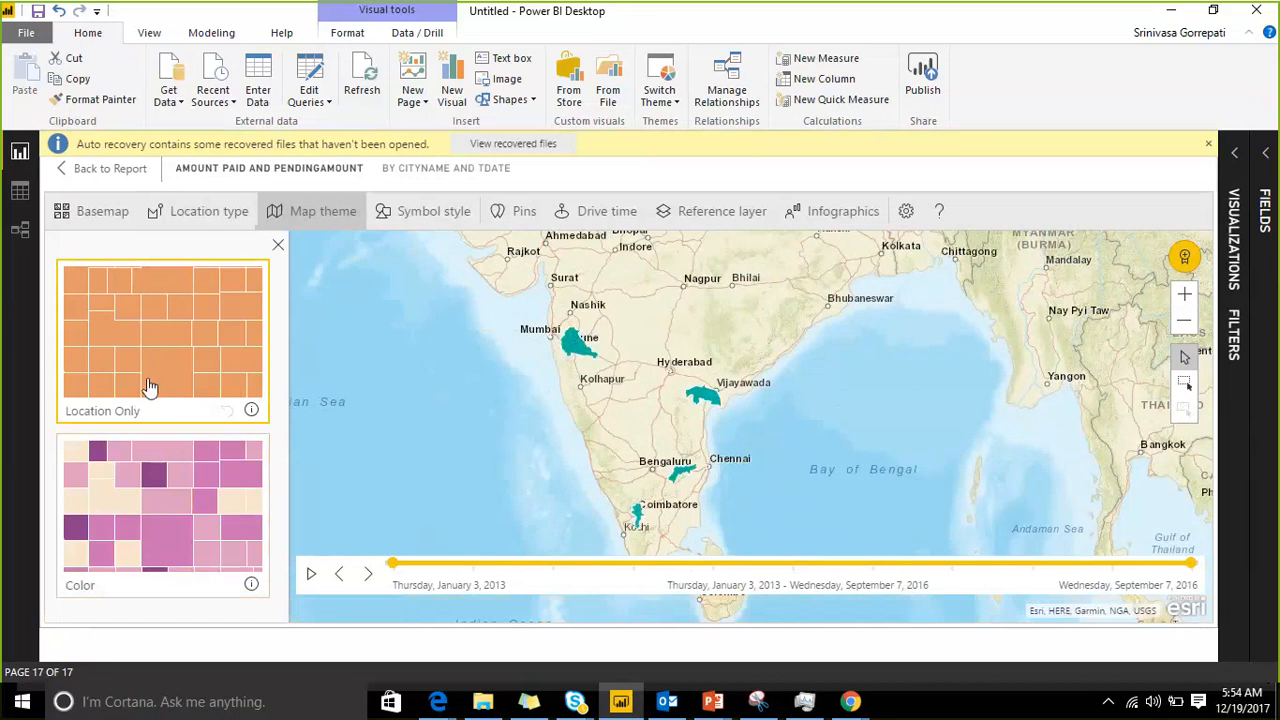
{"action": "left_click", "coordinate": [155, 520]}
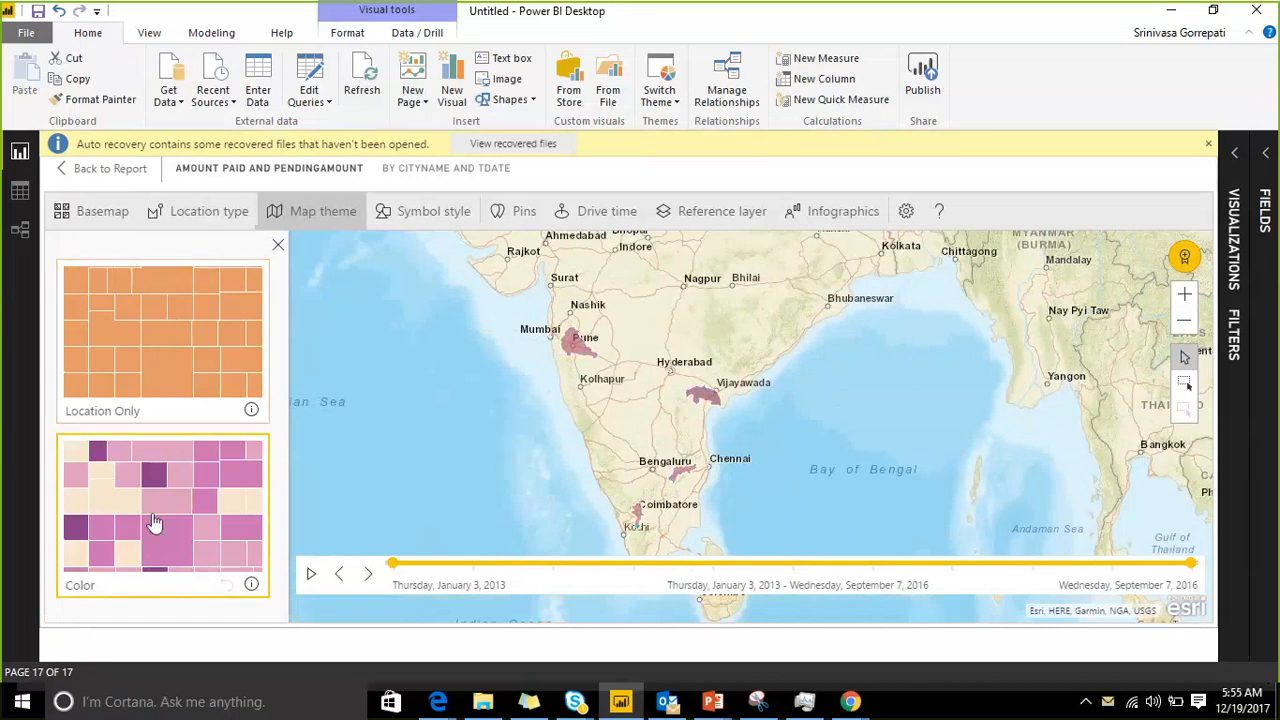
Step: Apply the Location Only map theme and represent the map's locations as Points in India
{"action": "left_click", "coordinate": [167, 368]}
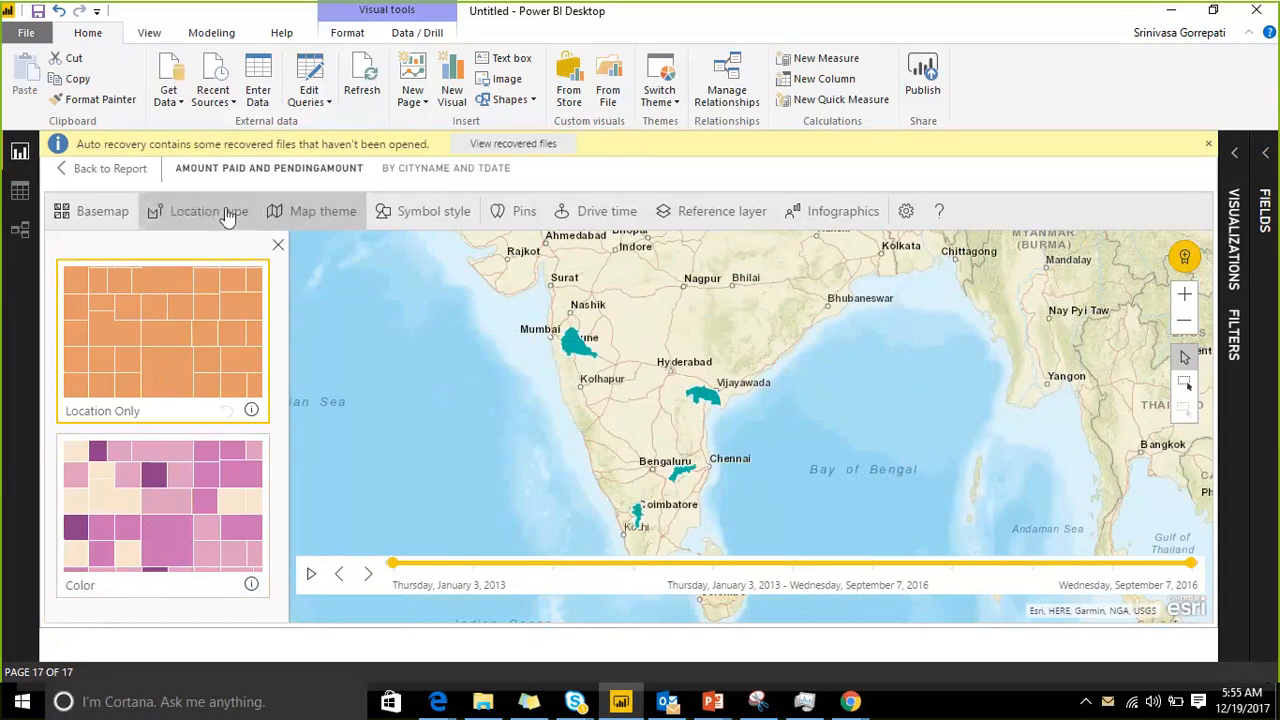
{"action": "left_click", "coordinate": [228, 214]}
{"action": "left_click", "coordinate": [205, 312]}
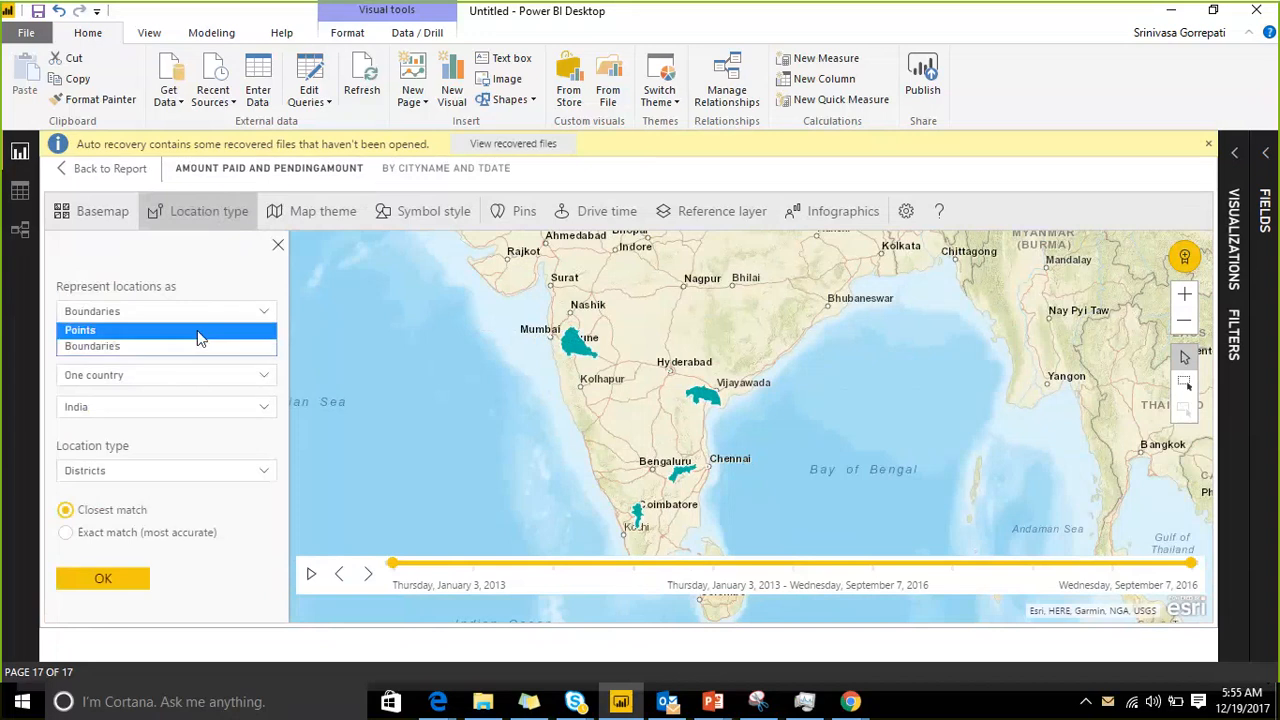
{"action": "left_click", "coordinate": [197, 330]}
{"action": "left_click", "coordinate": [121, 450]}
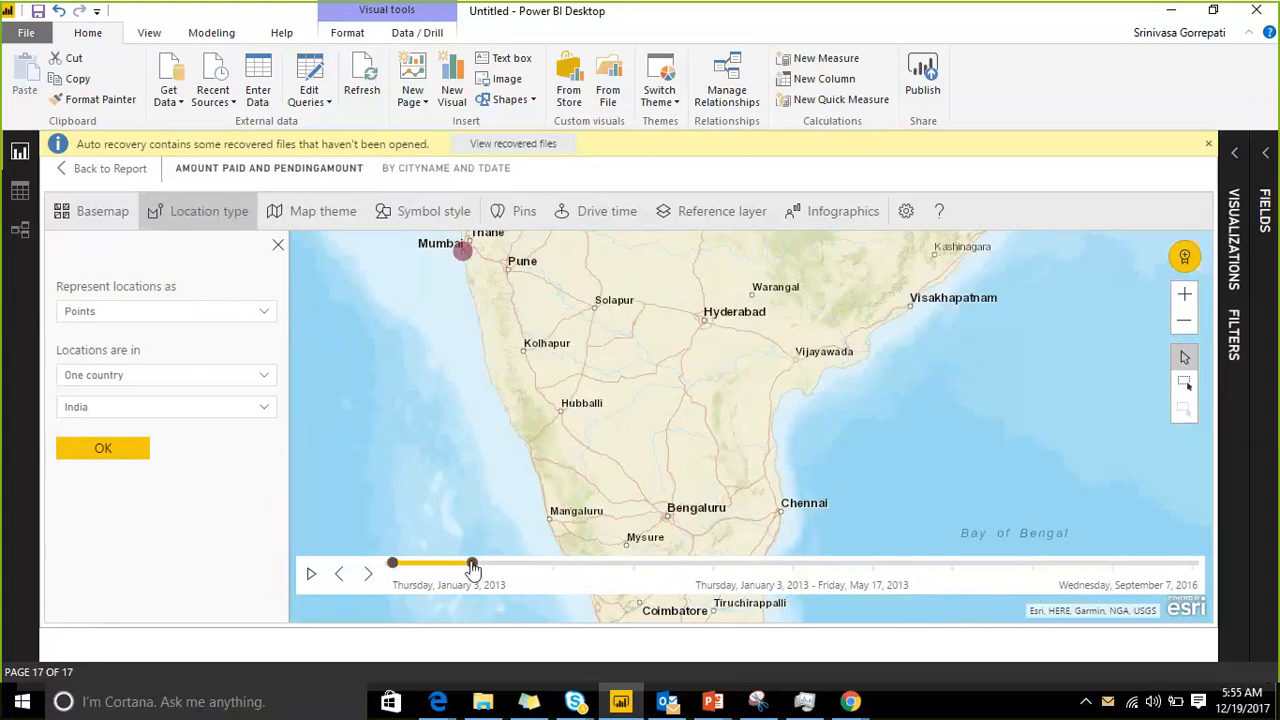
Step: Extend the end of the map's time range to April 25, 2016
{"action": "left_click_drag", "start_coordinate": [472, 563], "coordinate": [1031, 564]}
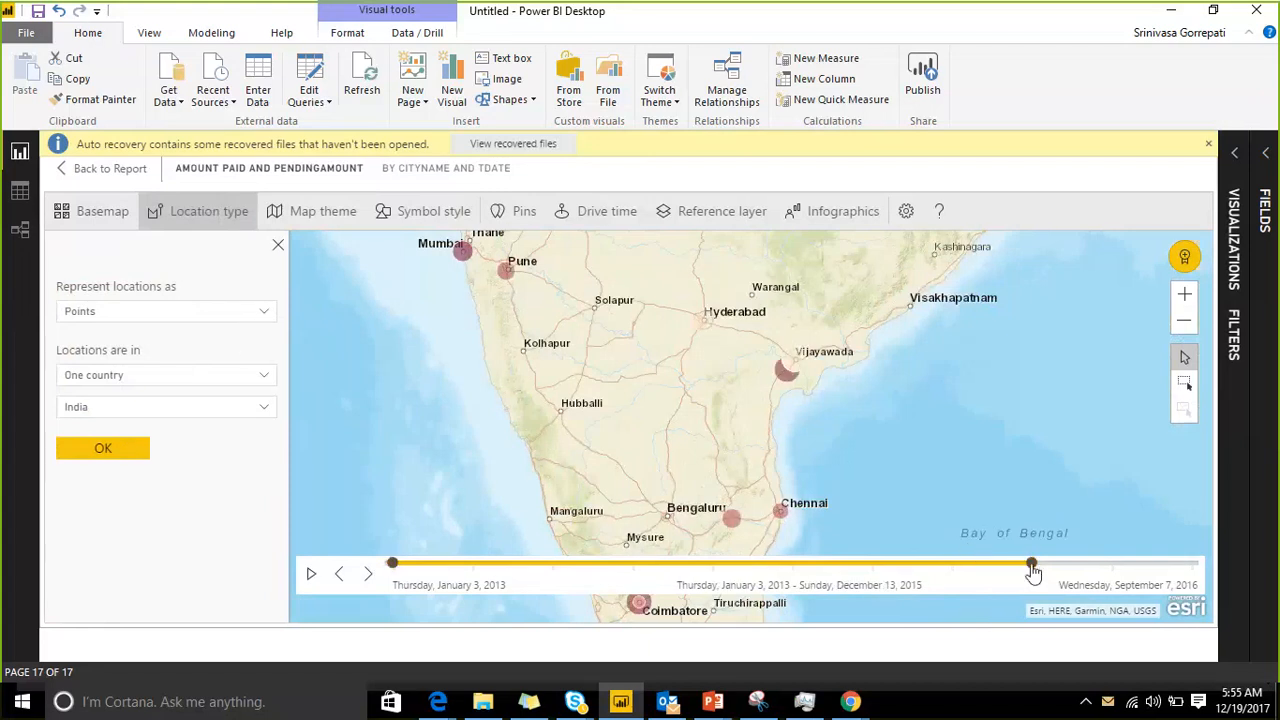
{"action": "left_click_drag", "start_coordinate": [1033, 564], "coordinate": [1110, 564]}
Step: Preview the Location Only and Heat Map themes on the point locations
{"action": "left_click", "coordinate": [334, 218]}
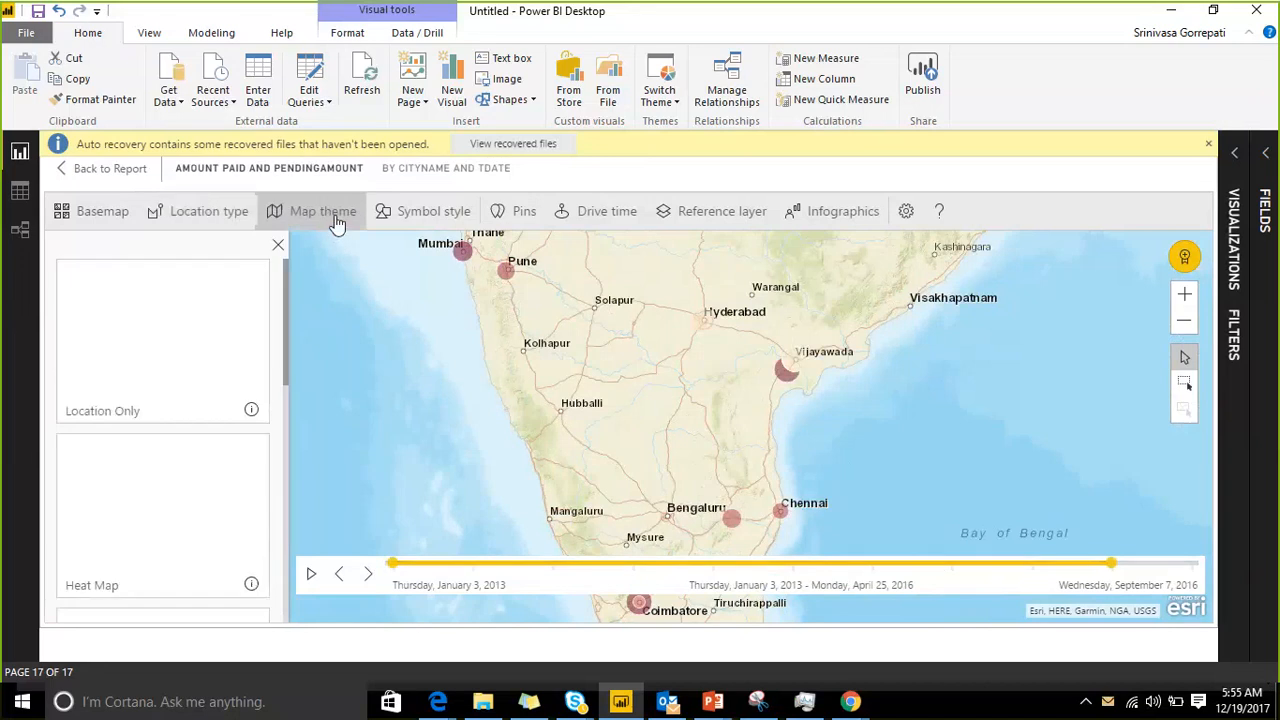
{"action": "scroll", "coordinate": [209, 397], "scroll_direction": "down", "scroll_amount": 5}
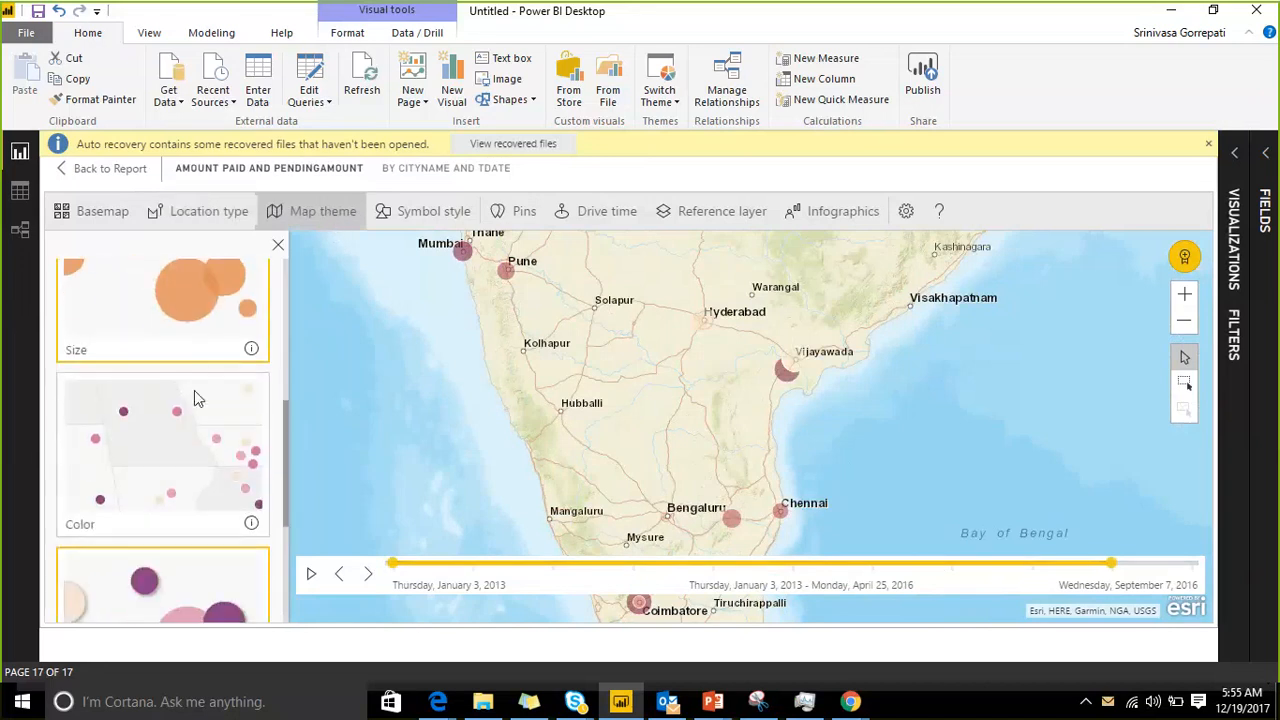
{"action": "scroll", "coordinate": [194, 395], "scroll_direction": "down", "scroll_amount": 3}
{"action": "scroll", "coordinate": [188, 410], "scroll_direction": "up", "scroll_amount": 3}
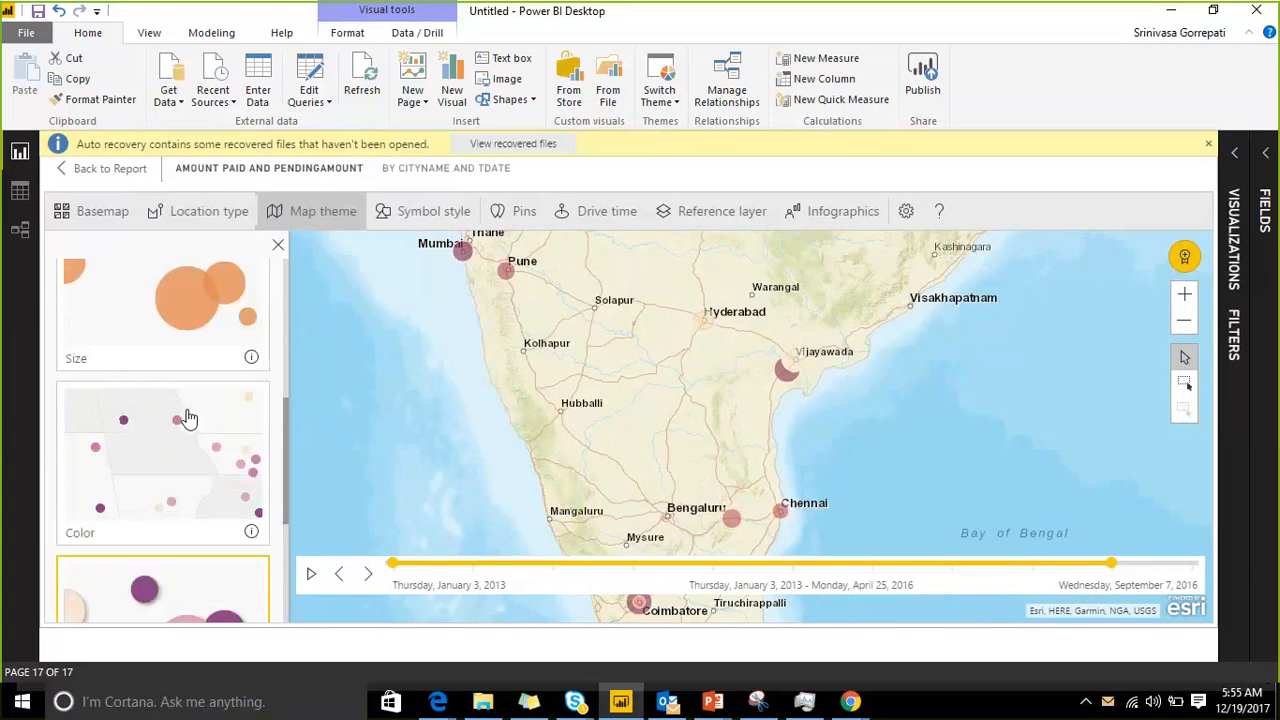
{"action": "scroll", "coordinate": [189, 418], "scroll_direction": "up", "scroll_amount": 5}
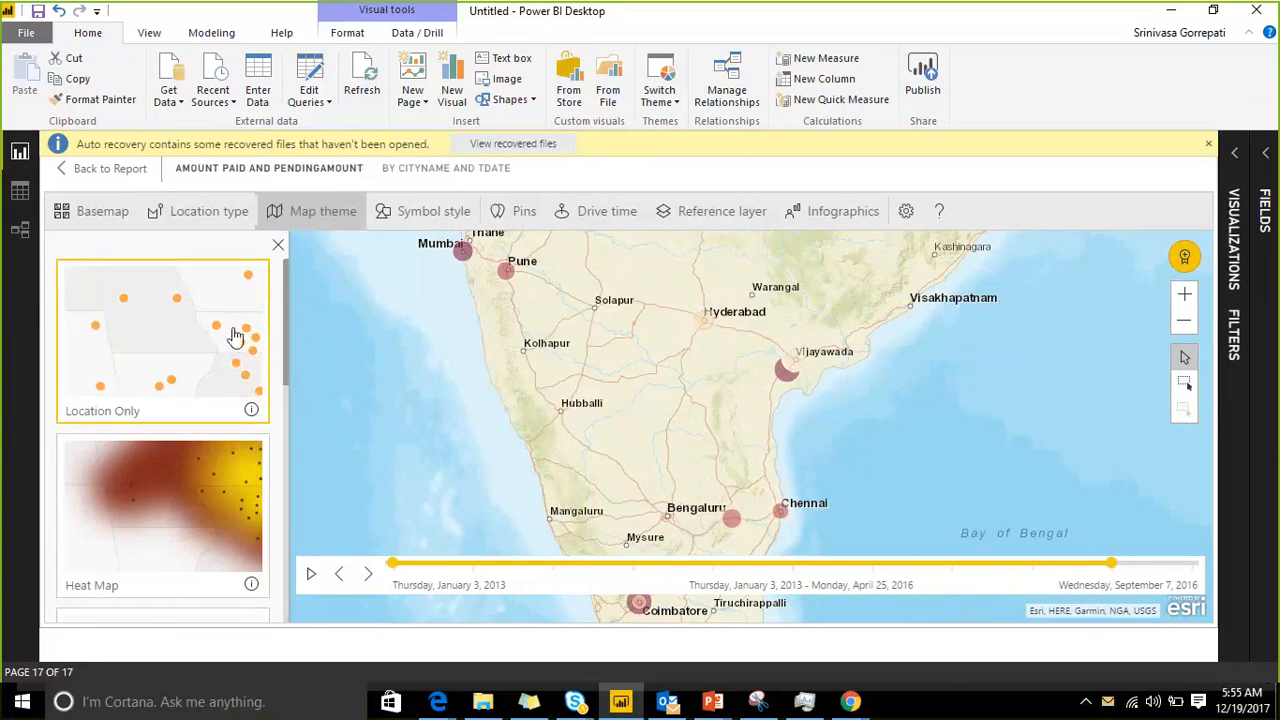
{"action": "left_click", "coordinate": [212, 339]}
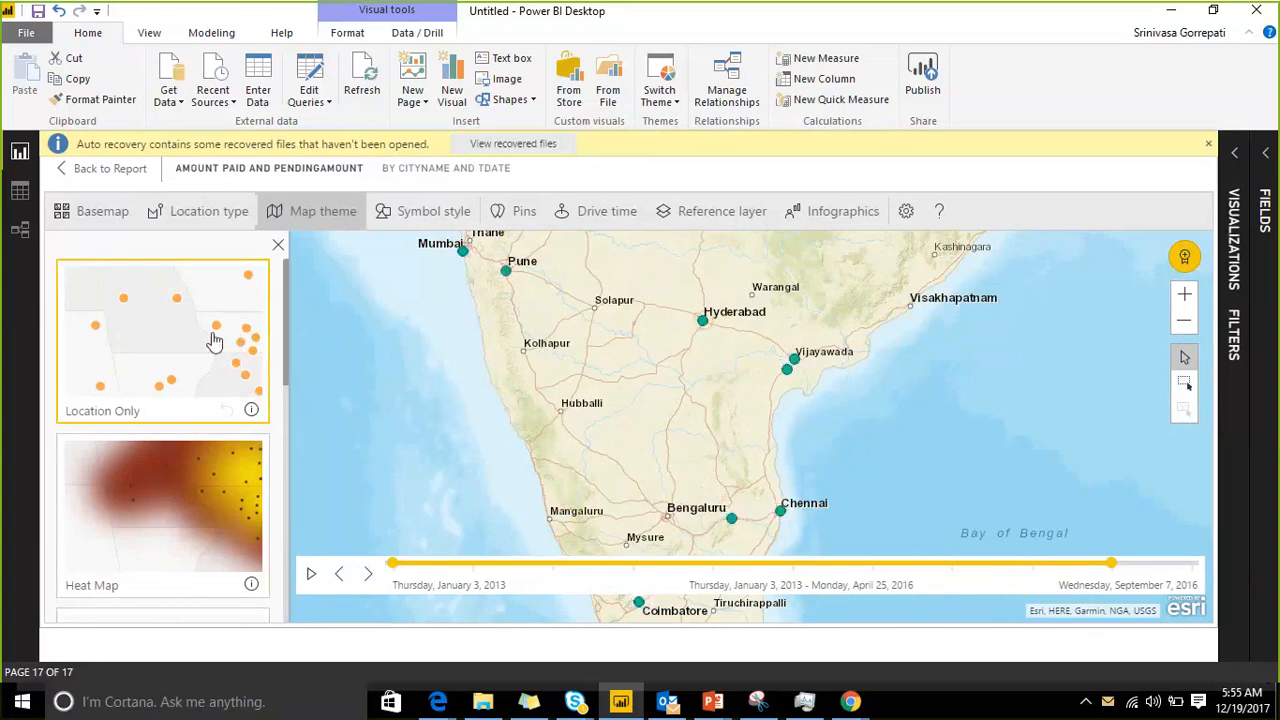
{"action": "left_click", "coordinate": [182, 537]}
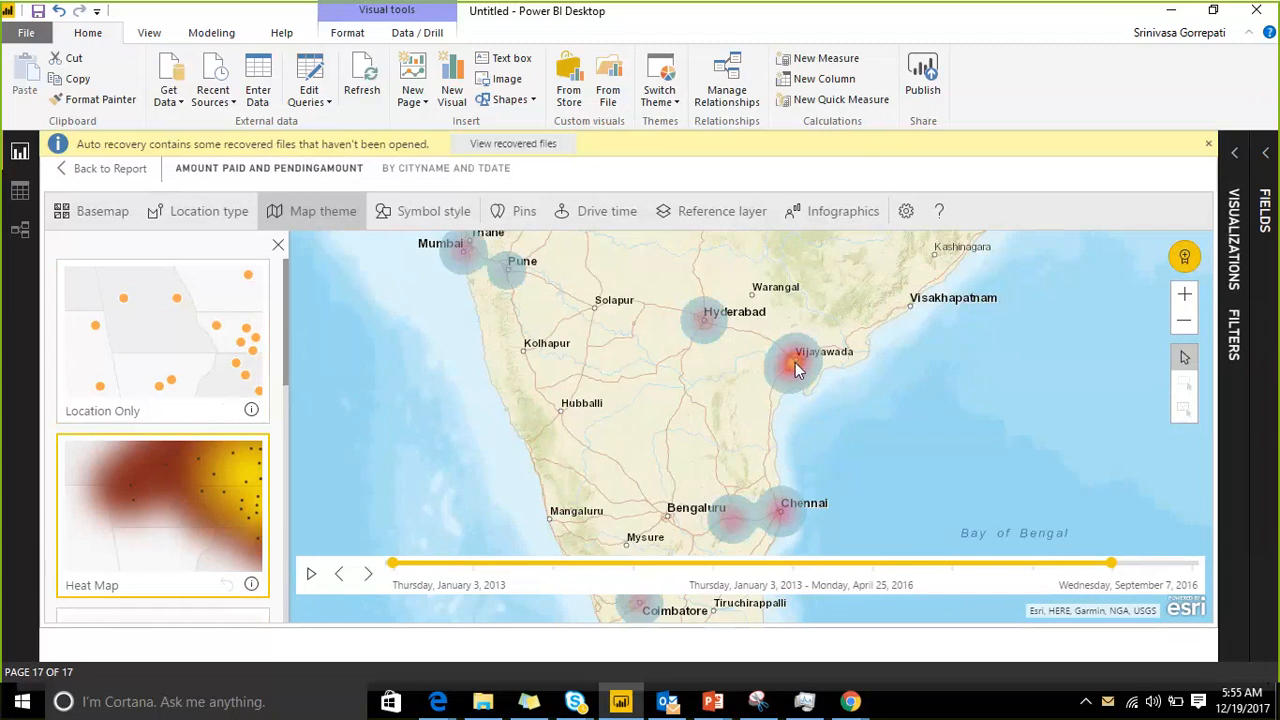
Step: Preview the Size theme and the Color theme on the map's city points
{"action": "scroll", "coordinate": [796, 372], "scroll_direction": "down", "scroll_amount": 2}
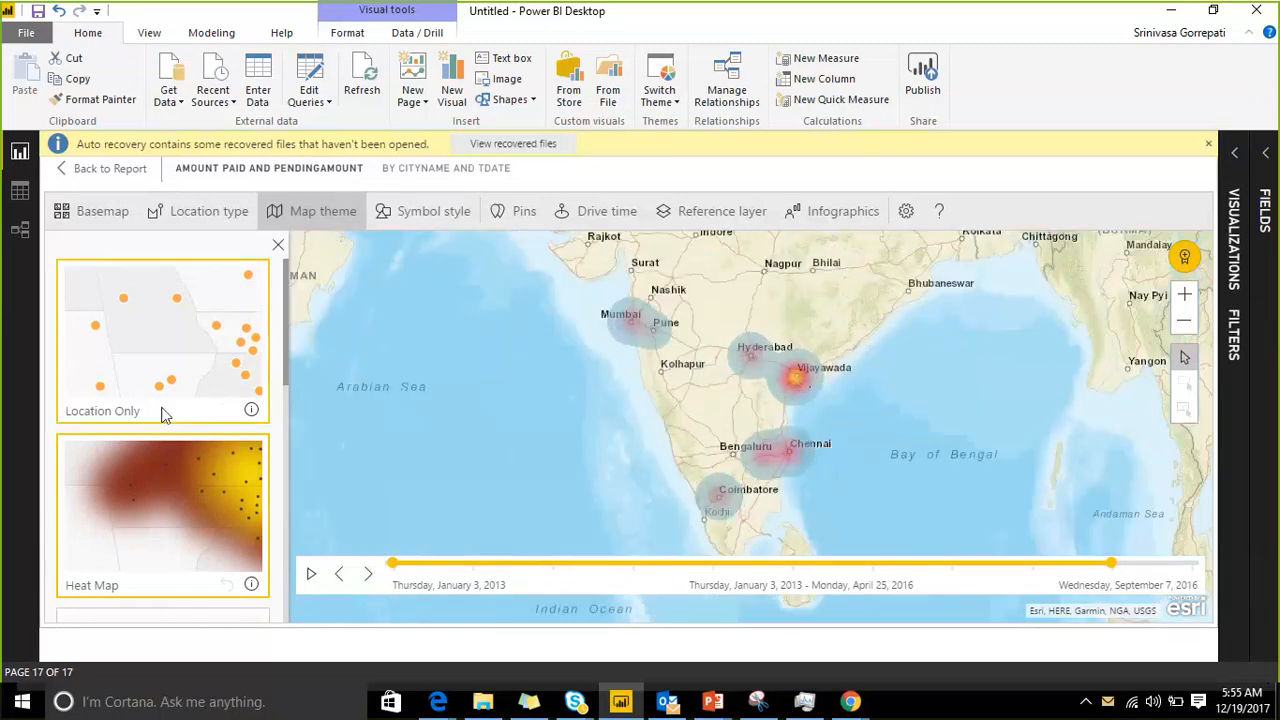
{"action": "scroll", "coordinate": [175, 414], "scroll_direction": "down", "scroll_amount": 2}
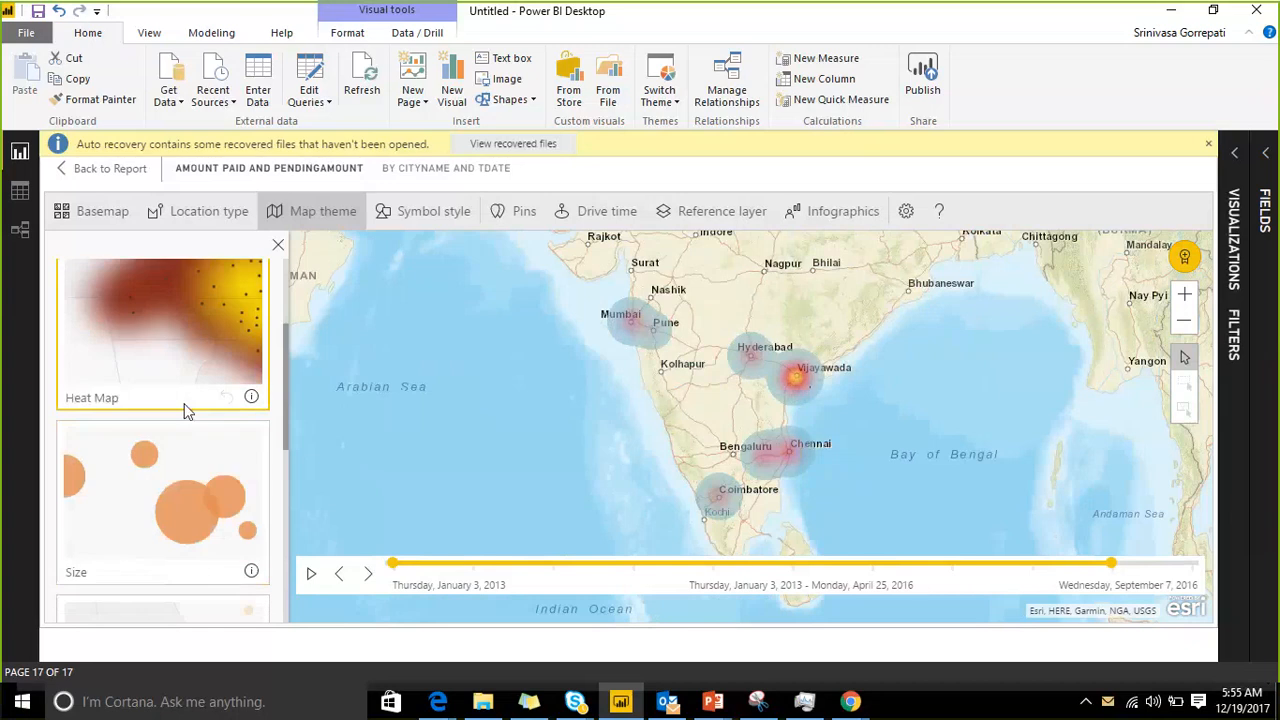
{"action": "left_click", "coordinate": [197, 477]}
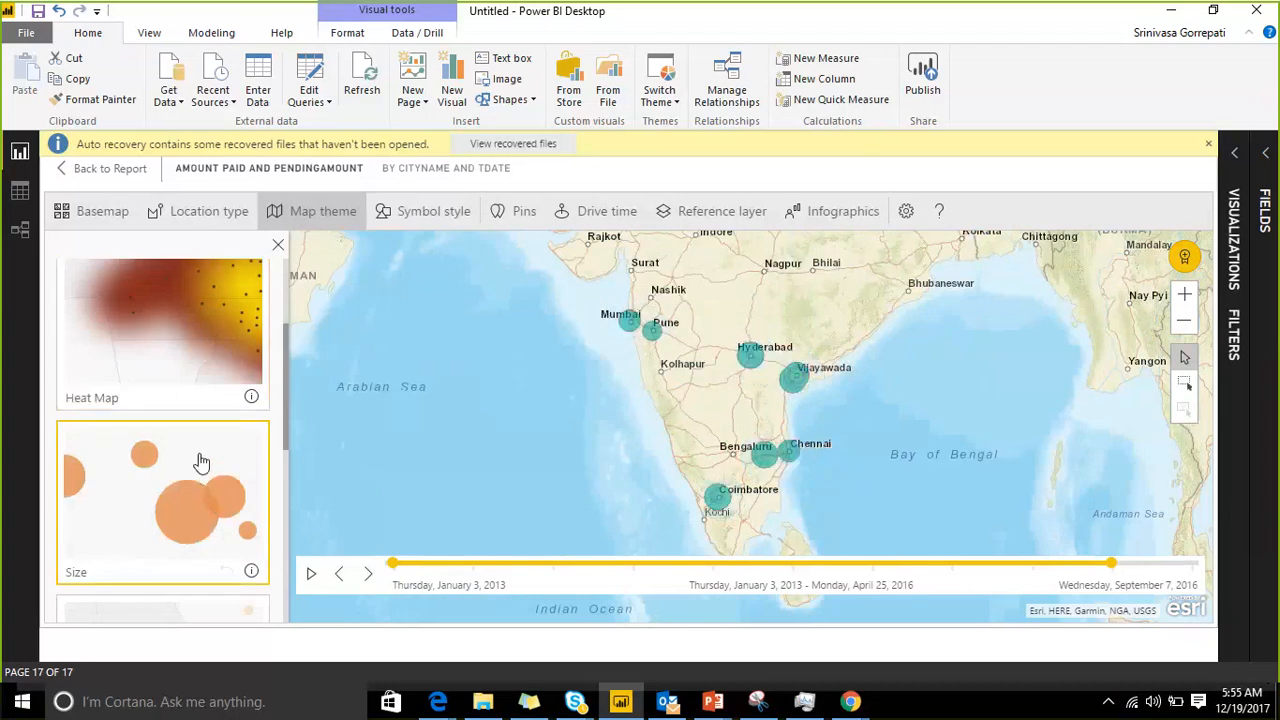
{"action": "scroll", "coordinate": [190, 490], "scroll_direction": "down", "scroll_amount": 2}
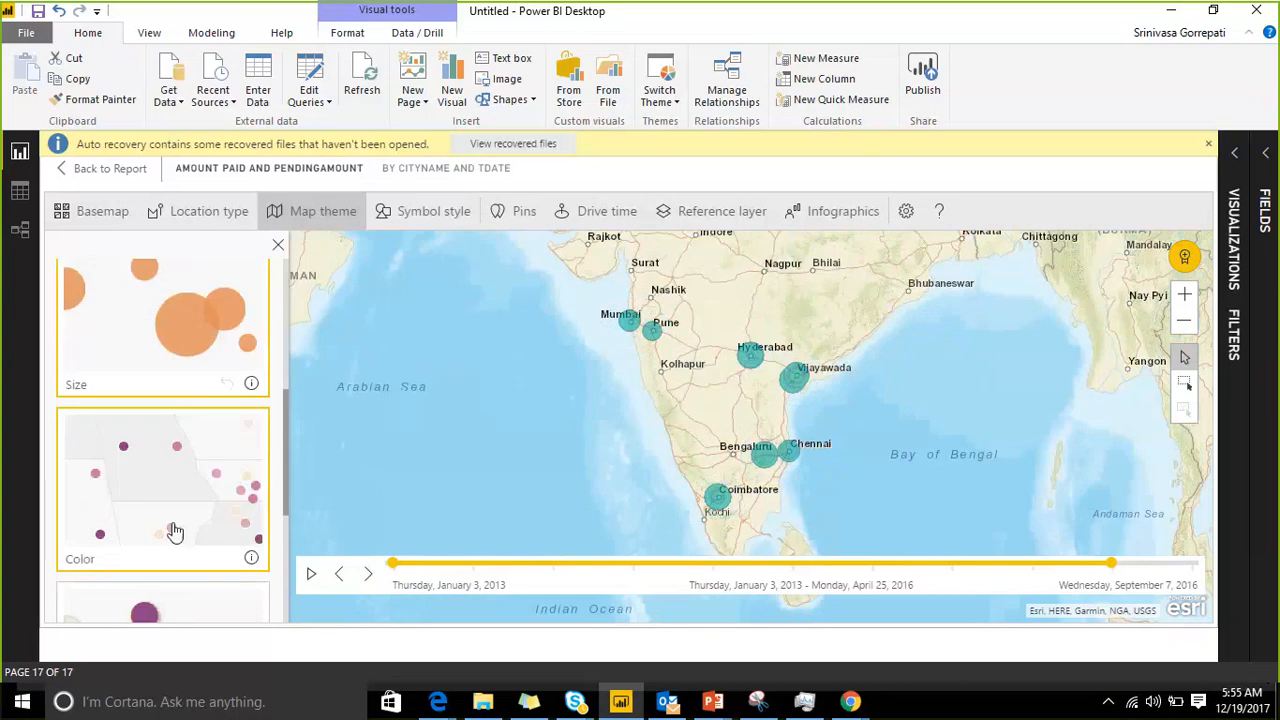
{"action": "left_click", "coordinate": [207, 492]}
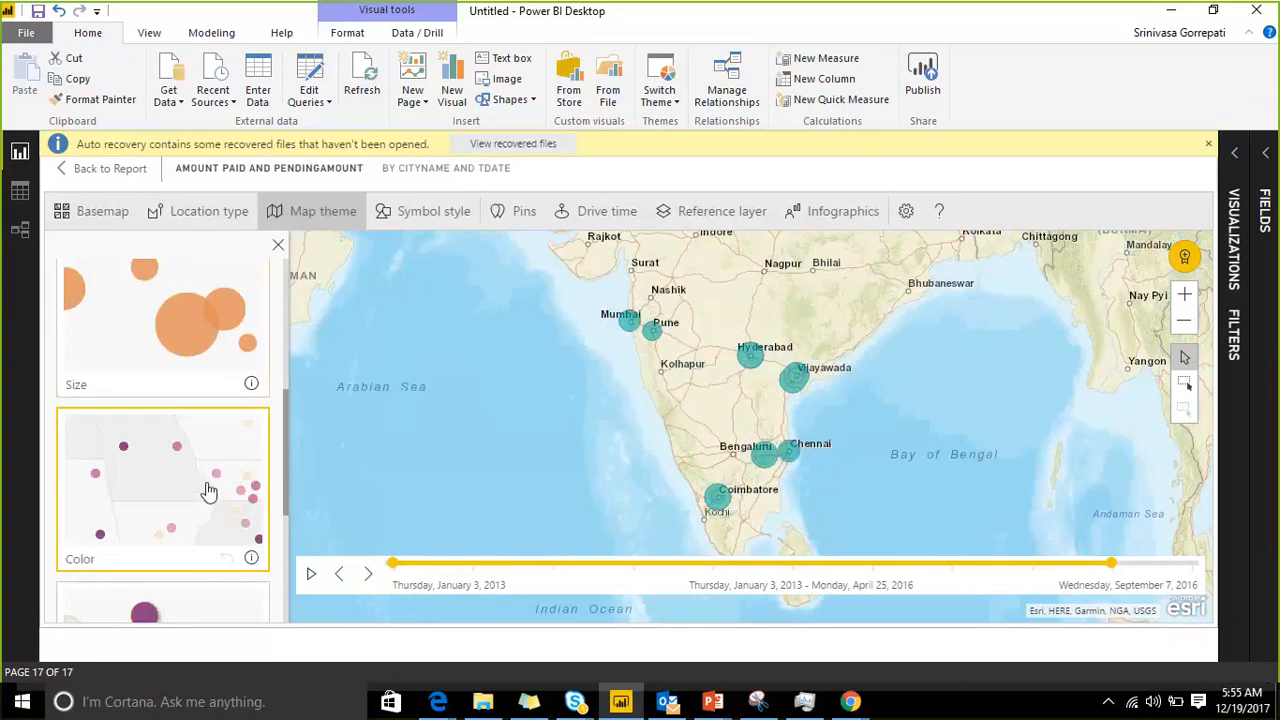
Step: Preview the Size & Color theme and set the map theme to Clustering
{"action": "scroll", "coordinate": [207, 492], "scroll_direction": "down", "scroll_amount": 3}
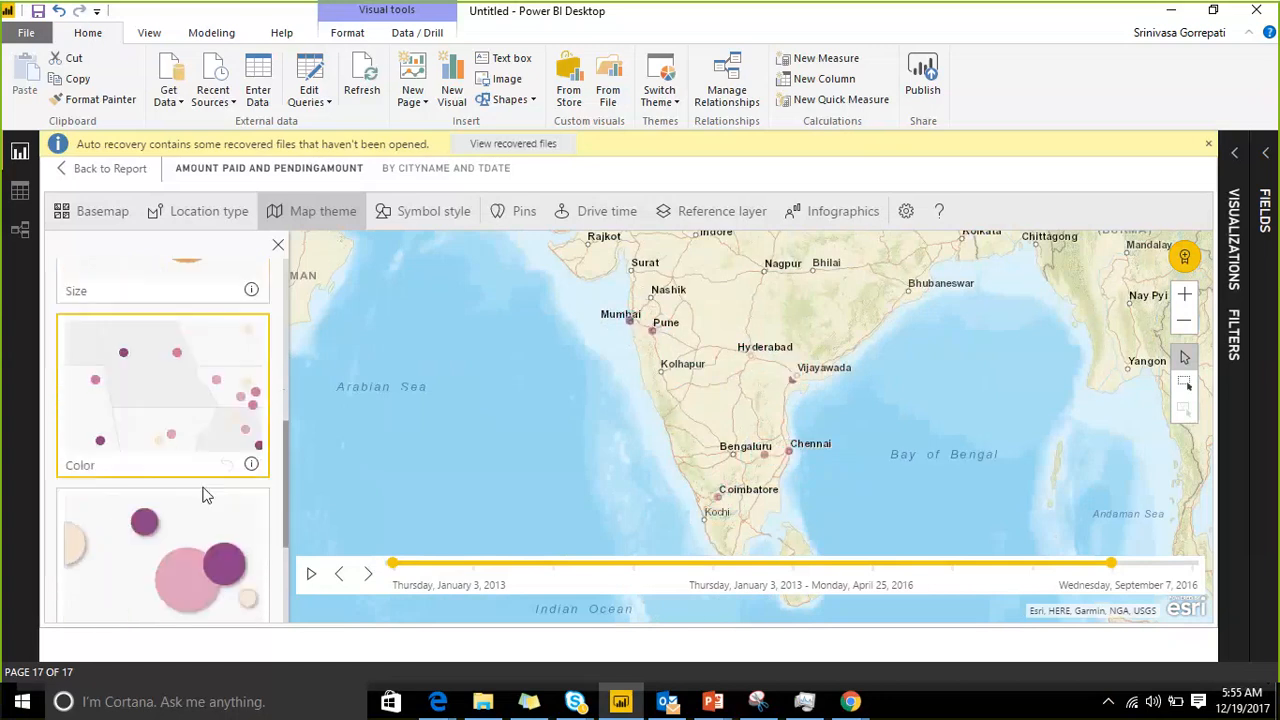
{"action": "left_click", "coordinate": [187, 410]}
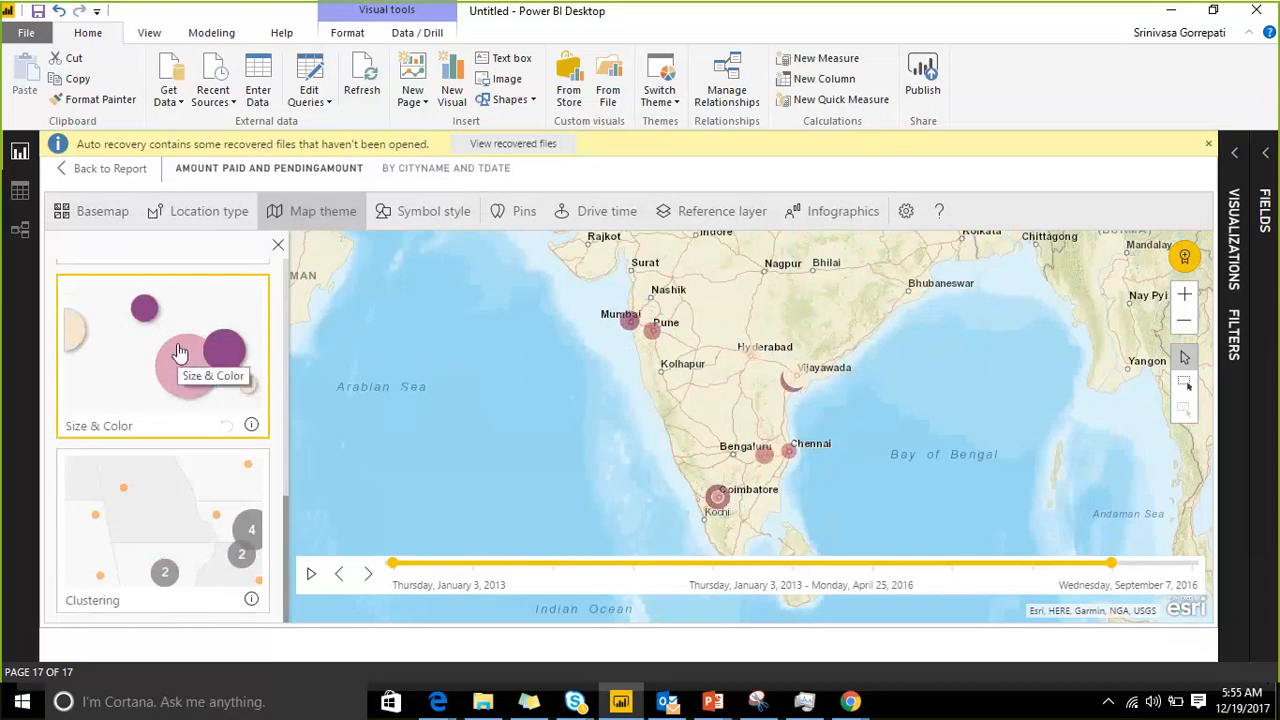
{"action": "left_click", "coordinate": [120, 526]}
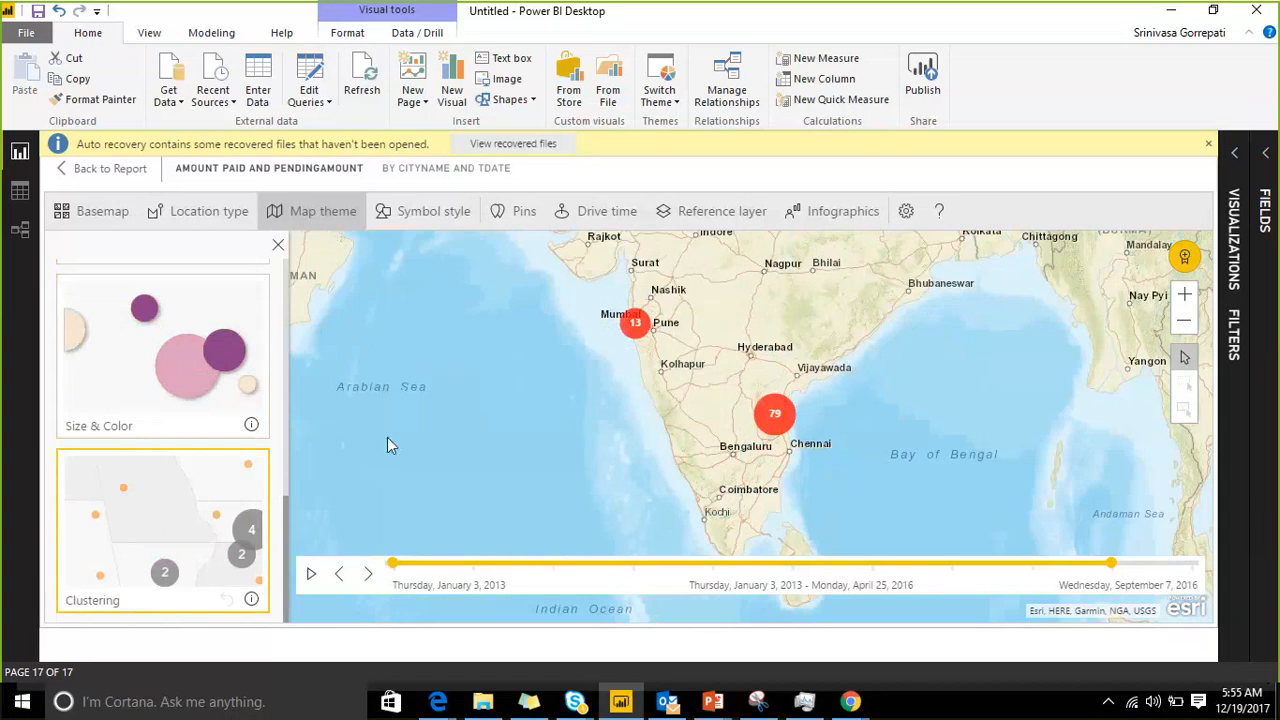
Step: Examine how the clusters break up around Hyderabad, Vijayawada, Chennai and Coimbatore at closer scales
{"action": "scroll", "coordinate": [388, 437], "scroll_direction": "up", "scroll_amount": 1}
{"action": "scroll", "coordinate": [469, 415], "scroll_direction": "up", "scroll_amount": 1}
{"action": "left_click_drag", "start_coordinate": [899, 347], "coordinate": [559, 397]}
{"action": "scroll", "coordinate": [867, 380], "scroll_direction": "up", "scroll_amount": 1}
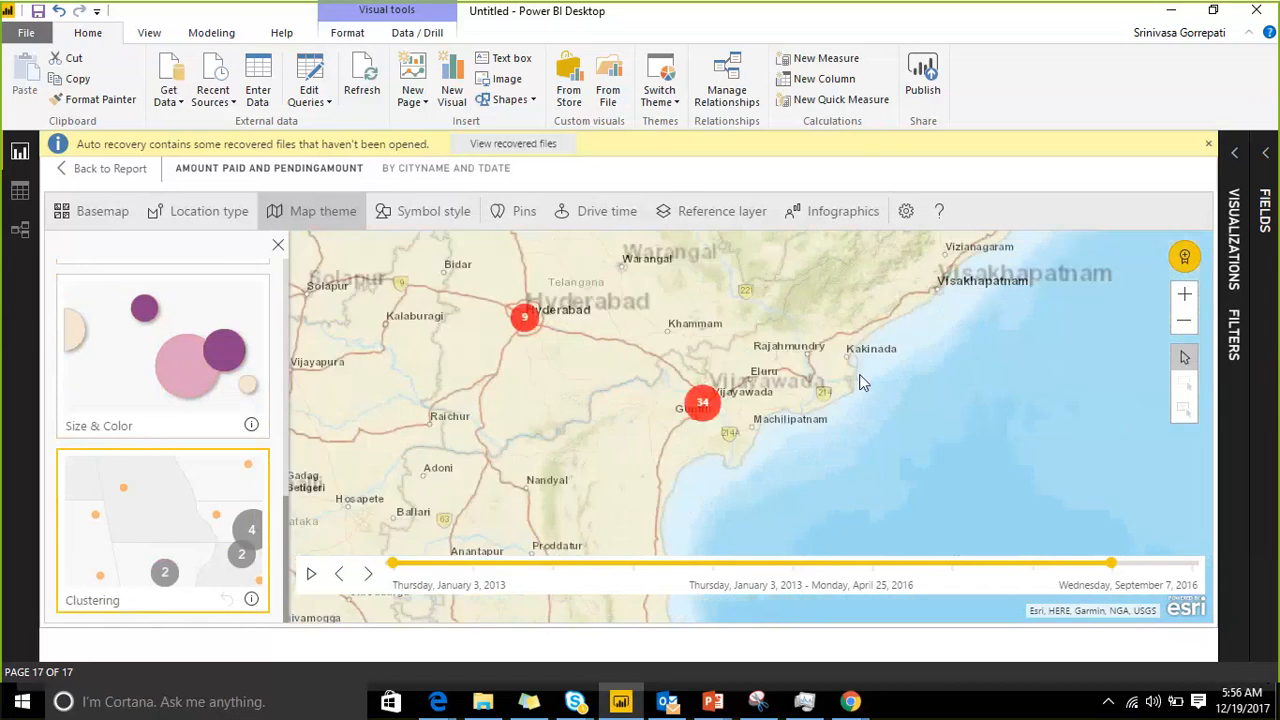
{"action": "left_click_drag", "start_coordinate": [856, 378], "coordinate": [934, 291]}
{"action": "scroll", "coordinate": [928, 313], "scroll_direction": "down", "scroll_amount": 1}
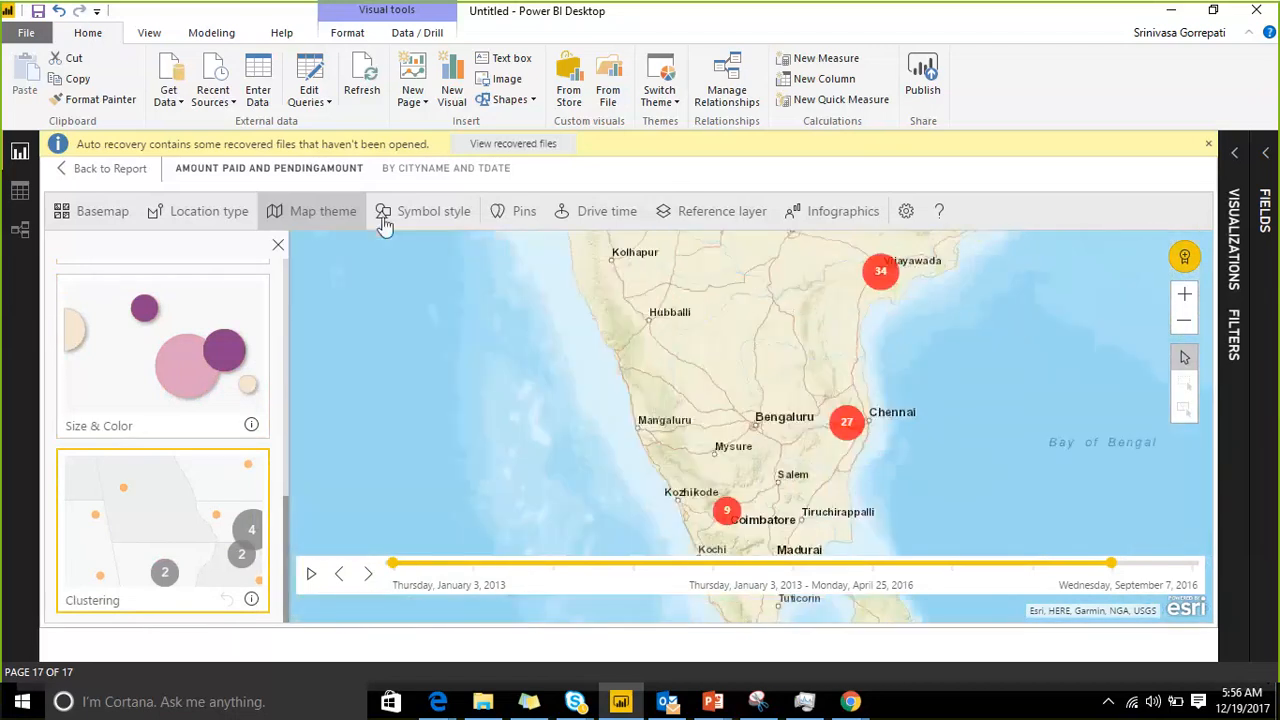
Step: Set the layer transparency of the cluster symbols to 59%
{"action": "left_click", "coordinate": [398, 217]}
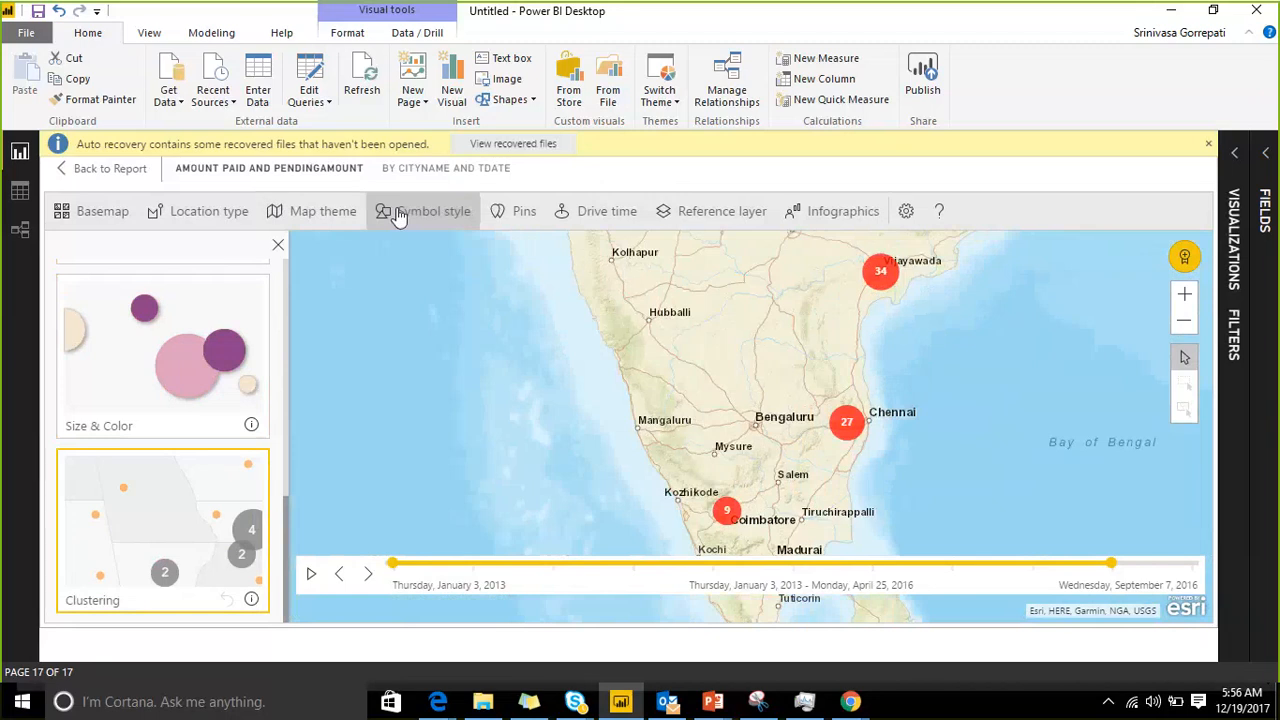
{"action": "left_click", "coordinate": [450, 214]}
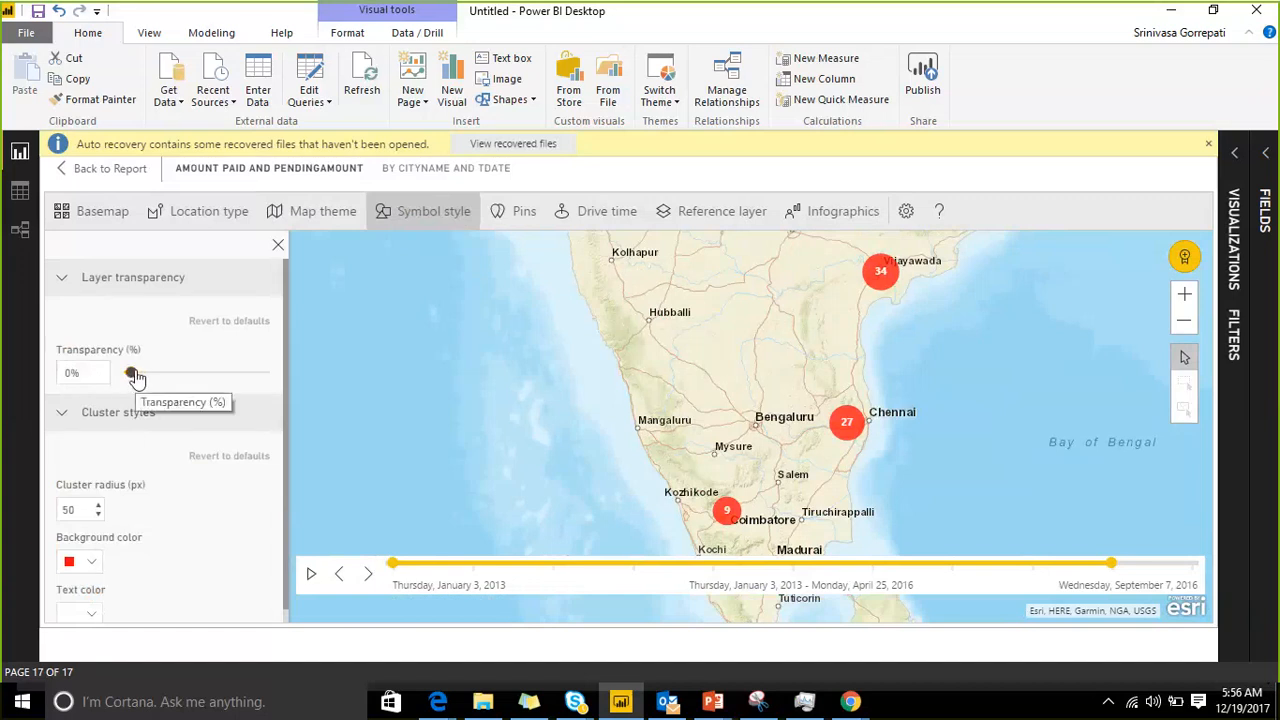
{"action": "left_click_drag", "start_coordinate": [130, 373], "coordinate": [208, 377]}
{"action": "scroll", "coordinate": [186, 430], "scroll_direction": "down", "scroll_amount": 1}
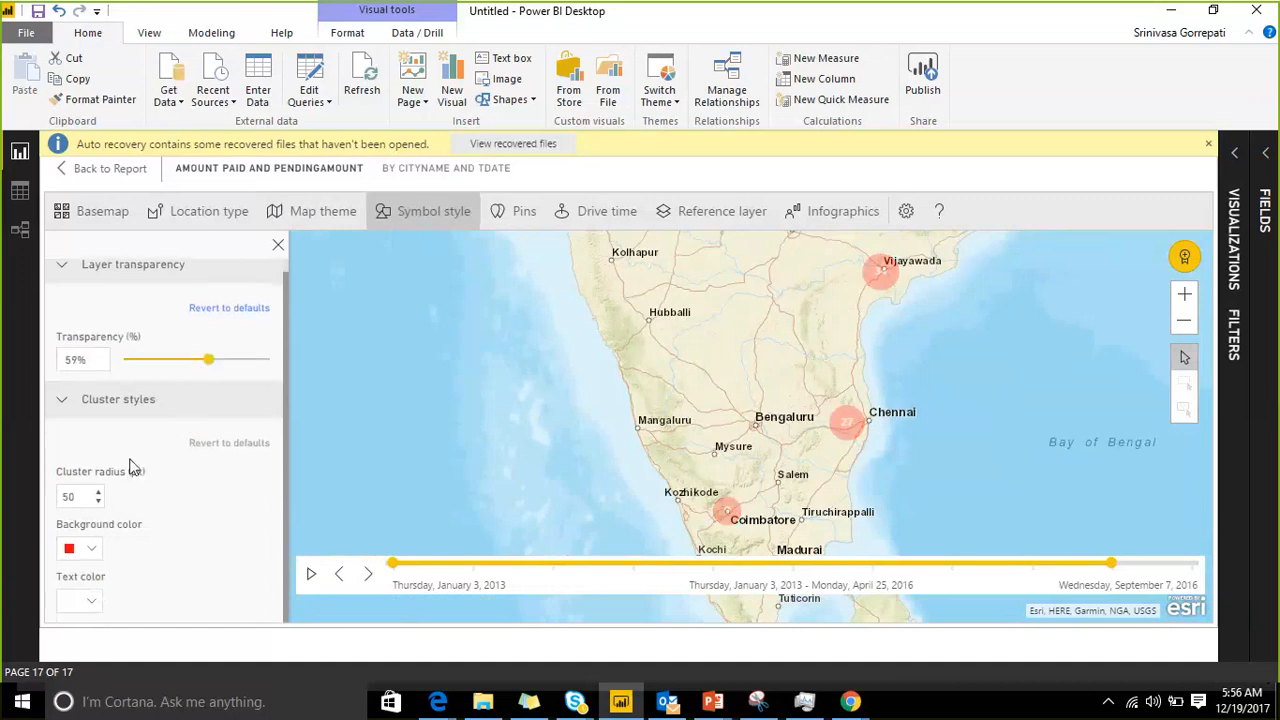
Step: Change the clusters' background color to yellow and their text color to dark red
{"action": "left_click", "coordinate": [92, 556]}
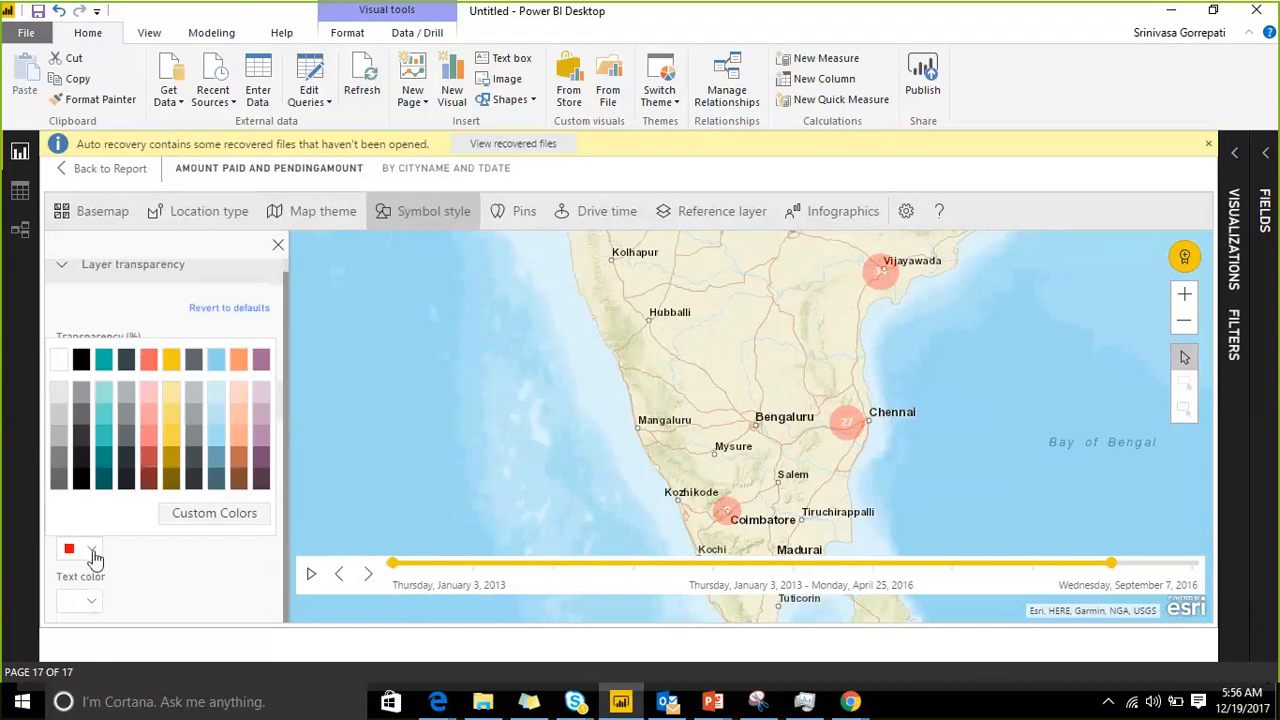
{"action": "left_click", "coordinate": [167, 435]}
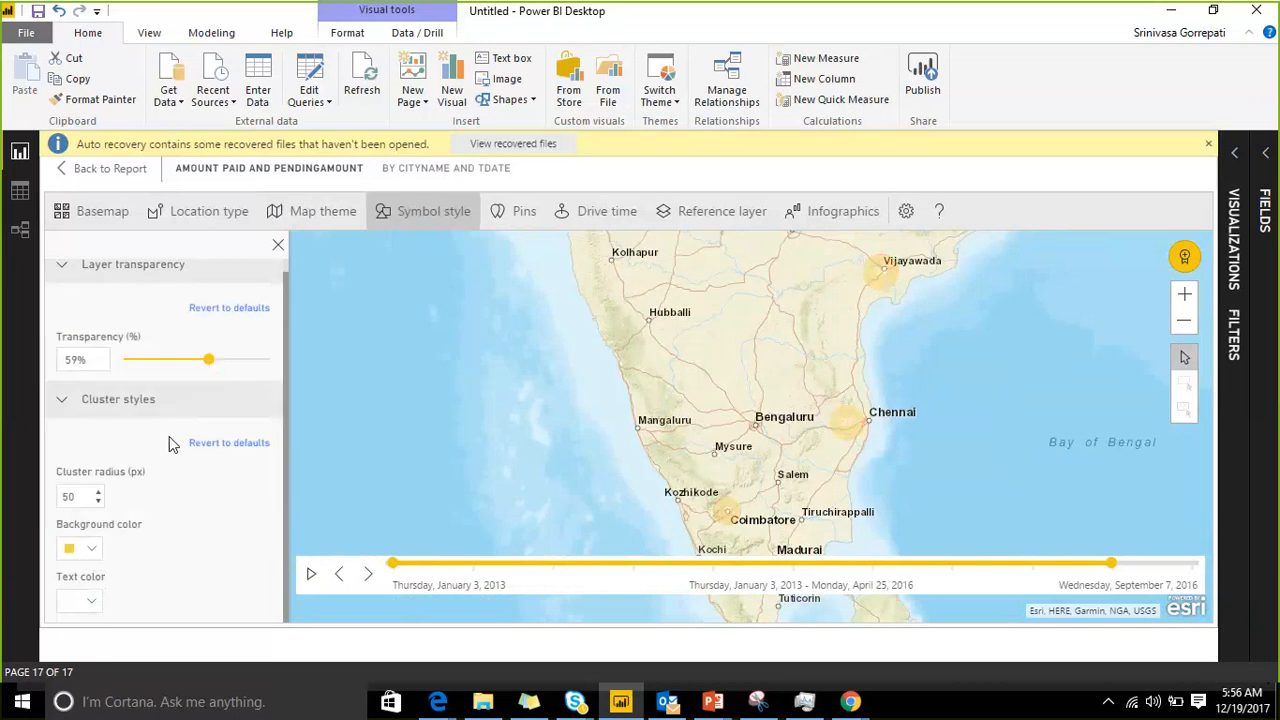
{"action": "left_click", "coordinate": [91, 605]}
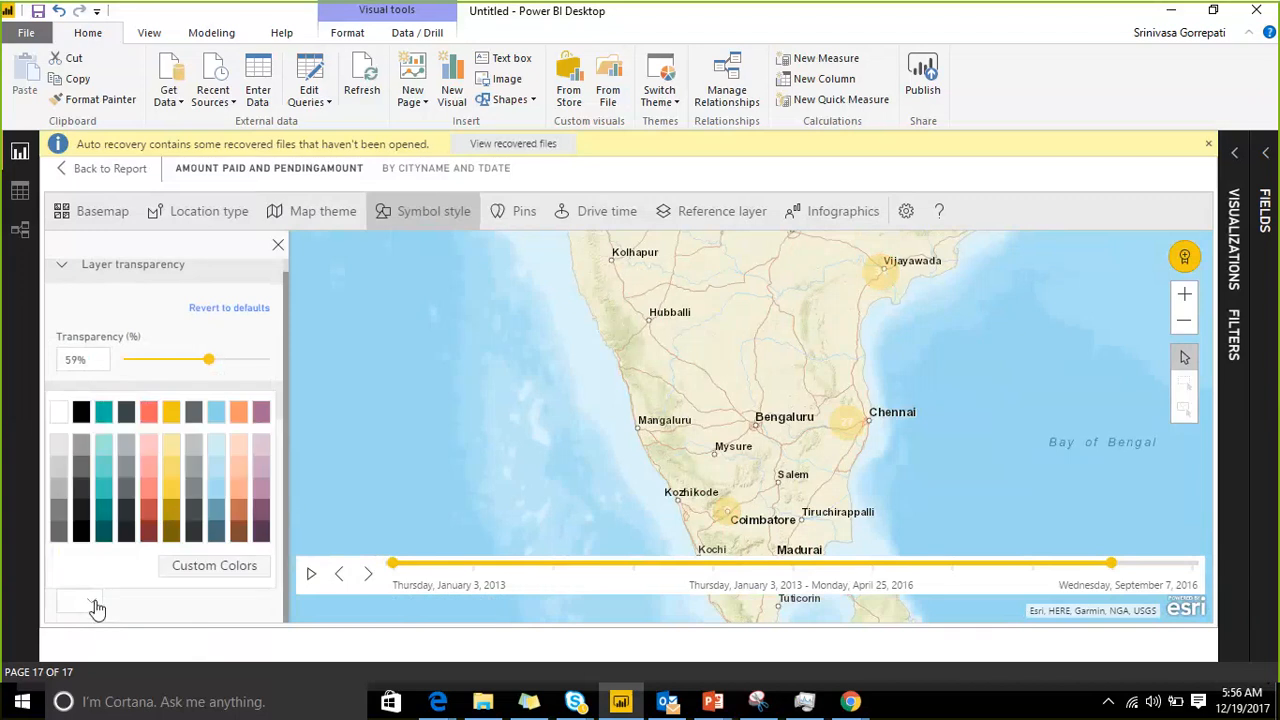
{"action": "left_click", "coordinate": [149, 513]}
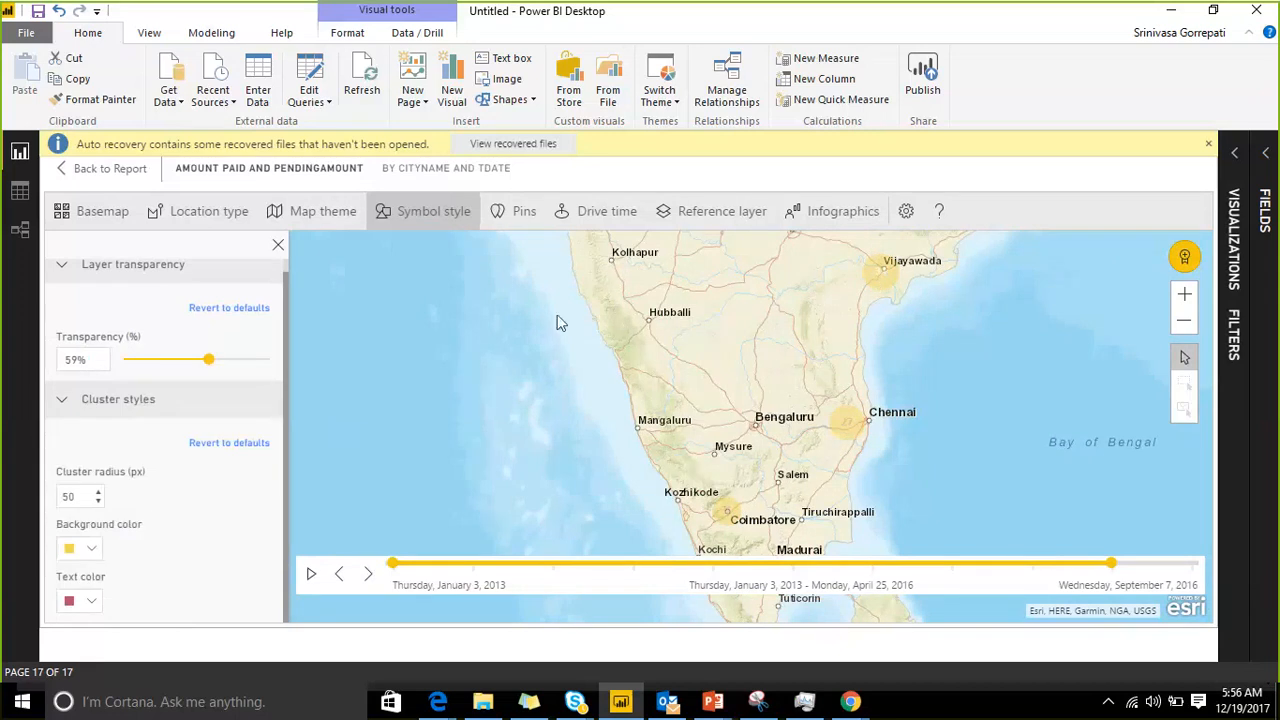
Step: Reduce the cluster layer's transparency to 28%
{"action": "left_click", "coordinate": [70, 402]}
{"action": "left_click", "coordinate": [88, 406]}
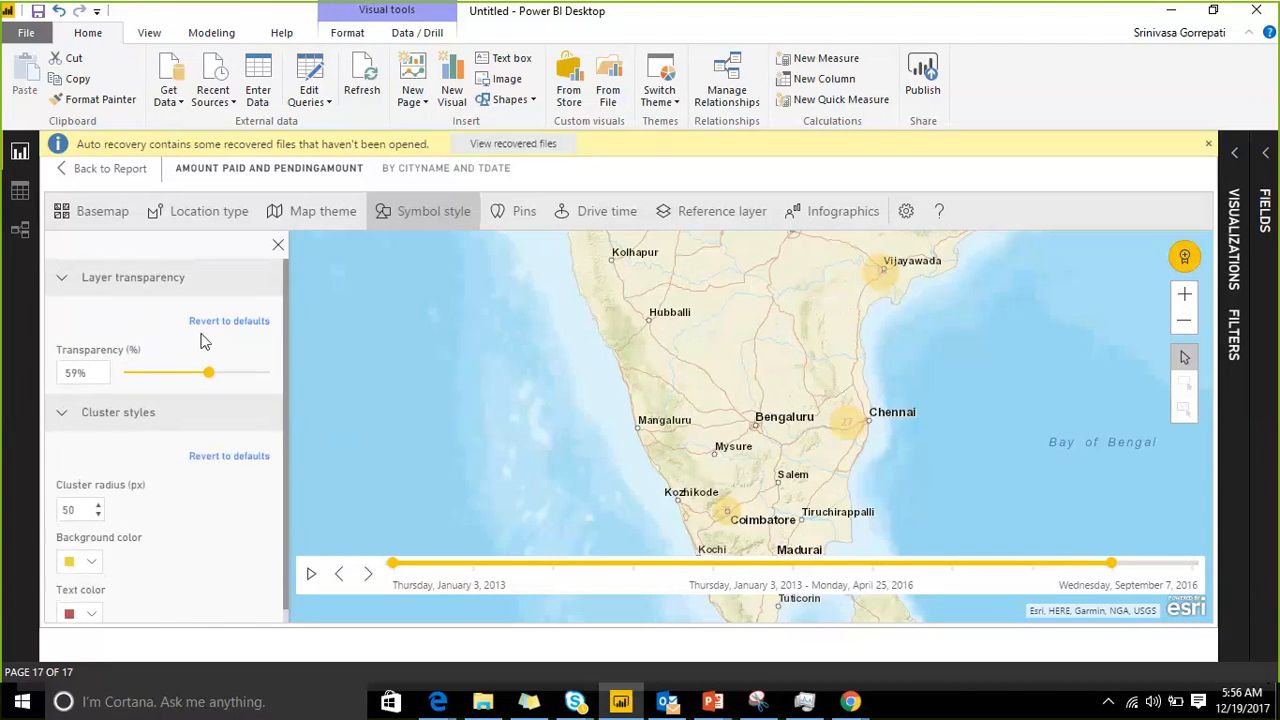
{"action": "scroll", "coordinate": [175, 450], "scroll_direction": "down", "scroll_amount": 1}
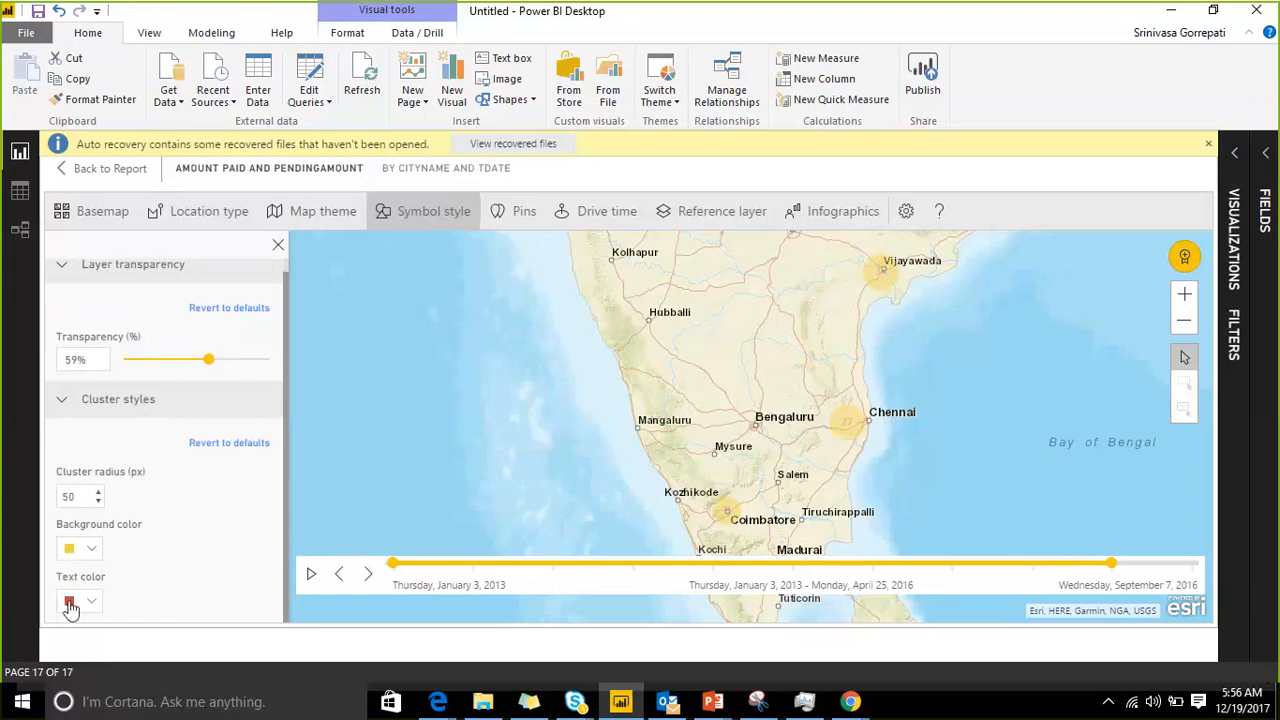
{"action": "left_click_drag", "start_coordinate": [208, 364], "coordinate": [170, 370]}
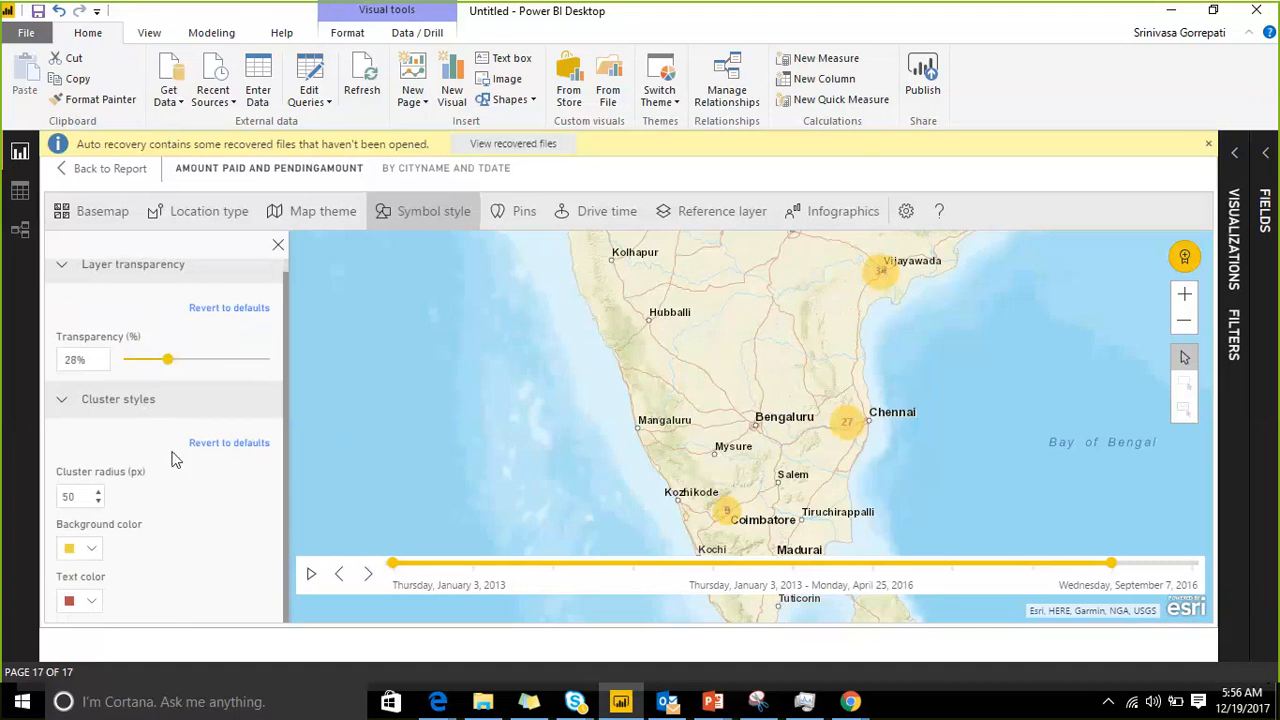
Step: Add a pin for Hyderabad, Telangana, IND and extend the time range's end to September 7, 2016
{"action": "left_click", "coordinate": [470, 225]}
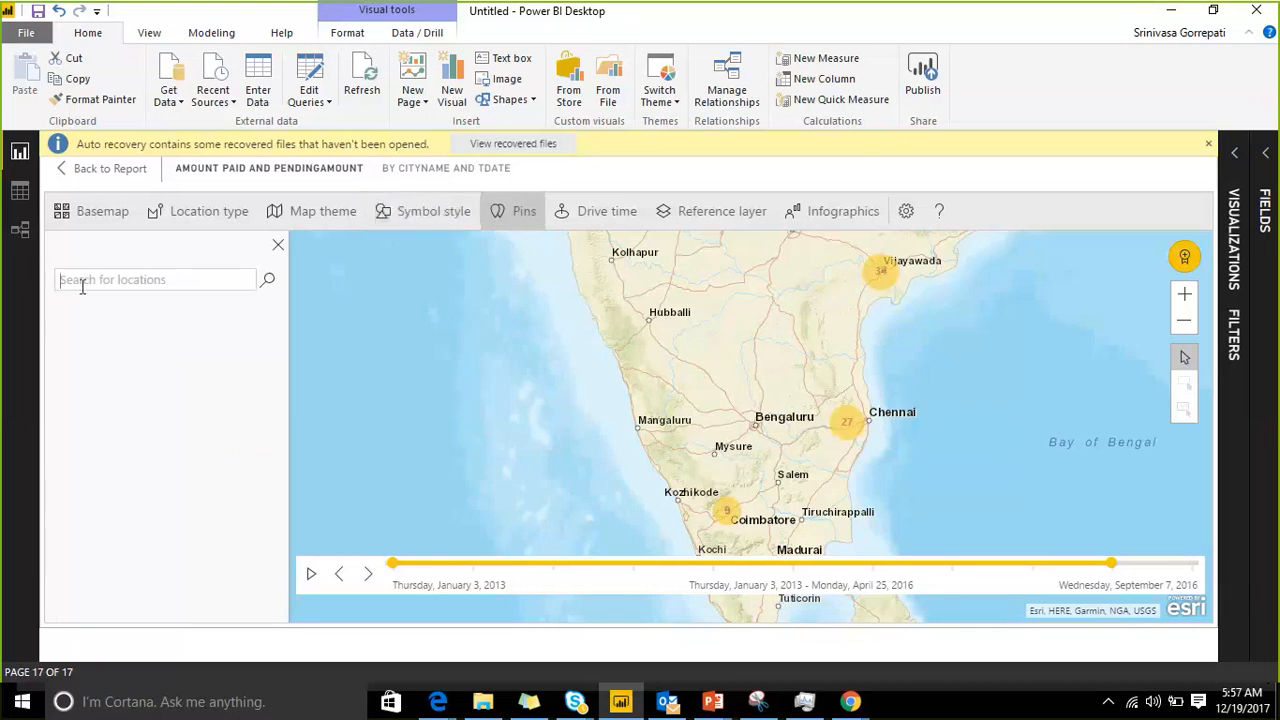
{"action": "type", "text": "HYdera"}
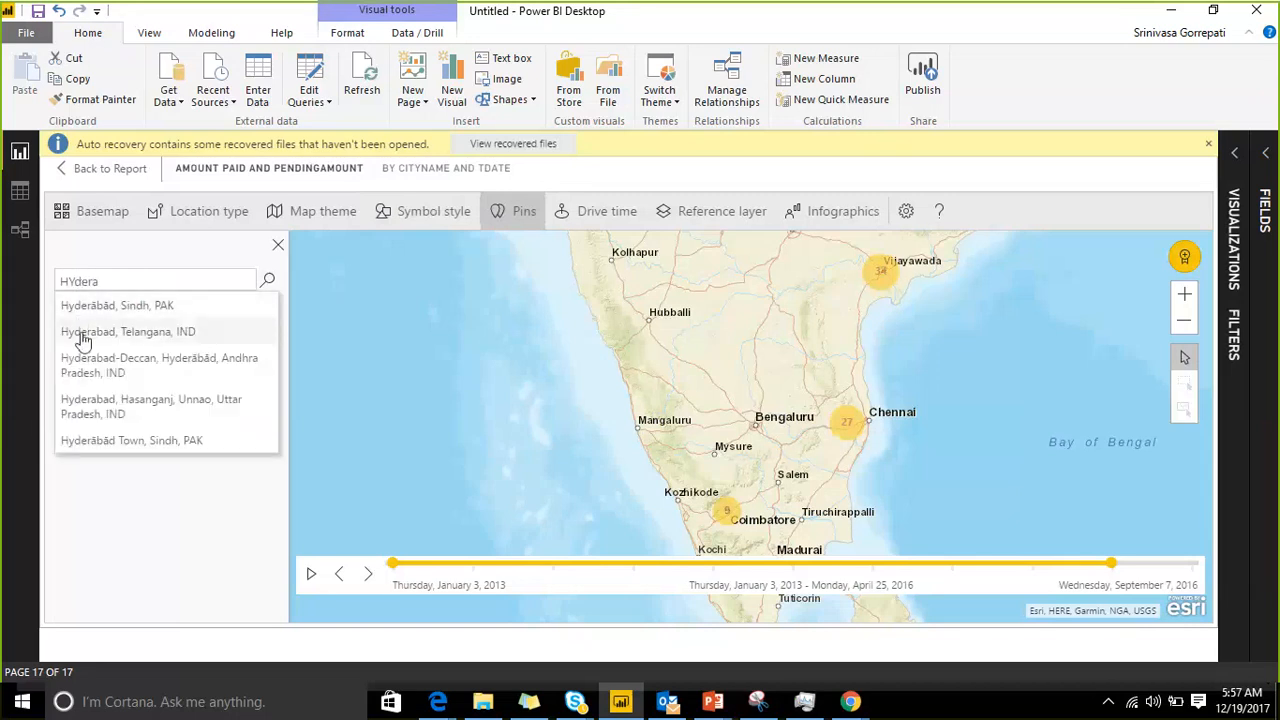
{"action": "left_click", "coordinate": [82, 332]}
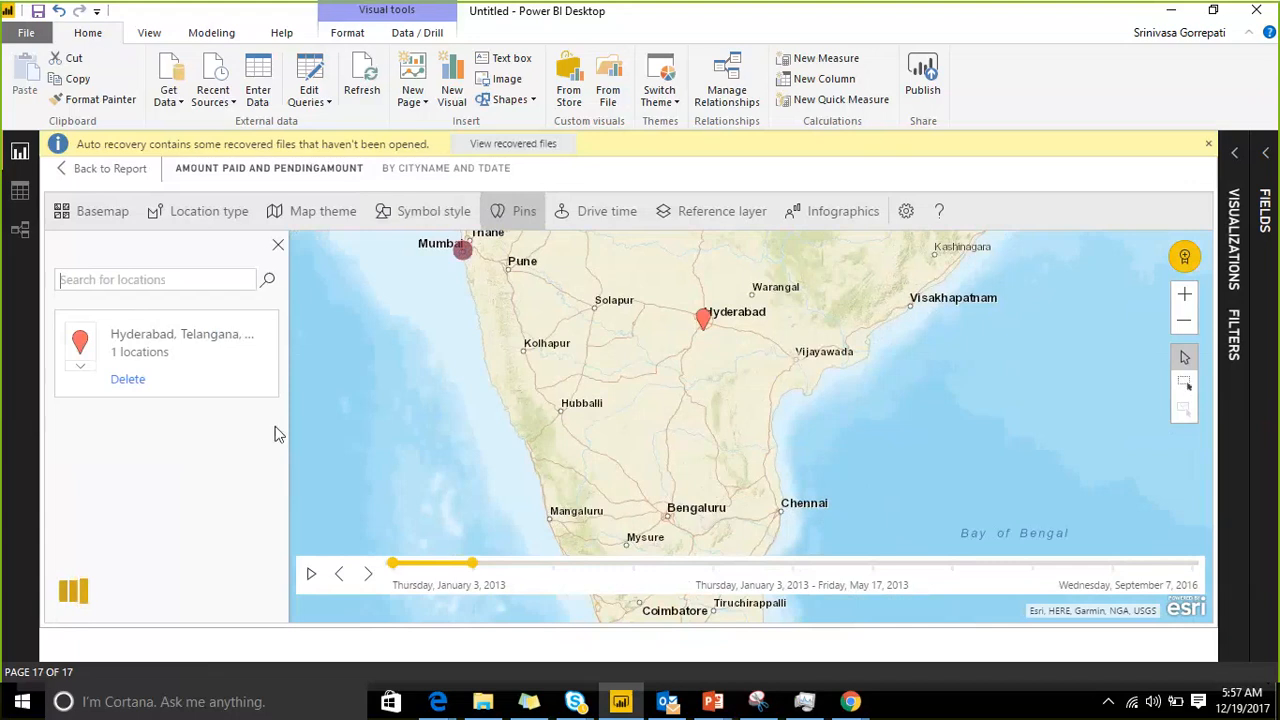
{"action": "left_click_drag", "start_coordinate": [474, 565], "coordinate": [1191, 565]}
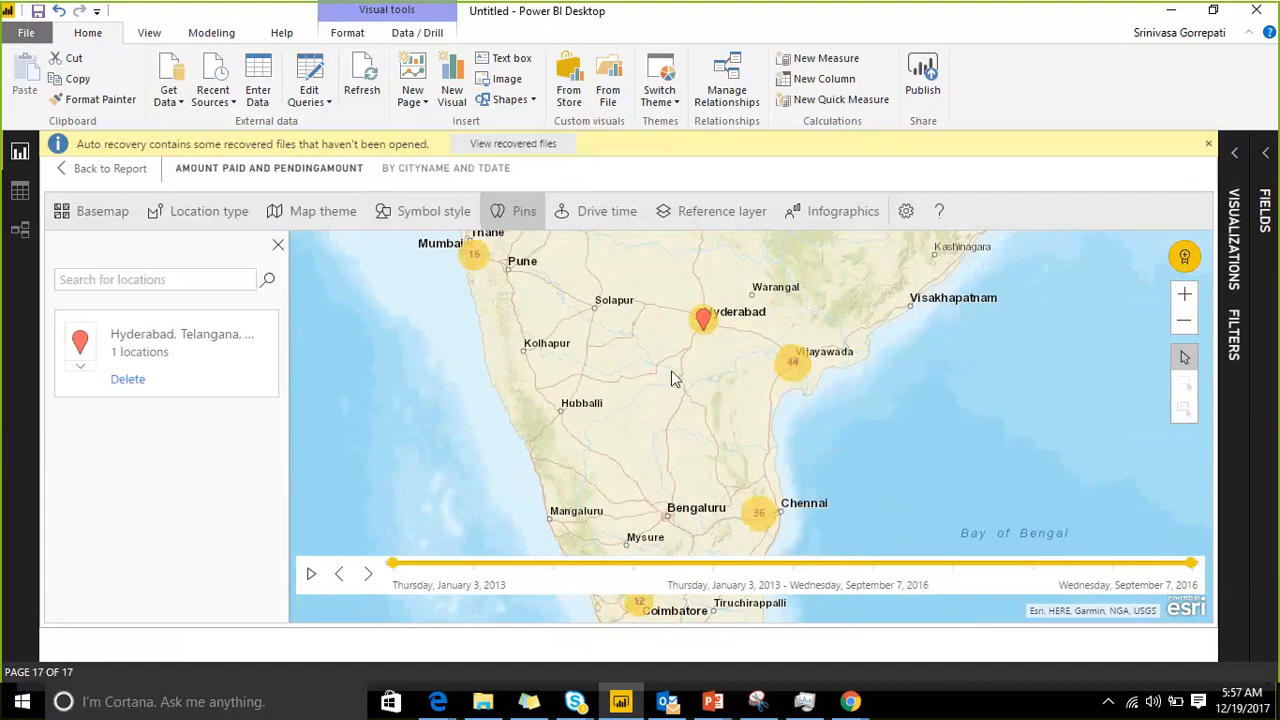
Step: Select the Hyderabad location on the map as the drive-time starting point with box selection
{"action": "left_click", "coordinate": [549, 217]}
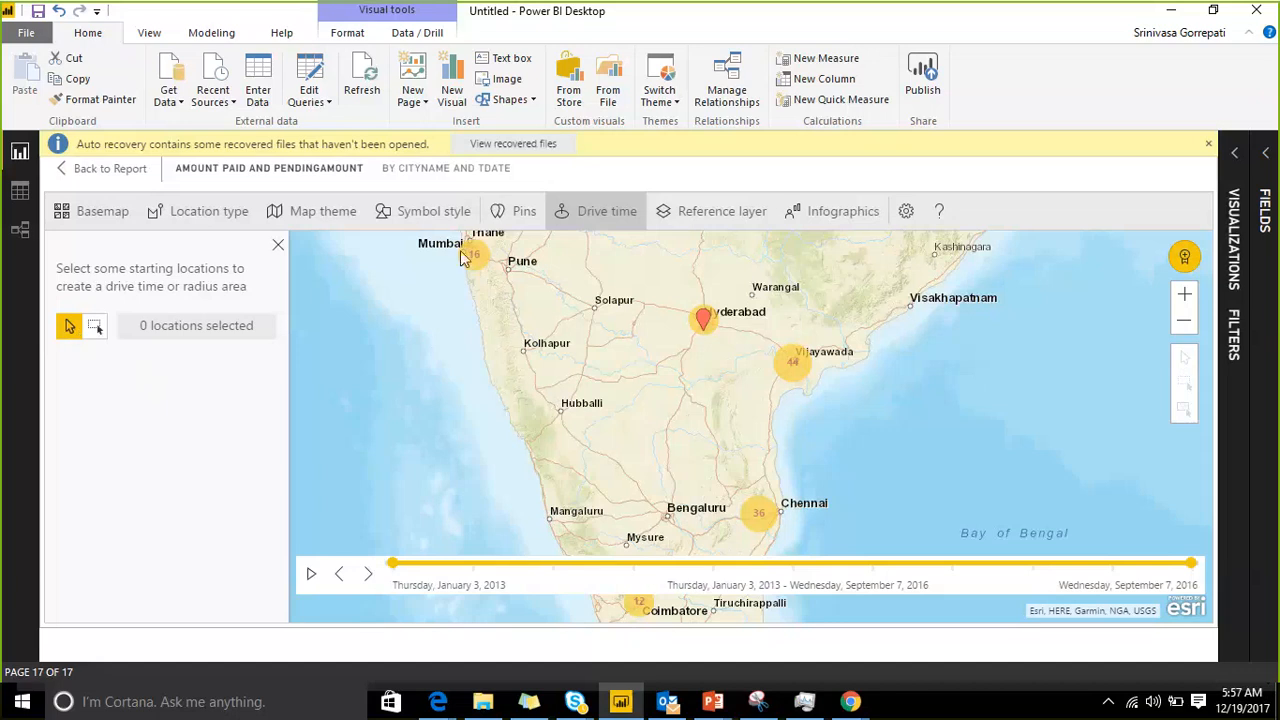
{"action": "left_click_drag", "start_coordinate": [454, 240], "coordinate": [451, 291]}
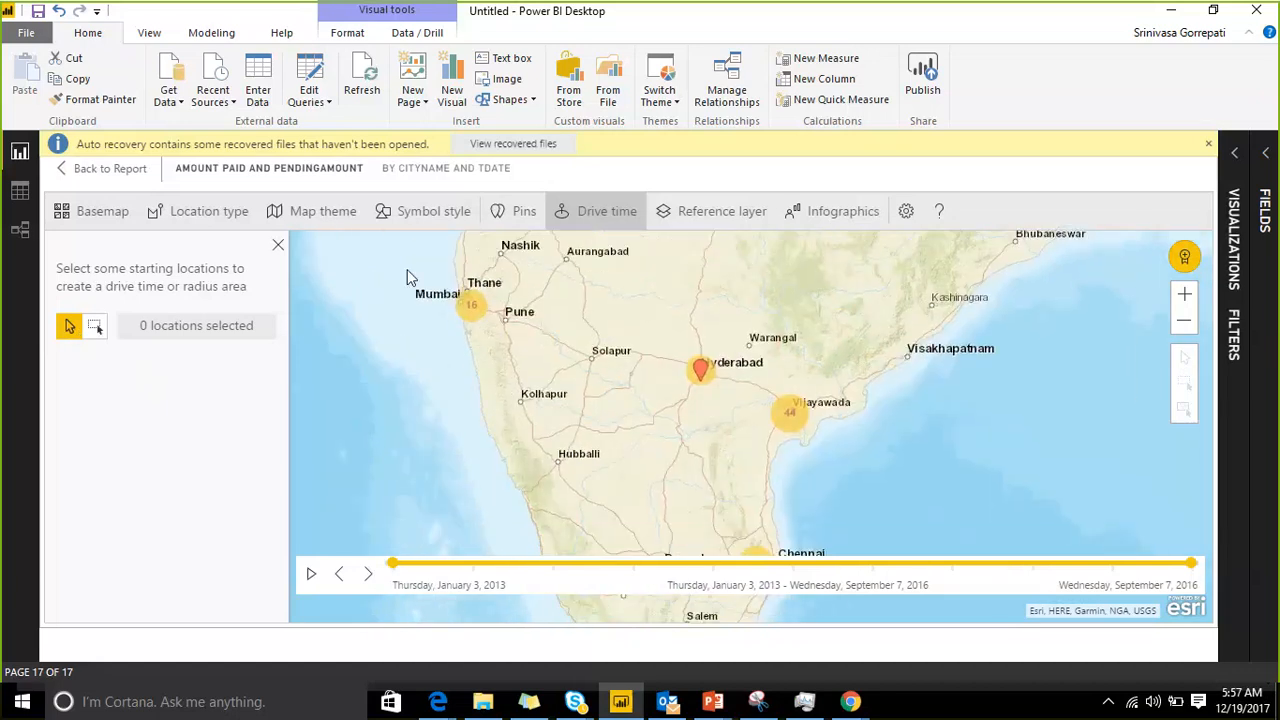
{"action": "left_click", "coordinate": [95, 325]}
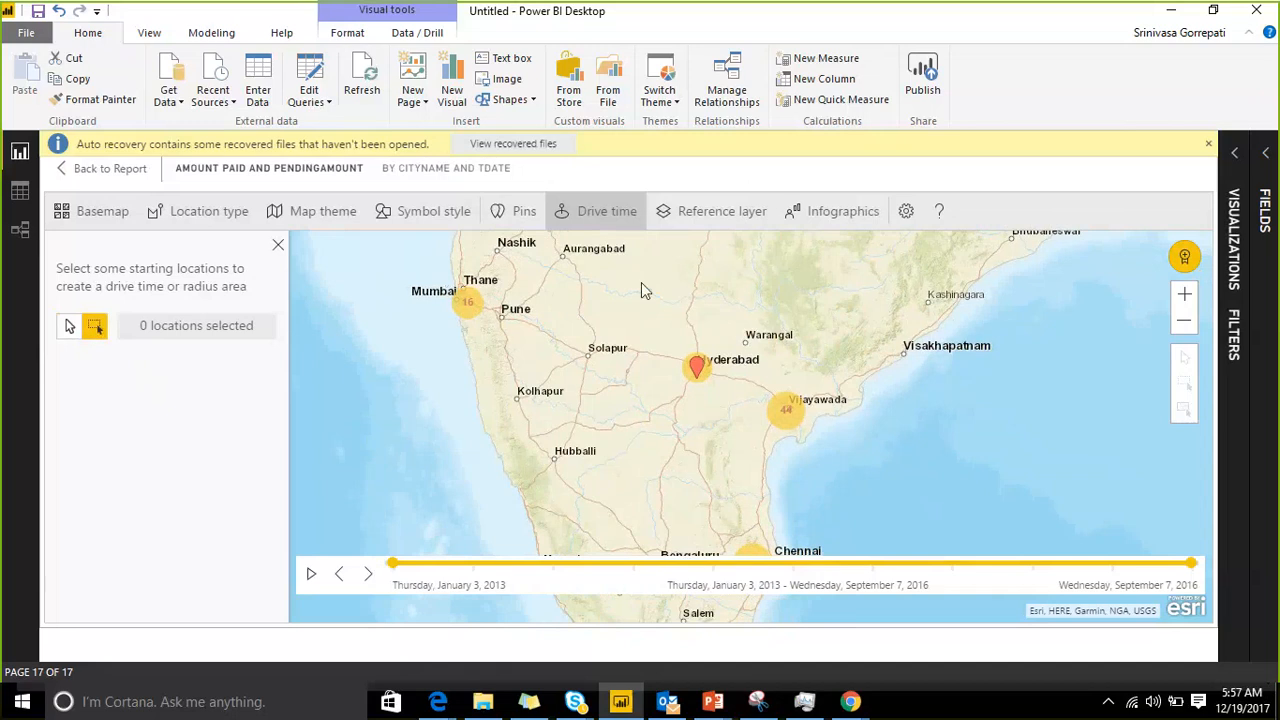
{"action": "left_click_drag", "start_coordinate": [442, 270], "coordinate": [752, 423]}
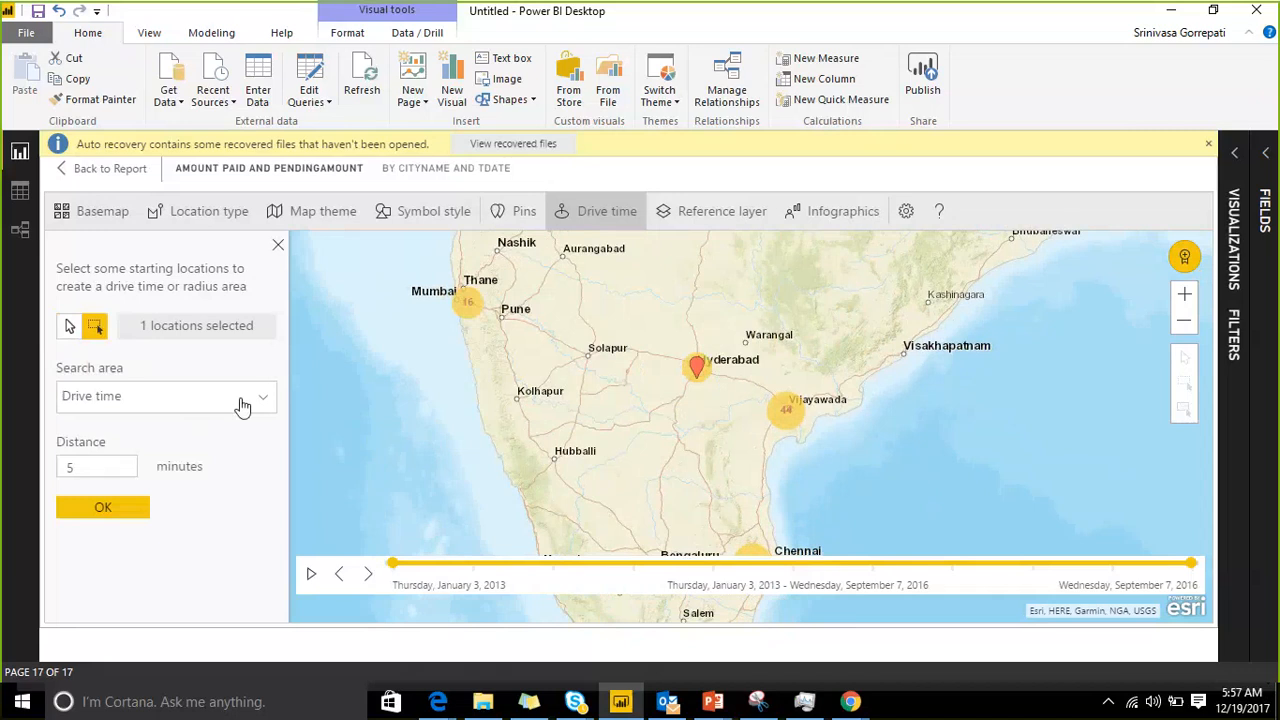
Step: Try to create a 150-minute drive-time area around the selected location
{"action": "double_click", "coordinate": [94, 461]}
{"action": "type", "text": "150"}
{"action": "left_click", "coordinate": [82, 509]}
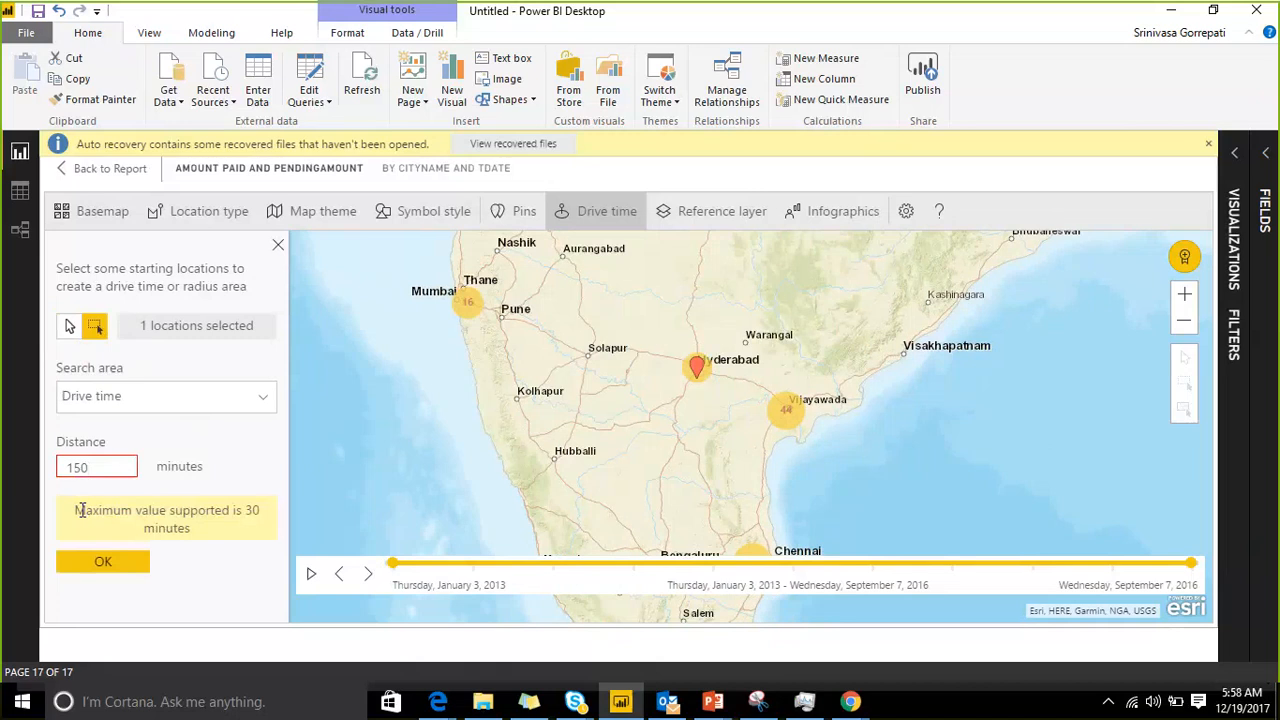
Step: Create a 30-minute drive-time area around the selected Hyderabad location
{"action": "double_click", "coordinate": [118, 470]}
{"action": "type", "text": "30"}
{"action": "left_click", "coordinate": [106, 564]}
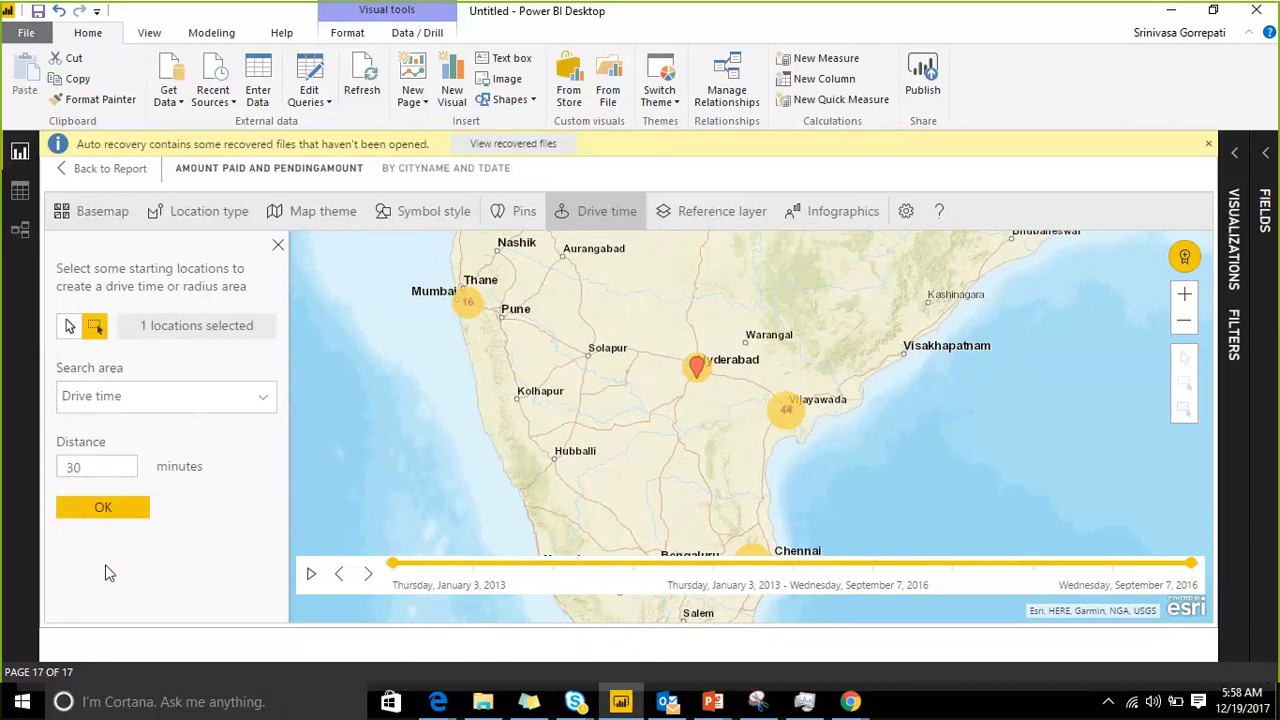
{"action": "left_click", "coordinate": [134, 509]}
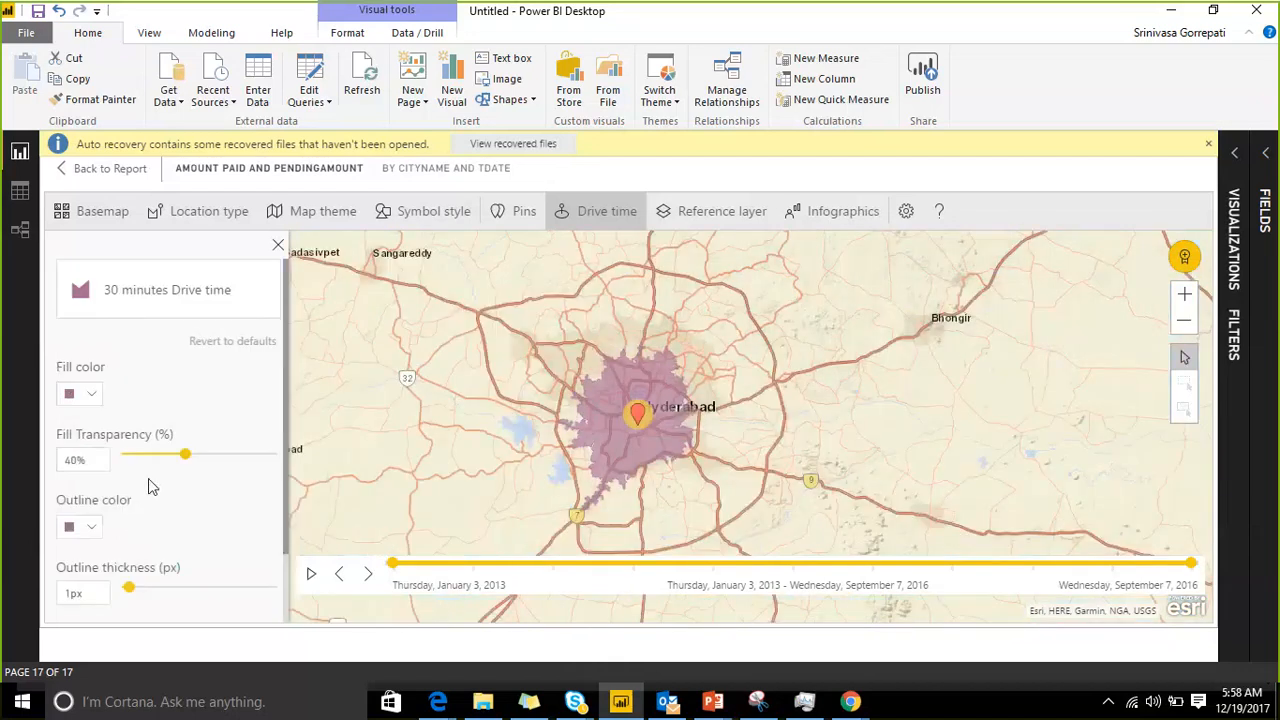
{"action": "scroll", "coordinate": [531, 417], "scroll_direction": "down", "scroll_amount": 3}
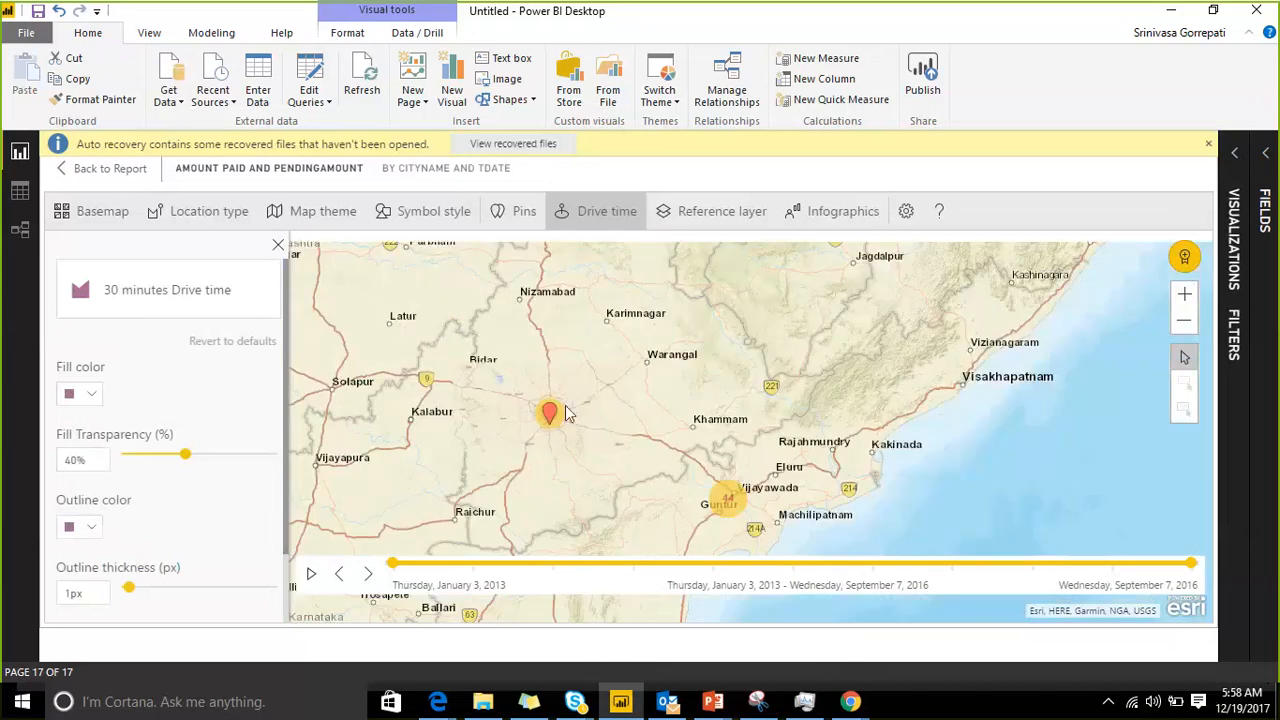
Step: Add the 2016 USA Average Household Size demographic reference layer to the map
{"action": "left_click", "coordinate": [743, 218]}
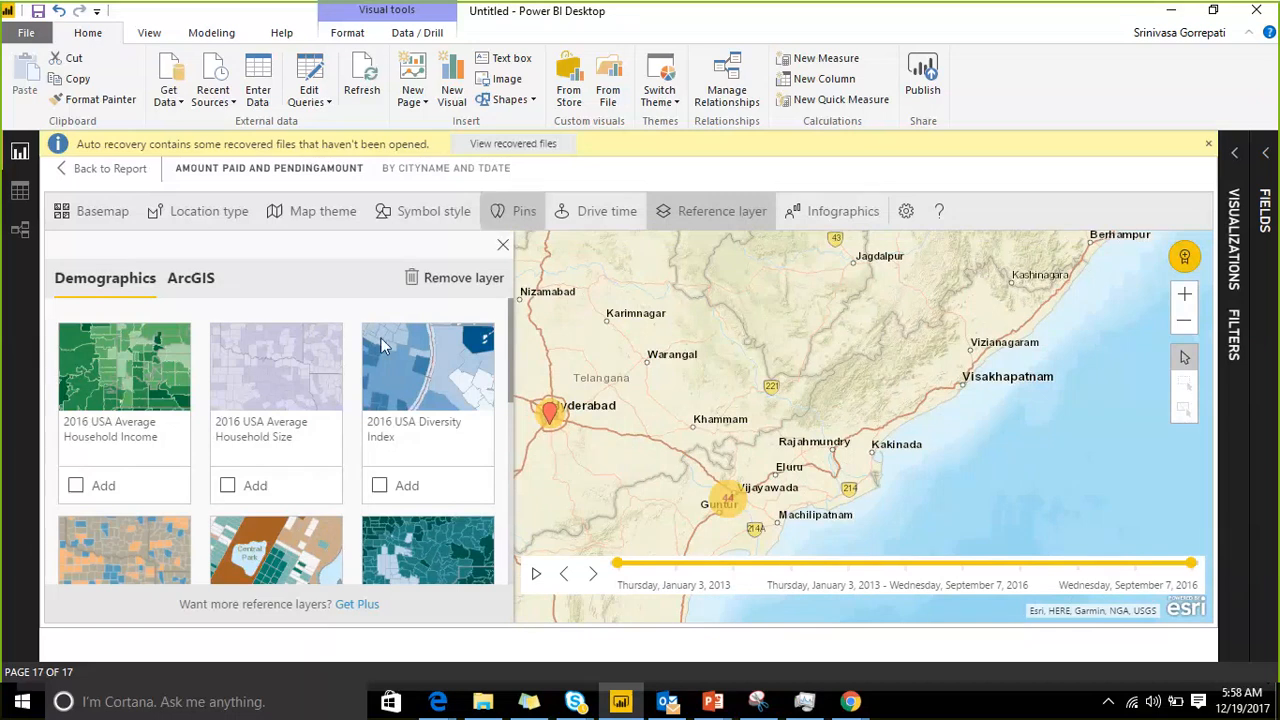
{"action": "scroll", "coordinate": [398, 372], "scroll_direction": "down", "scroll_amount": 10}
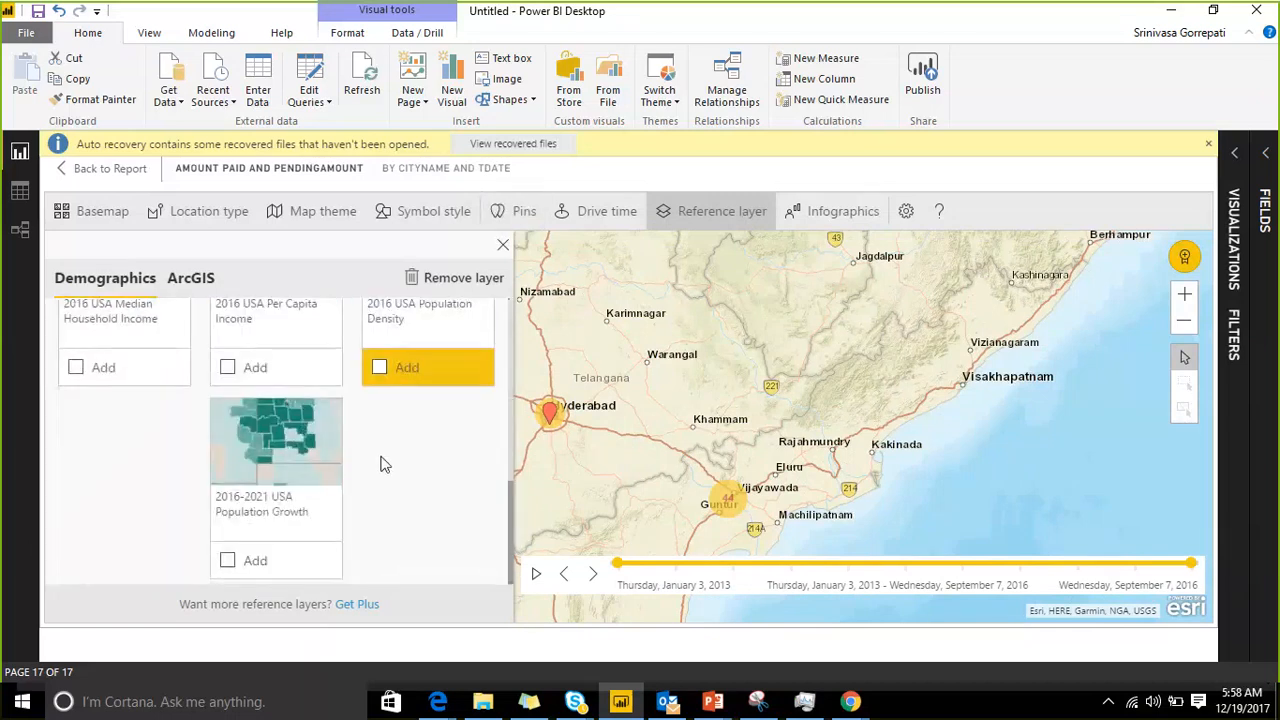
{"action": "scroll", "coordinate": [383, 463], "scroll_direction": "up", "scroll_amount": 5}
{"action": "scroll", "coordinate": [383, 463], "scroll_direction": "up", "scroll_amount": 2}
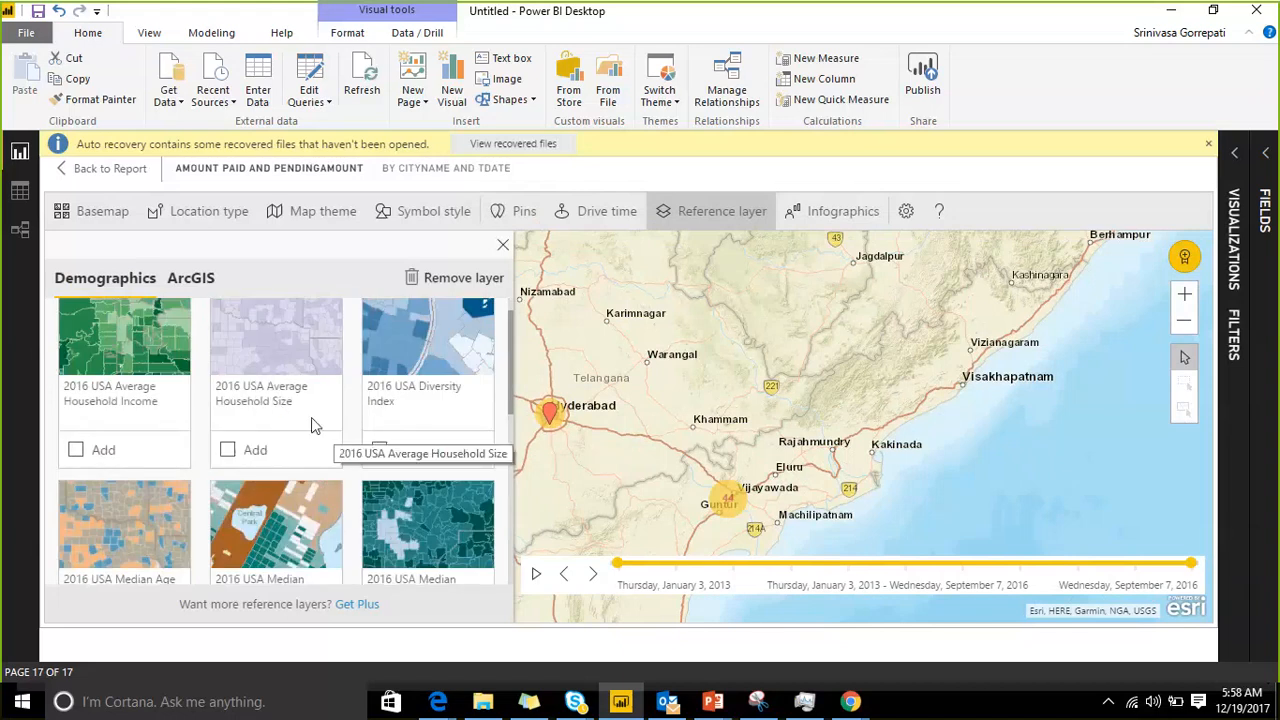
{"action": "left_click", "coordinate": [226, 452]}
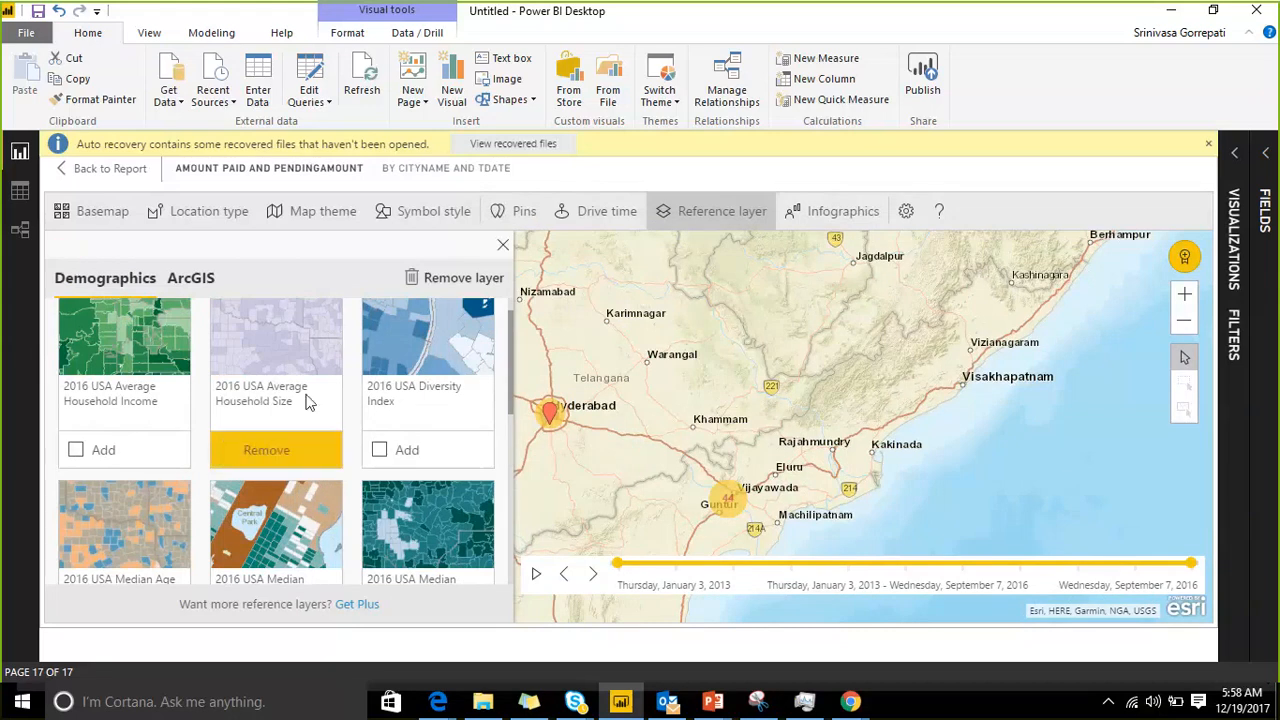
{"action": "scroll", "coordinate": [310, 430], "scroll_direction": "down", "scroll_amount": 5}
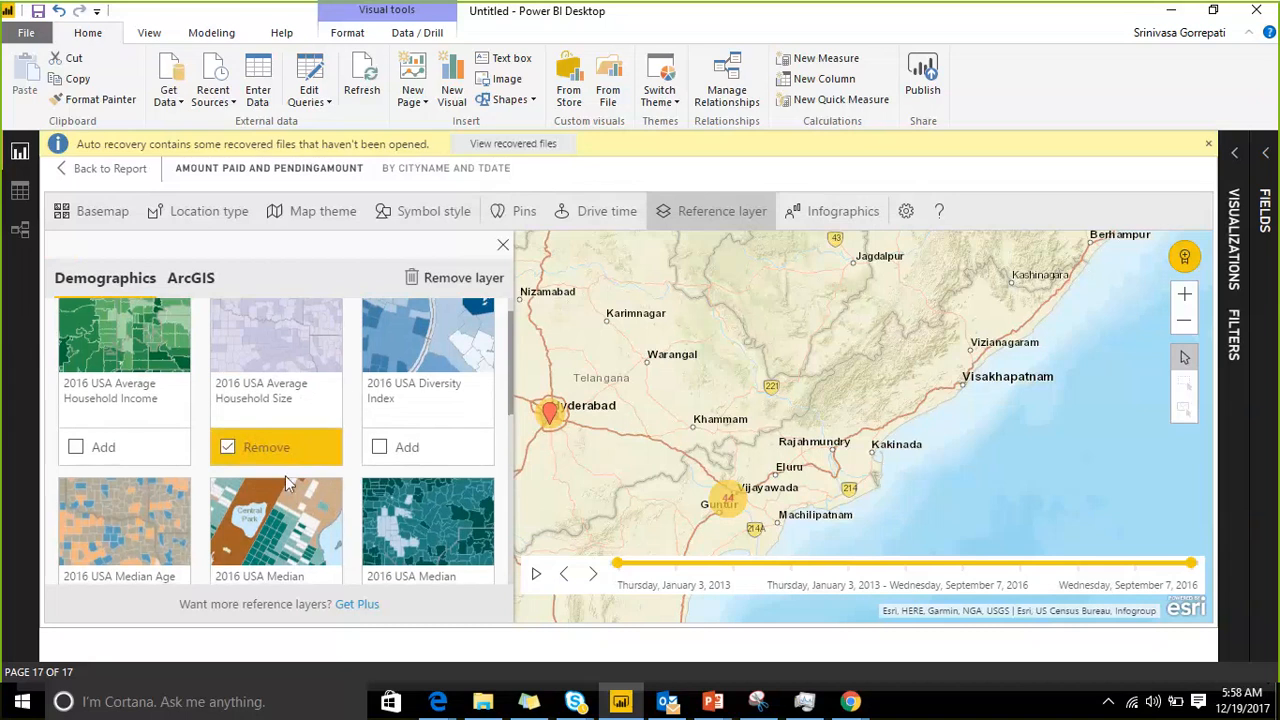
{"action": "scroll", "coordinate": [361, 413], "scroll_direction": "up", "scroll_amount": 5}
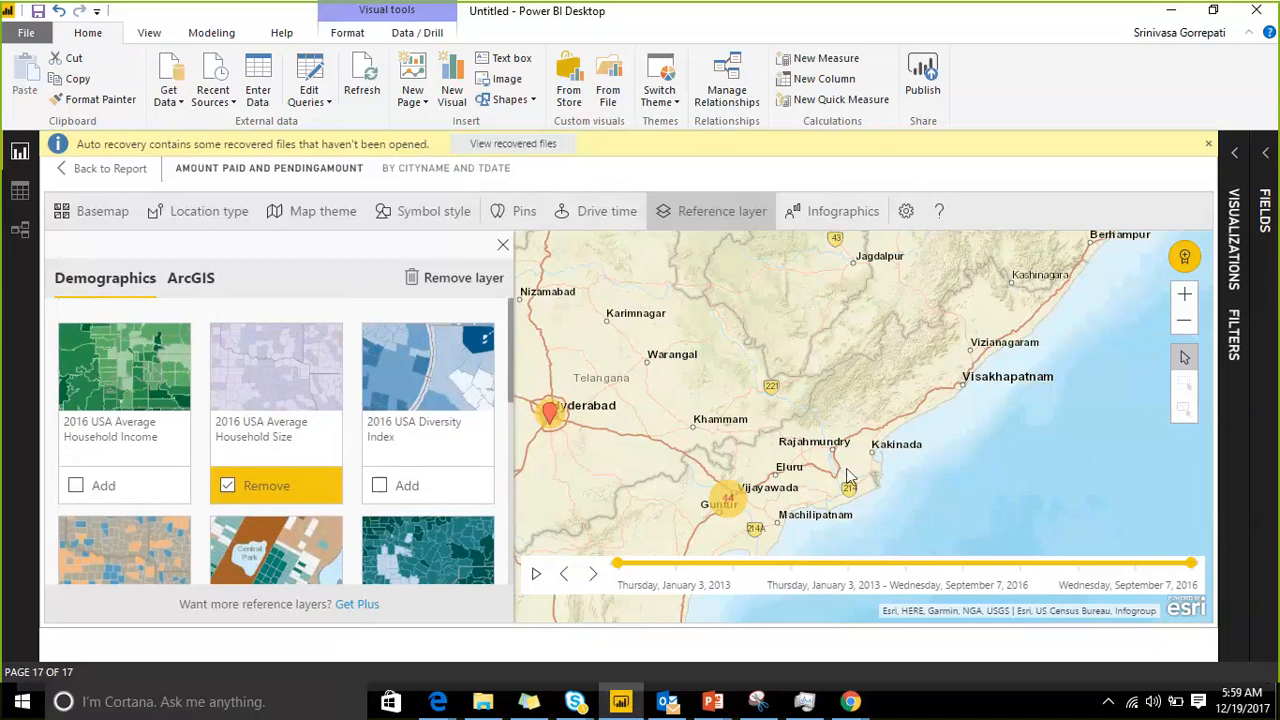
Step: Examine the map beyond India for the added reference layer and browse the other demographic layers
{"action": "scroll", "coordinate": [849, 467], "scroll_direction": "down", "scroll_amount": 1}
{"action": "scroll", "coordinate": [849, 467], "scroll_direction": "down", "scroll_amount": 2}
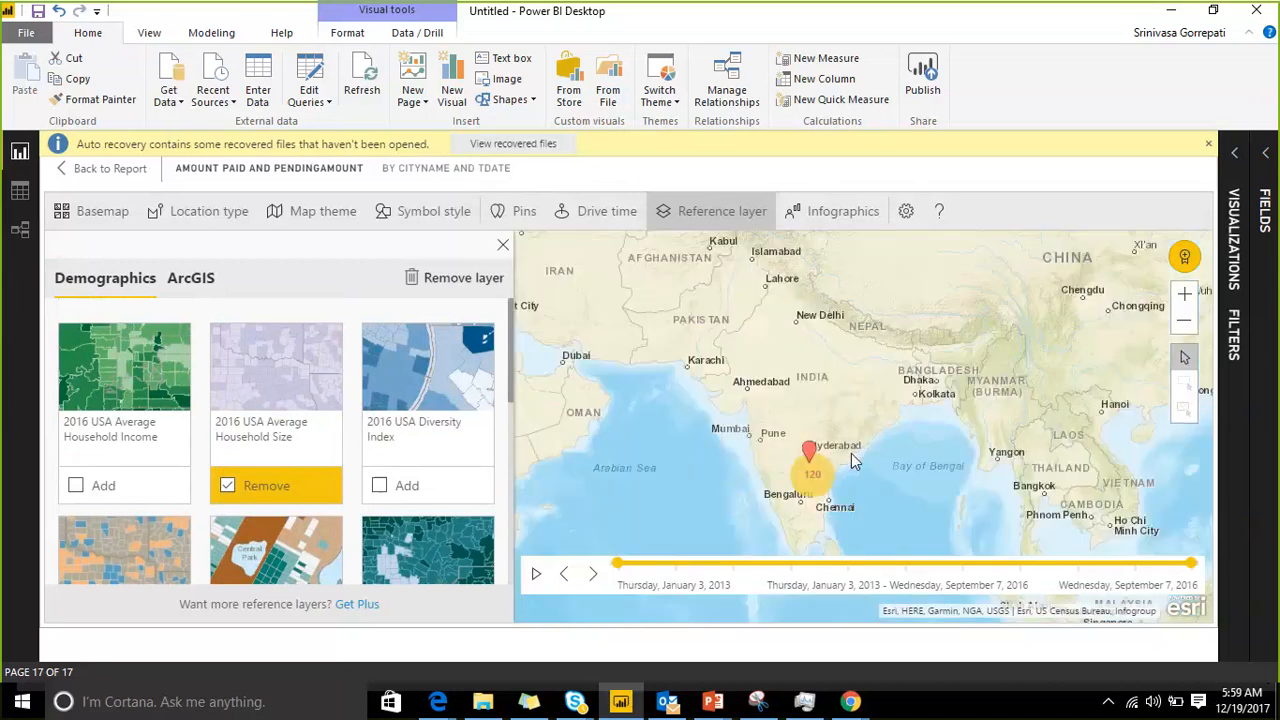
{"action": "scroll", "coordinate": [873, 392], "scroll_direction": "down", "scroll_amount": 2}
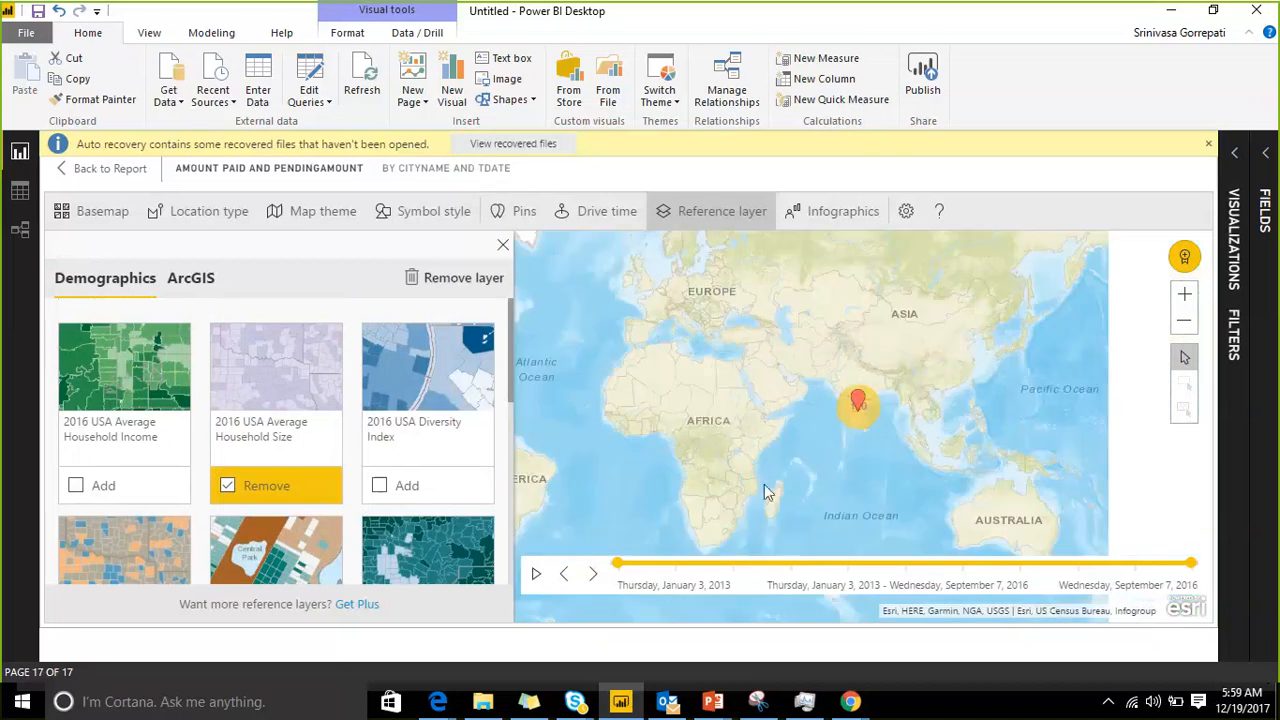
{"action": "scroll", "coordinate": [400, 452], "scroll_direction": "down", "scroll_amount": 3}
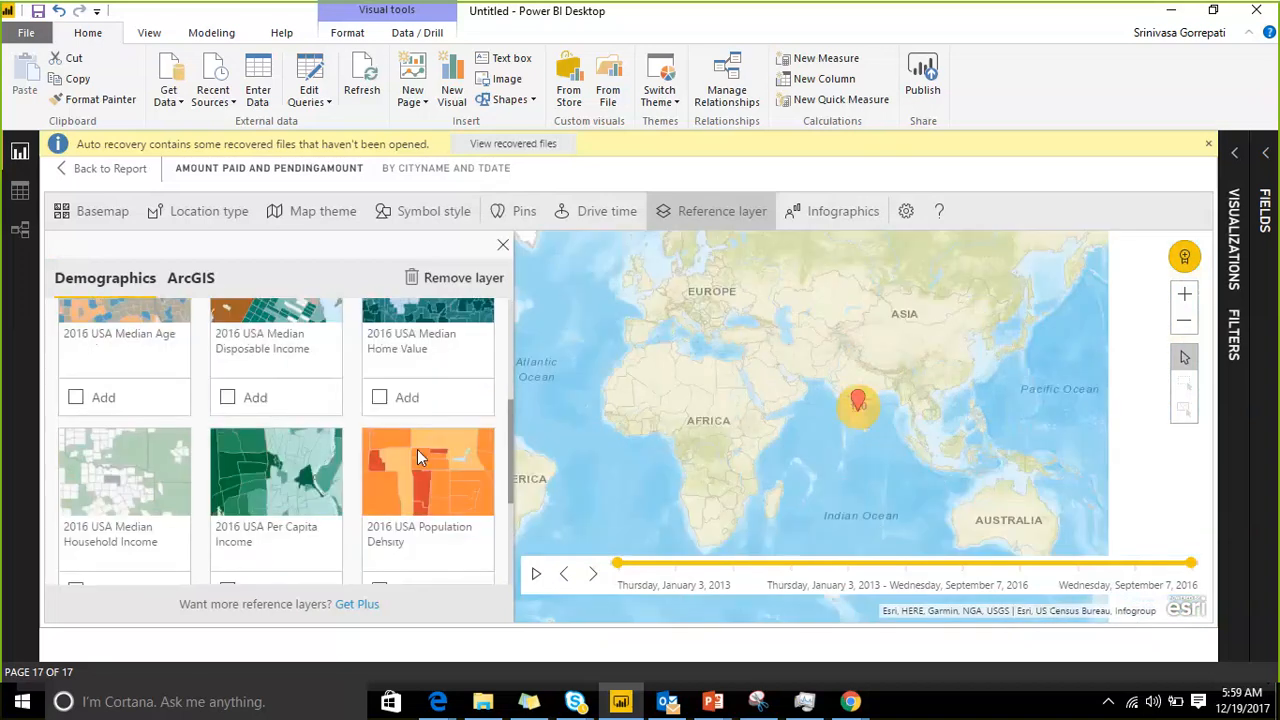
{"action": "scroll", "coordinate": [548, 458], "scroll_direction": "up", "scroll_amount": 2}
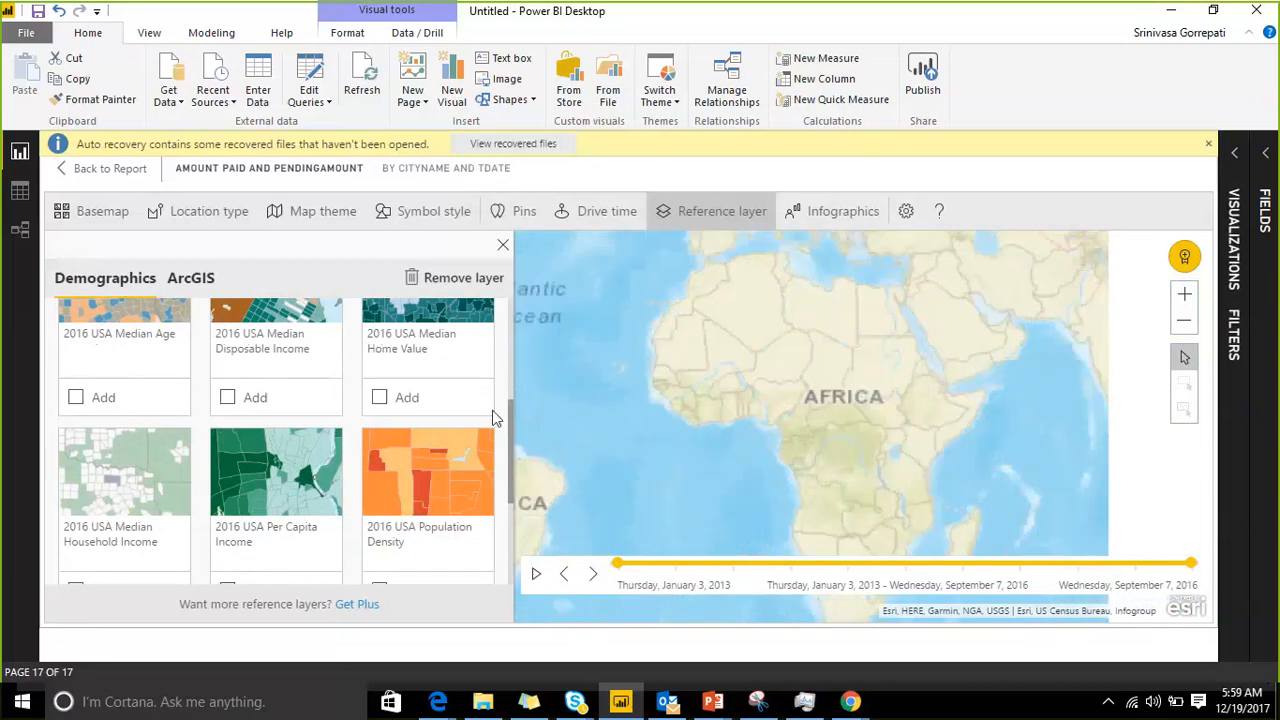
{"action": "scroll", "coordinate": [365, 410], "scroll_direction": "up", "scroll_amount": 3}
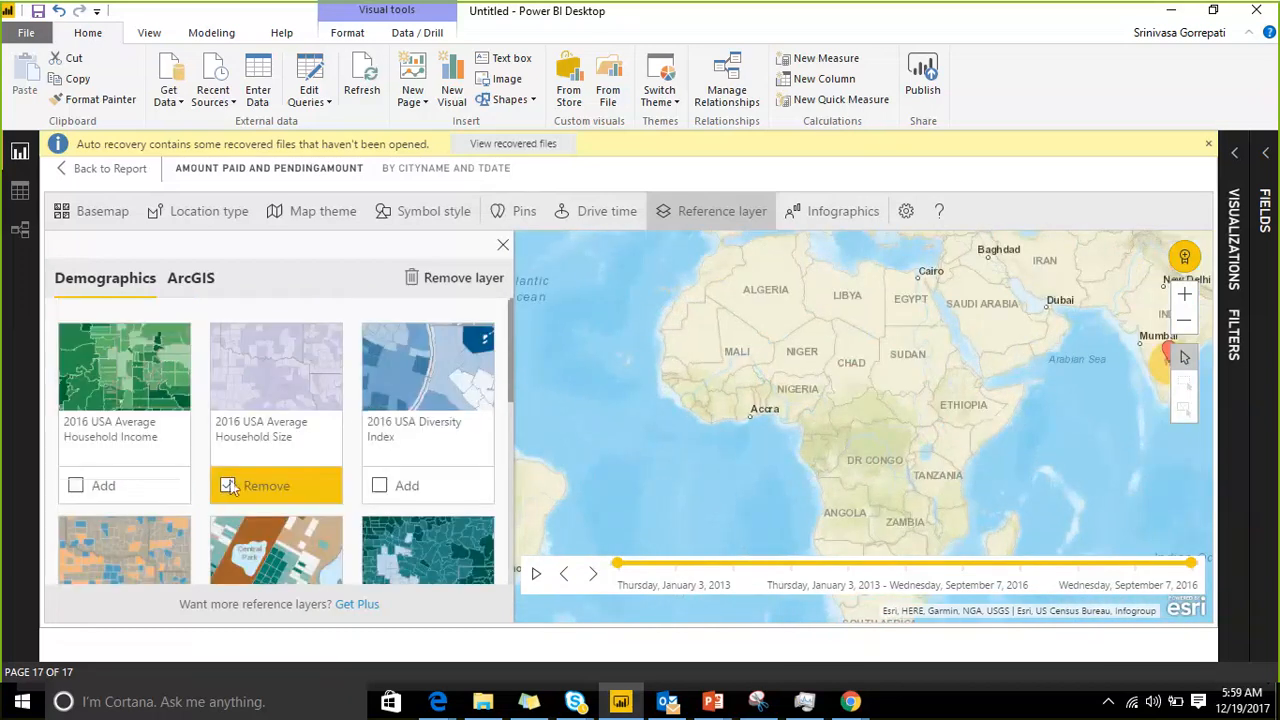
Step: Remove and re-add the 2016 USA Average Household Size layer, then examine its coverage at world scale
{"action": "left_click", "coordinate": [279, 473]}
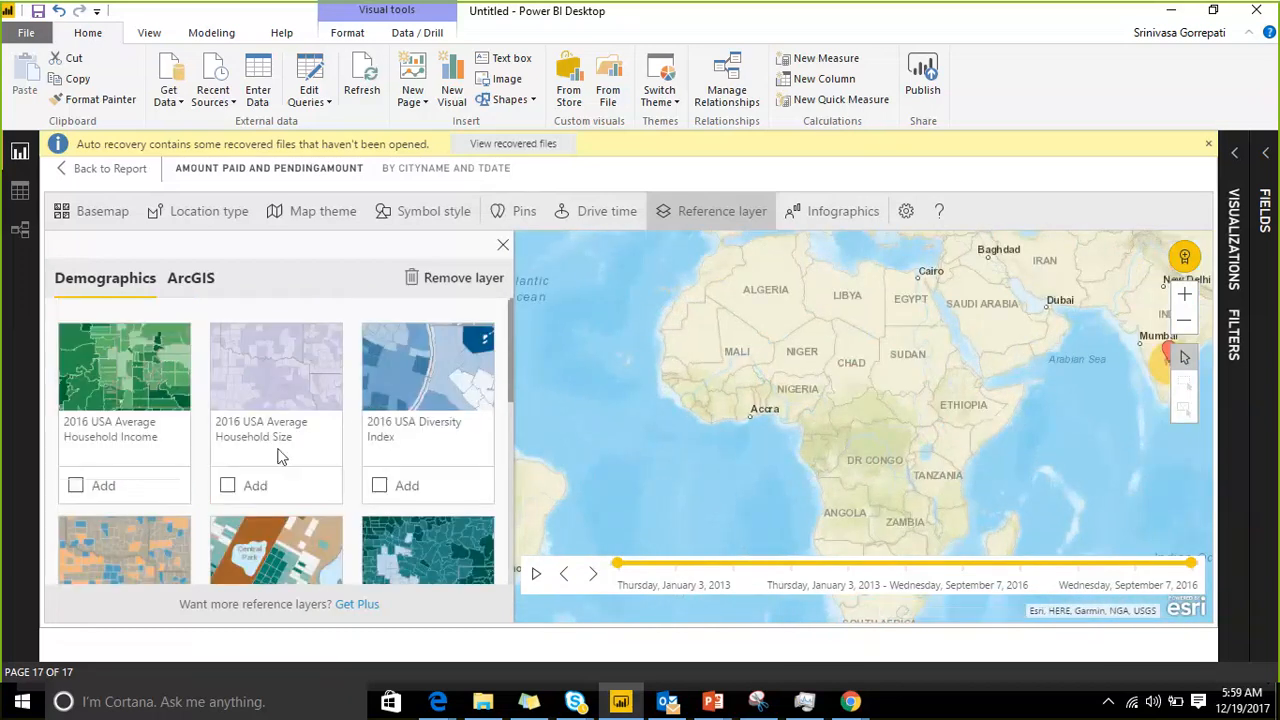
{"action": "left_click", "coordinate": [228, 486]}
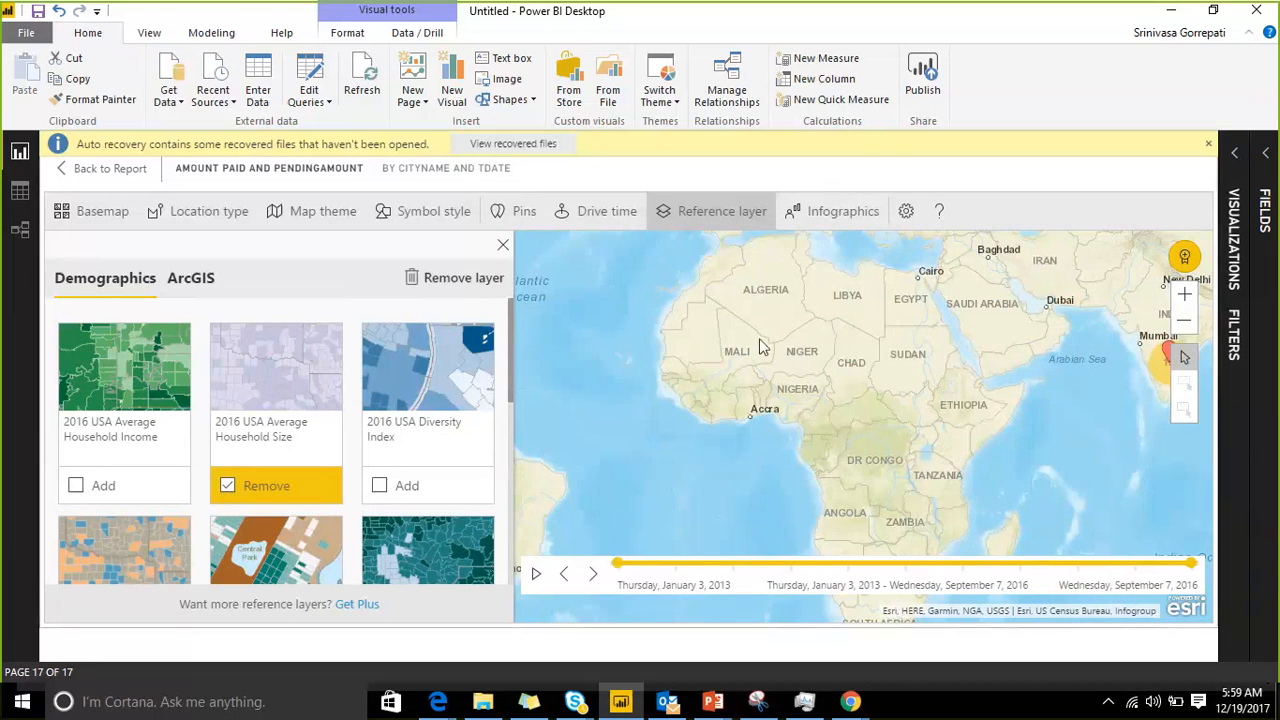
{"action": "scroll", "coordinate": [757, 365], "scroll_direction": "down", "scroll_amount": 1}
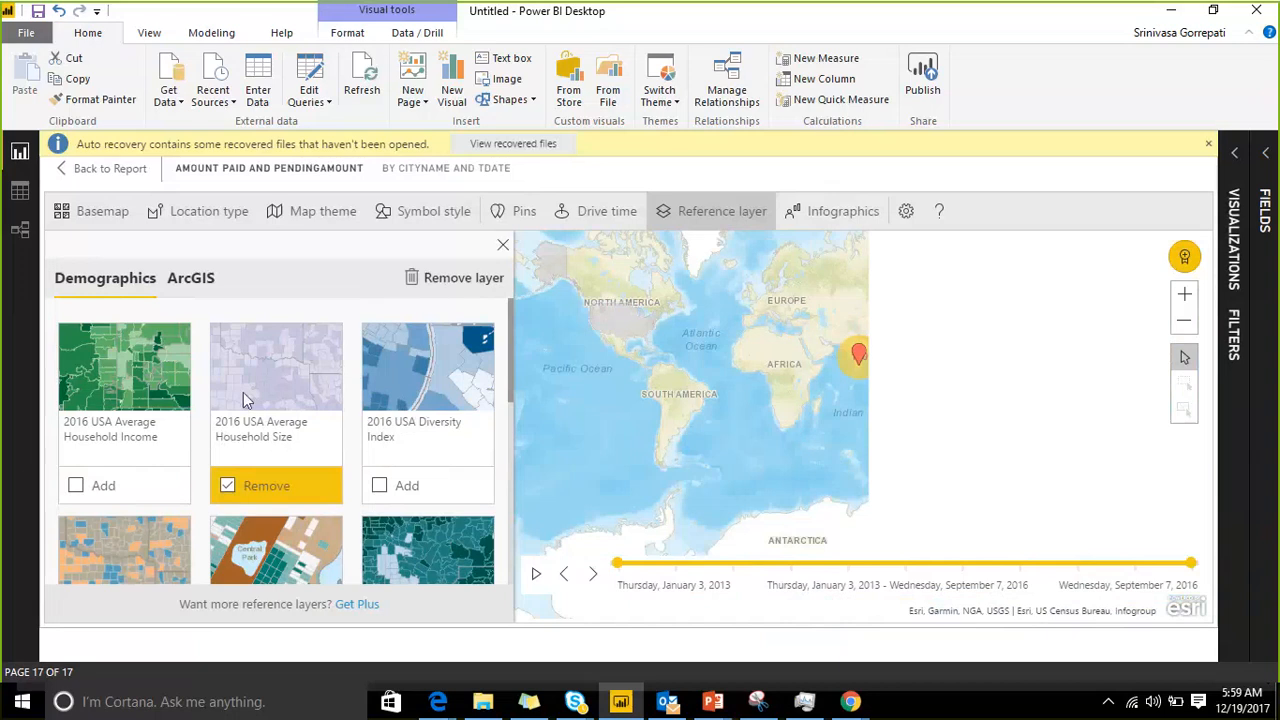
{"action": "scroll", "coordinate": [281, 360], "scroll_direction": "down", "scroll_amount": 3}
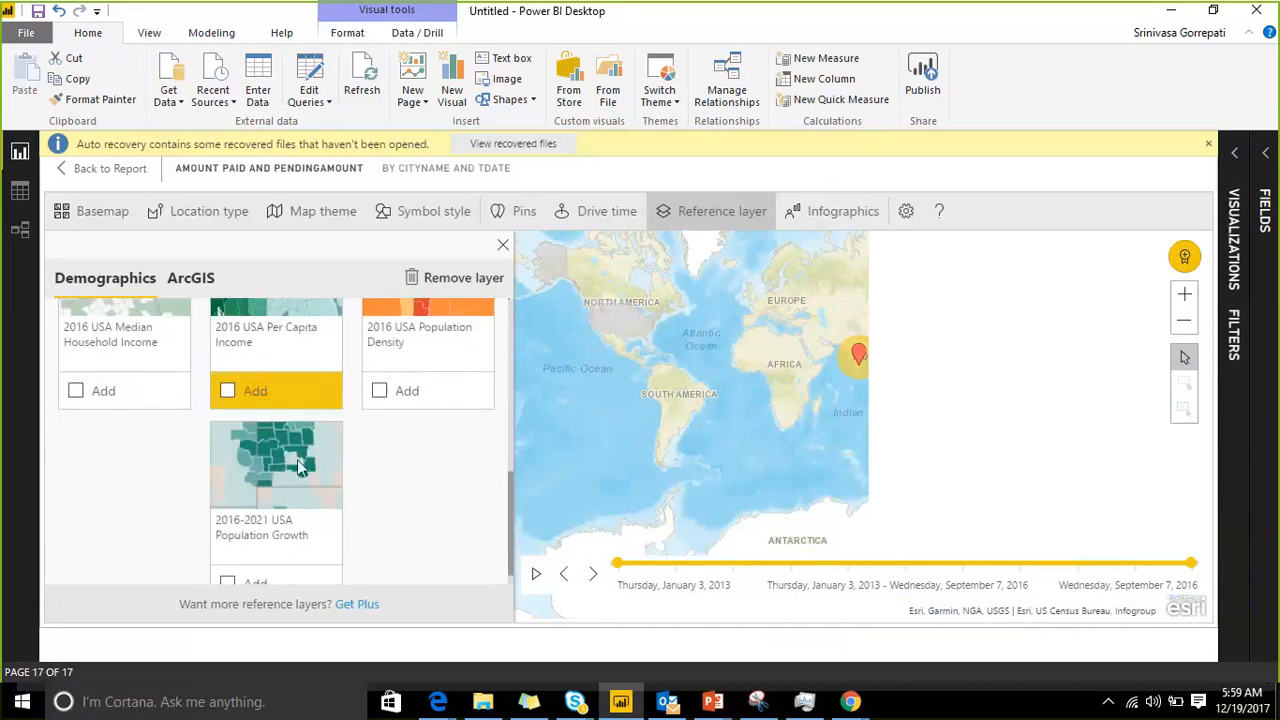
{"action": "scroll", "coordinate": [297, 459], "scroll_direction": "down", "scroll_amount": 1}
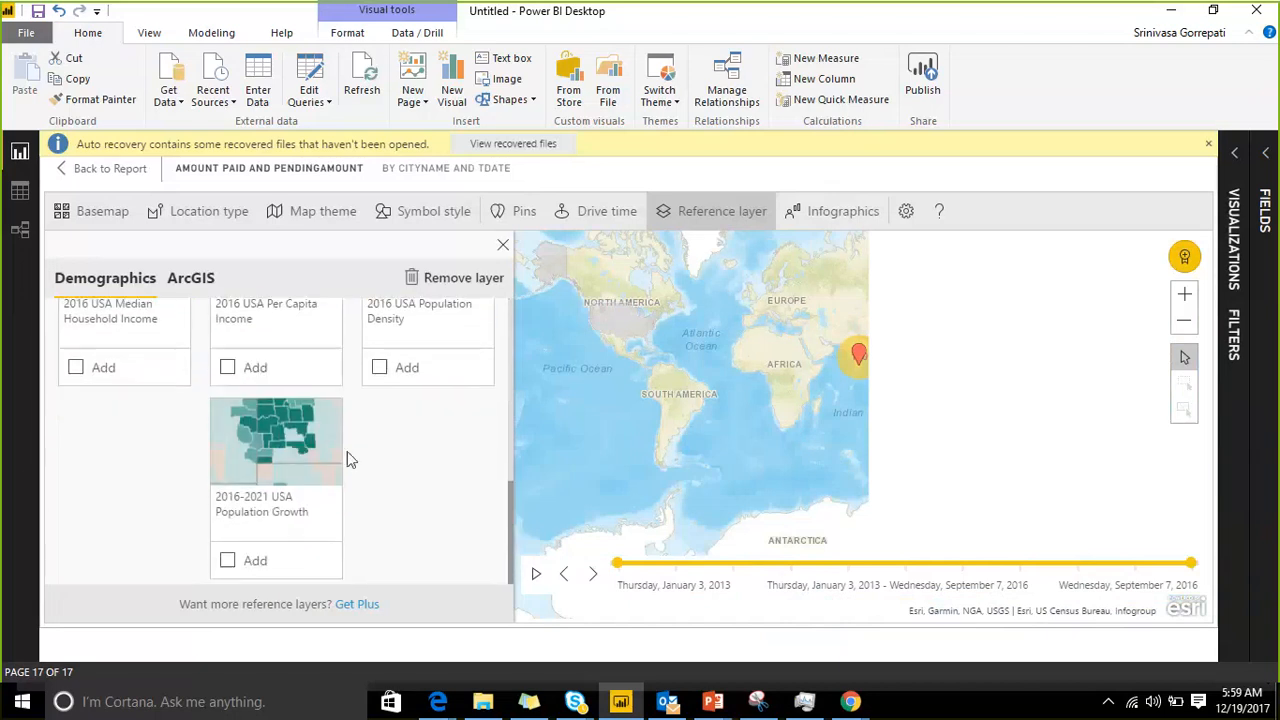
Step: Add the Population over 18 infographic from the Age demographics to the map
{"action": "left_click", "coordinate": [818, 215]}
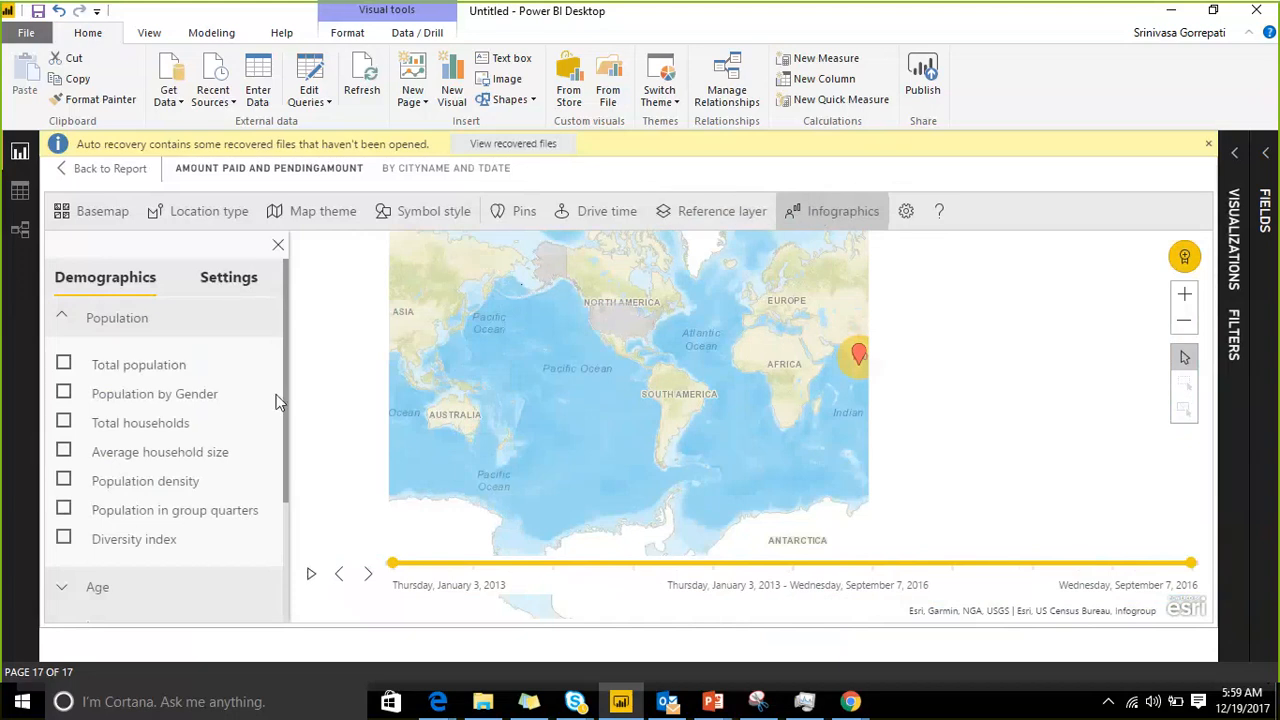
{"action": "scroll", "coordinate": [223, 391], "scroll_direction": "down", "scroll_amount": 5}
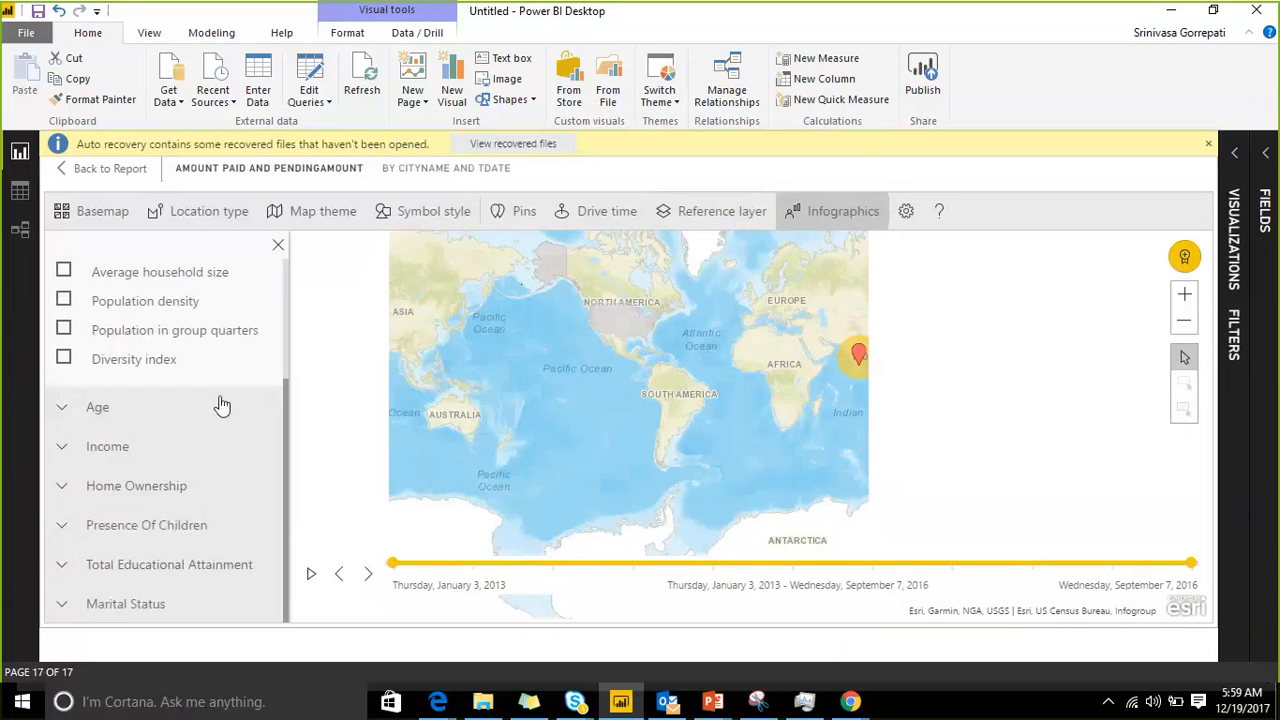
{"action": "scroll", "coordinate": [173, 388], "scroll_direction": "up", "scroll_amount": 5}
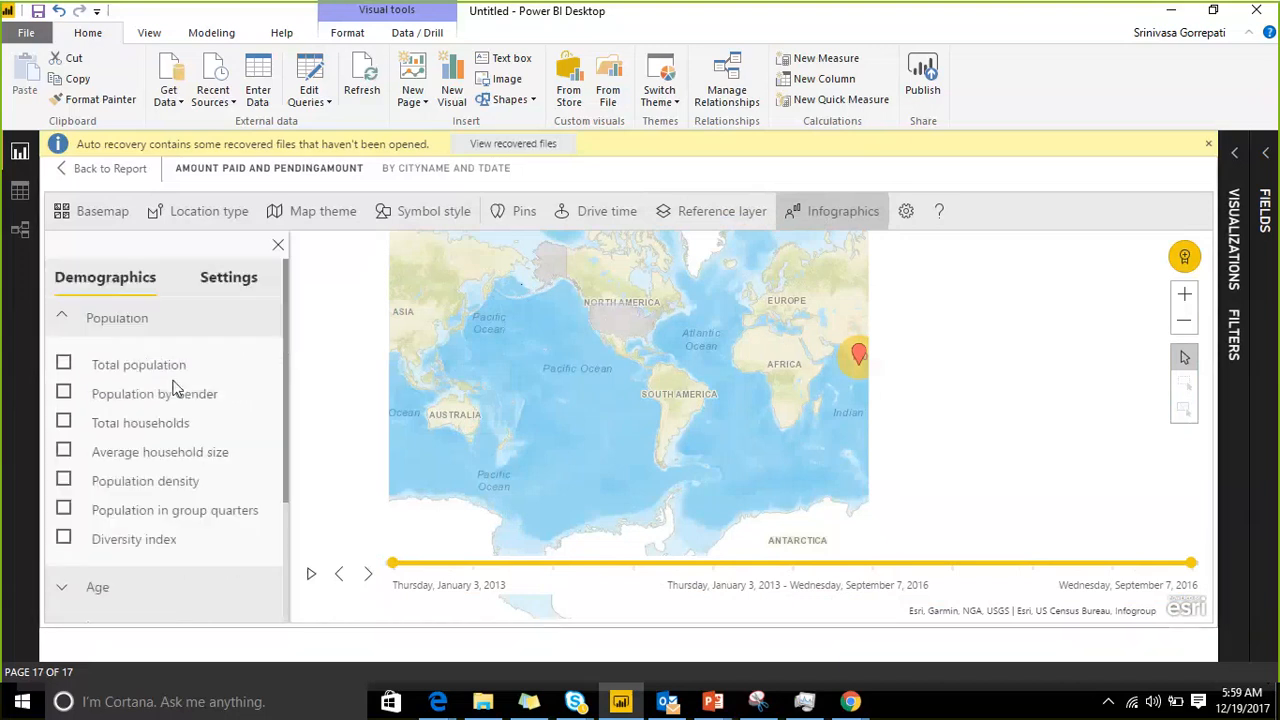
{"action": "scroll", "coordinate": [194, 380], "scroll_direction": "down", "scroll_amount": 3}
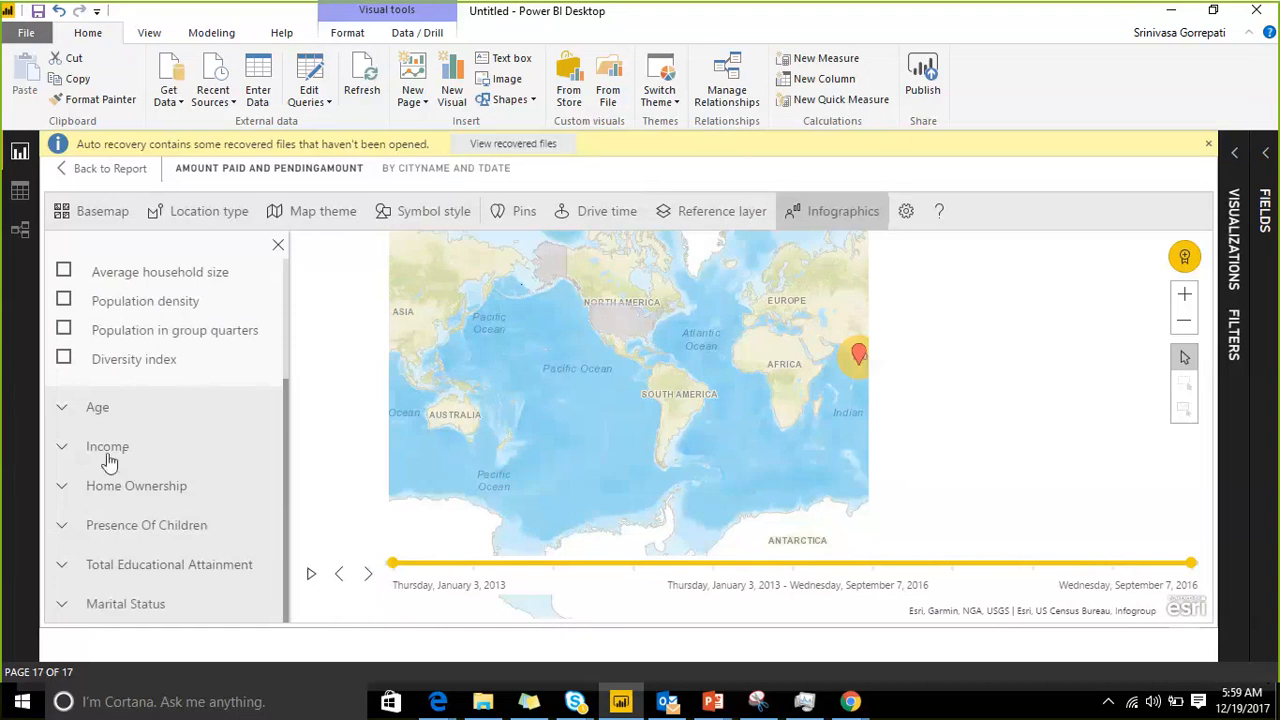
{"action": "left_click", "coordinate": [91, 412]}
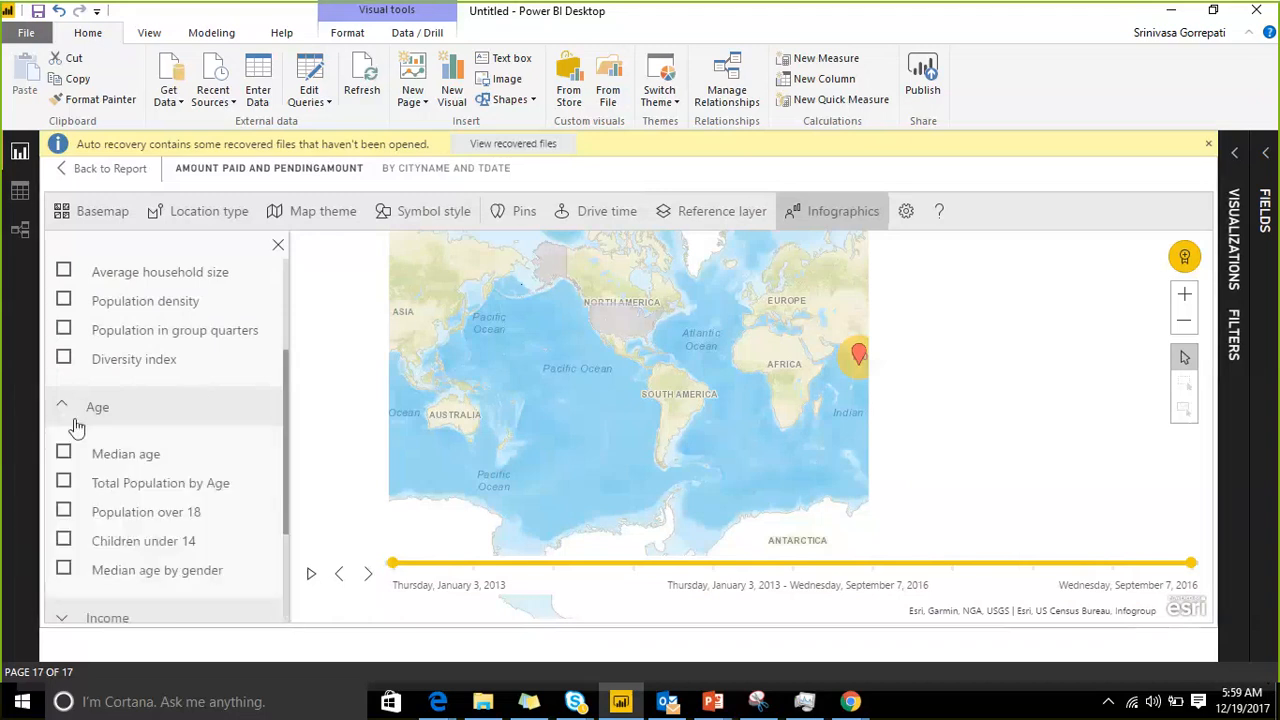
{"action": "left_click", "coordinate": [64, 512]}
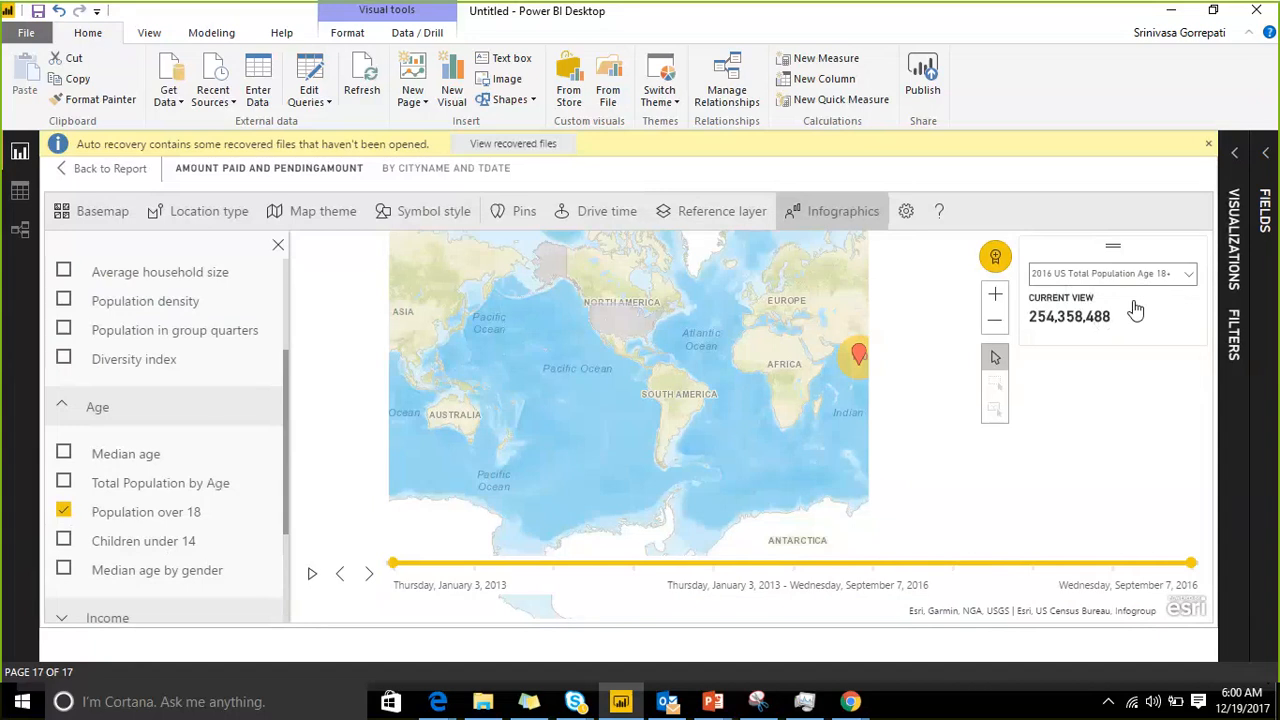
Step: Review the available demographic reference layers for the map
{"action": "left_click", "coordinate": [741, 219]}
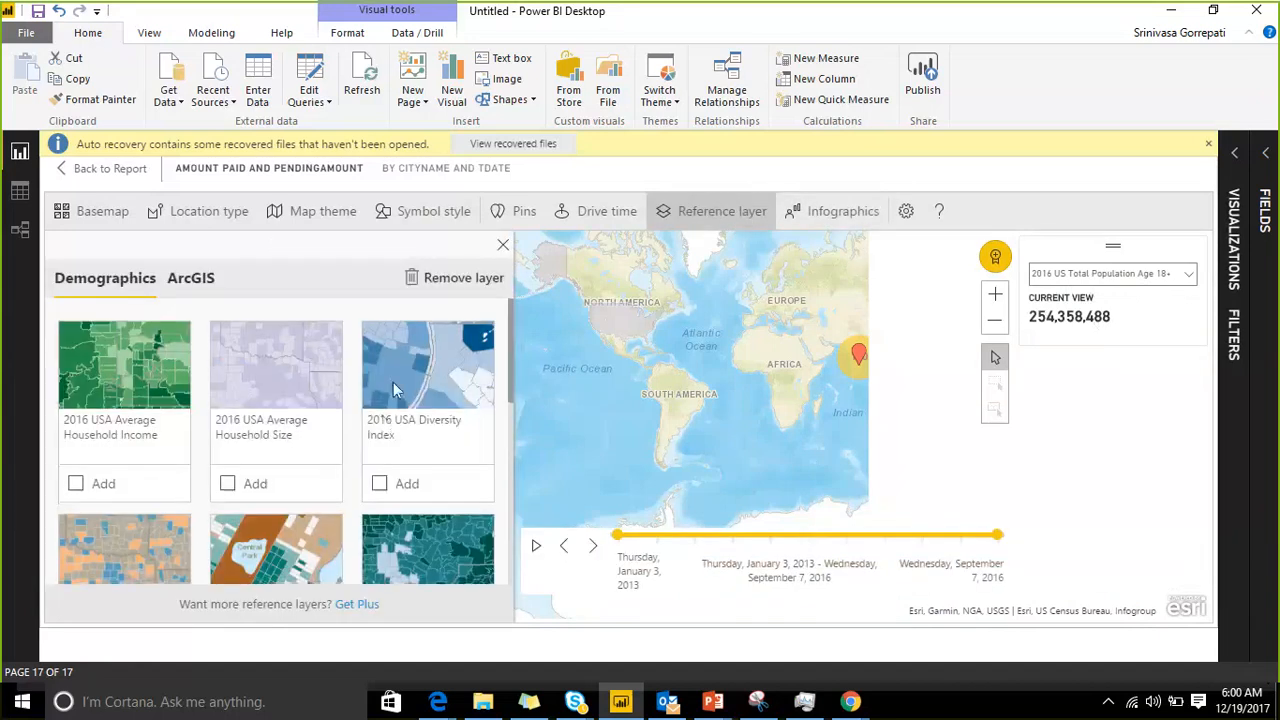
{"action": "scroll", "coordinate": [393, 382], "scroll_direction": "down", "scroll_amount": 2}
{"action": "scroll", "coordinate": [393, 383], "scroll_direction": "up", "scroll_amount": 2}
{"action": "scroll", "coordinate": [395, 400], "scroll_direction": "down", "scroll_amount": 3}
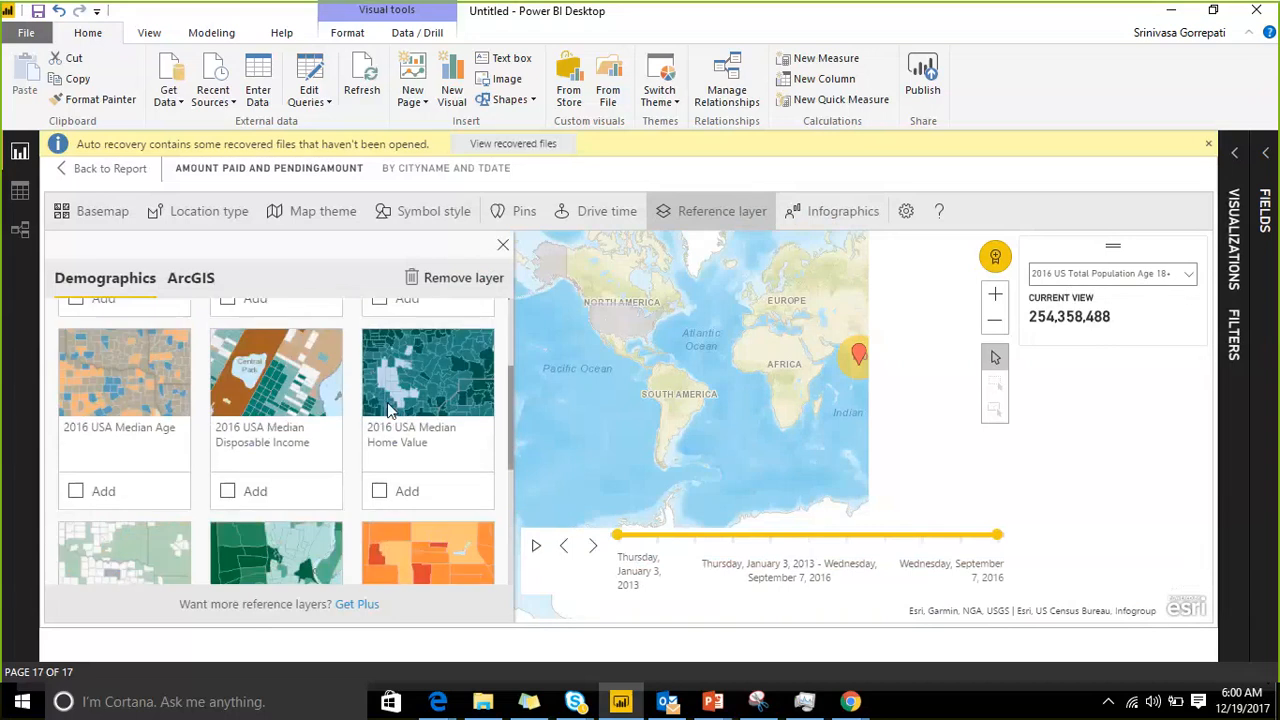
{"action": "scroll", "coordinate": [316, 445], "scroll_direction": "up", "scroll_amount": 3}
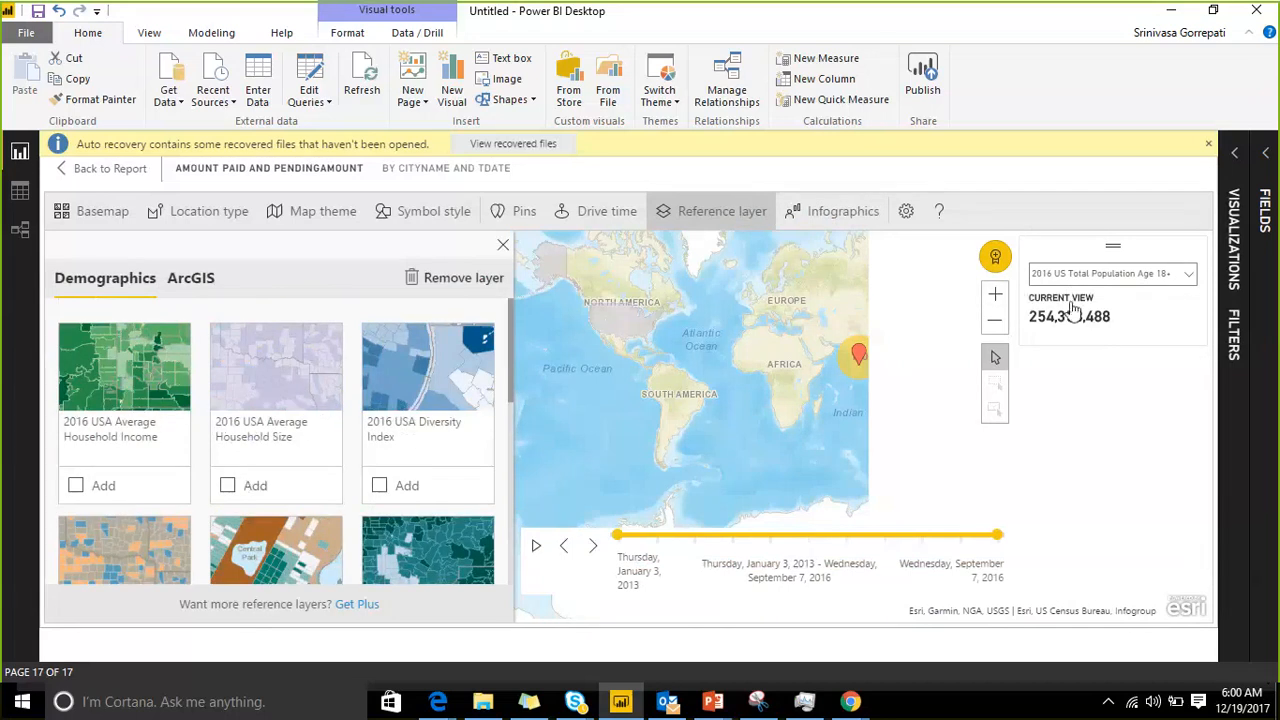
Step: Browse the Population, Age and Income infographics and add Household Income to the map
{"action": "left_click", "coordinate": [843, 211]}
{"action": "scroll", "coordinate": [155, 362], "scroll_direction": "down", "scroll_amount": 1}
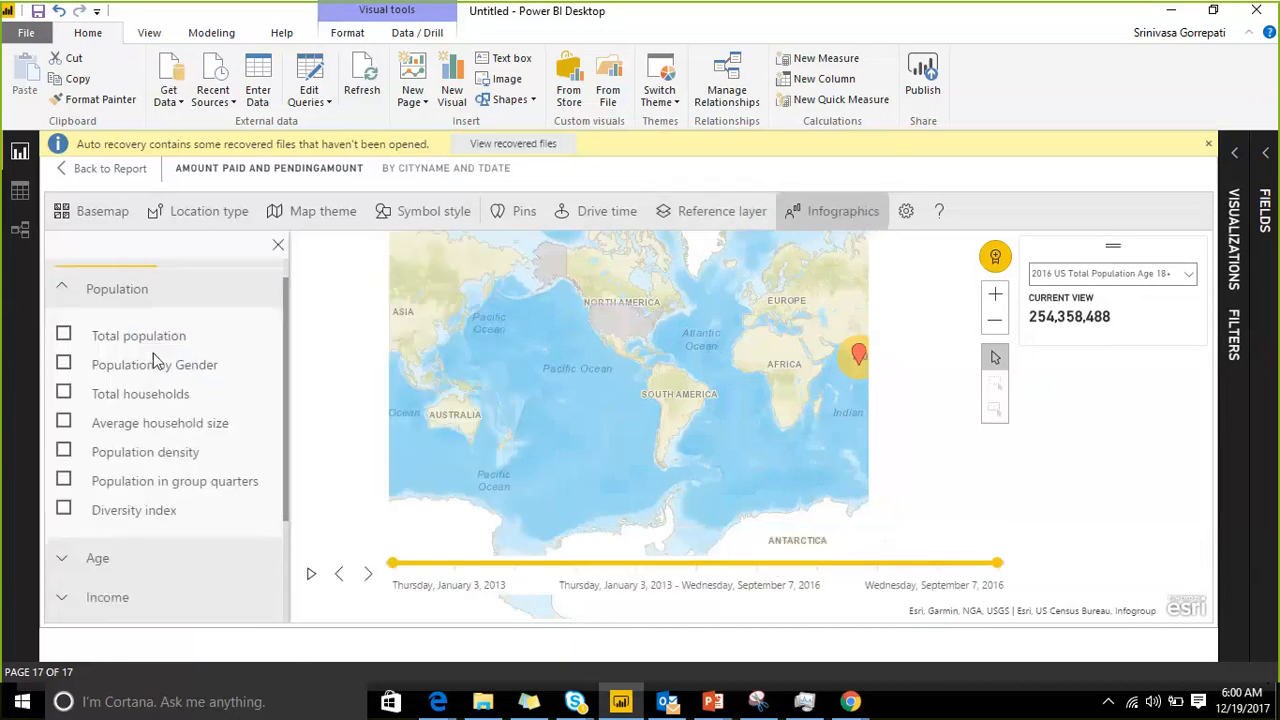
{"action": "scroll", "coordinate": [155, 362], "scroll_direction": "down", "scroll_amount": 3}
{"action": "left_click", "coordinate": [66, 412]}
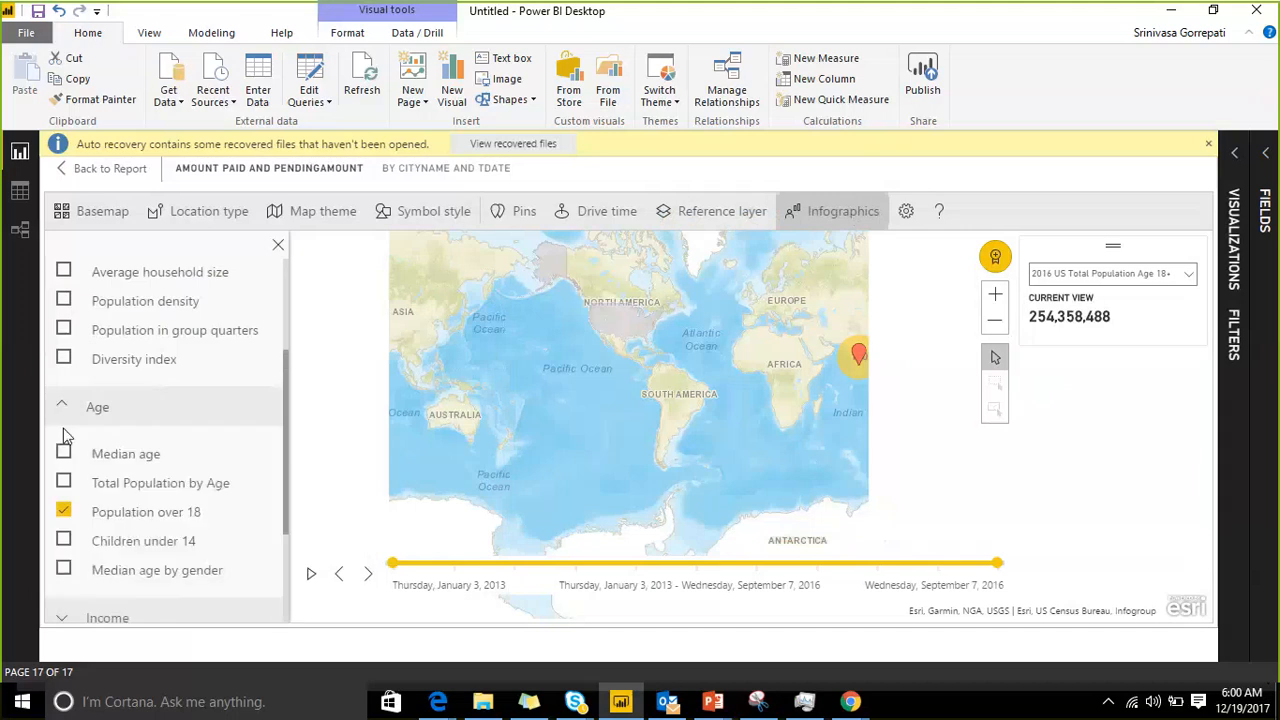
{"action": "scroll", "coordinate": [68, 470], "scroll_direction": "down", "scroll_amount": 3}
{"action": "left_click", "coordinate": [63, 449]}
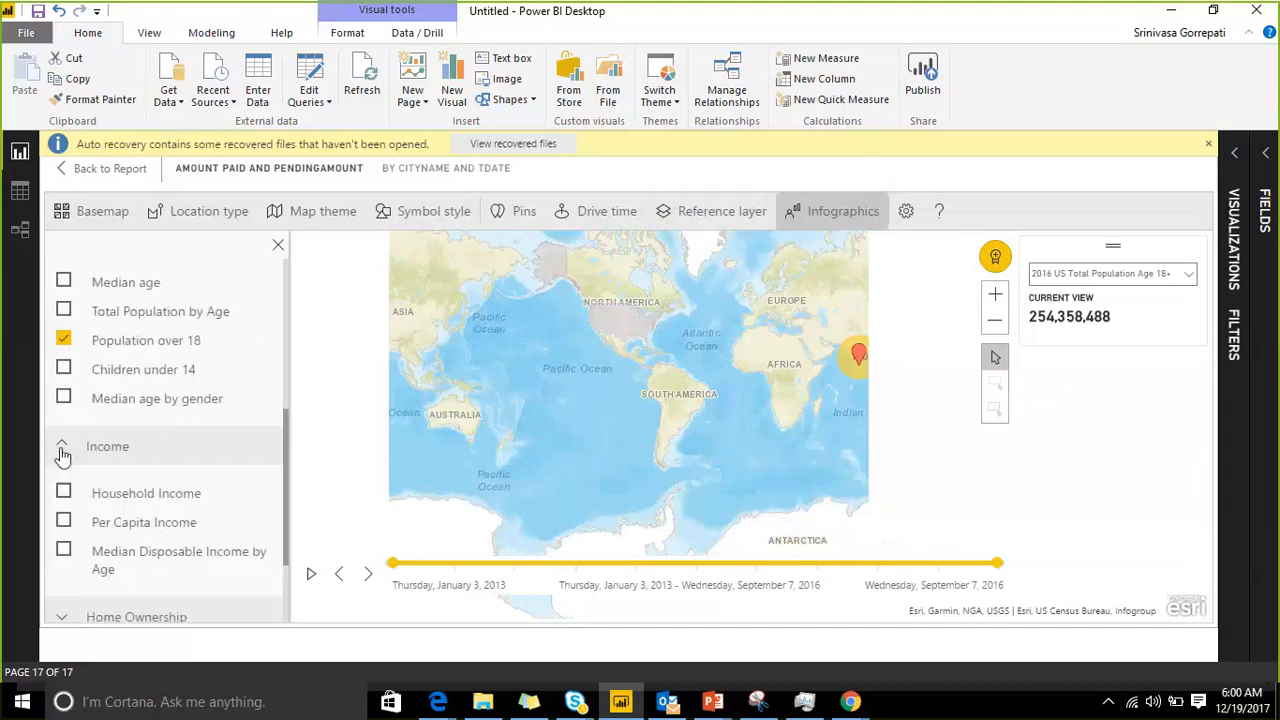
{"action": "scroll", "coordinate": [160, 422], "scroll_direction": "down", "scroll_amount": 3}
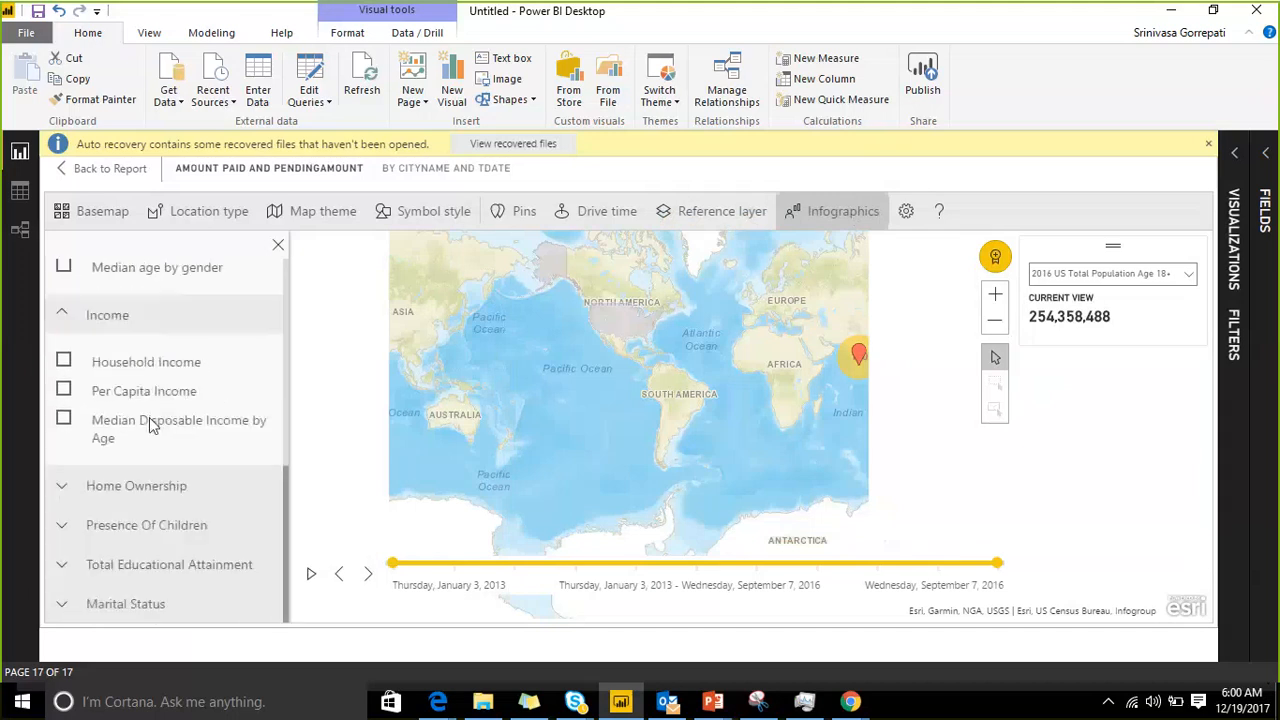
{"action": "left_click", "coordinate": [63, 362]}
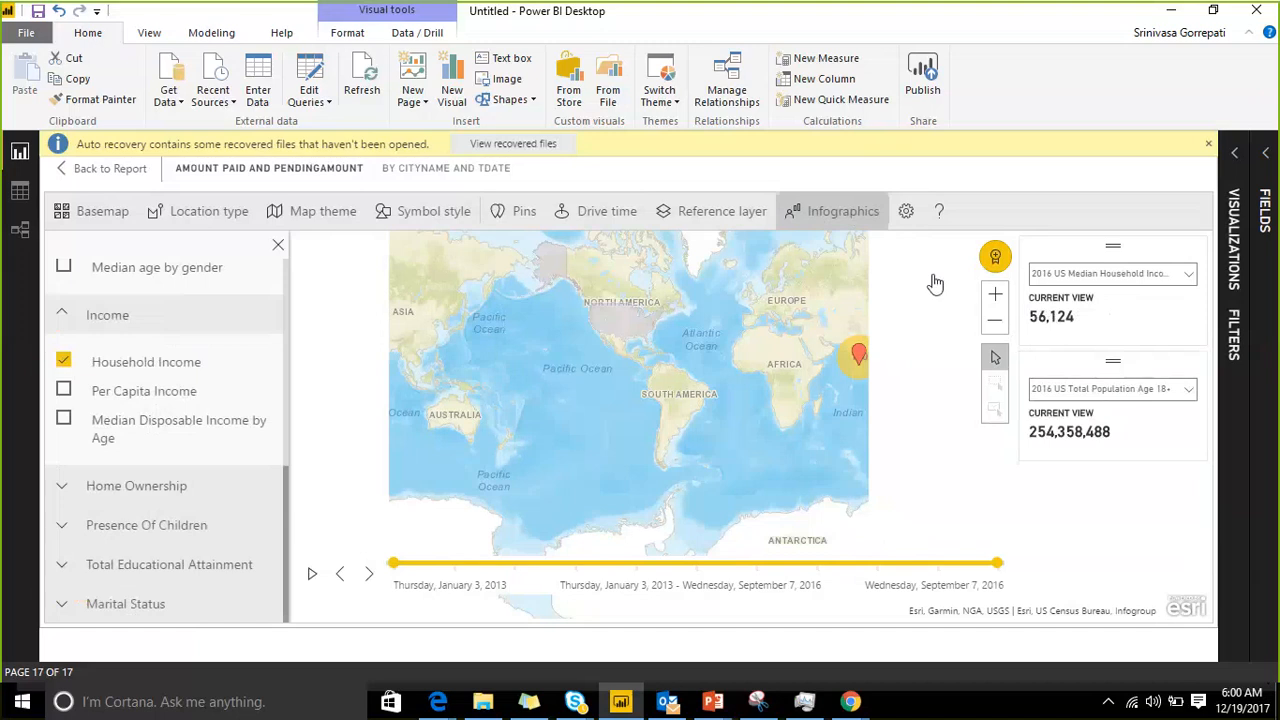
Step: Toggle sending usage data to Esri in the map's EUEI program settings and return to the report page
{"action": "left_click", "coordinate": [906, 213]}
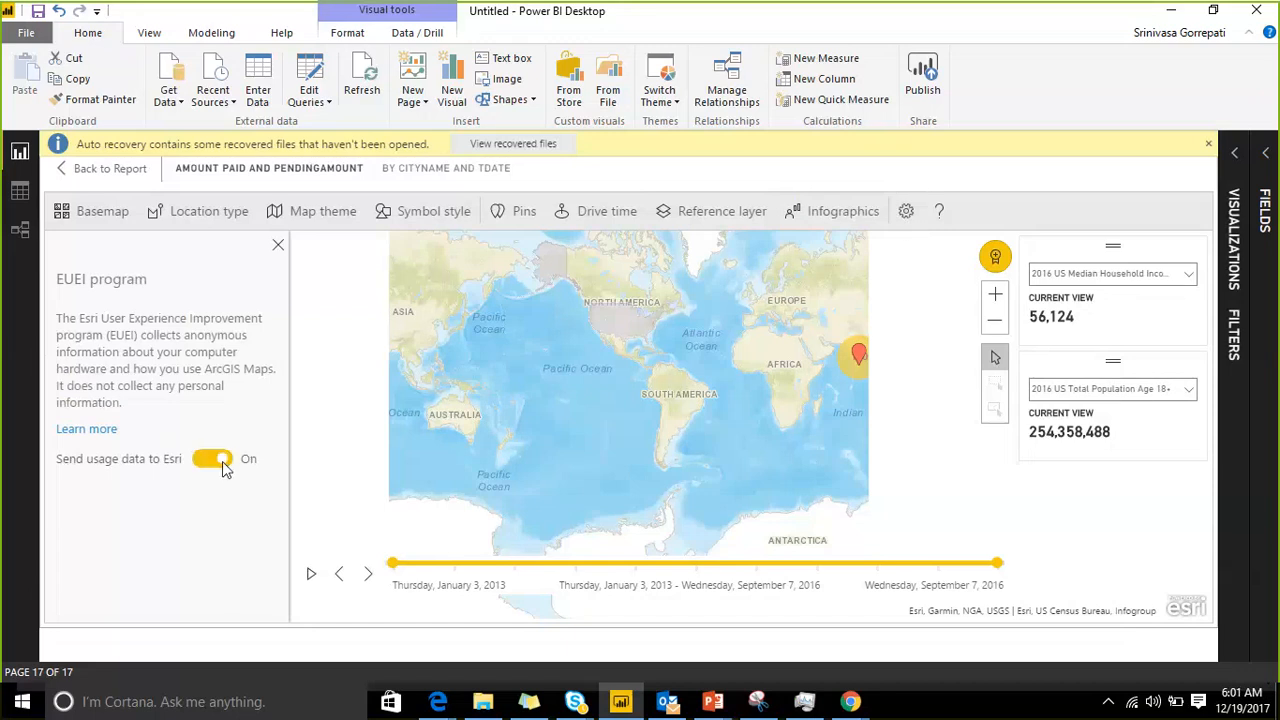
{"action": "left_click", "coordinate": [210, 459]}
{"action": "left_click", "coordinate": [96, 168]}
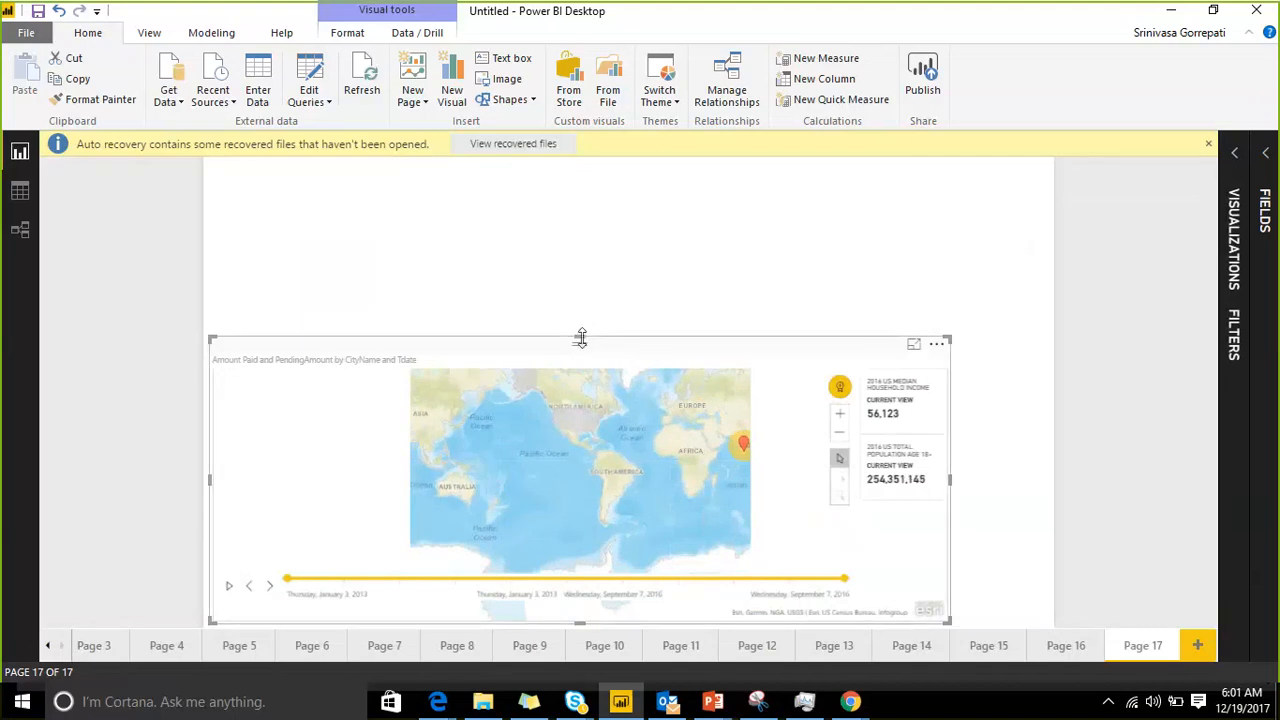
Step: Make the ArcGIS map visual taller and narrower on Page 17 and show its visualization options
{"action": "left_click_drag", "start_coordinate": [580, 338], "coordinate": [580, 221]}
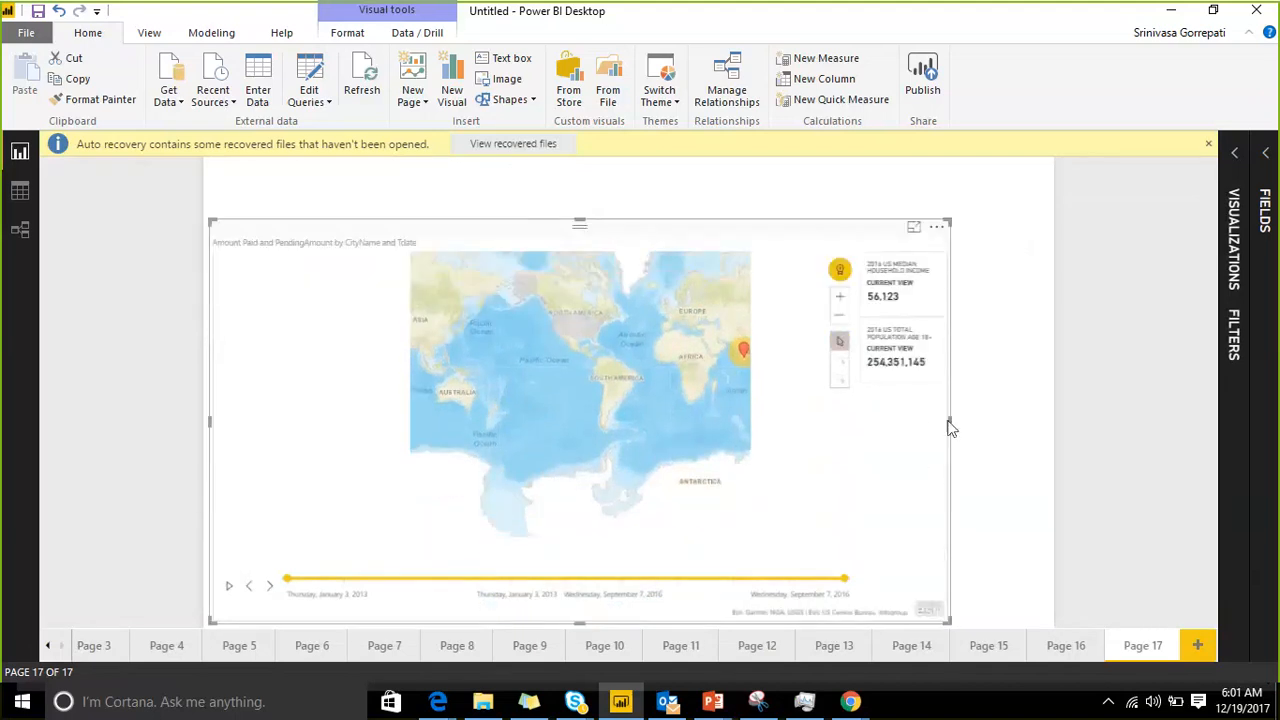
{"action": "left_click_drag", "start_coordinate": [951, 428], "coordinate": [880, 428]}
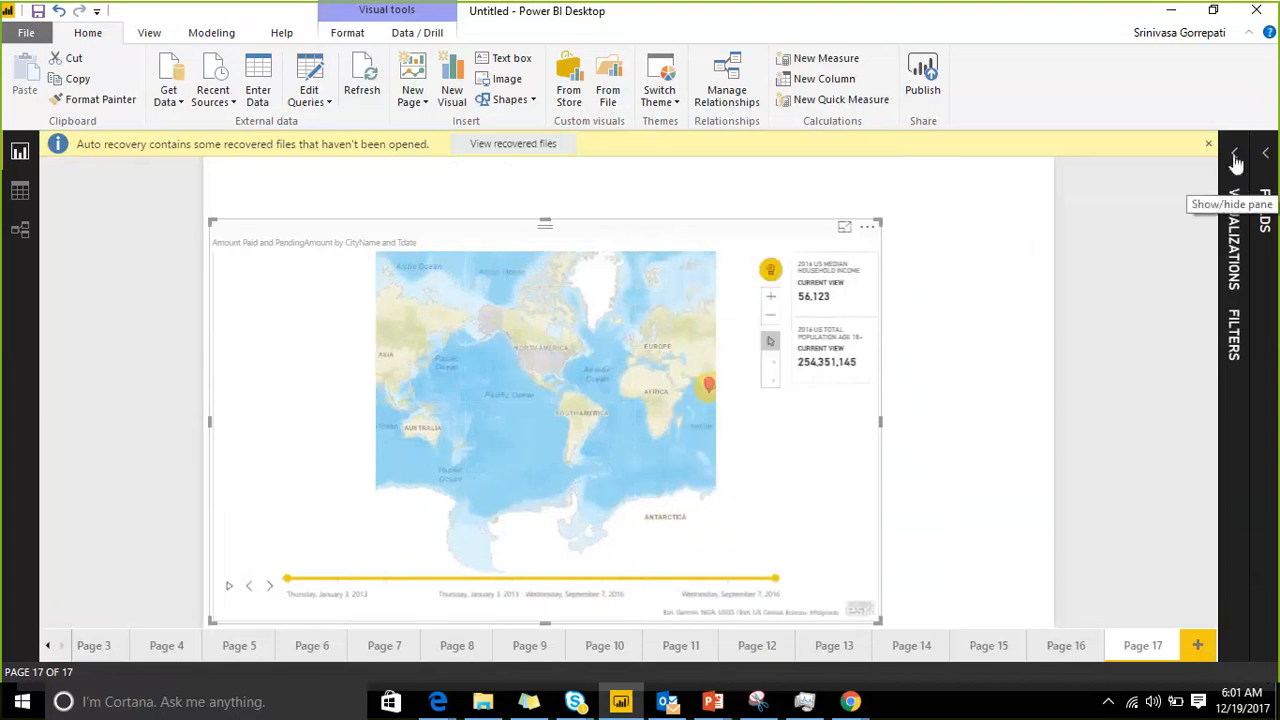
{"action": "left_click", "coordinate": [1235, 156]}
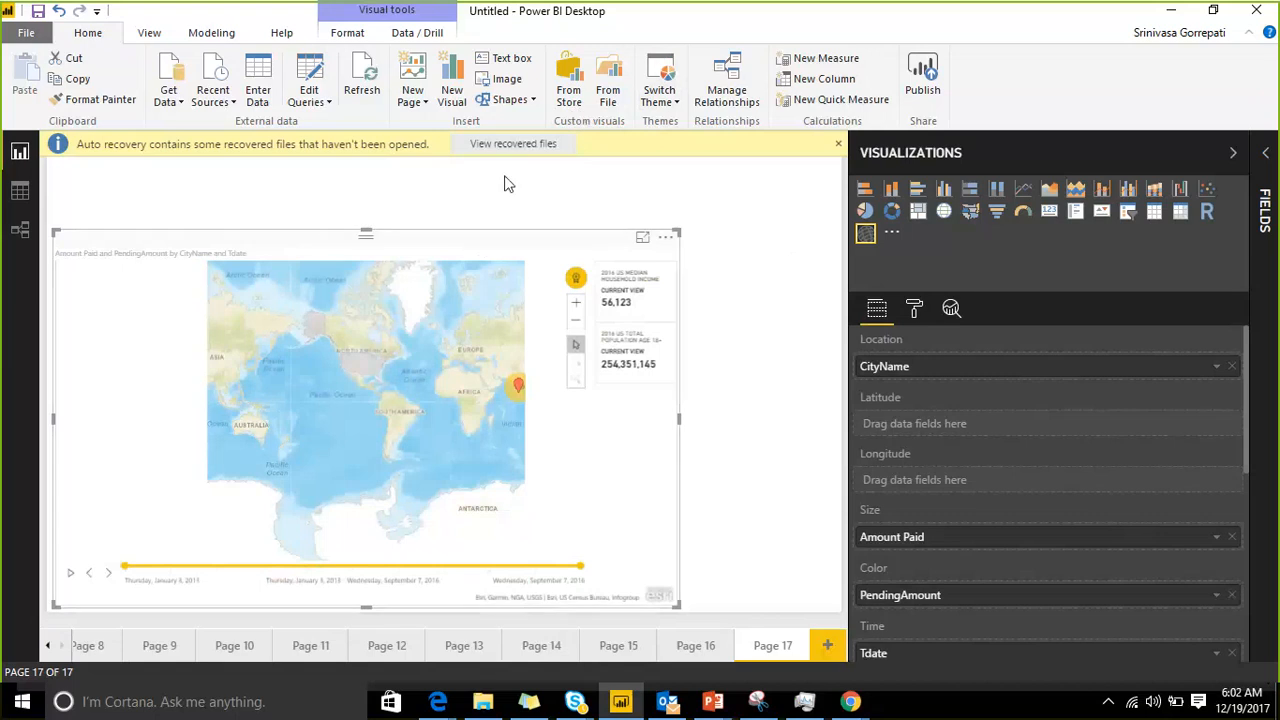
Step: Open the custom visuals store and browse the suggested visuals as far as Infographic Designer and Word Cloud
{"action": "left_click", "coordinate": [577, 97]}
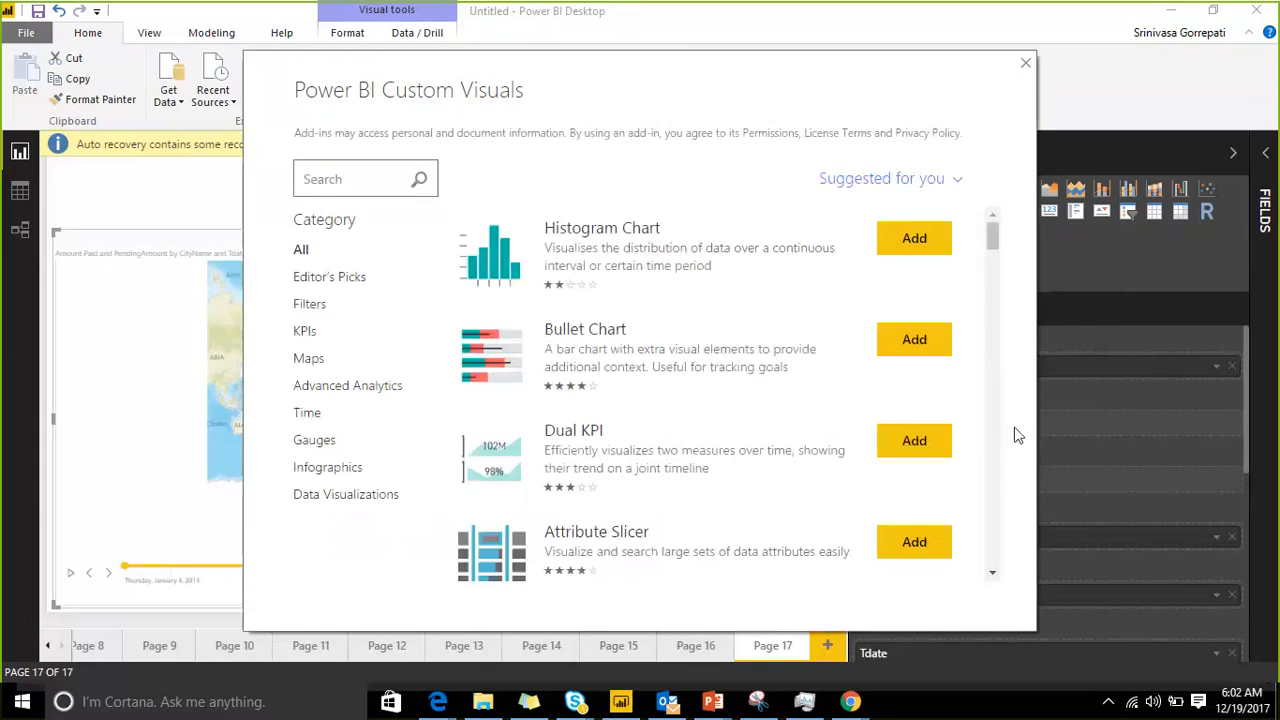
{"action": "left_click_drag", "start_coordinate": [563, 62], "coordinate": [478, 40]}
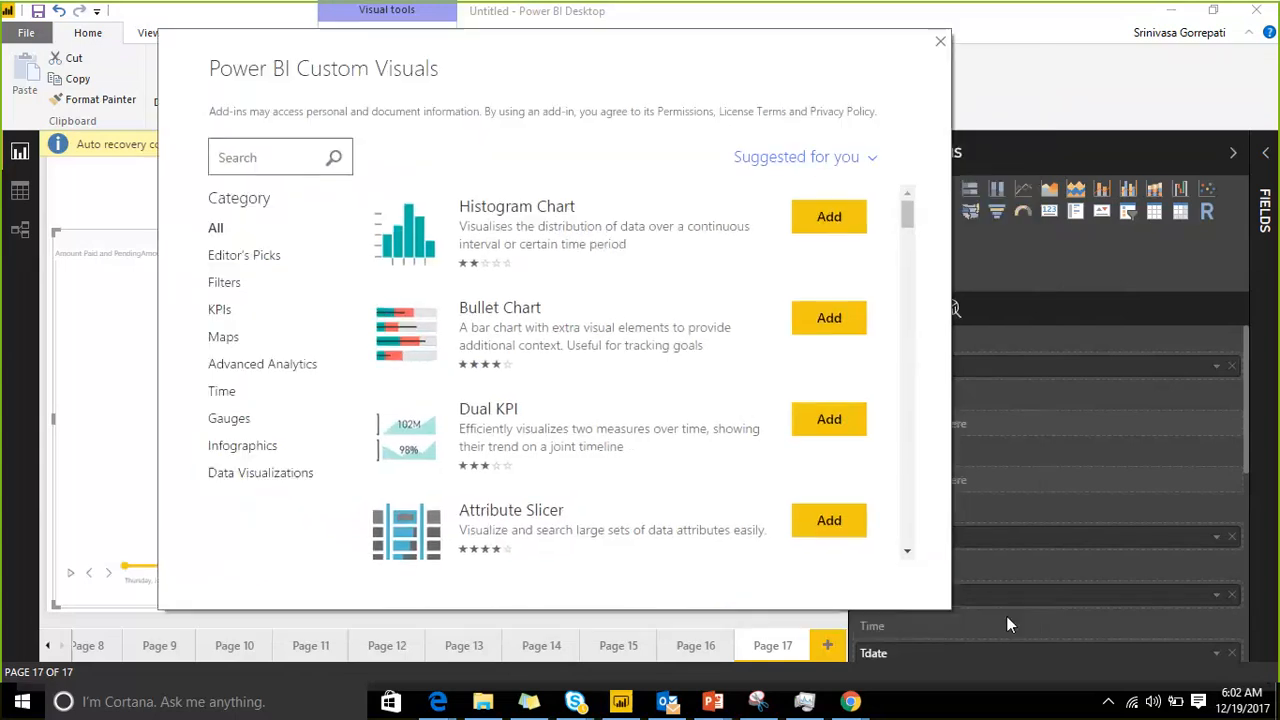
{"action": "left_click", "coordinate": [910, 225]}
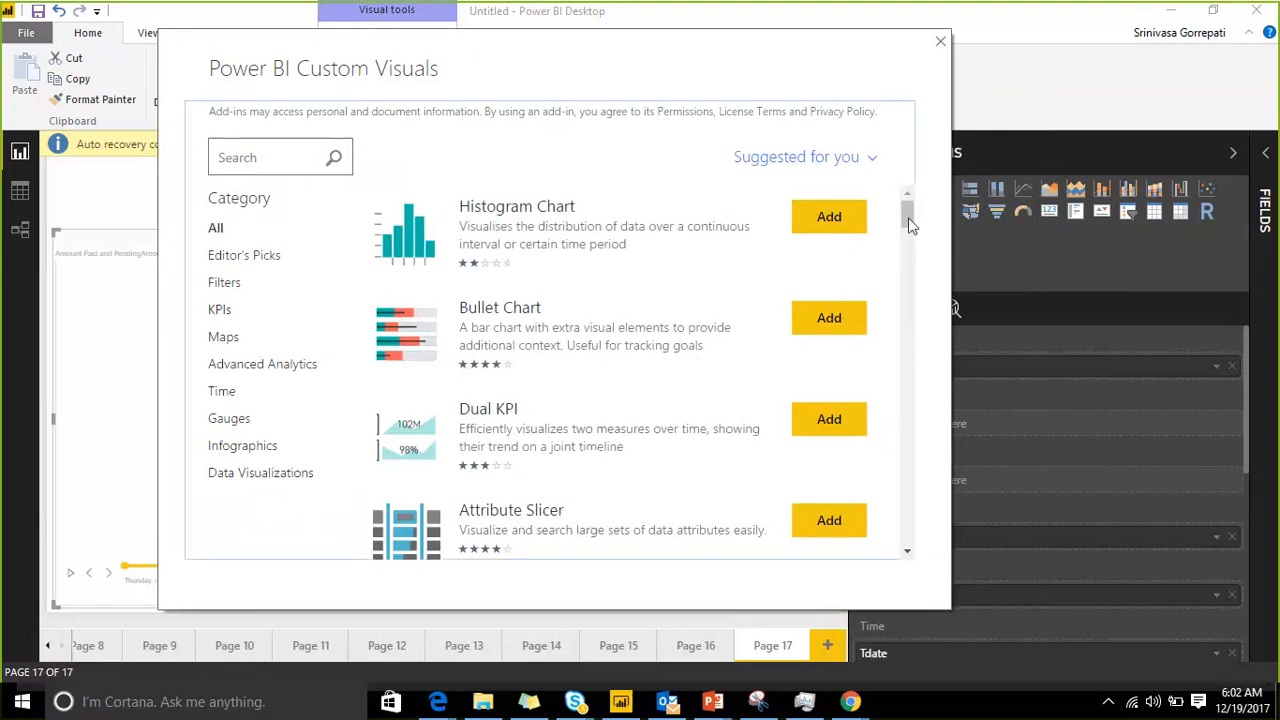
{"action": "left_click_drag", "start_coordinate": [910, 225], "coordinate": [910, 247]}
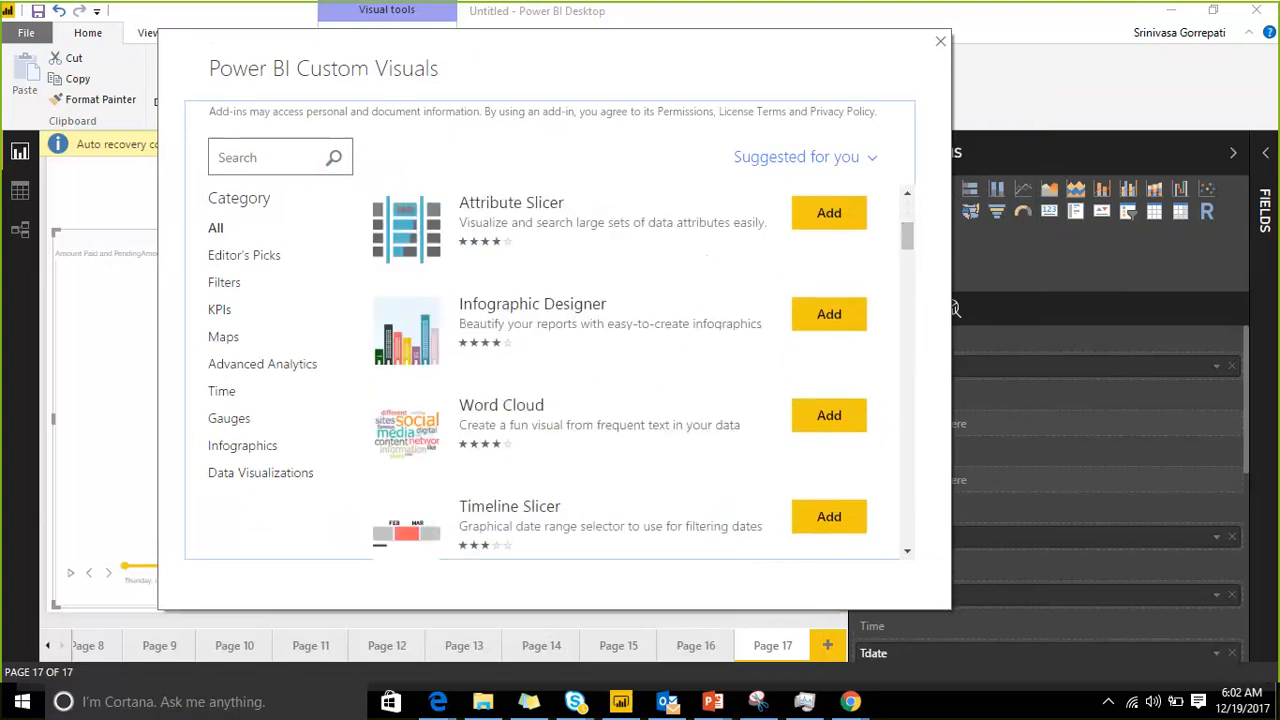
Step: Open a new Notepad document and enter "Inforgraphic designer" as the first line of a visuals list
{"action": "left_click", "coordinate": [758, 702]}
{"action": "left_click", "coordinate": [22, 702]}
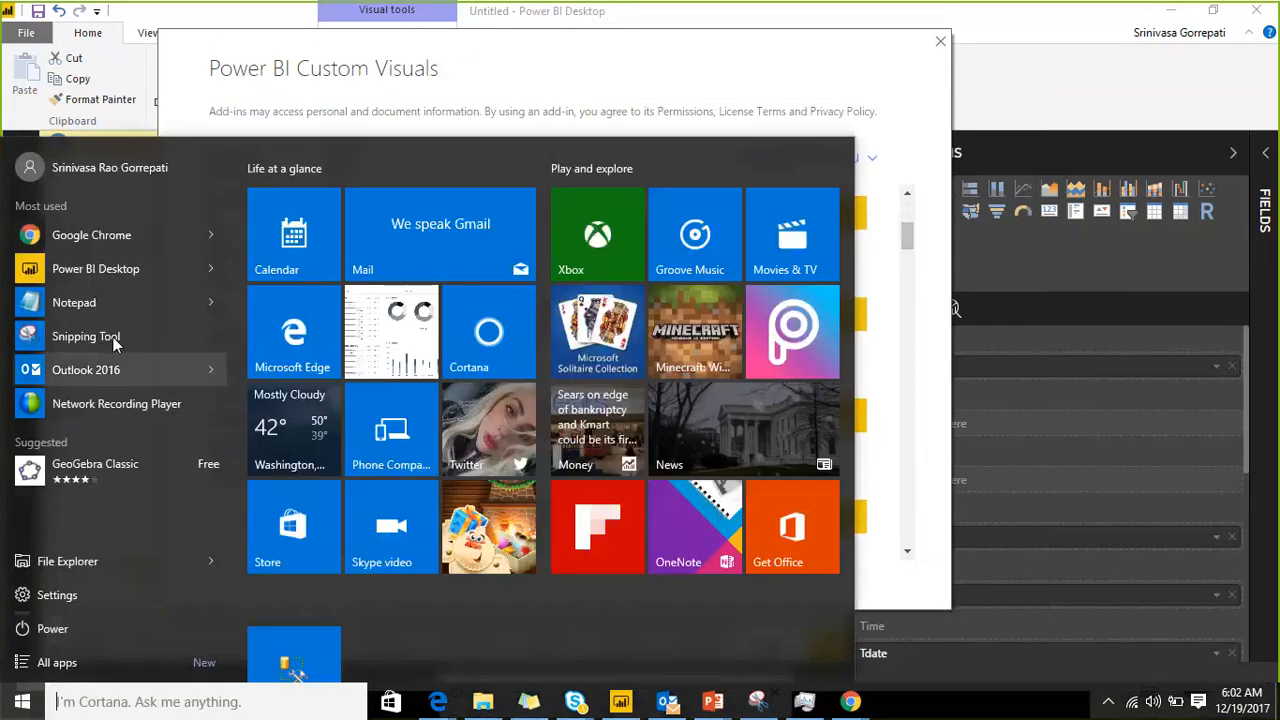
{"action": "left_click", "coordinate": [100, 306]}
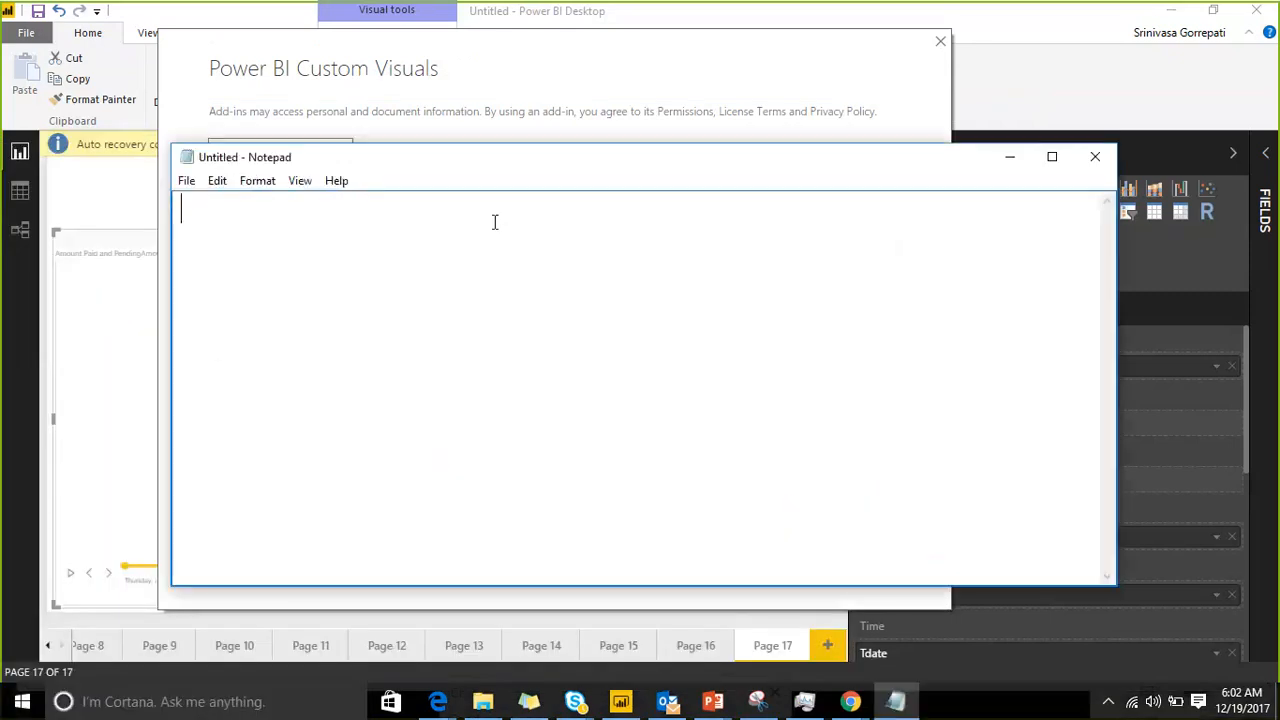
{"action": "type", "text": "Inforgra"}
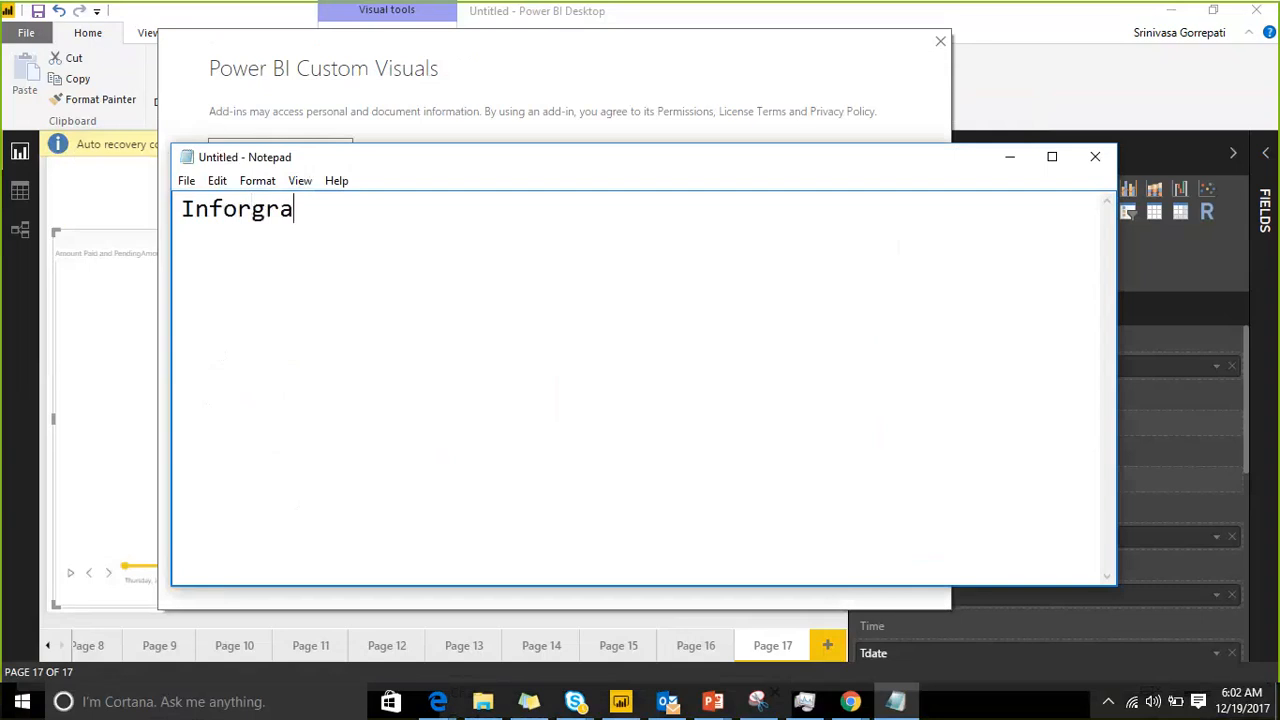
{"action": "type", "text": "phic designer"}
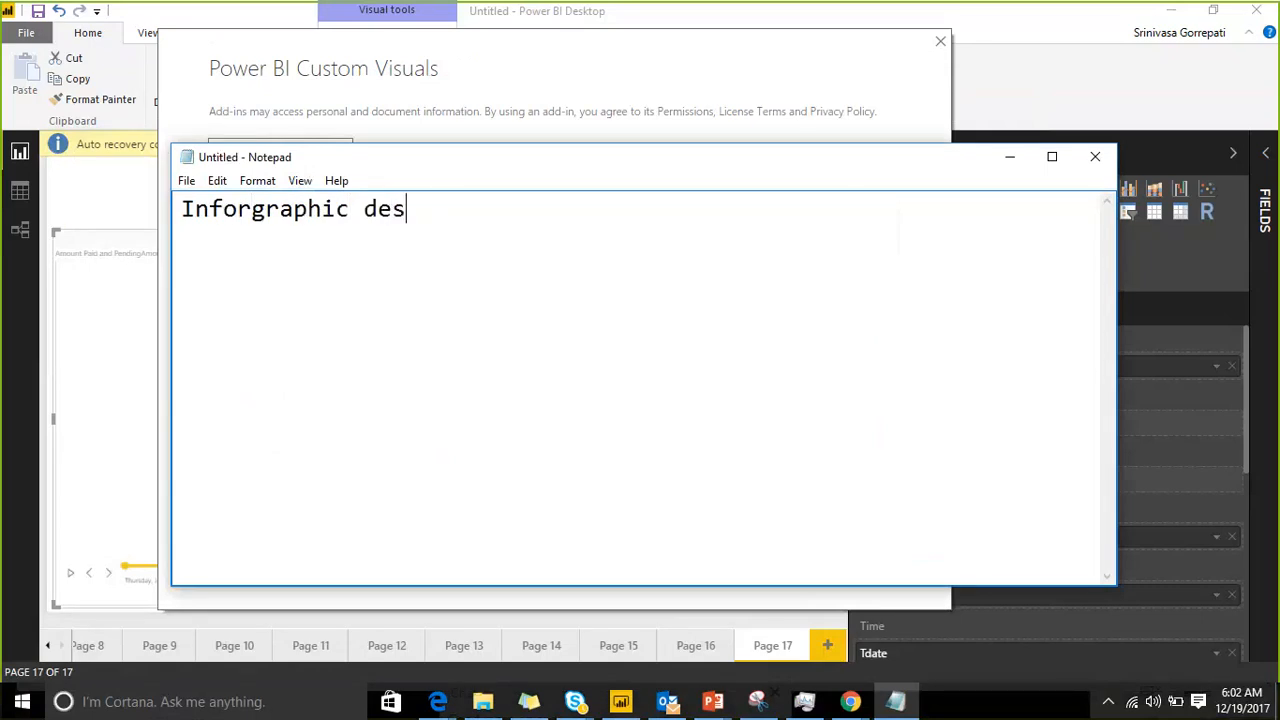
{"action": "key", "text": "Return"}
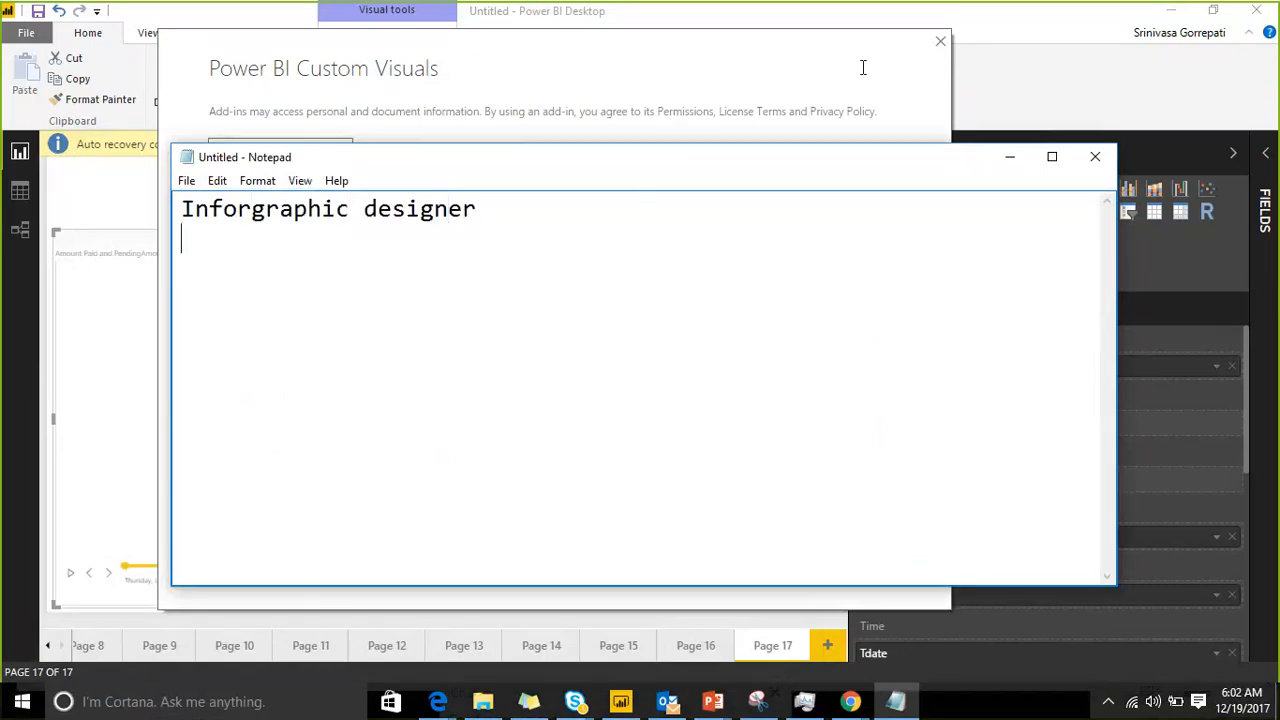
Step: Place the Notepad window beside the custom visuals list so the note and the visual names can be seen together
{"action": "key", "text": "super+Right"}
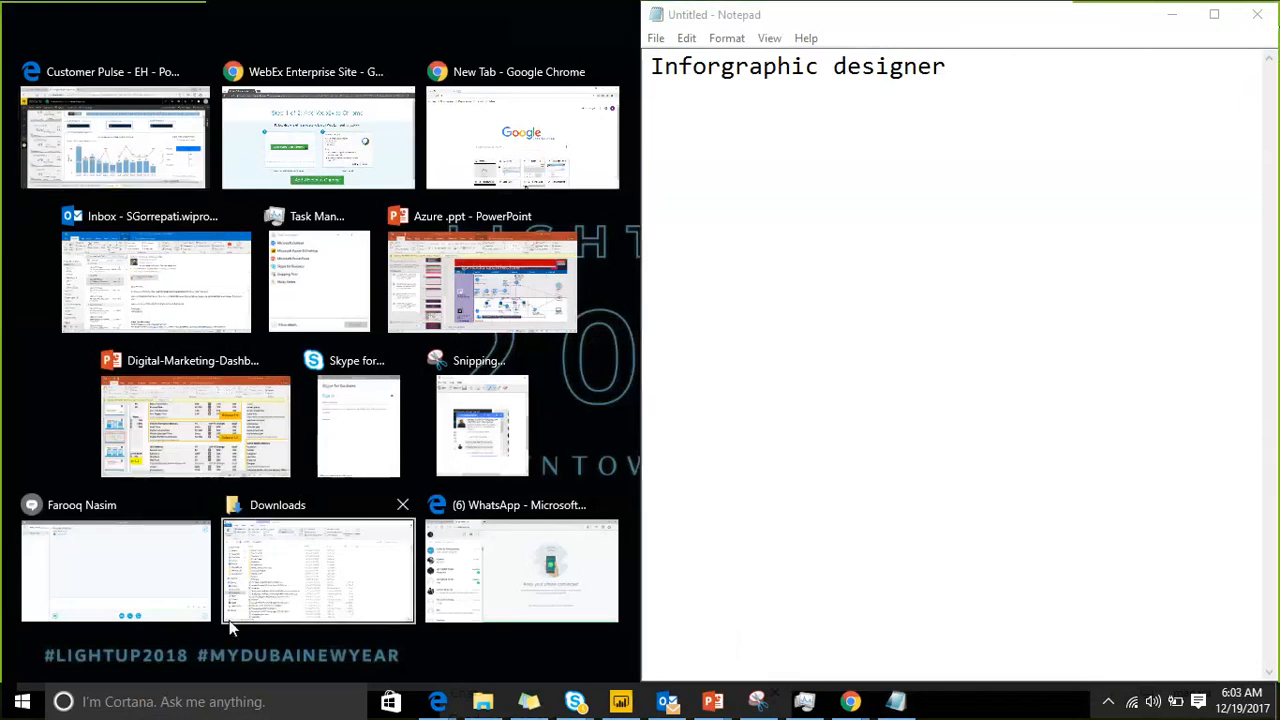
{"action": "left_click", "coordinate": [1172, 14]}
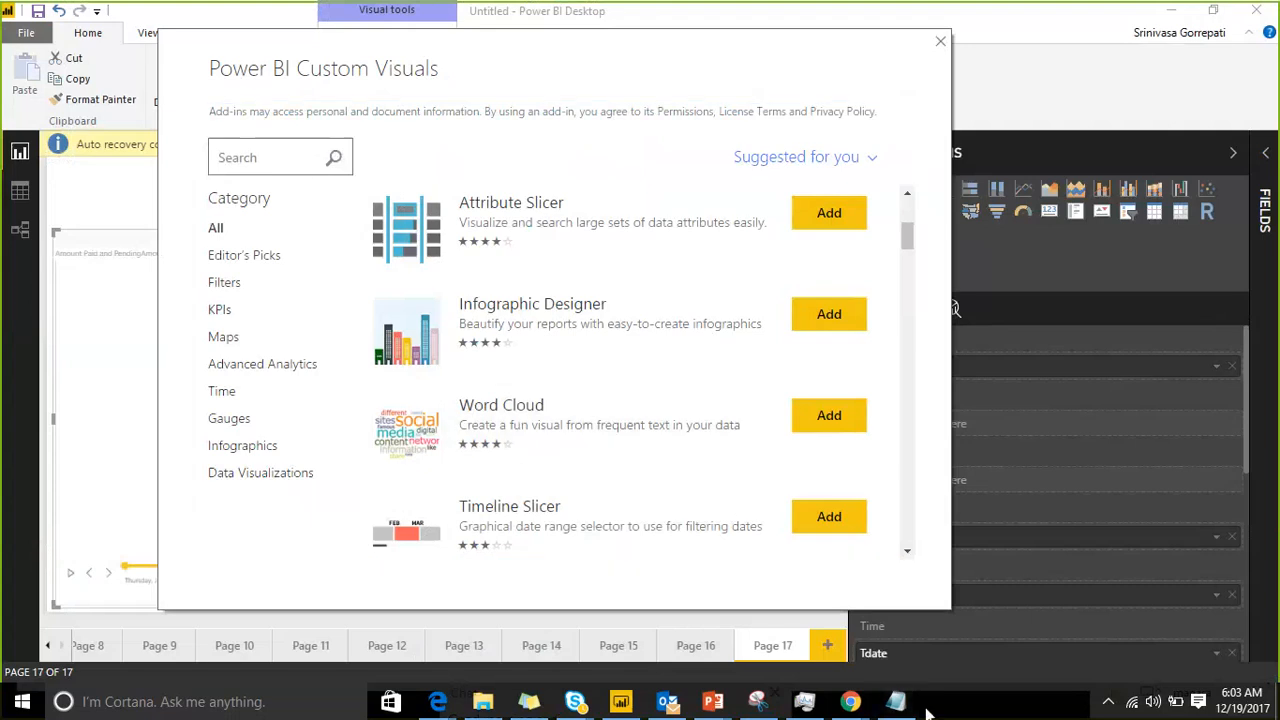
{"action": "left_click", "coordinate": [895, 701]}
{"action": "left_click_drag", "start_coordinate": [850, 28], "coordinate": [993, 271]}
Step: Add "word cloud" on a new line below the first entry in the Notepad list
{"action": "left_click", "coordinate": [1100, 317]}
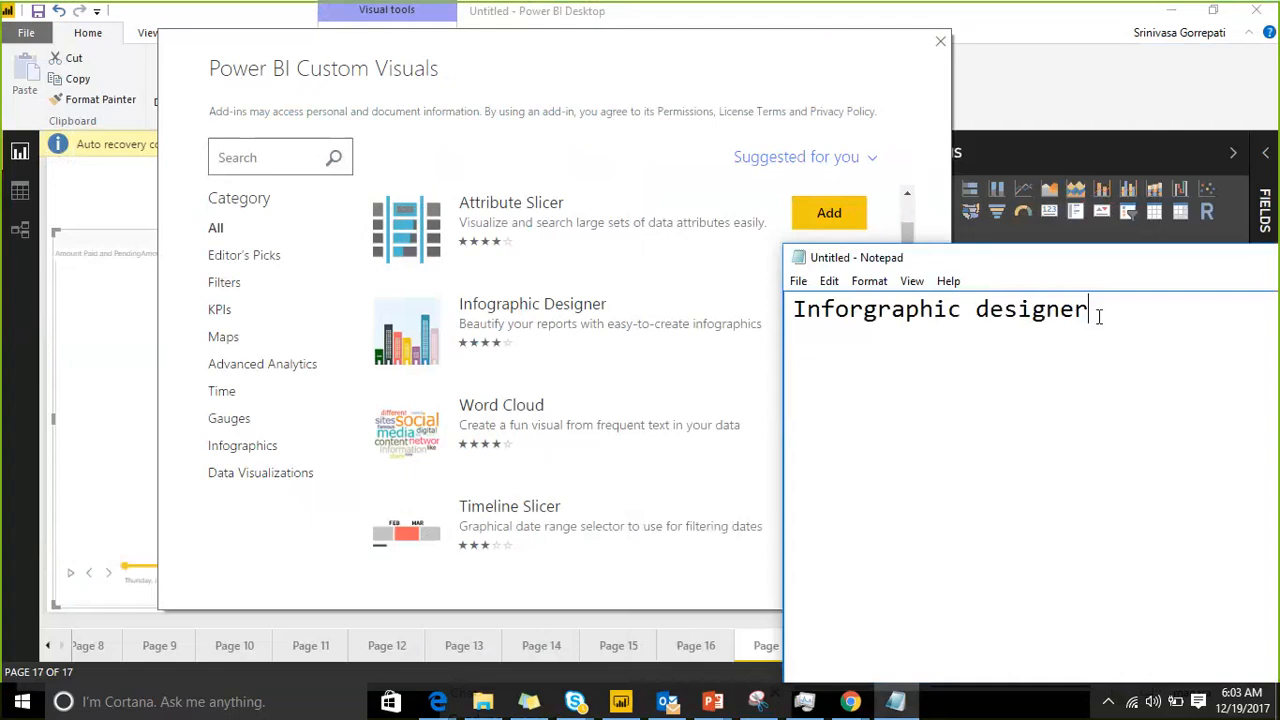
{"action": "key", "text": "Return"}
{"action": "type", "text": "word cloud"}
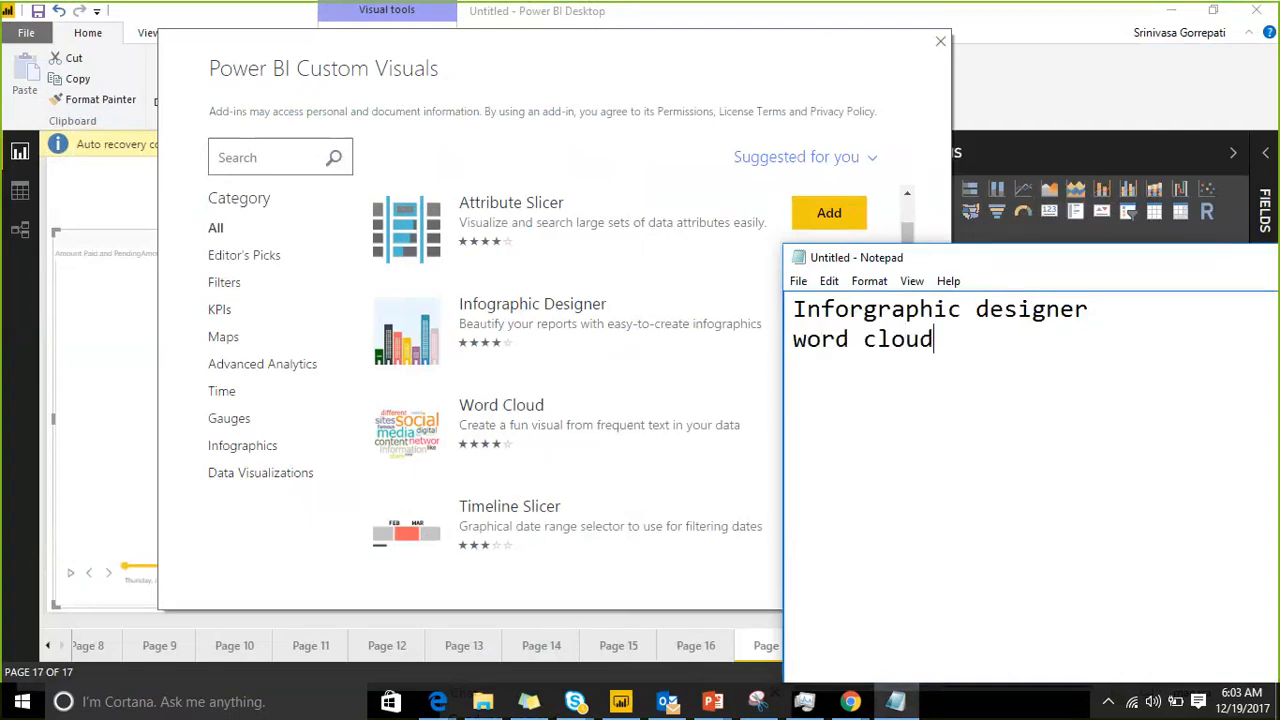
{"action": "key", "text": "Return"}
Step: Find Power KPI Matrix in the custom visuals store and add "power KPI Matrix" to the Notepad list
{"action": "left_click", "coordinate": [644, 48]}
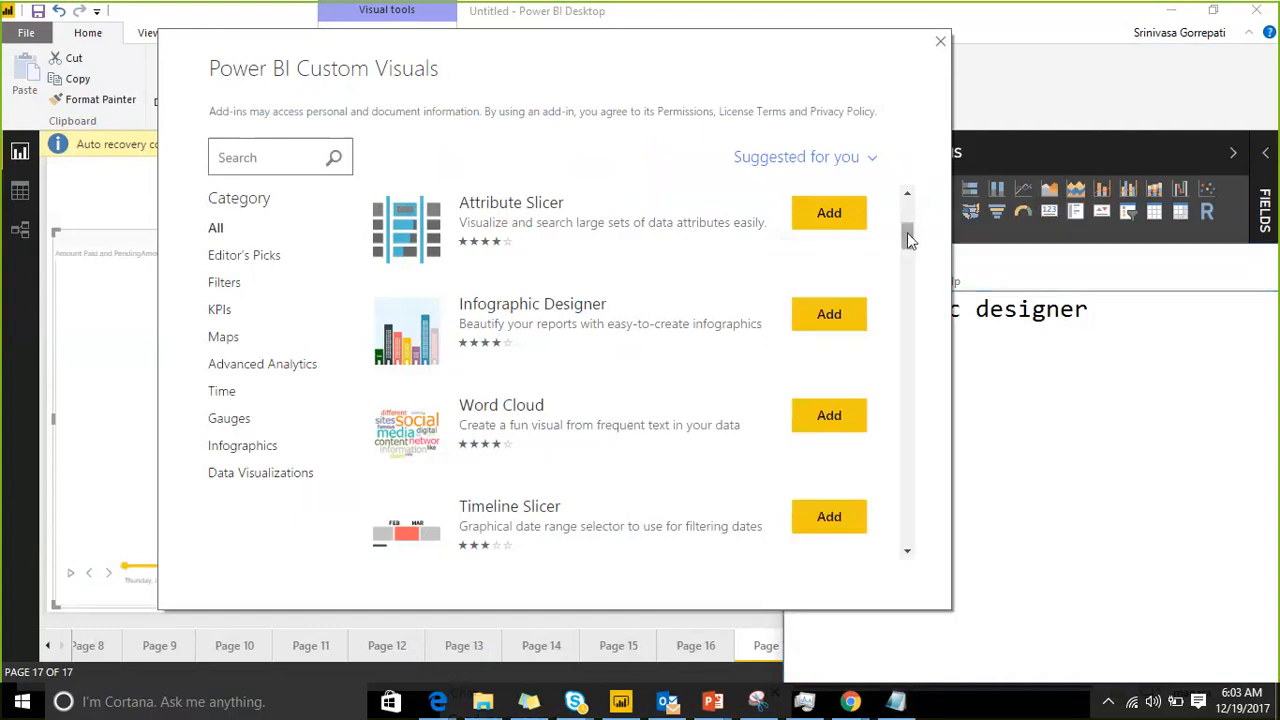
{"action": "left_click_drag", "start_coordinate": [907, 232], "coordinate": [910, 243]}
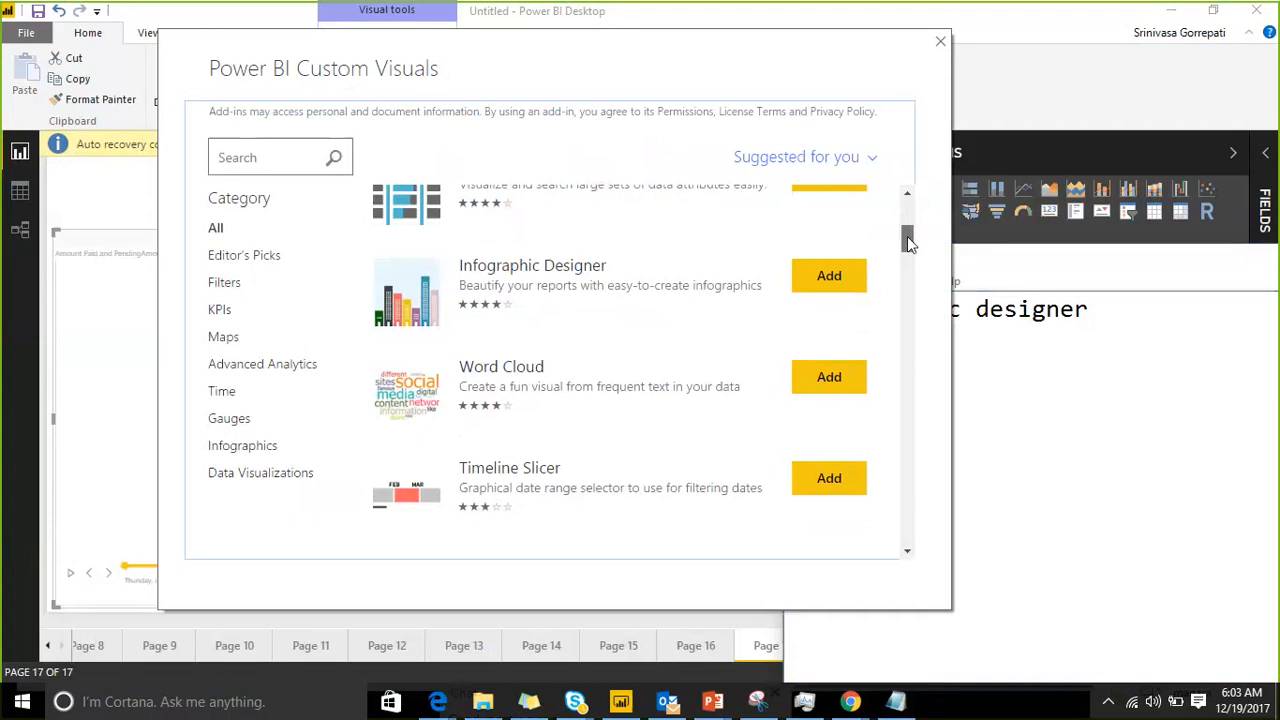
{"action": "left_click_drag", "start_coordinate": [907, 236], "coordinate": [910, 253]}
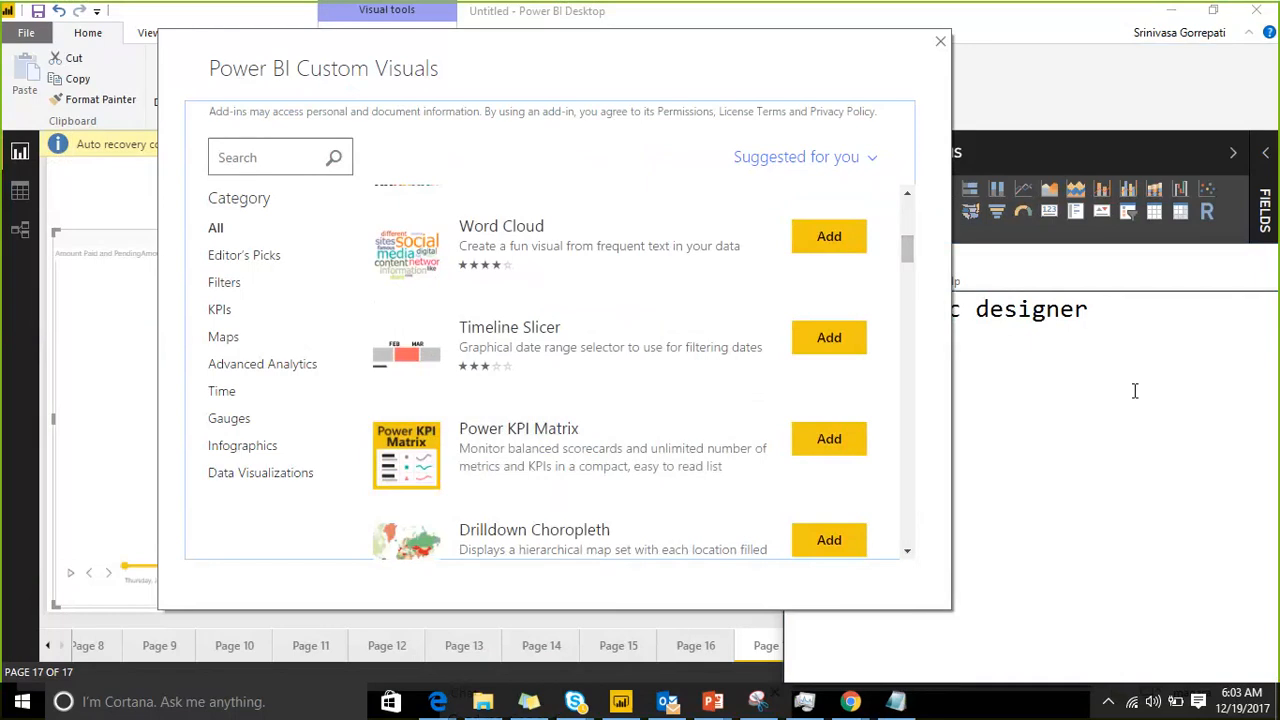
{"action": "left_click", "coordinate": [1089, 345]}
{"action": "key", "text": "Return"}
{"action": "type", "text": "p"}
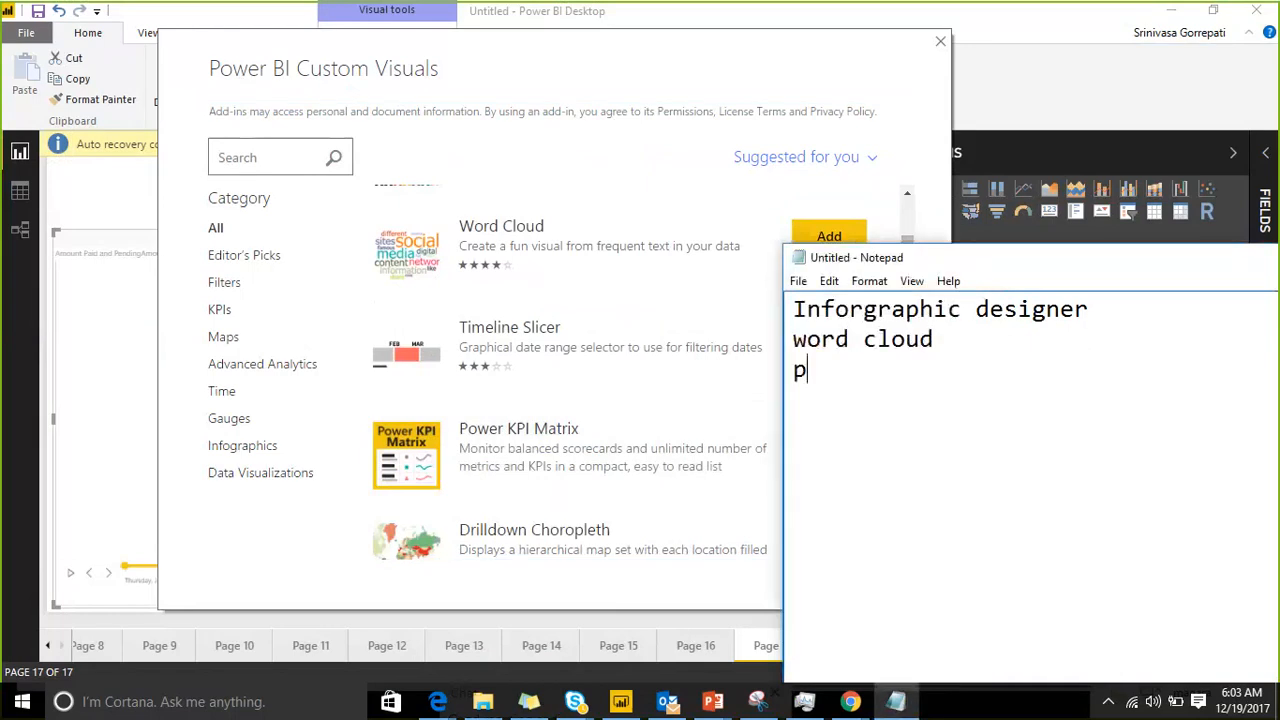
{"action": "type", "text": "ower KPI Ma"}
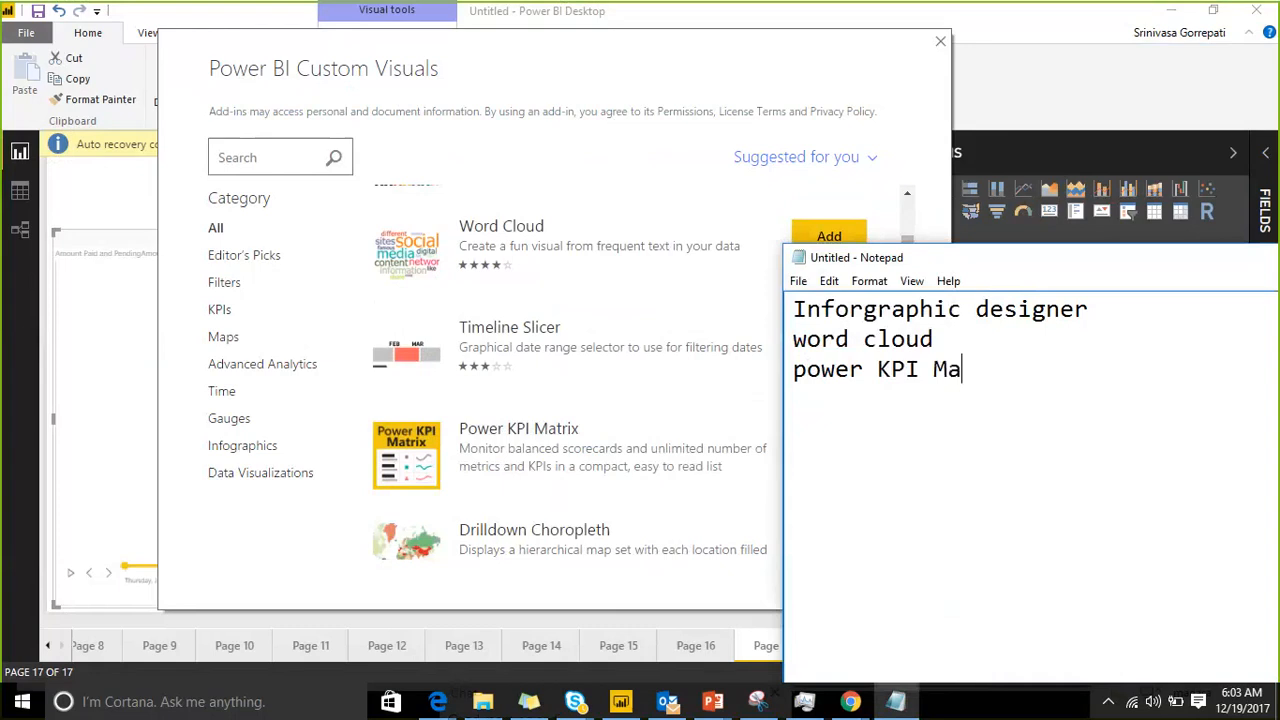
{"action": "type", "text": "trix"}
{"action": "key", "text": "Return"}
Step: Browse further through the store to Table Heatmap and add "table heat map" to the Notepad list
{"action": "left_click", "coordinate": [897, 235]}
{"action": "left_click_drag", "start_coordinate": [907, 242], "coordinate": [928, 402]}
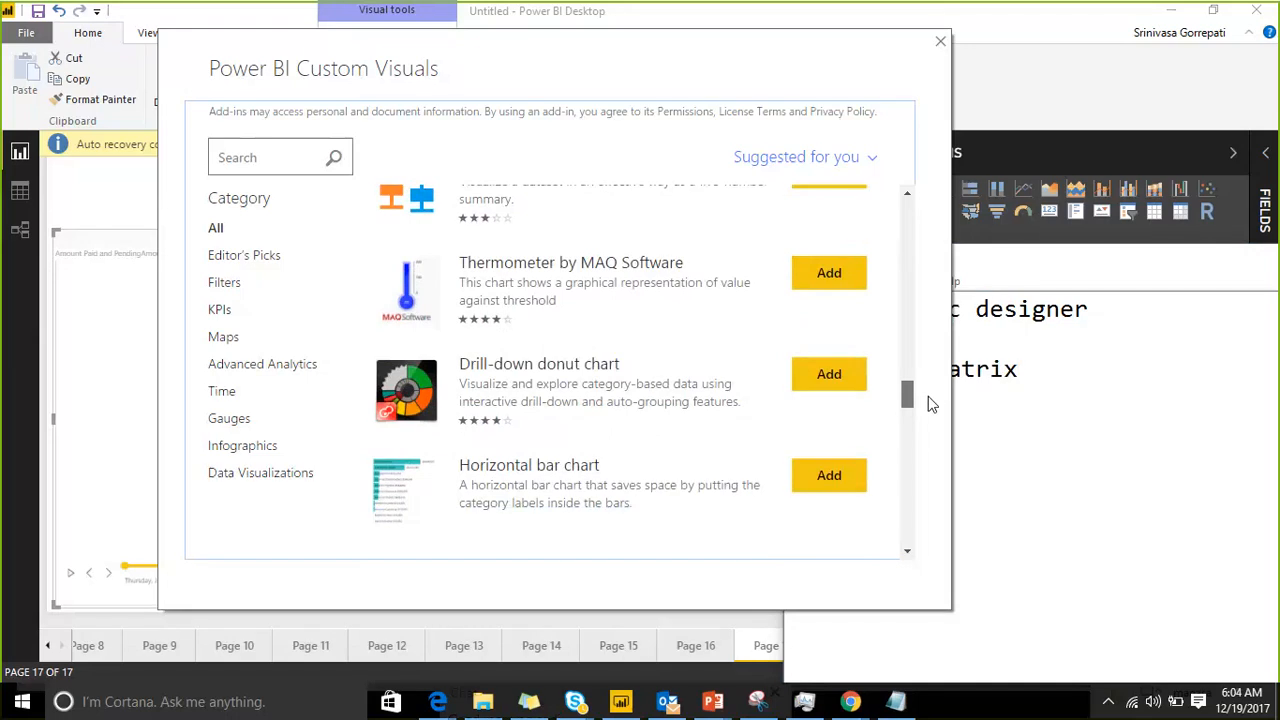
{"action": "left_click_drag", "start_coordinate": [928, 396], "coordinate": [935, 466]}
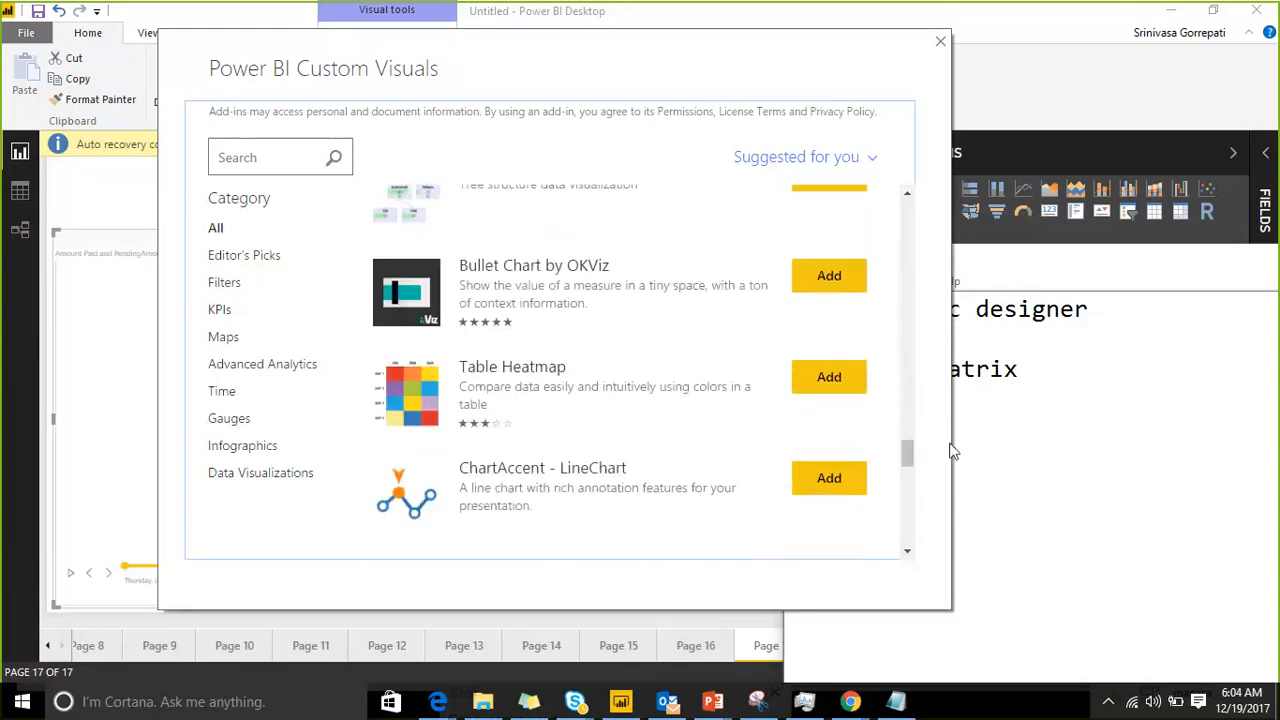
{"action": "left_click", "coordinate": [1080, 393]}
{"action": "type", "text": "tab"}
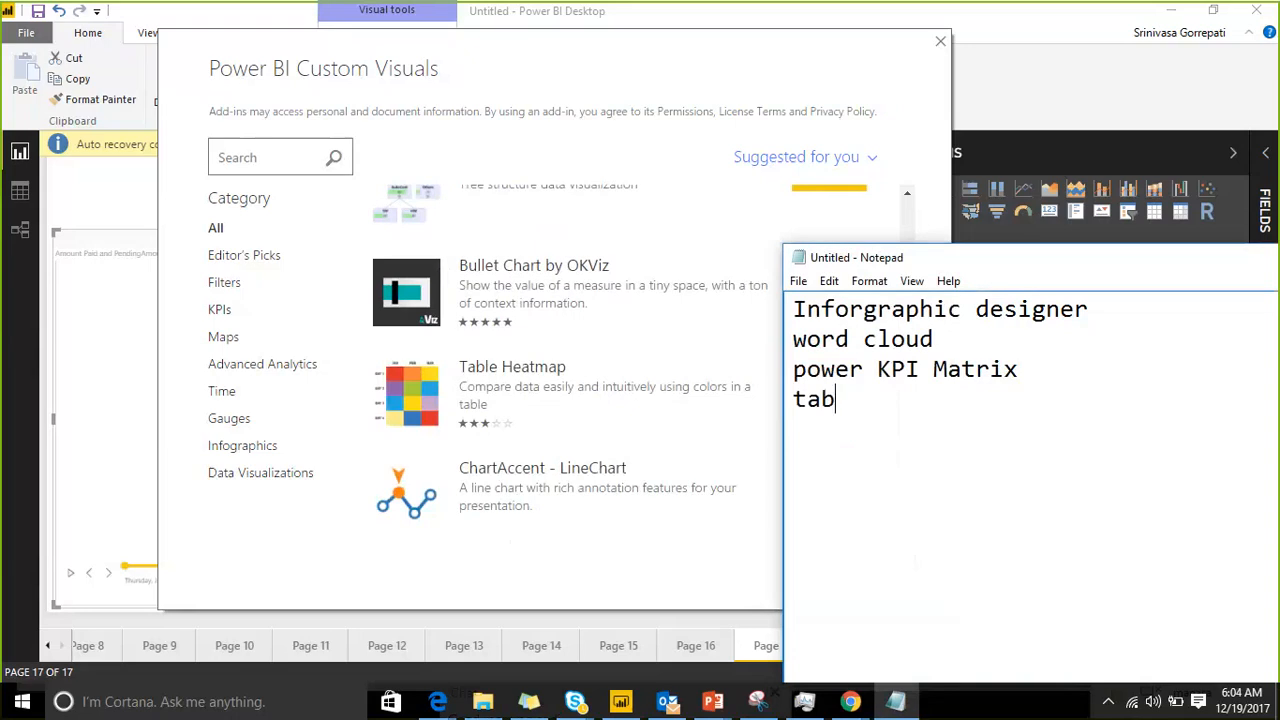
{"action": "type", "text": "le heat map"}
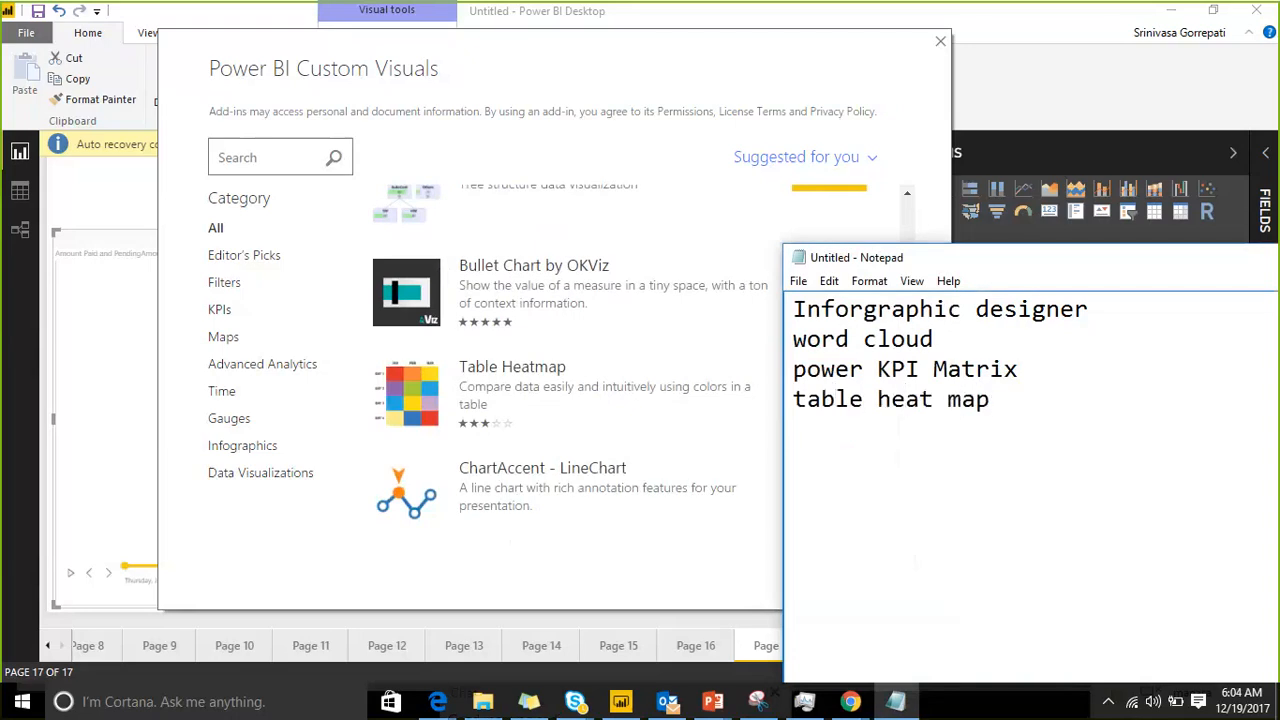
{"action": "key", "text": "Return"}
Step: Locate Chiclet Slicer in the custom visuals store and add "chiklet slicer" to the Notepad list
{"action": "left_click", "coordinate": [897, 306]}
{"action": "left_click_drag", "start_coordinate": [910, 464], "coordinate": [912, 513]}
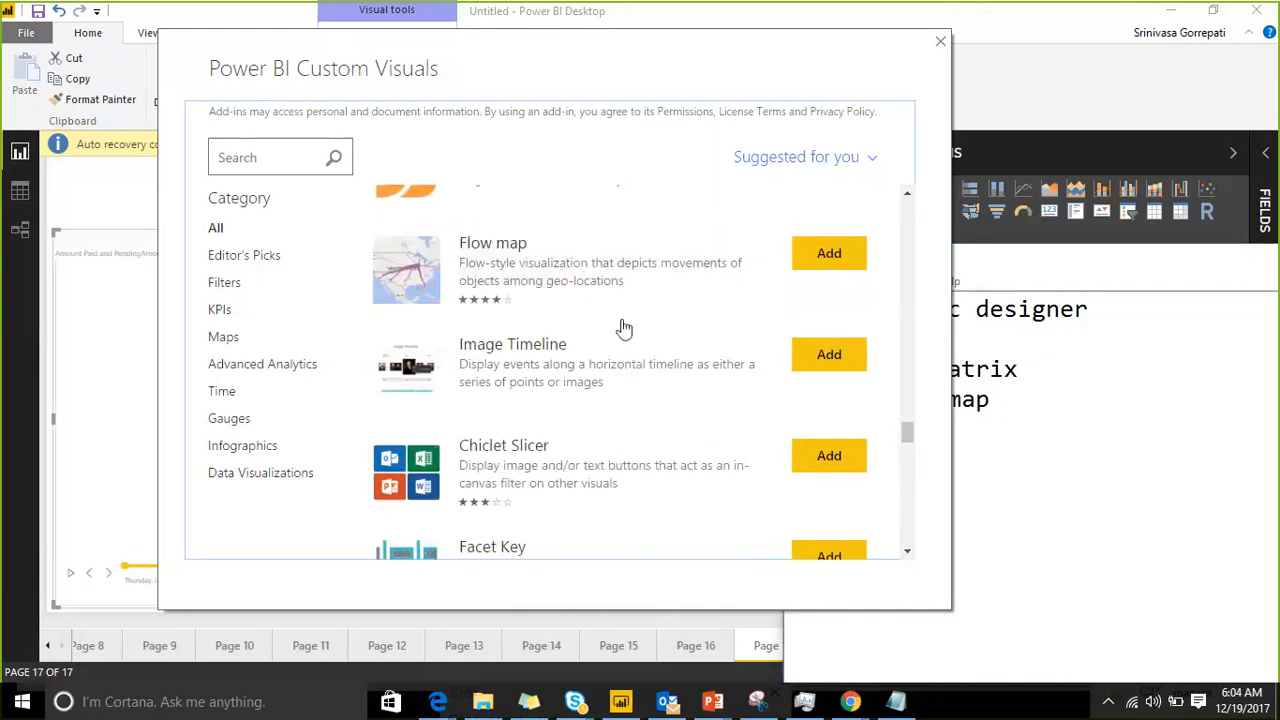
{"action": "scroll", "coordinate": [660, 326], "scroll_direction": "down", "scroll_amount": 1}
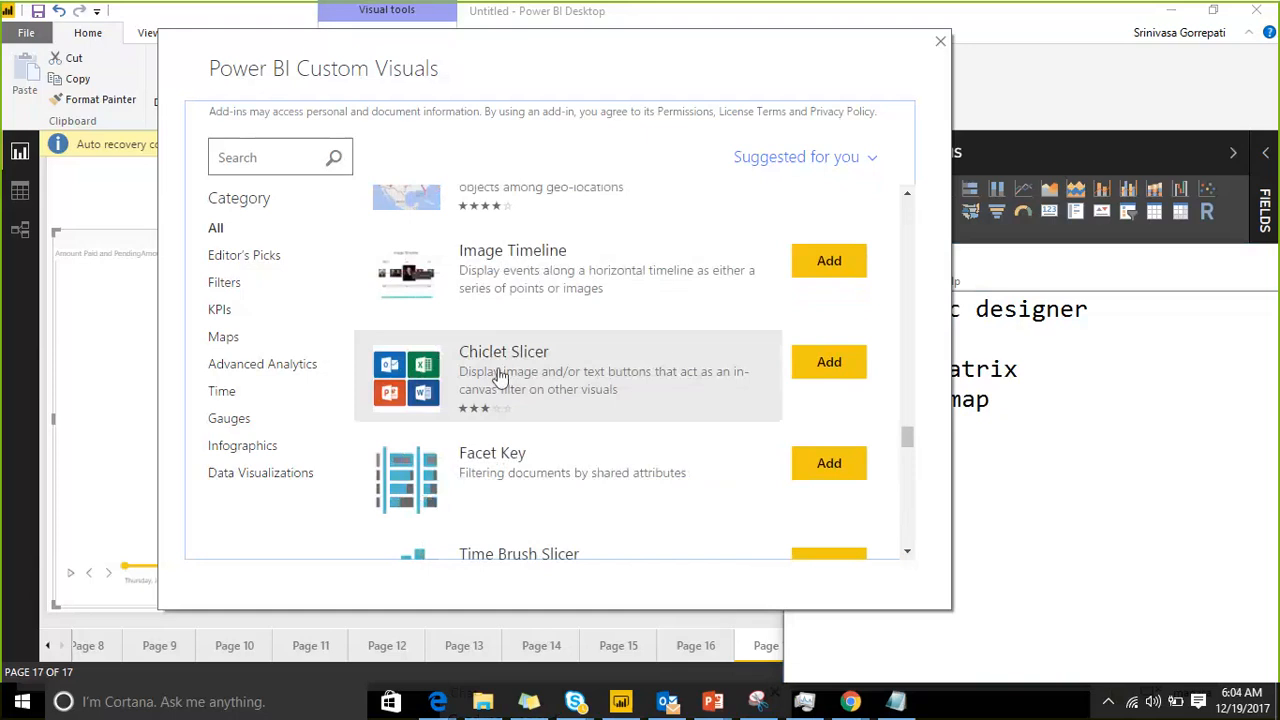
{"action": "left_click", "coordinate": [1054, 426]}
{"action": "type", "text": "c"}
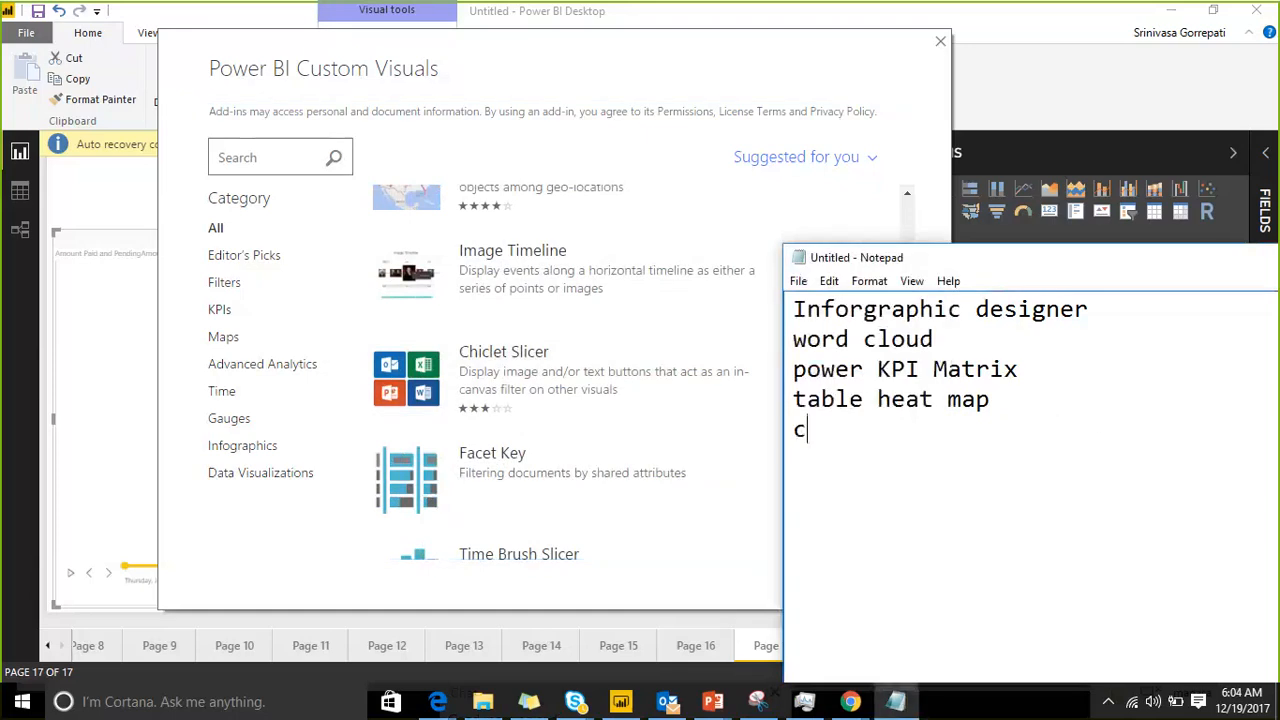
{"action": "type", "text": "hiklet slicer"}
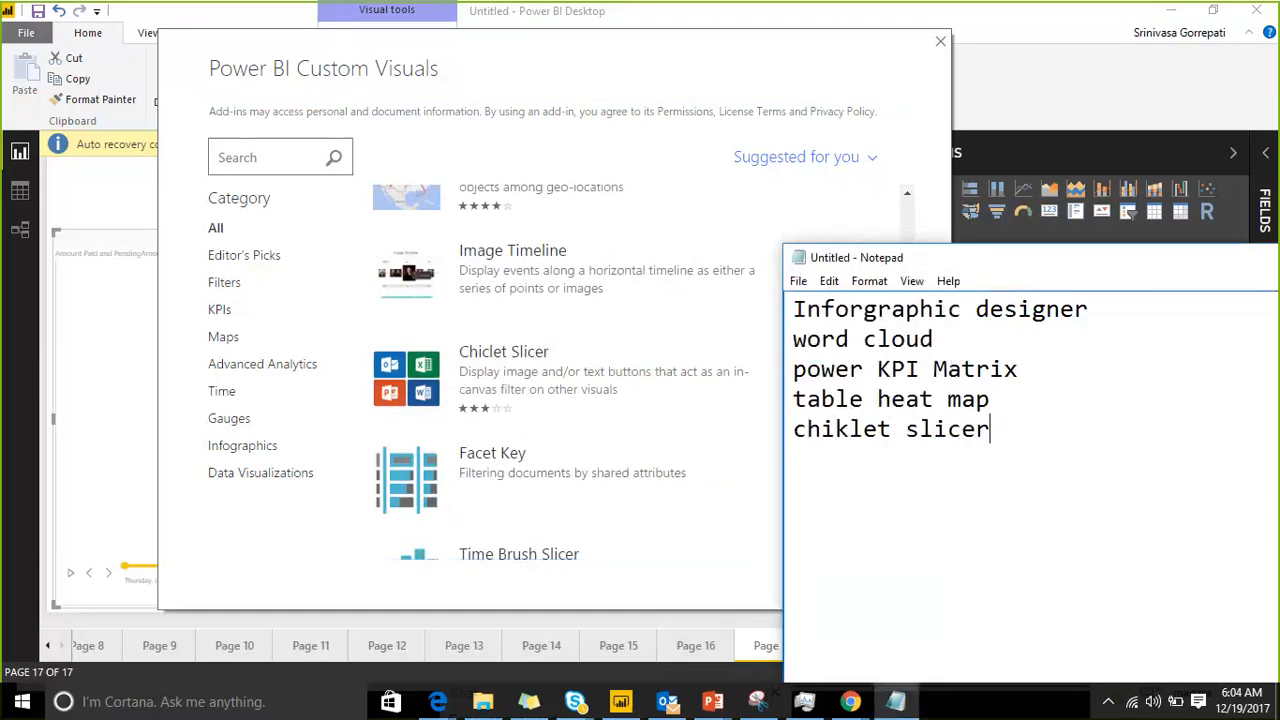
{"action": "key", "text": "Return"}
Step: Examine the remaining suggested custom visuals in the store, from the slicers through to the gauge, calendar and KPI visuals
{"action": "left_click", "coordinate": [837, 81]}
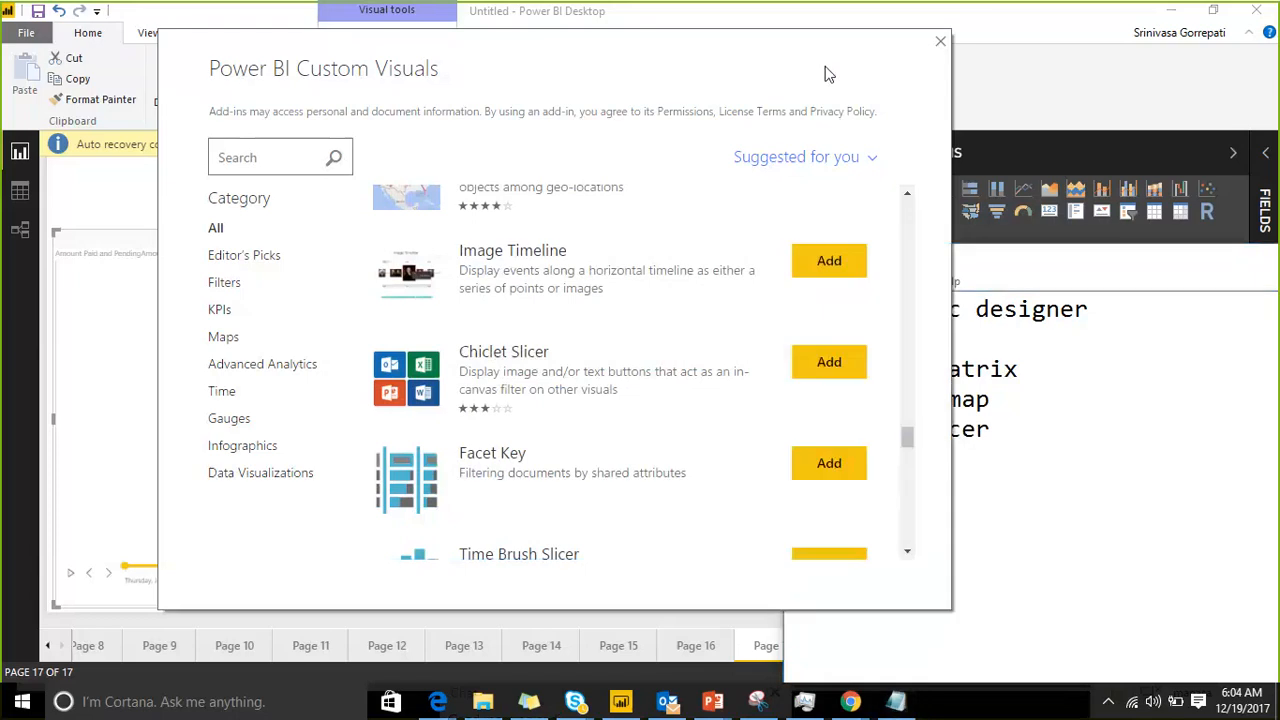
{"action": "left_click_drag", "start_coordinate": [908, 438], "coordinate": [921, 485]}
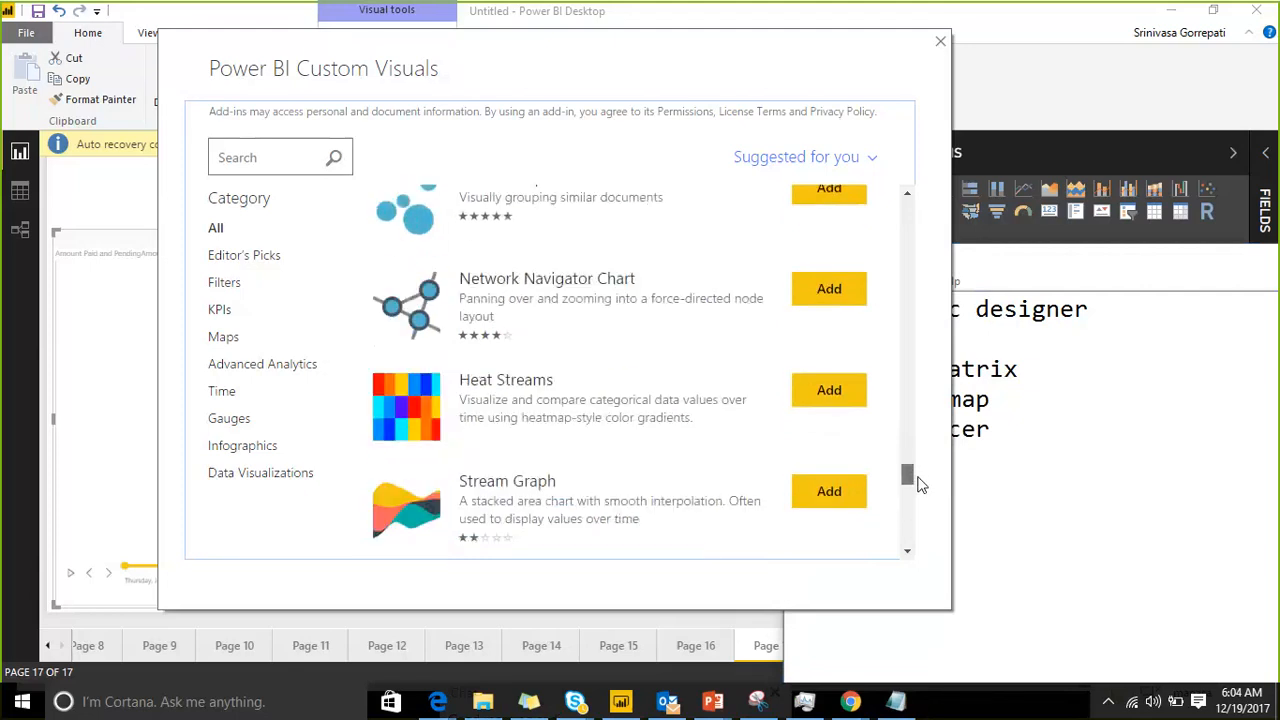
{"action": "left_click_drag", "start_coordinate": [921, 485], "coordinate": [923, 542]}
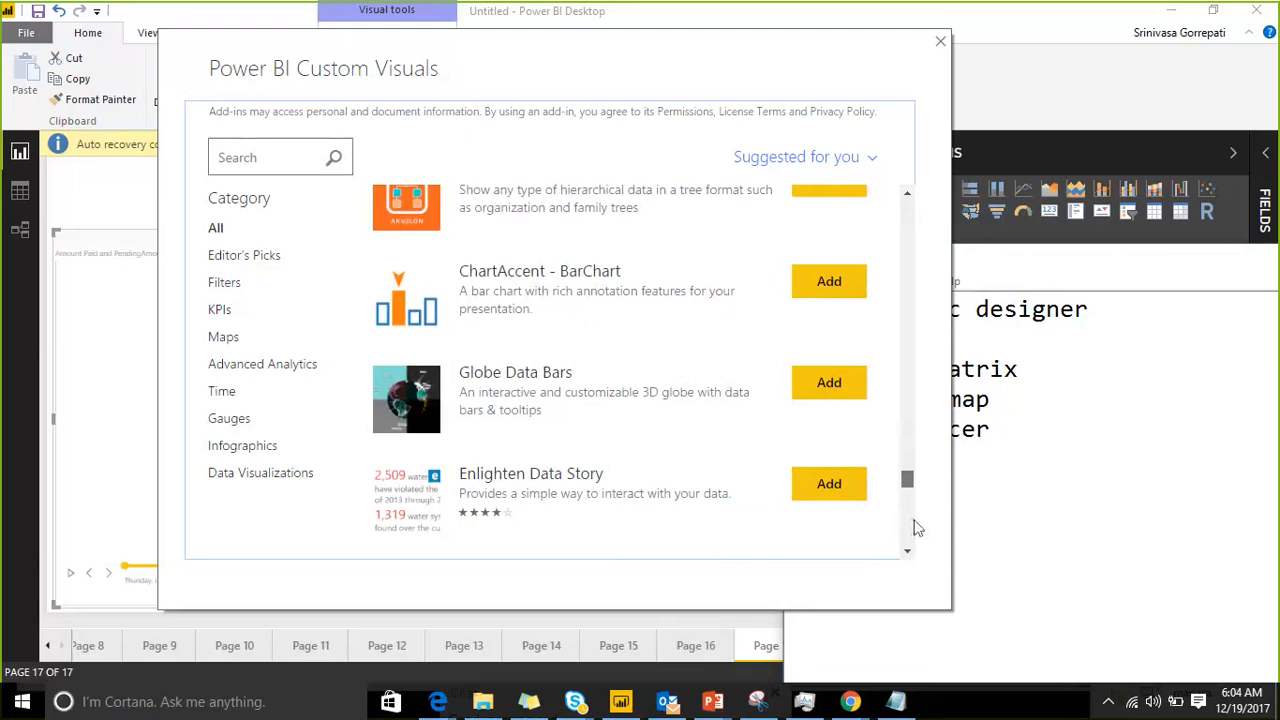
{"action": "scroll", "coordinate": [896, 470], "scroll_direction": "down", "scroll_amount": 3}
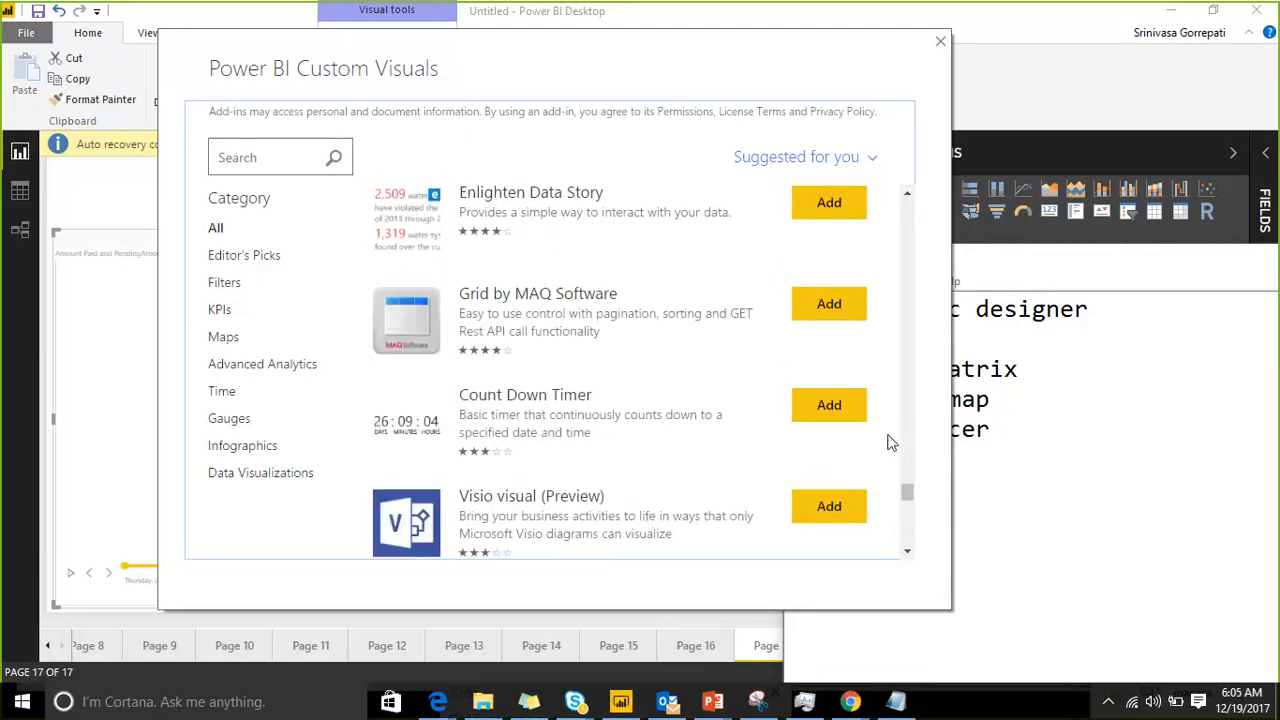
{"action": "scroll", "coordinate": [890, 440], "scroll_direction": "down", "scroll_amount": 3}
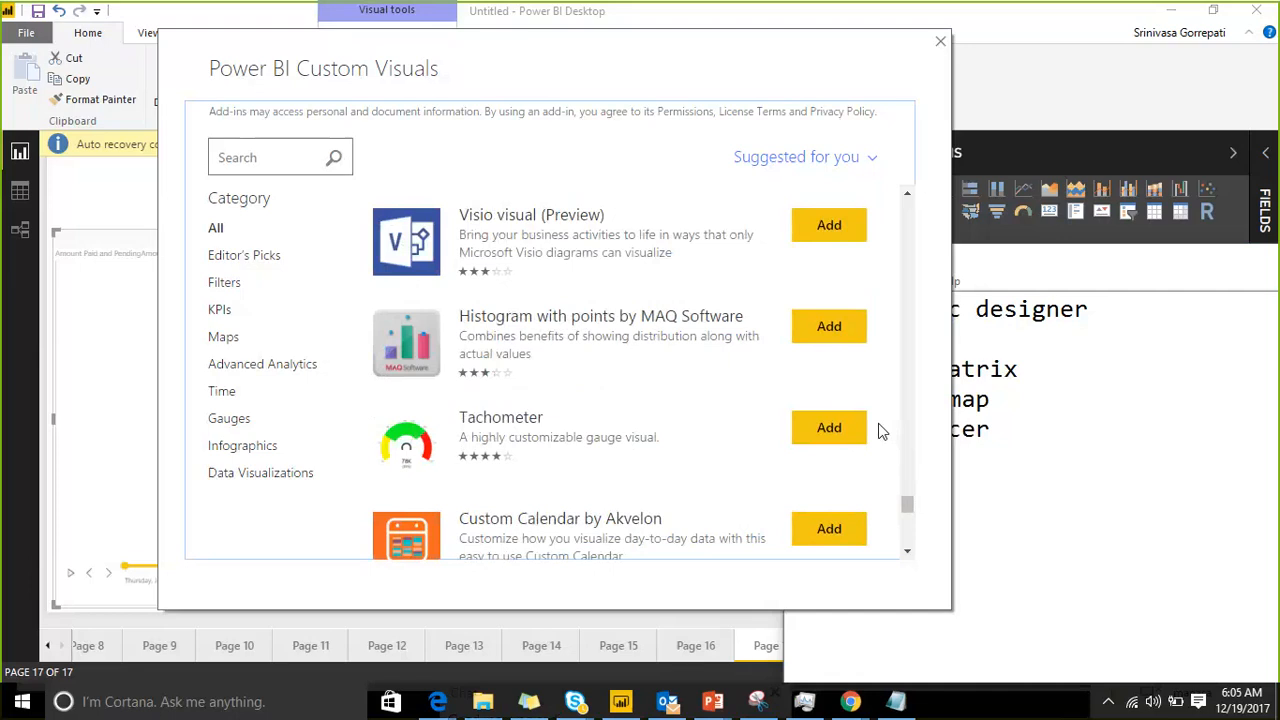
{"action": "scroll", "coordinate": [878, 423], "scroll_direction": "down", "scroll_amount": 2}
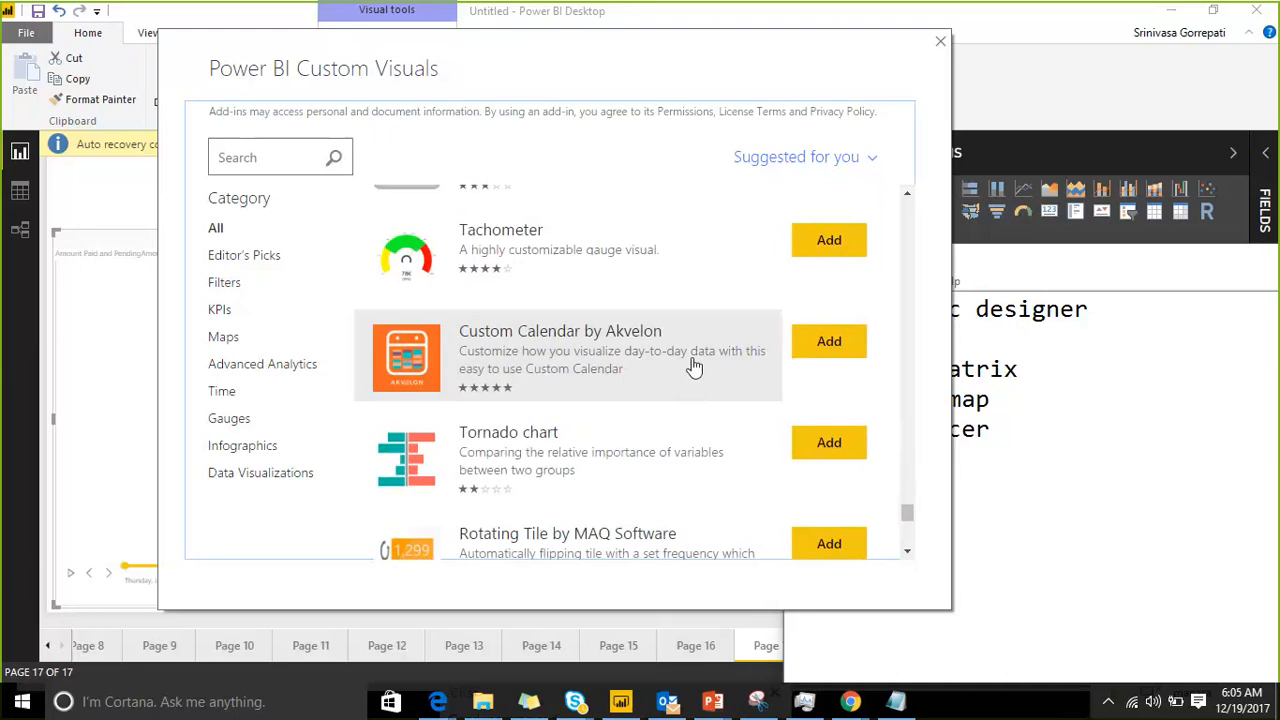
{"action": "scroll", "coordinate": [694, 367], "scroll_direction": "down", "scroll_amount": 3}
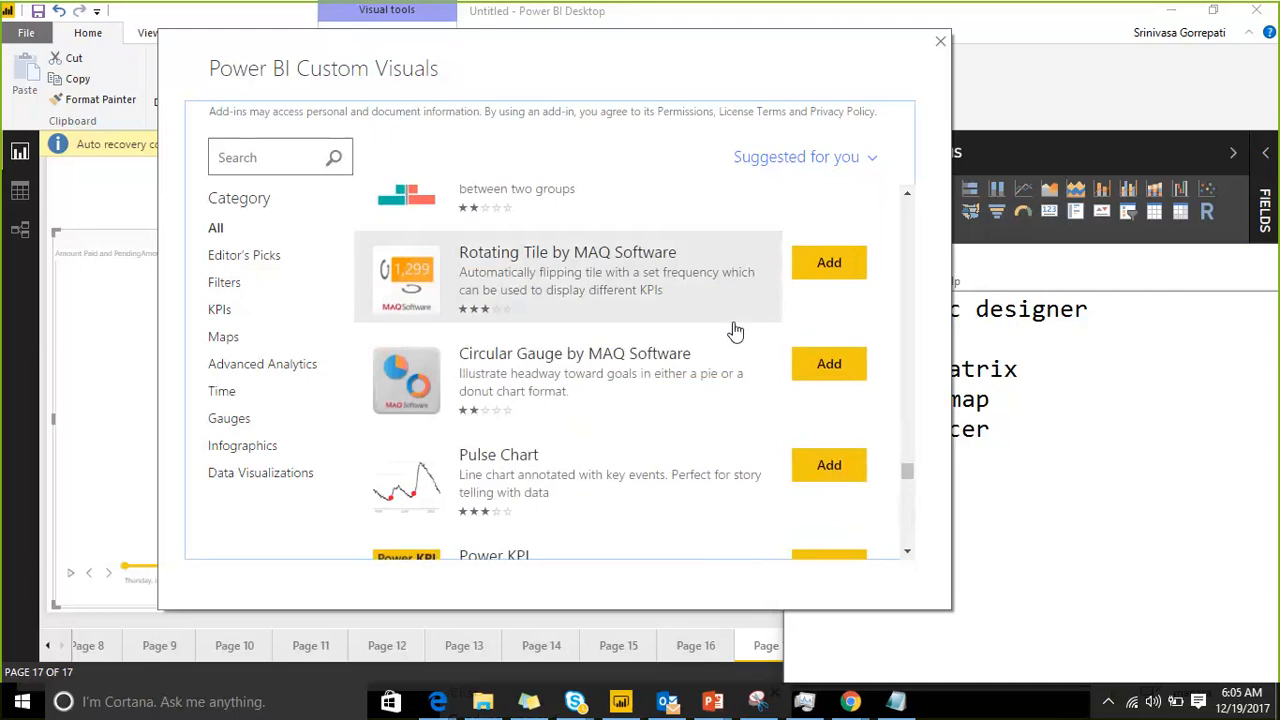
{"action": "scroll", "coordinate": [735, 330], "scroll_direction": "down", "scroll_amount": 3}
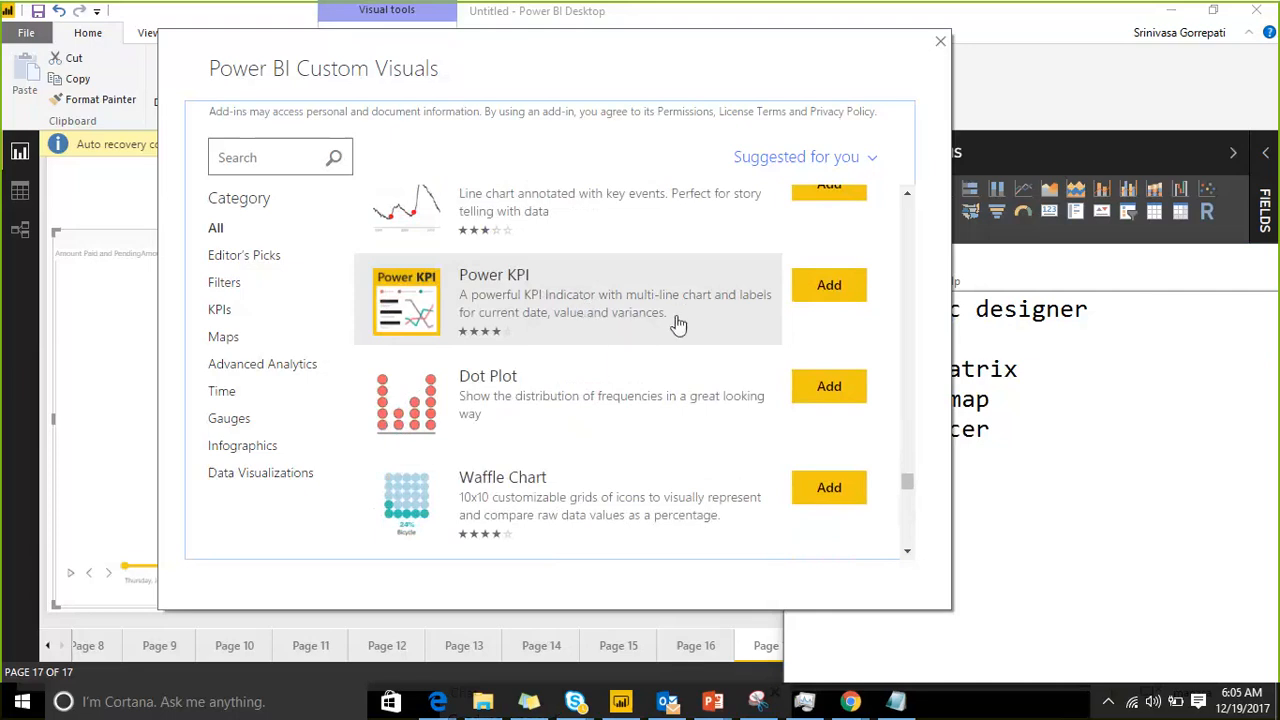
{"action": "scroll", "coordinate": [681, 318], "scroll_direction": "down", "scroll_amount": 2}
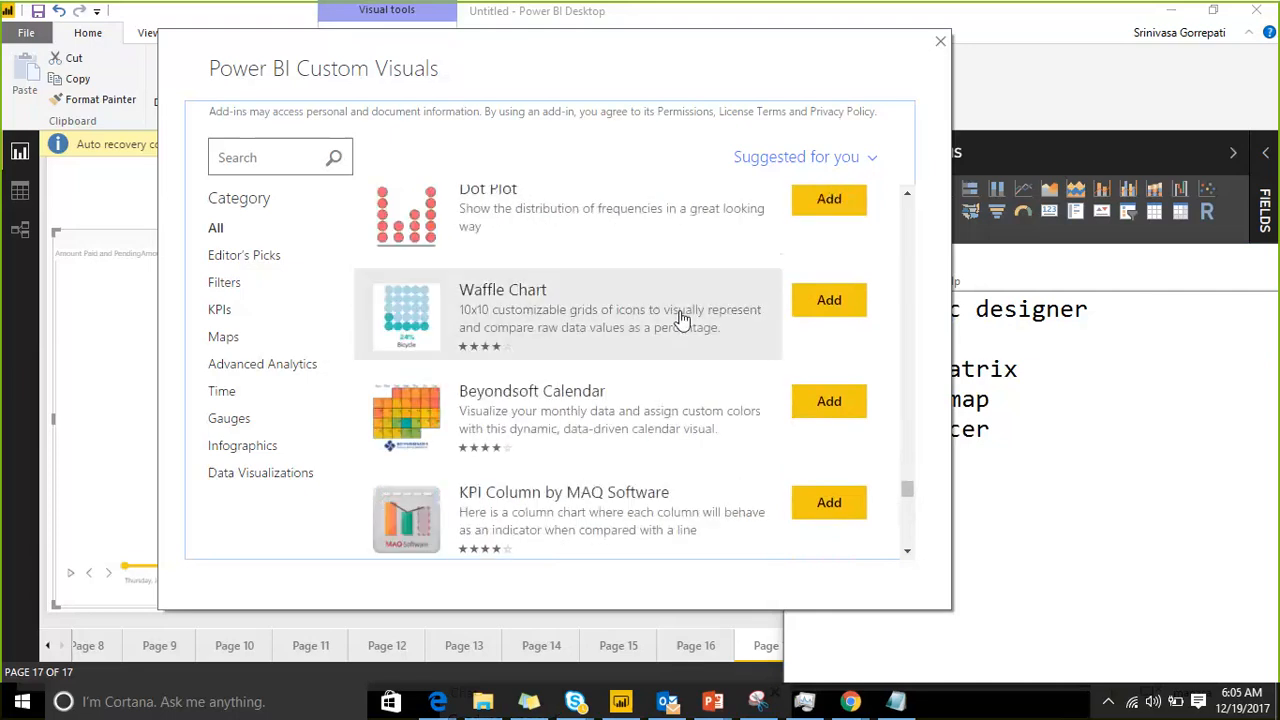
Step: Find Play Axis (Dynamic Slicer) further down the custom visuals store and add "play axis" to the Notepad list
{"action": "scroll", "coordinate": [681, 318], "scroll_direction": "down", "scroll_amount": 1}
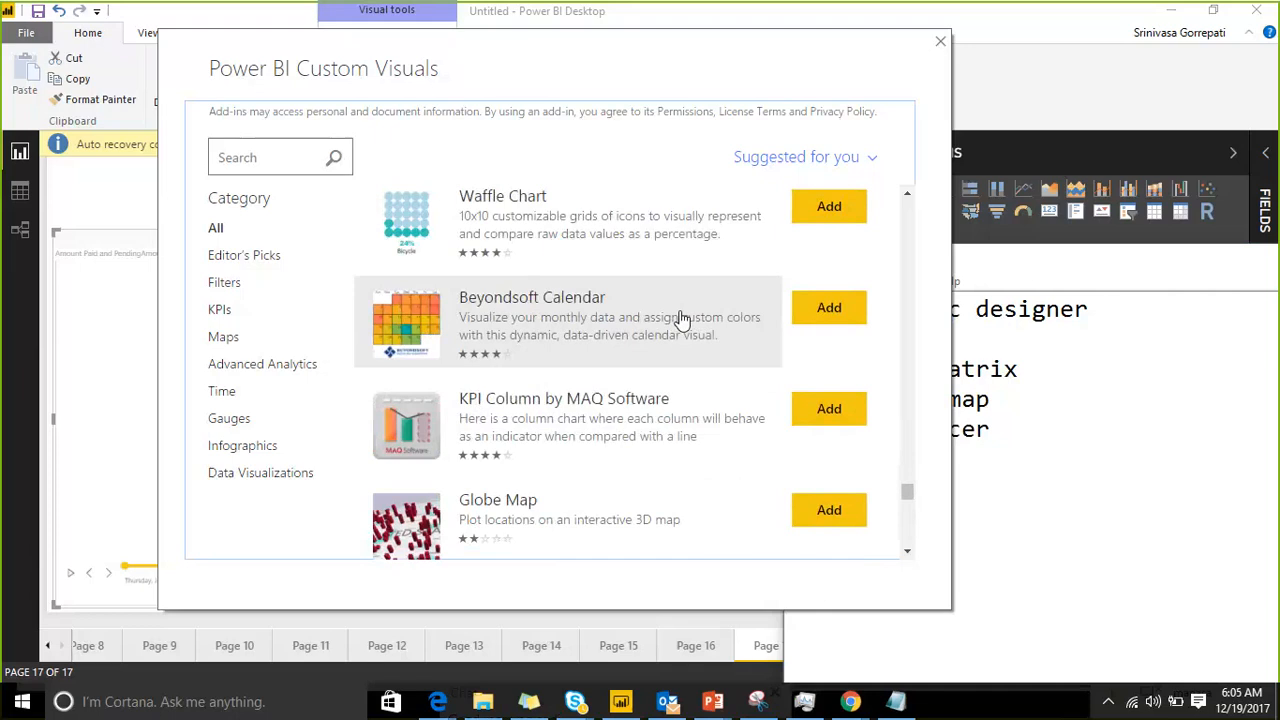
{"action": "scroll", "coordinate": [681, 318], "scroll_direction": "down", "scroll_amount": 3}
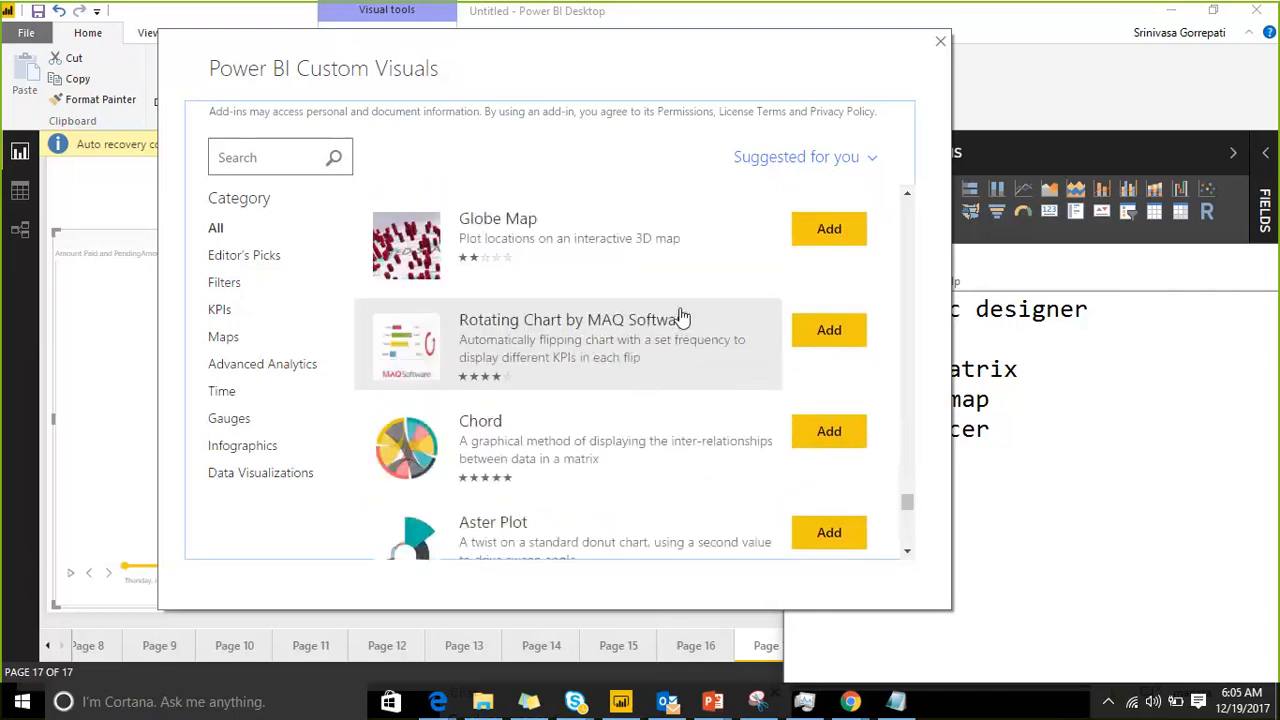
{"action": "scroll", "coordinate": [700, 289], "scroll_direction": "down", "scroll_amount": 1}
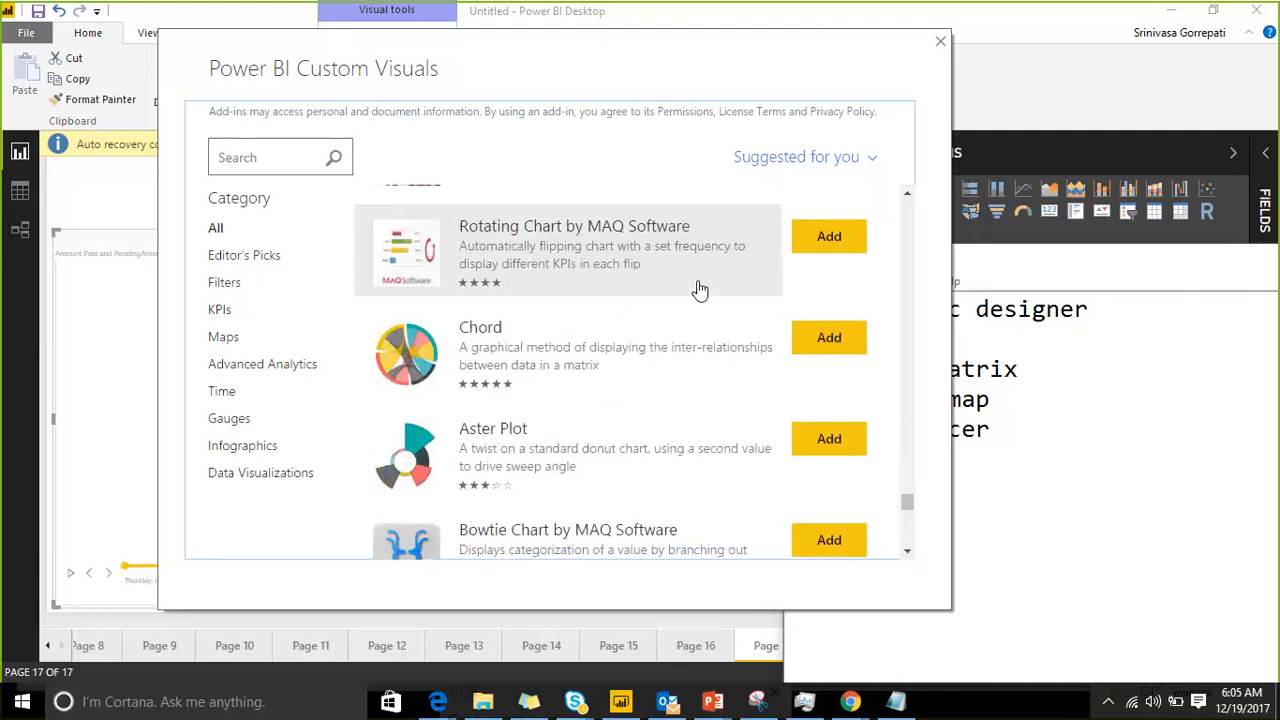
{"action": "scroll", "coordinate": [700, 289], "scroll_direction": "down", "scroll_amount": 1}
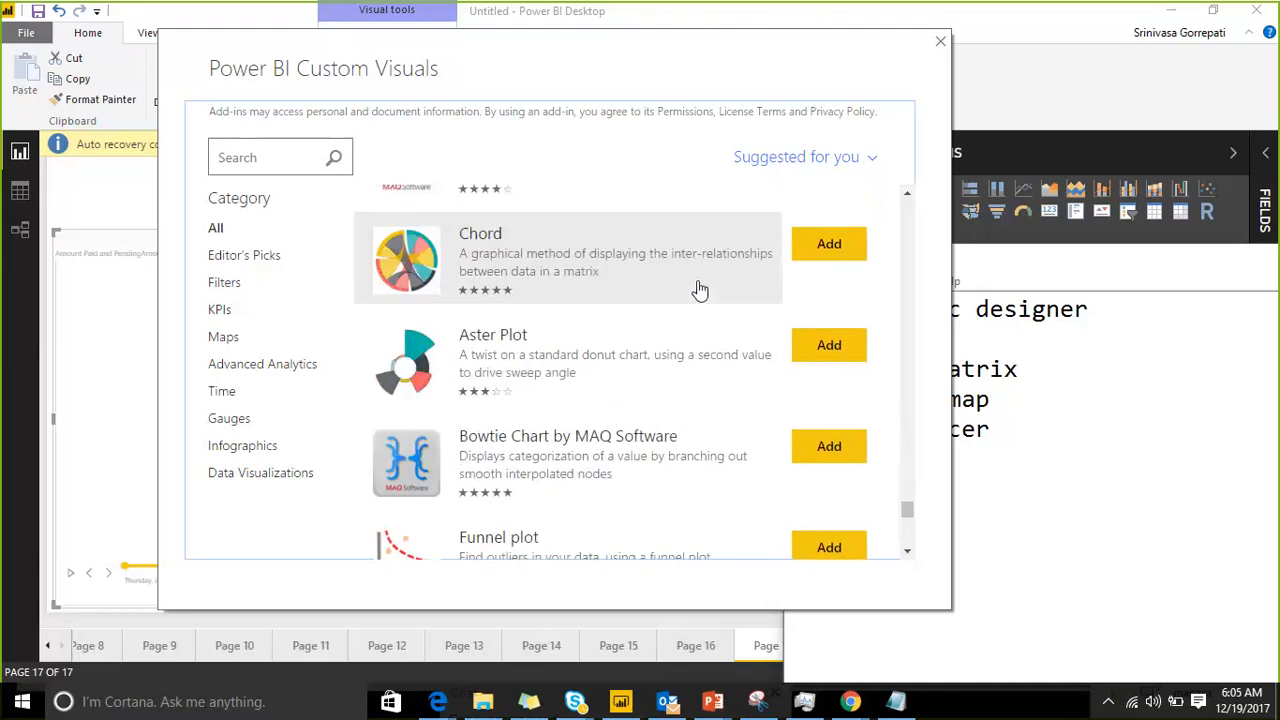
{"action": "scroll", "coordinate": [700, 289], "scroll_direction": "down", "scroll_amount": 1}
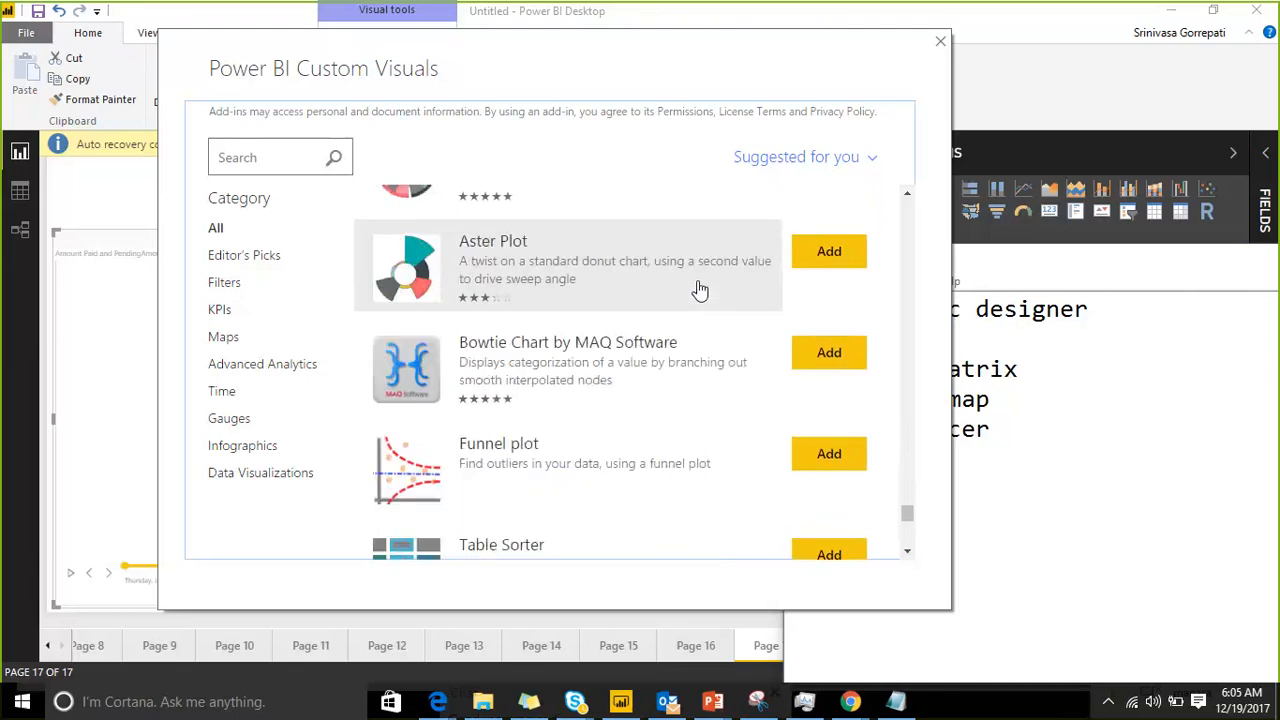
{"action": "scroll", "coordinate": [700, 289], "scroll_direction": "down", "scroll_amount": 5}
{"action": "scroll", "coordinate": [700, 289], "scroll_direction": "down", "scroll_amount": 6}
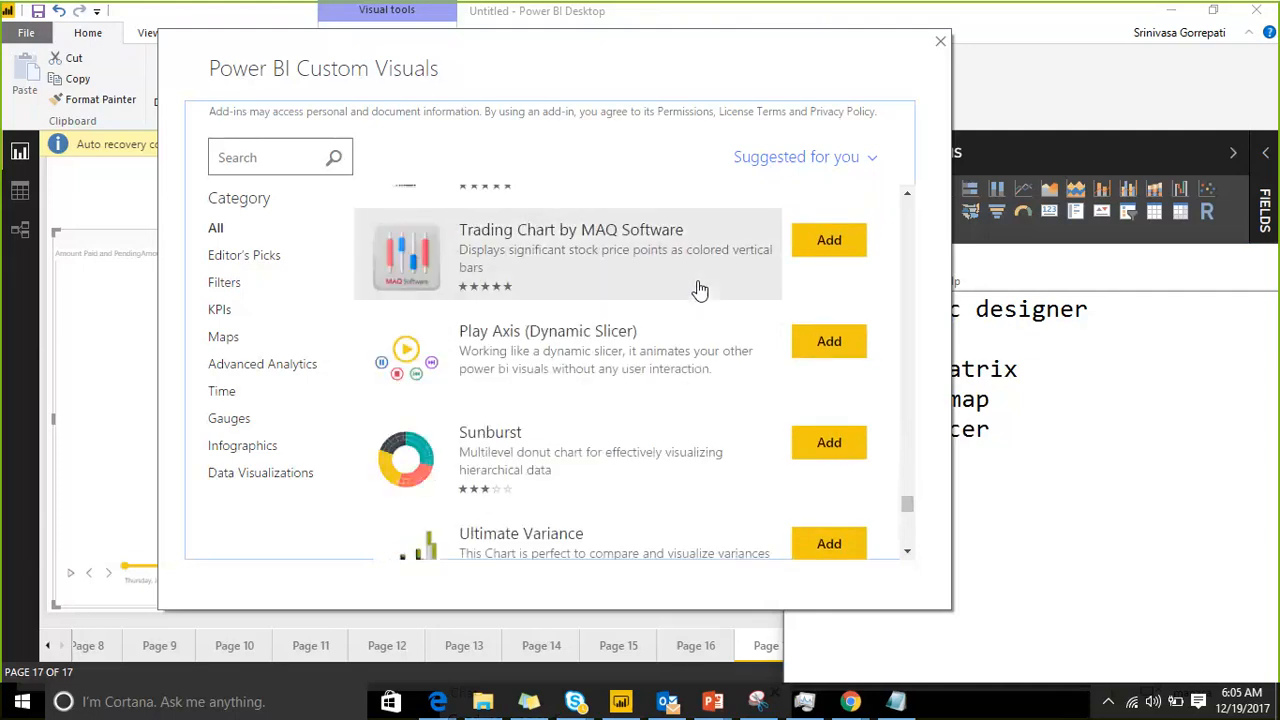
{"action": "scroll", "coordinate": [700, 289], "scroll_direction": "down", "scroll_amount": 1}
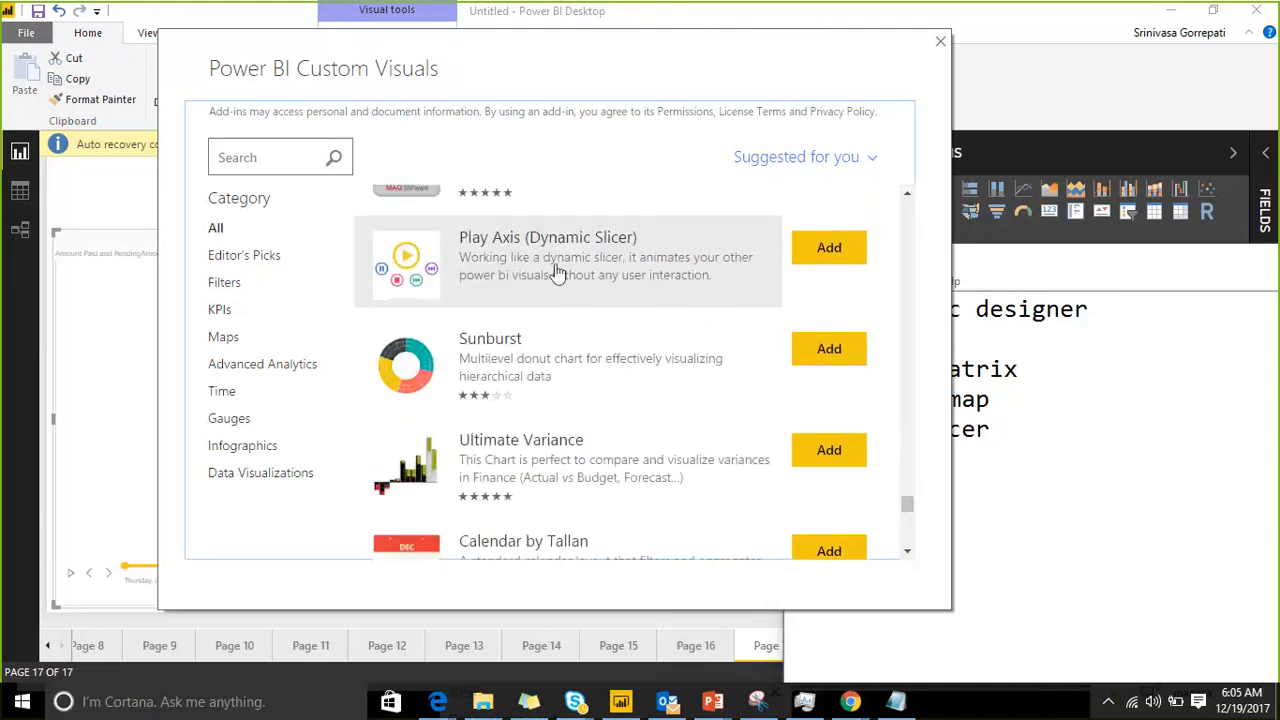
{"action": "left_click", "coordinate": [1036, 440]}
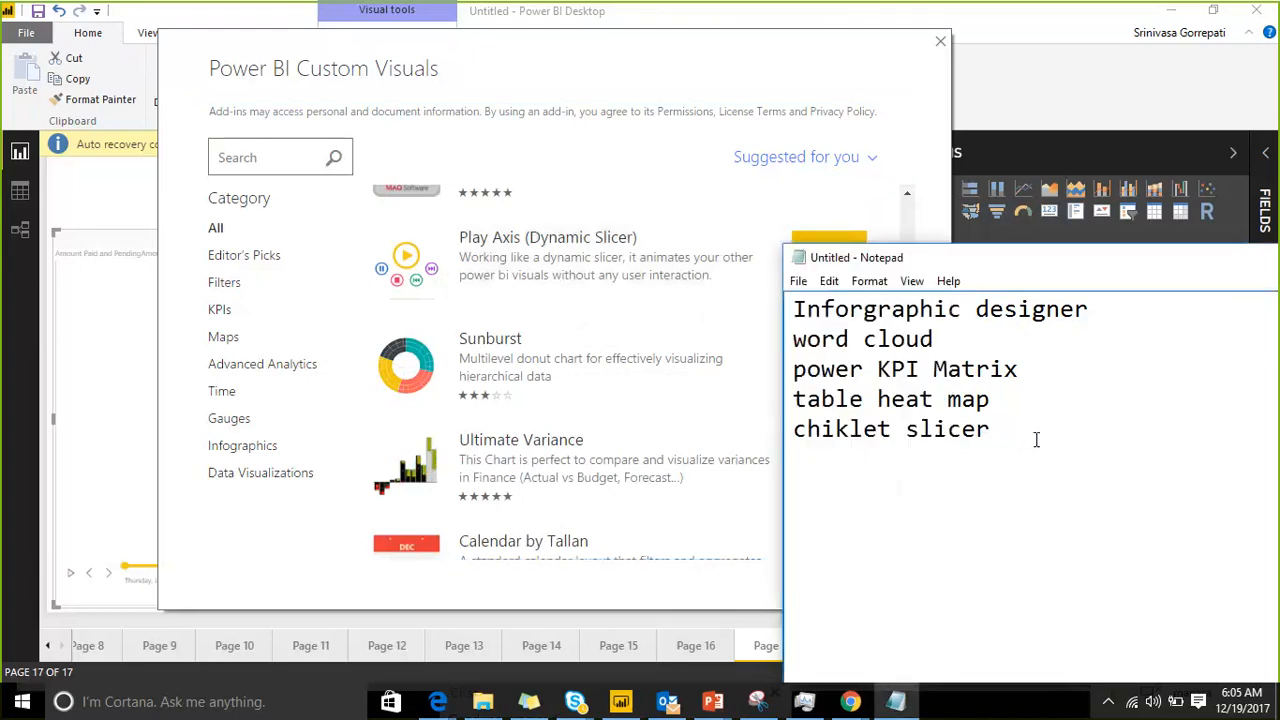
{"action": "key", "text": "Return"}
{"action": "type", "text": "play axis"}
{"action": "key", "text": "Return"}
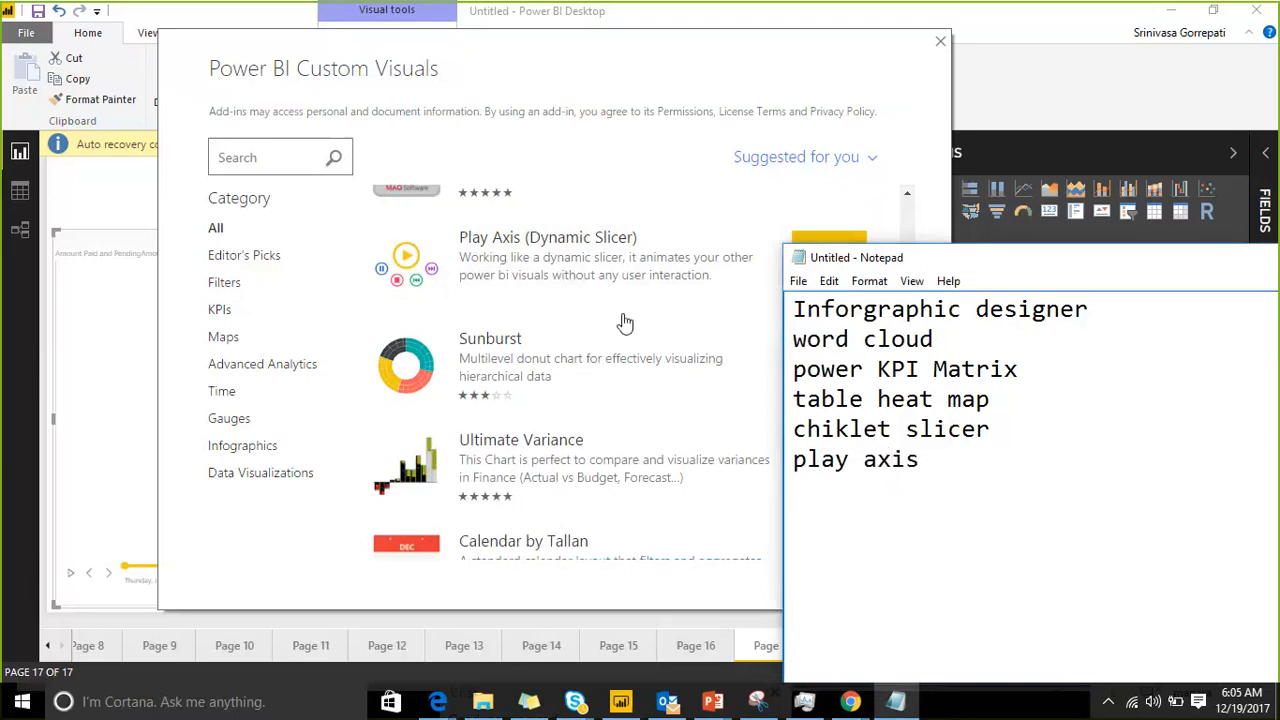
Step: Find Social Network Graph in the store, move Notepad clear of the store list and add "socail network graph" to the notes
{"action": "scroll", "coordinate": [624, 320], "scroll_direction": "down", "scroll_amount": 2}
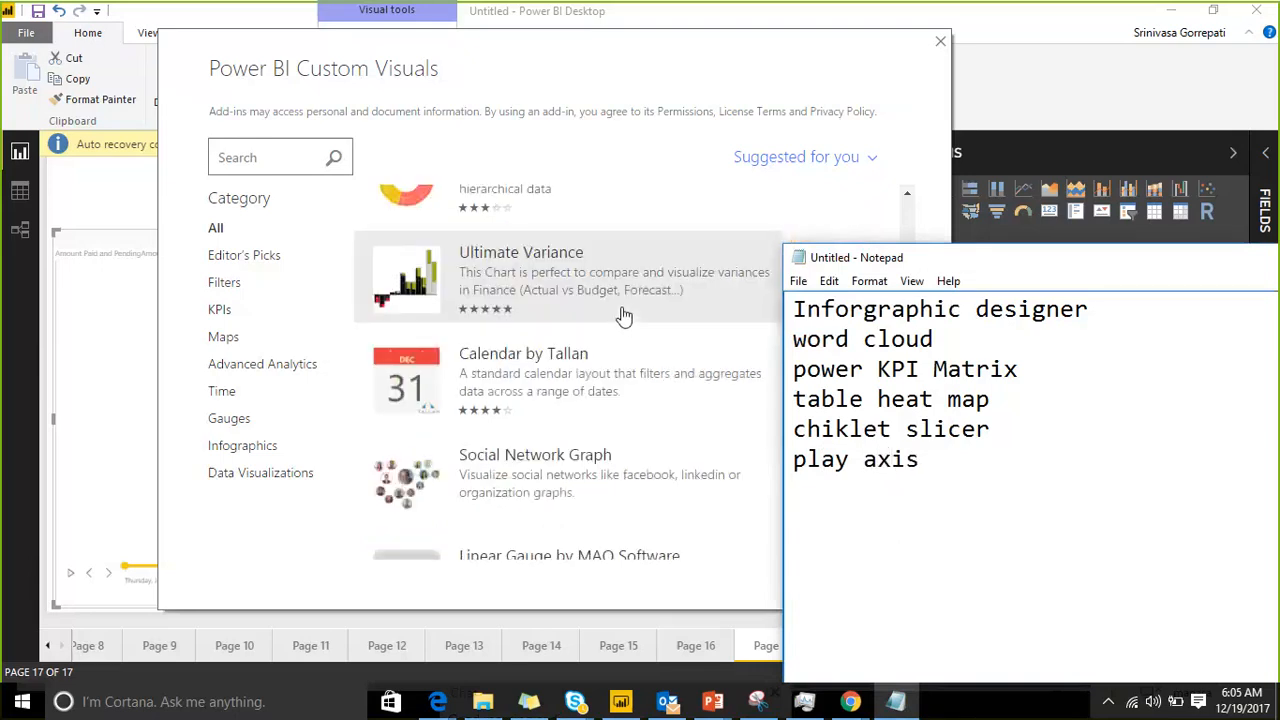
{"action": "scroll", "coordinate": [624, 316], "scroll_direction": "down", "scroll_amount": 1}
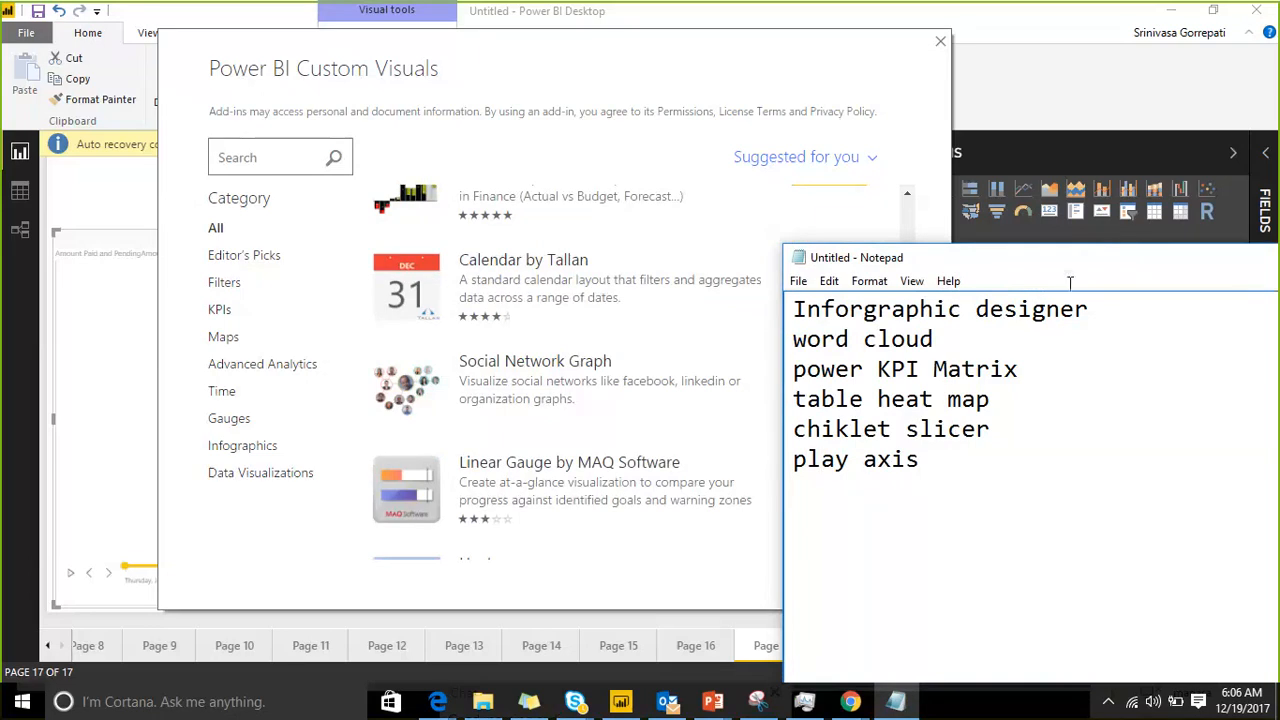
{"action": "left_click_drag", "start_coordinate": [1069, 283], "coordinate": [1211, 247]}
{"action": "key", "text": "Return"}
{"action": "type", "text": "socail "}
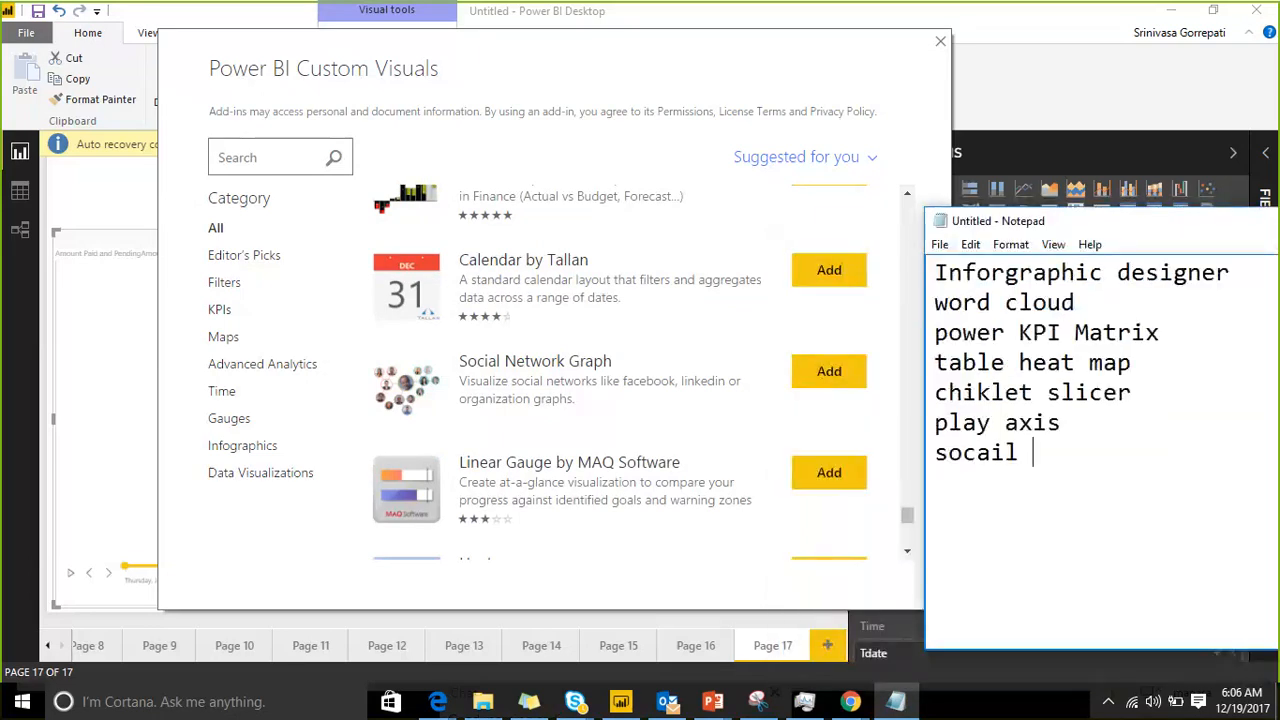
{"action": "type", "text": "network "}
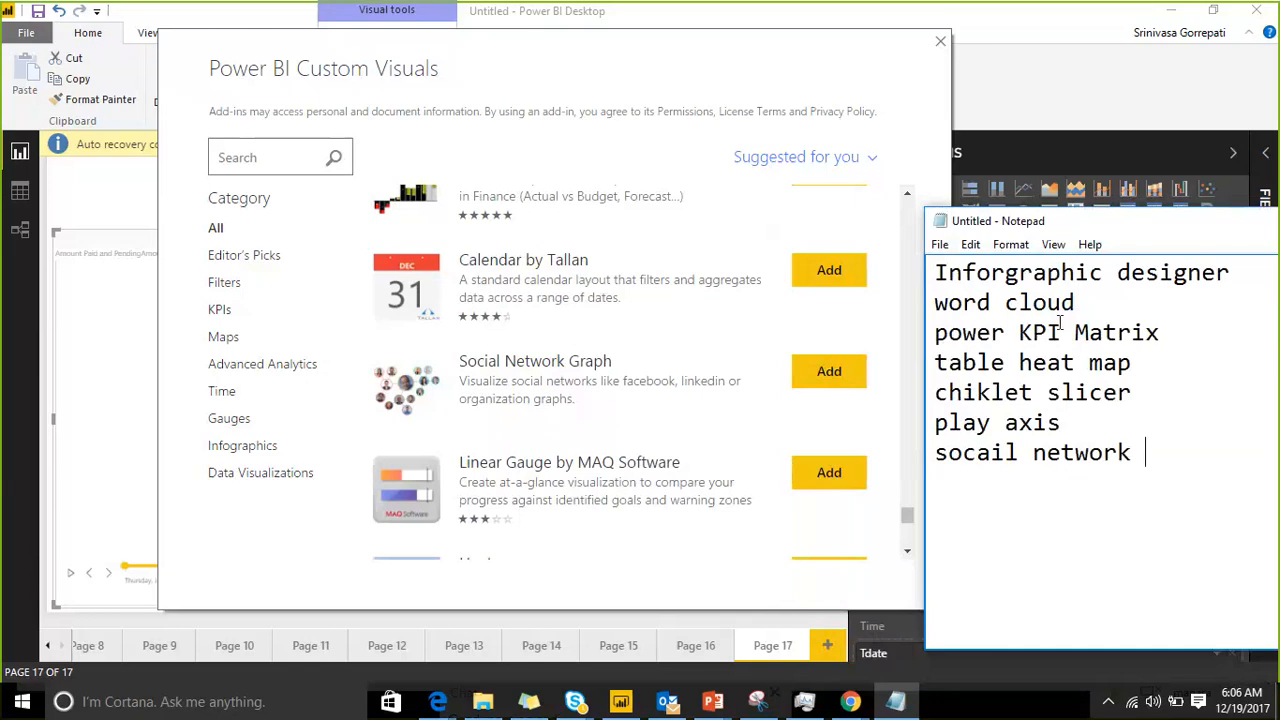
{"action": "type", "text": "graph"}
{"action": "key", "text": "Return"}
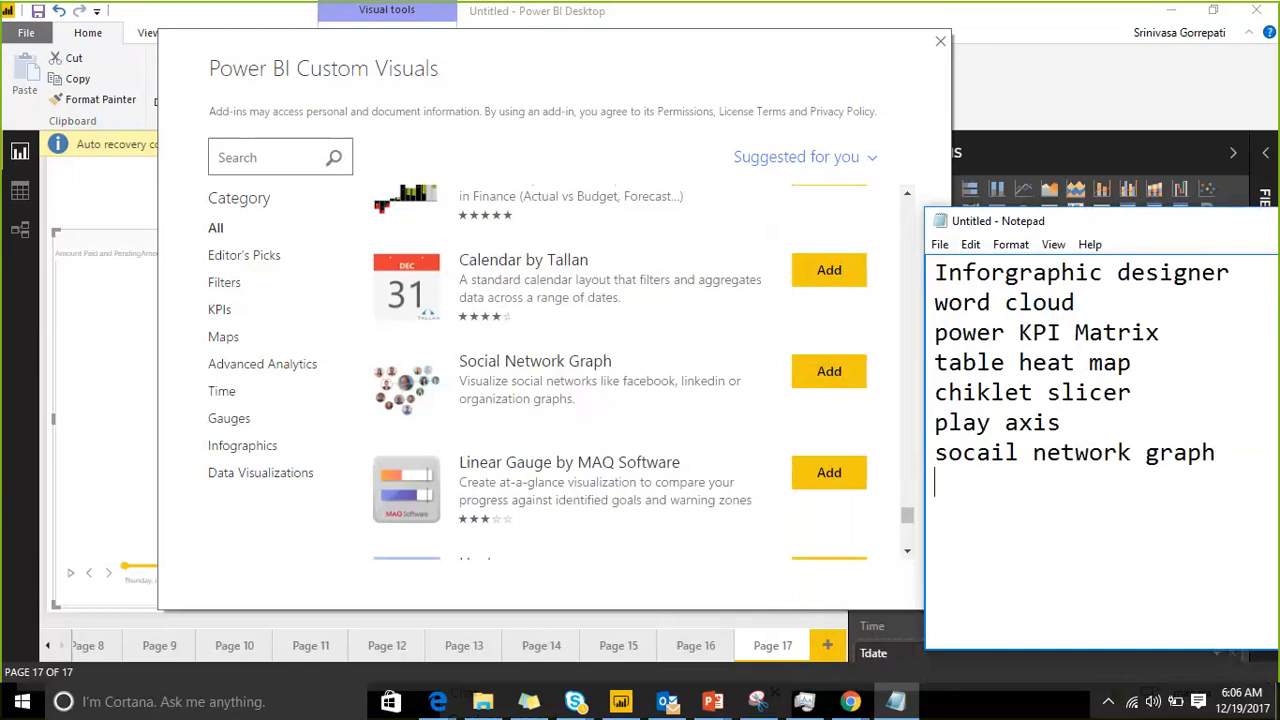
Step: Examine the suggested custom visuals that follow Social Network Graph, from Heatmap through Decision Tree Chart and HTML Viewer to Scroller
{"action": "scroll", "coordinate": [565, 283], "scroll_direction": "down", "scroll_amount": 1}
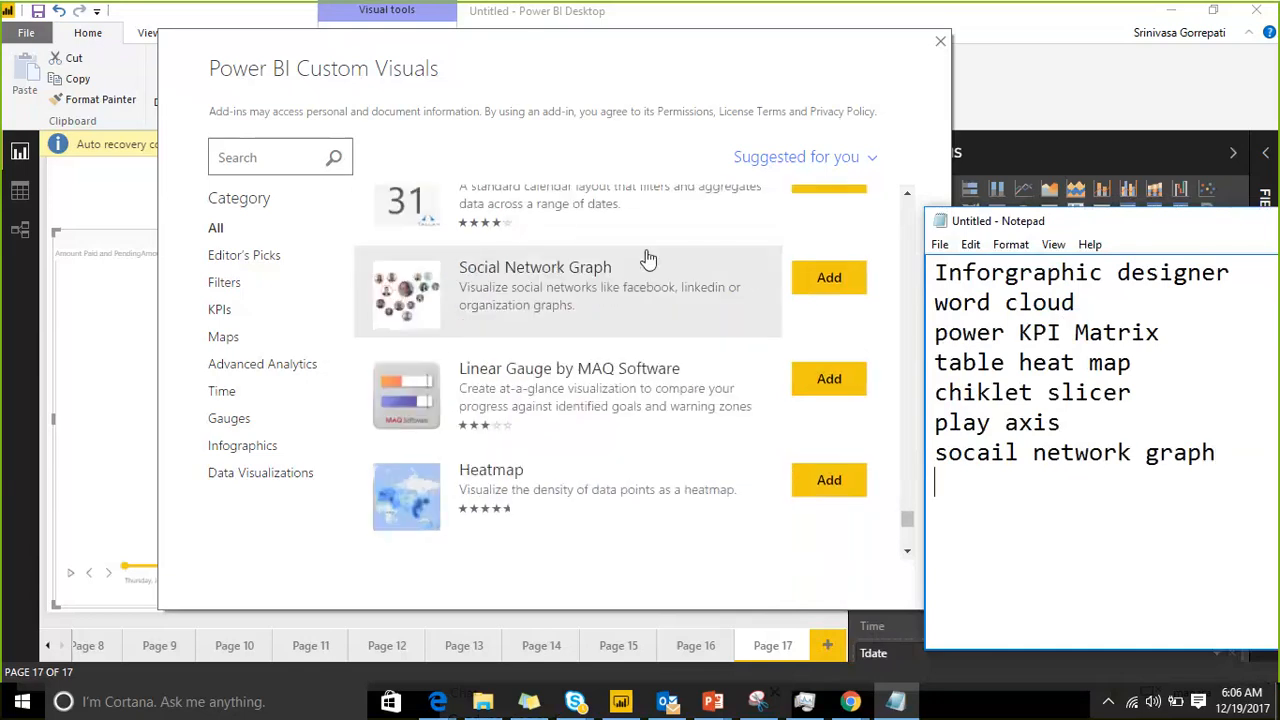
{"action": "scroll", "coordinate": [648, 259], "scroll_direction": "down", "scroll_amount": 1}
{"action": "scroll", "coordinate": [648, 259], "scroll_direction": "down", "scroll_amount": 2}
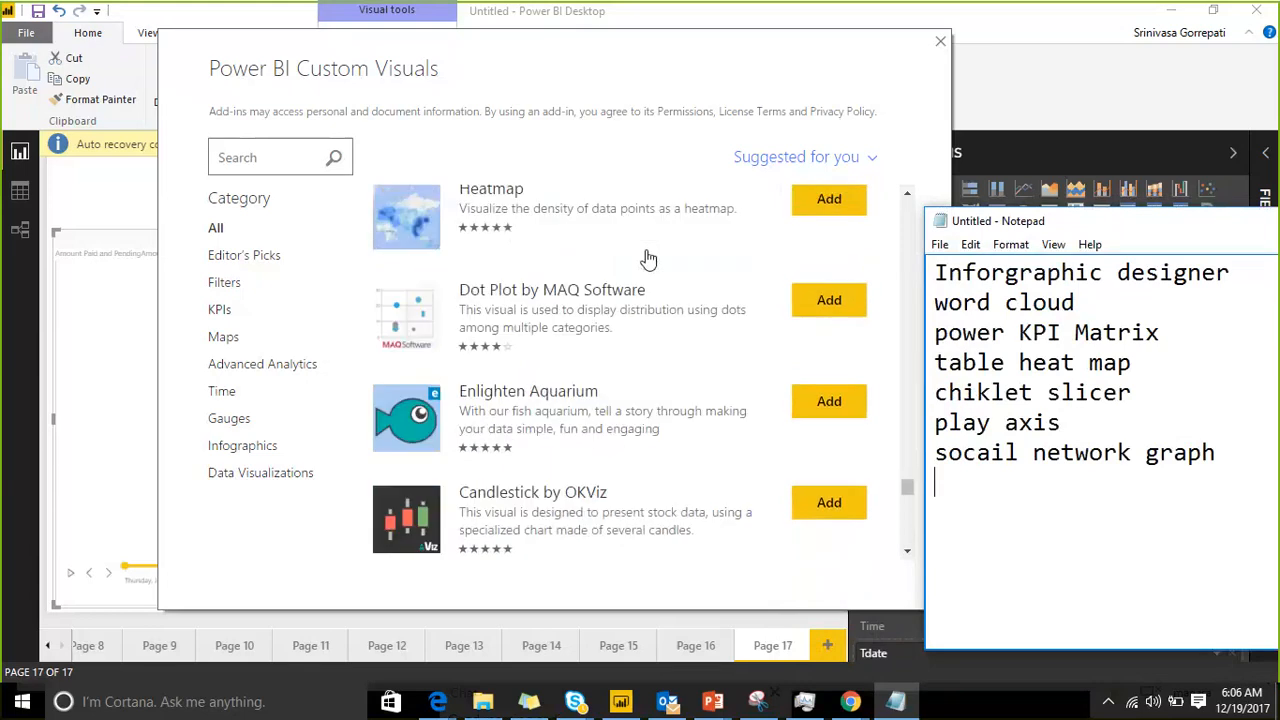
{"action": "scroll", "coordinate": [648, 259], "scroll_direction": "down", "scroll_amount": 1}
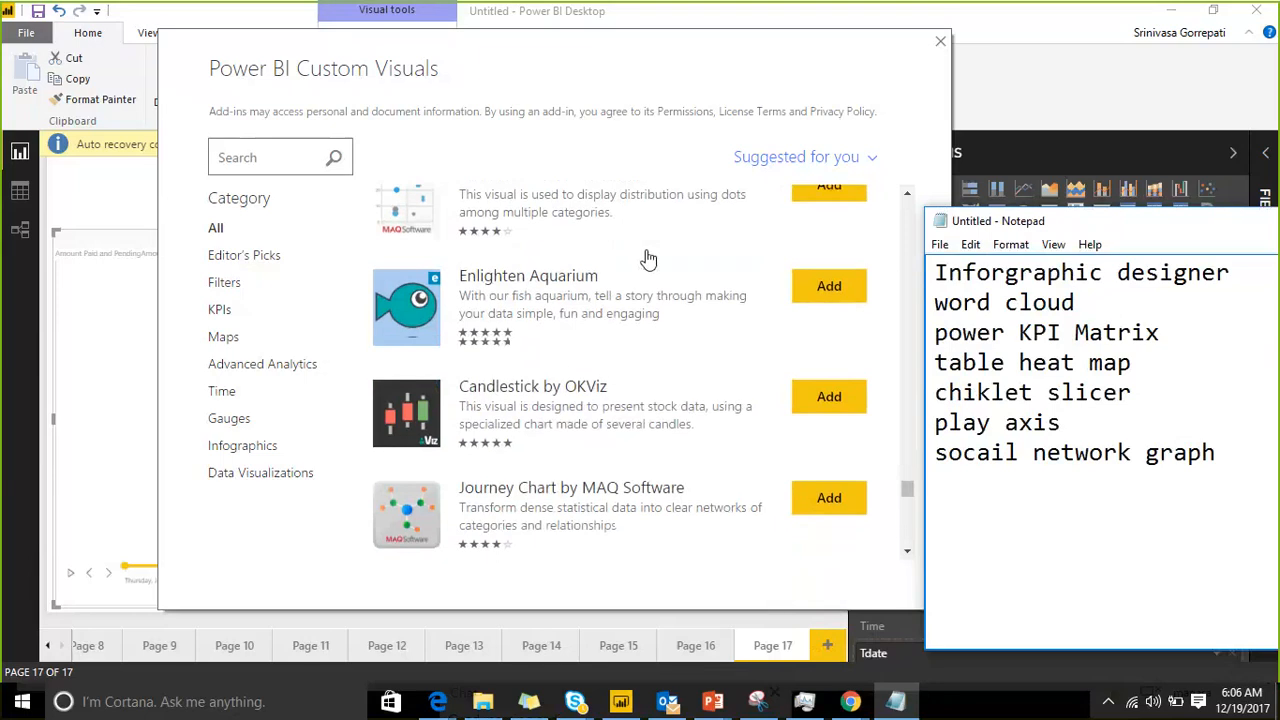
{"action": "scroll", "coordinate": [648, 259], "scroll_direction": "down", "scroll_amount": 4}
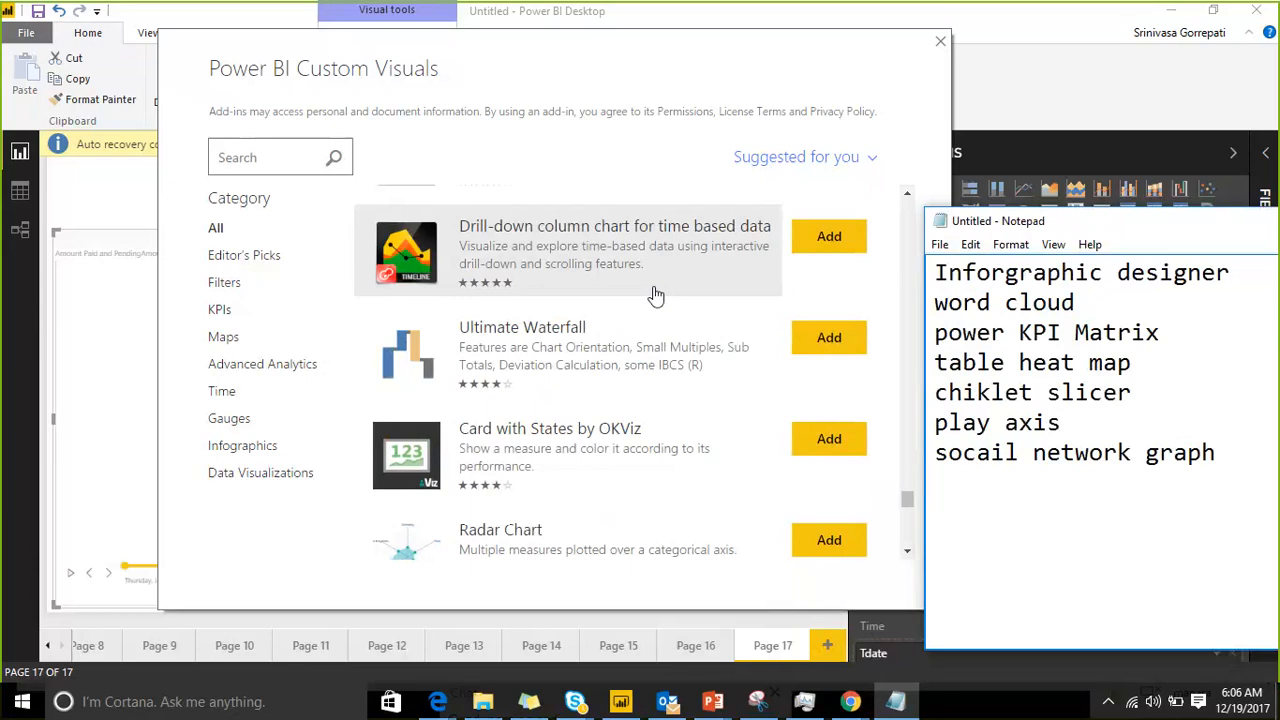
{"action": "scroll", "coordinate": [655, 295], "scroll_direction": "down", "scroll_amount": 2}
{"action": "scroll", "coordinate": [655, 295], "scroll_direction": "down", "scroll_amount": 2}
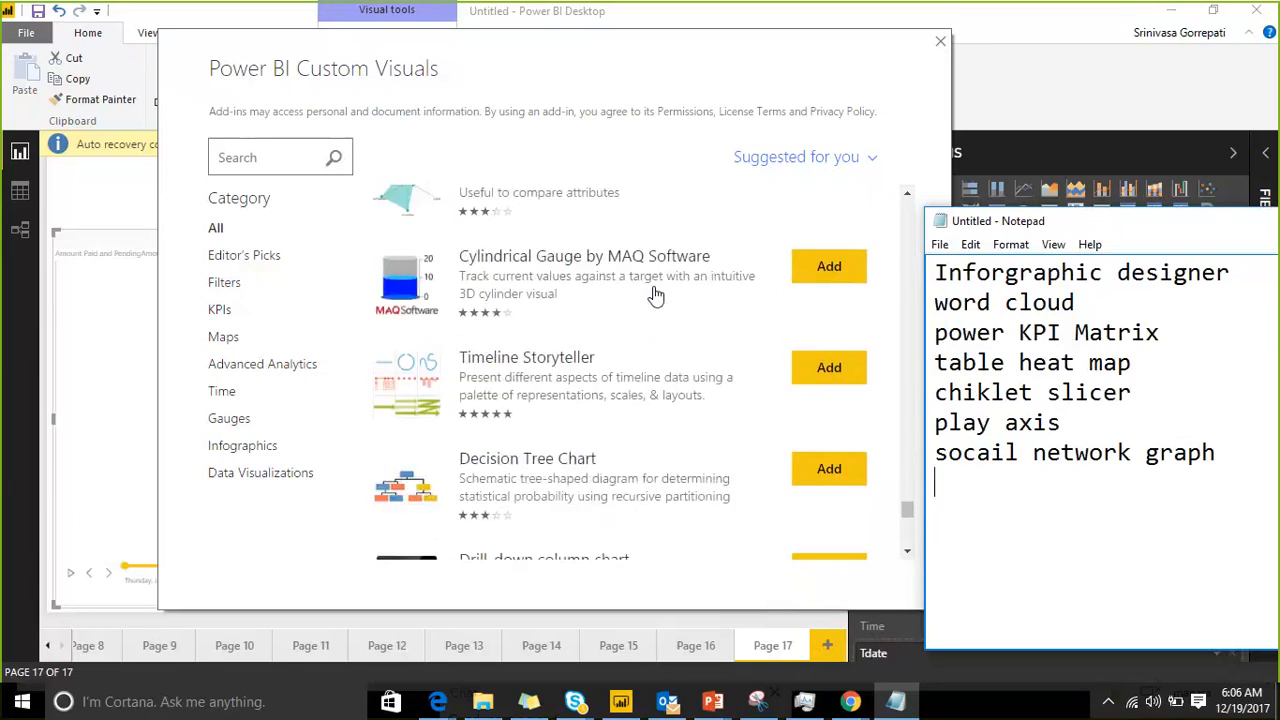
{"action": "scroll", "coordinate": [655, 295], "scroll_direction": "down", "scroll_amount": 1}
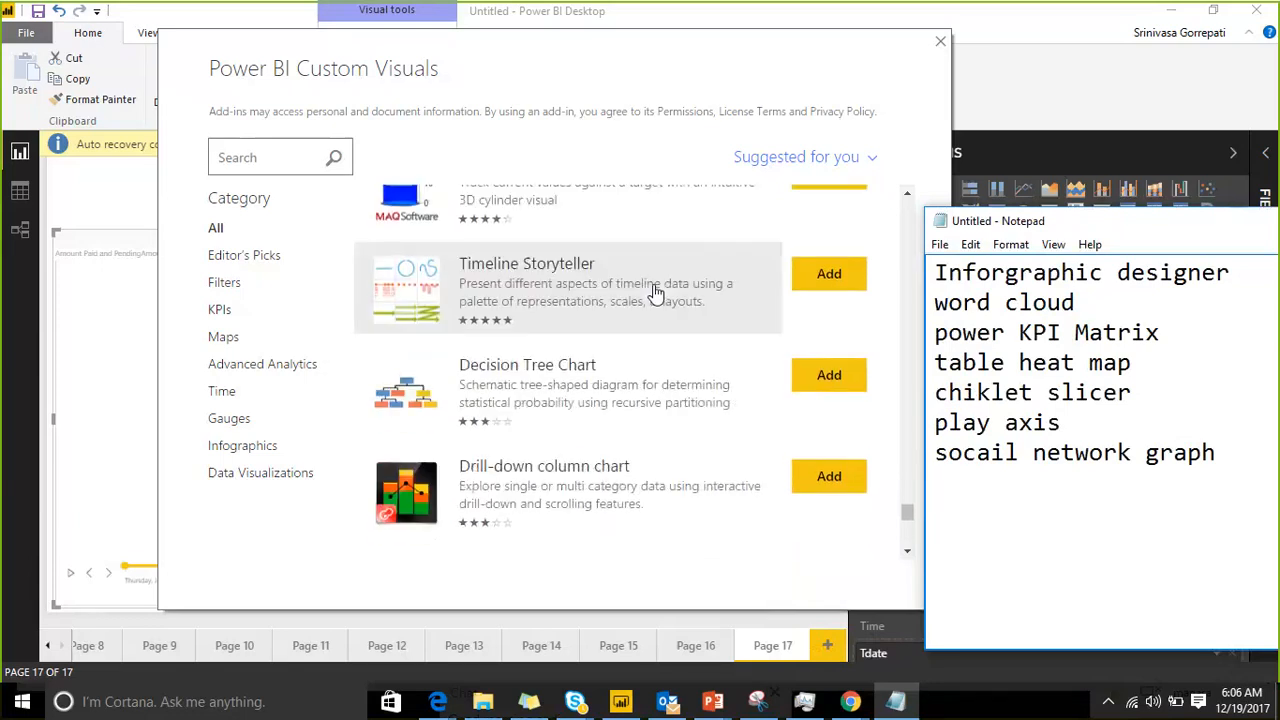
{"action": "scroll", "coordinate": [655, 290], "scroll_direction": "down", "scroll_amount": 1}
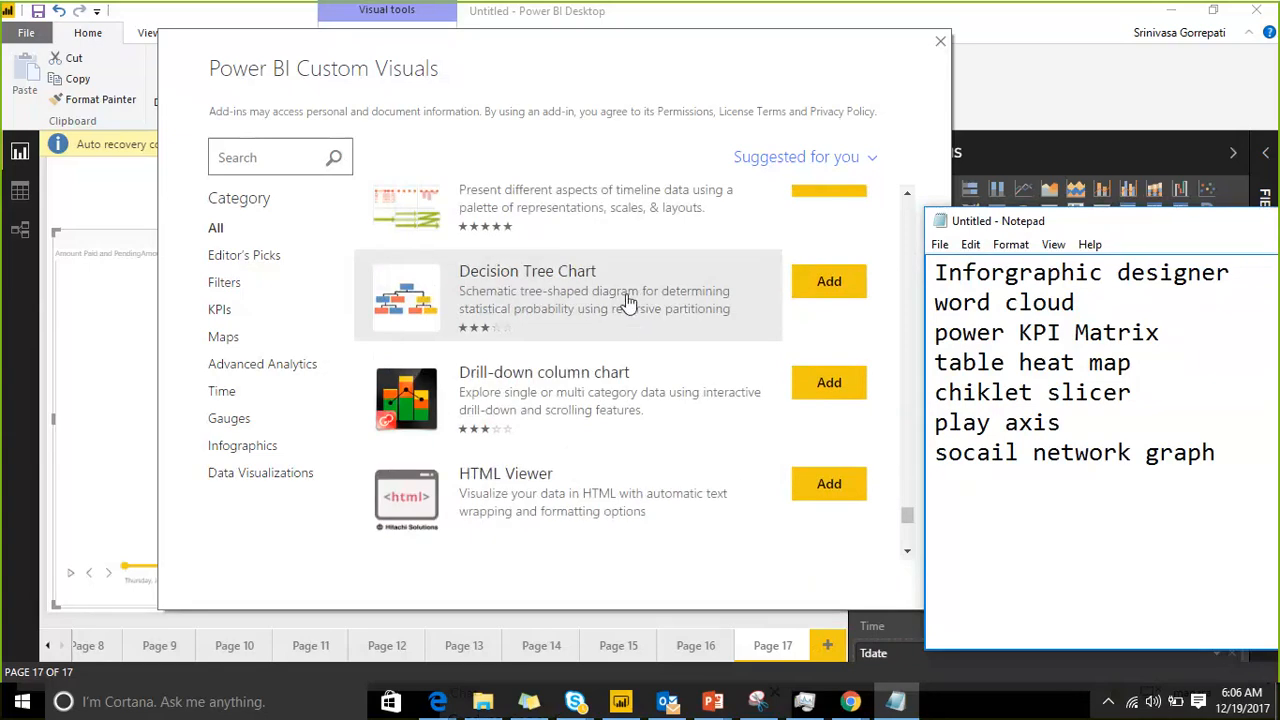
{"action": "scroll", "coordinate": [628, 300], "scroll_direction": "down", "scroll_amount": 2}
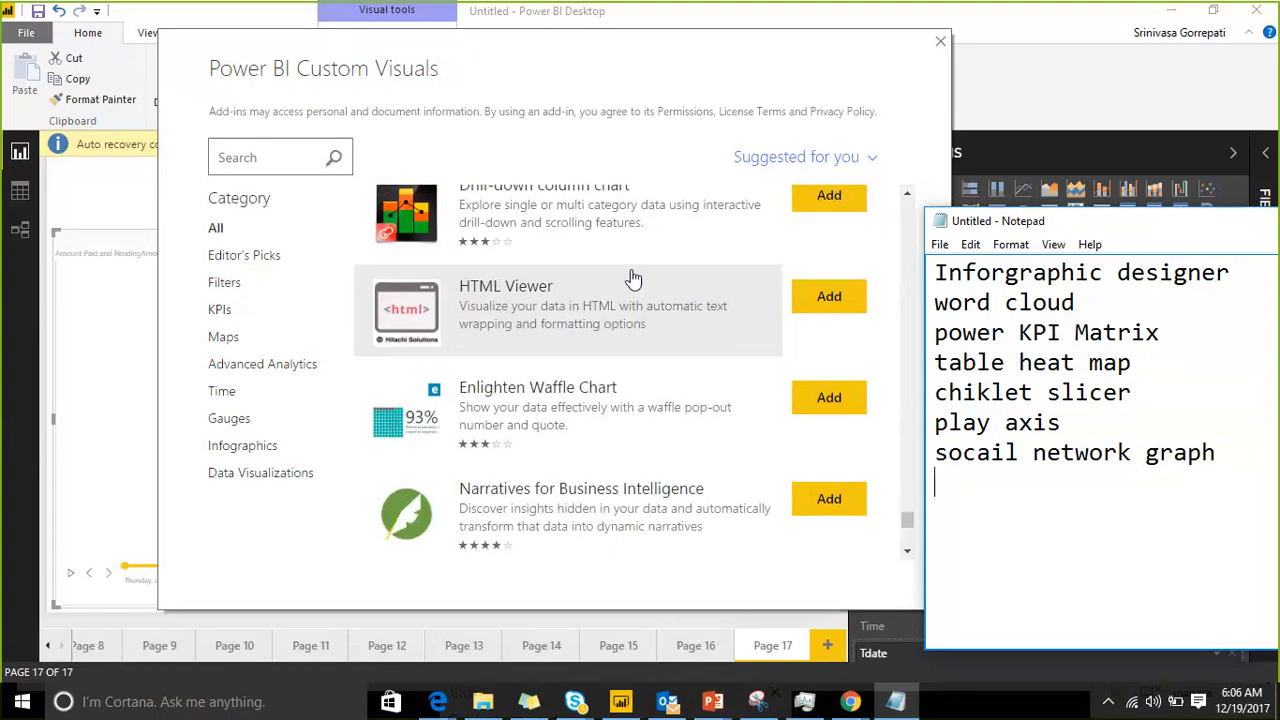
{"action": "scroll", "coordinate": [635, 275], "scroll_direction": "down", "scroll_amount": 1}
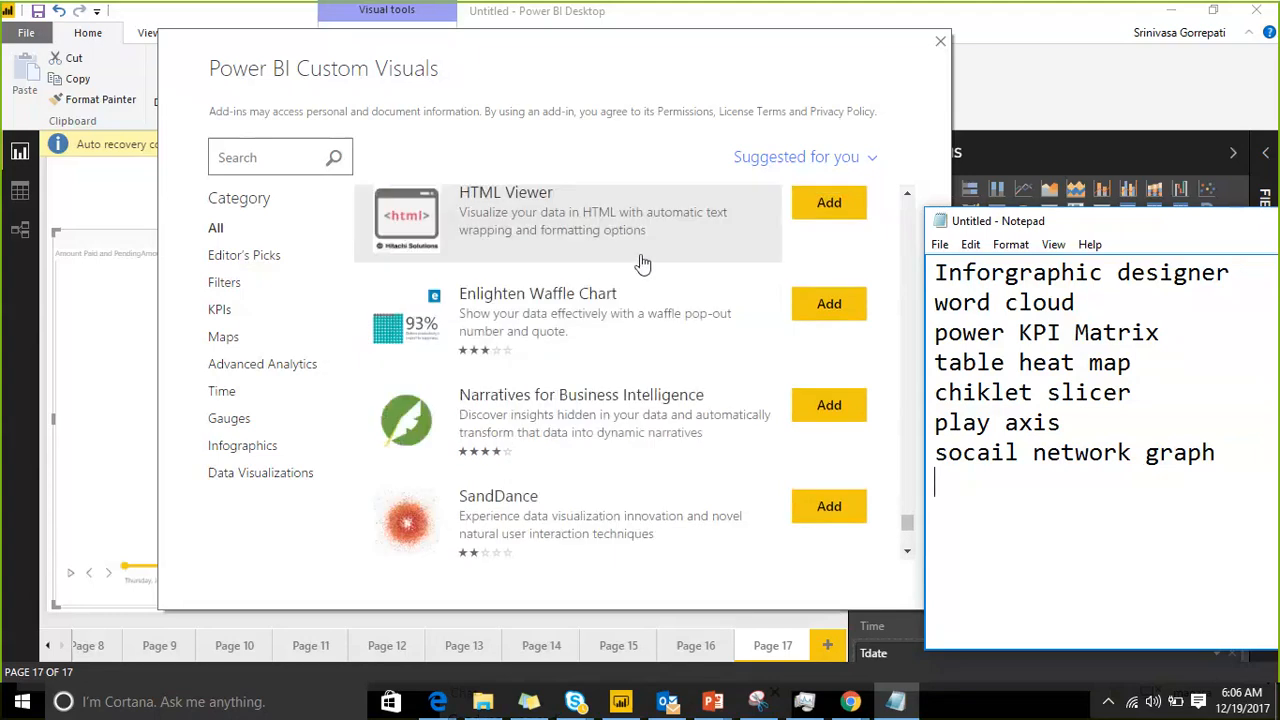
{"action": "scroll", "coordinate": [643, 262], "scroll_direction": "down", "scroll_amount": 3}
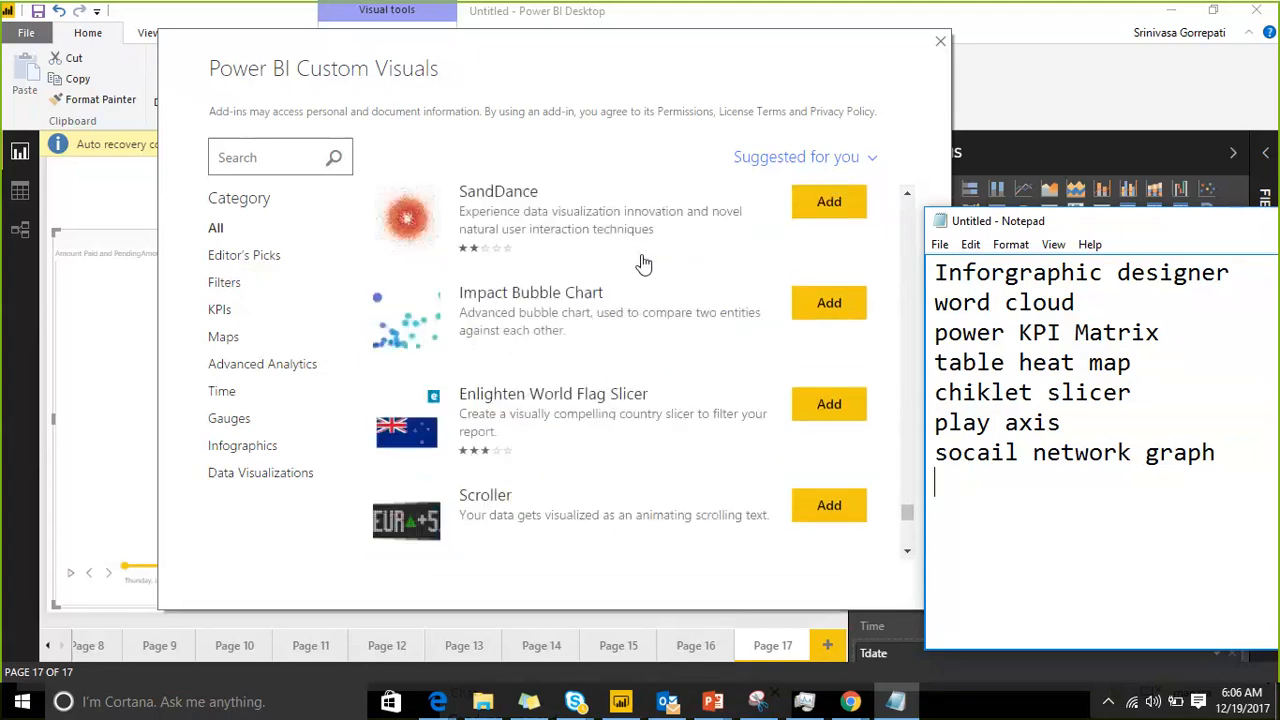
Step: Find Ring Chart by MAQ Software in the store, dismiss the advertisement notification and add "ring chart" to the Notepad list
{"action": "scroll", "coordinate": [643, 263], "scroll_direction": "down", "scroll_amount": 3}
{"action": "scroll", "coordinate": [643, 263], "scroll_direction": "down", "scroll_amount": 2}
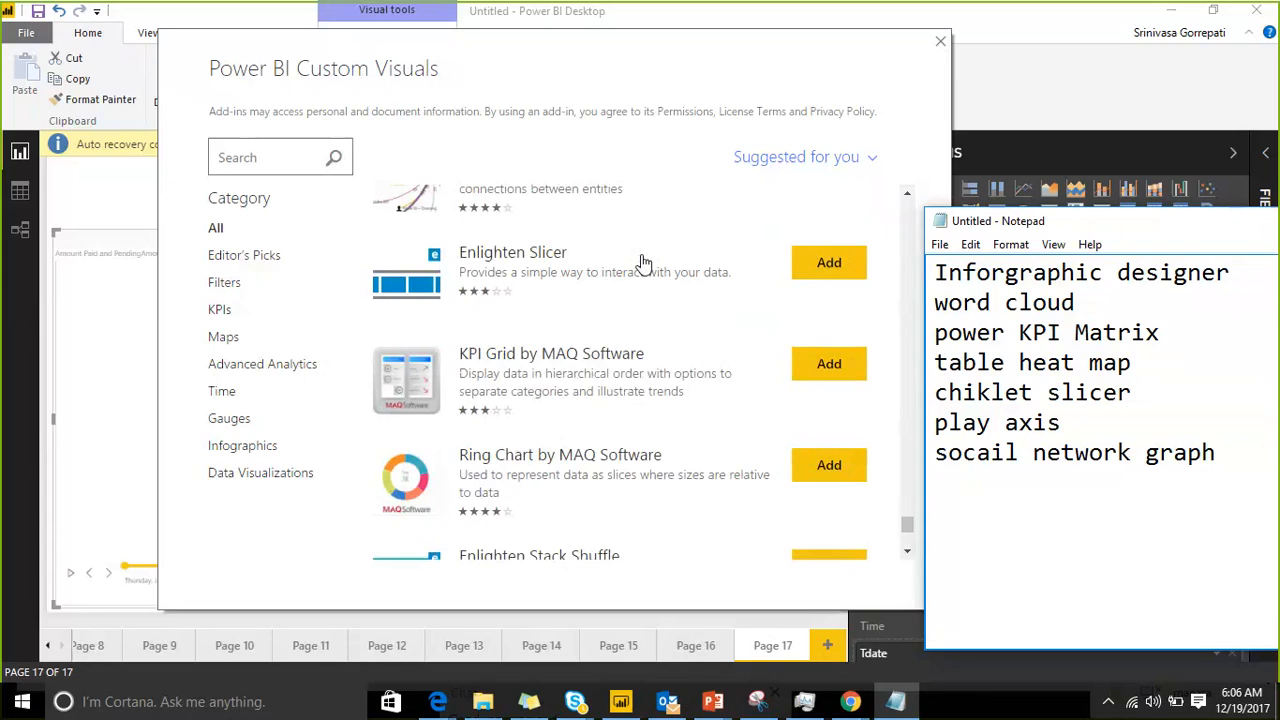
{"action": "scroll", "coordinate": [643, 262], "scroll_direction": "down", "scroll_amount": 3}
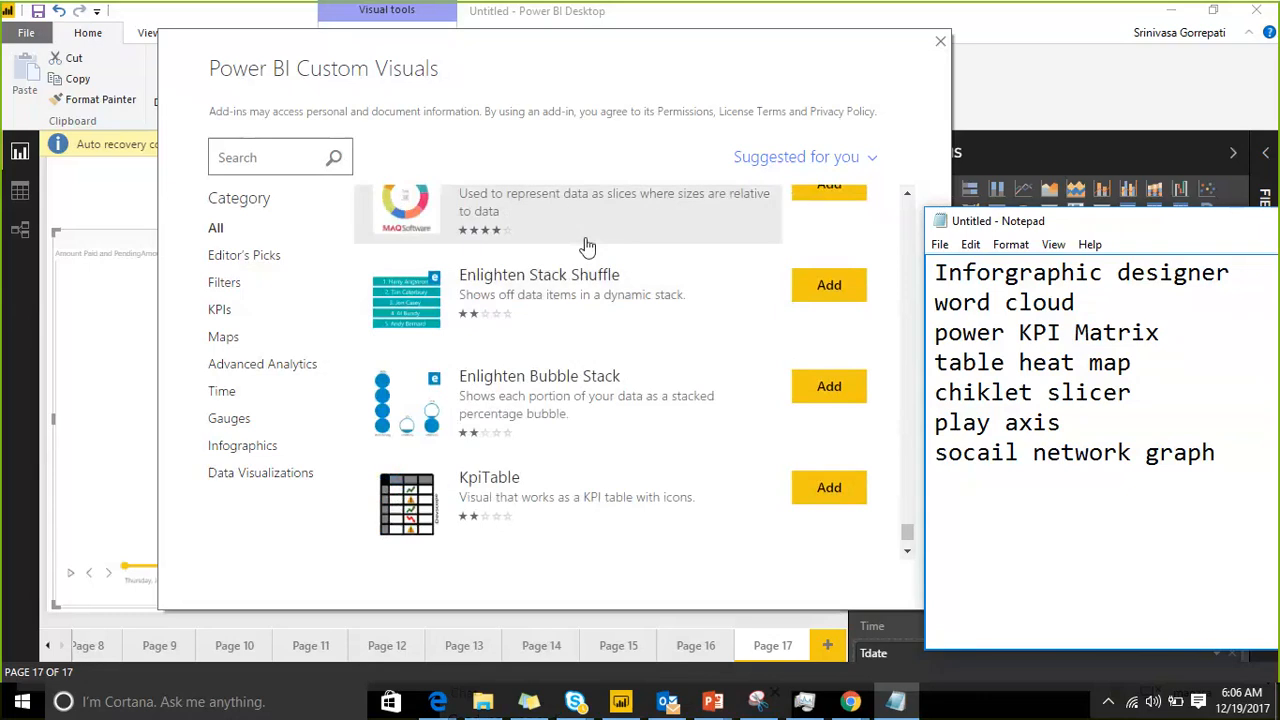
{"action": "scroll", "coordinate": [582, 256], "scroll_direction": "up", "scroll_amount": 1}
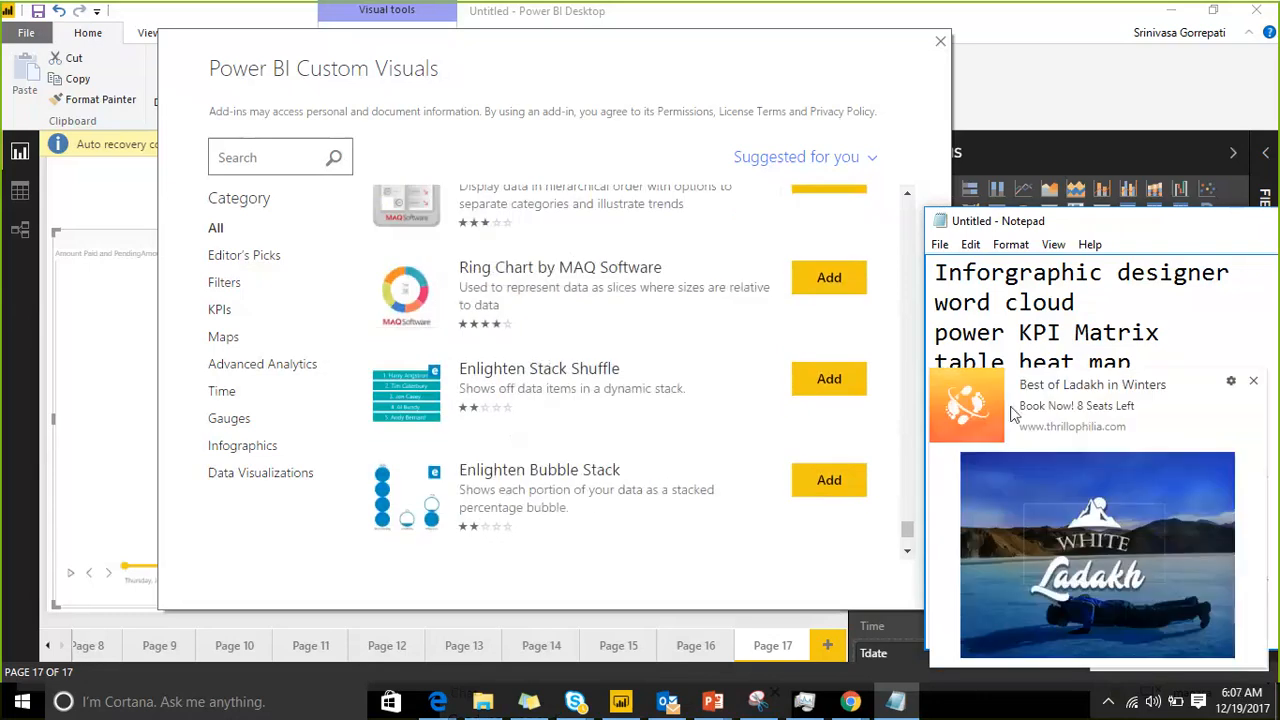
{"action": "left_click", "coordinate": [1253, 382]}
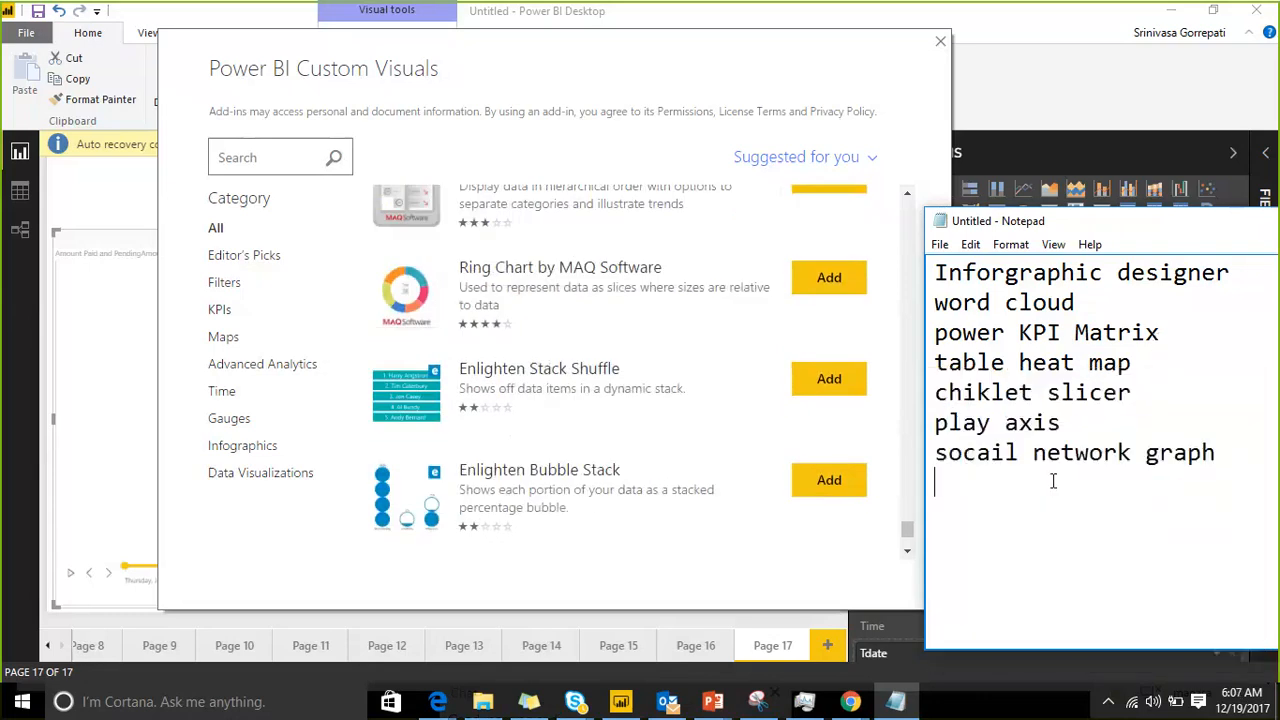
{"action": "type", "text": "ring chart"}
{"action": "key", "text": "Return"}
Step: Browse to the end of the store list, then bring Notepad over the store and highlight all the listed visual names
{"action": "scroll", "coordinate": [605, 365], "scroll_direction": "down", "scroll_amount": 1}
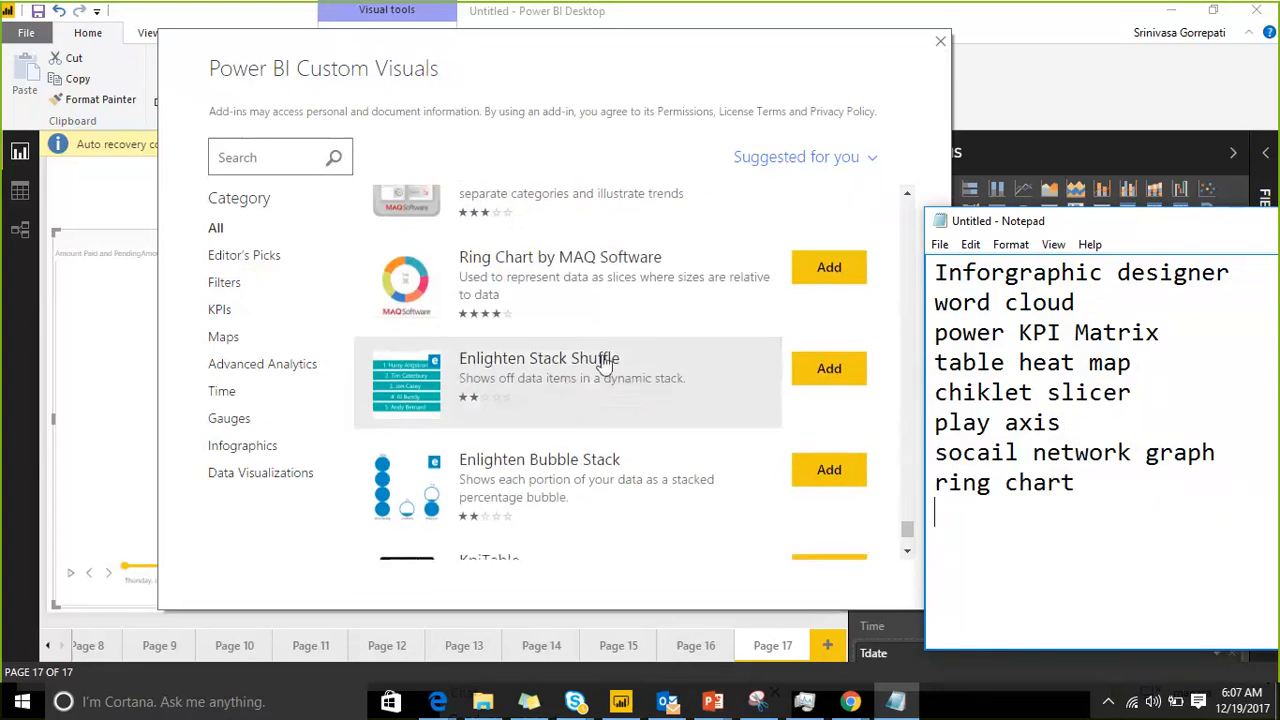
{"action": "scroll", "coordinate": [605, 365], "scroll_direction": "down", "scroll_amount": 3}
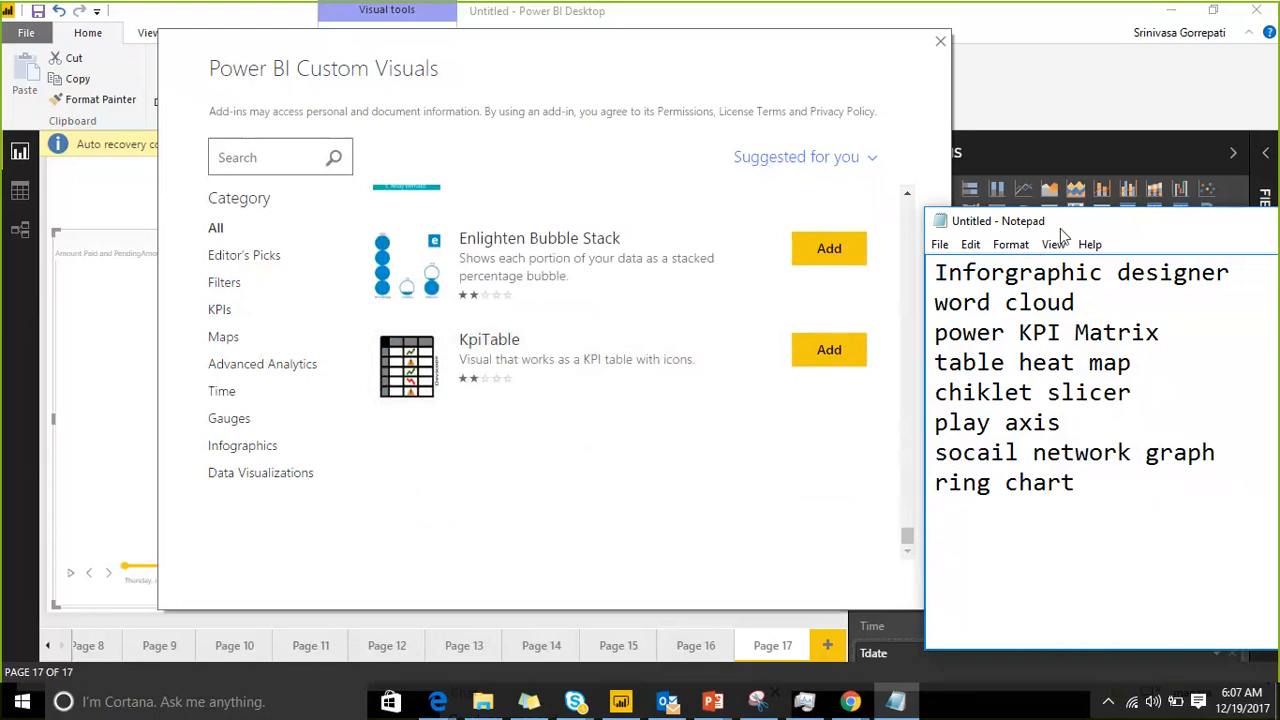
{"action": "left_click_drag", "start_coordinate": [1060, 228], "coordinate": [653, 151]}
{"action": "left_click_drag", "start_coordinate": [672, 405], "coordinate": [527, 200]}
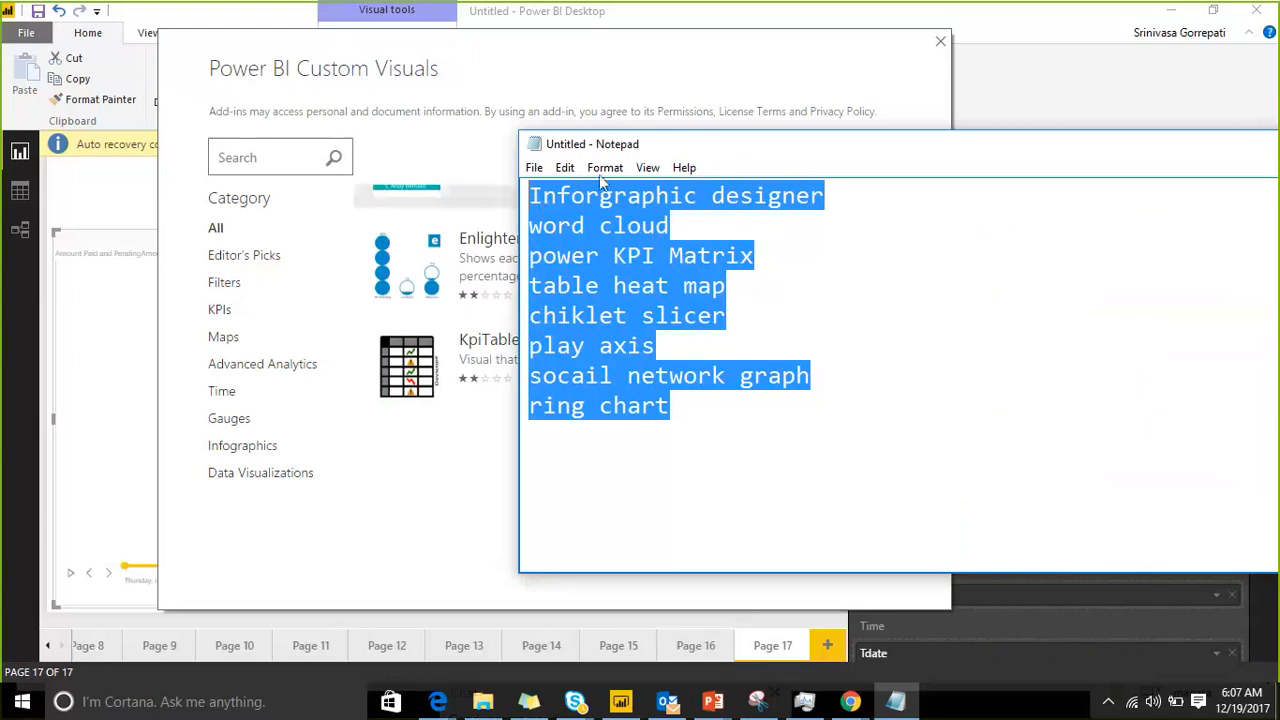
{"action": "left_click_drag", "start_coordinate": [552, 140], "coordinate": [329, 117]}
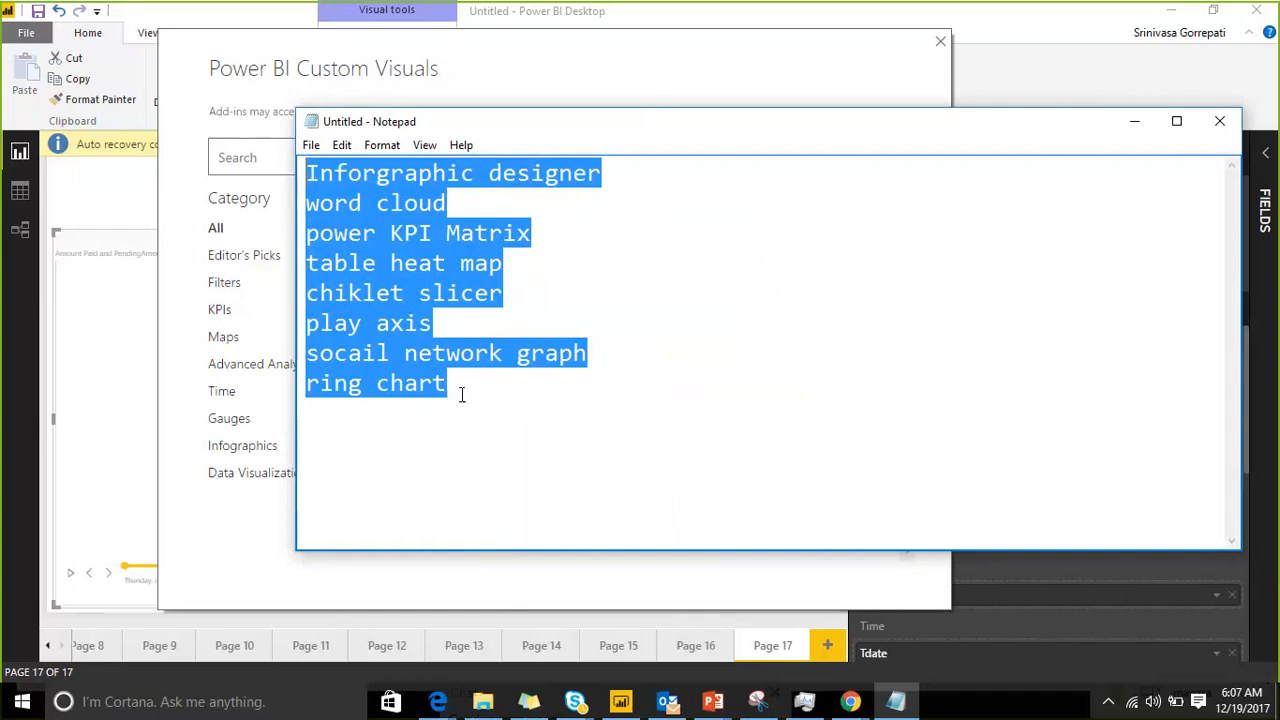
{"action": "left_click_drag", "start_coordinate": [461, 394], "coordinate": [341, 173]}
Step: Minimize Notepad and close the Power BI Custom Visuals store to return to the report
{"action": "left_click", "coordinate": [1134, 120]}
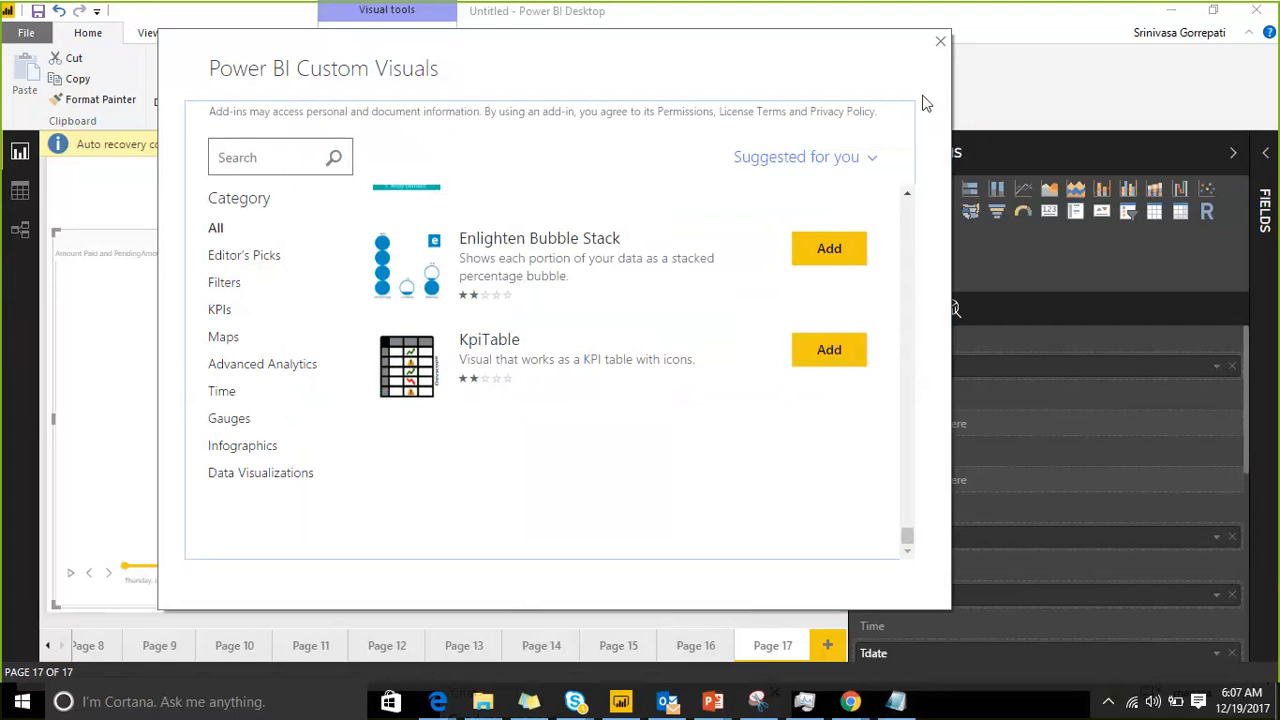
{"action": "left_click", "coordinate": [940, 46]}
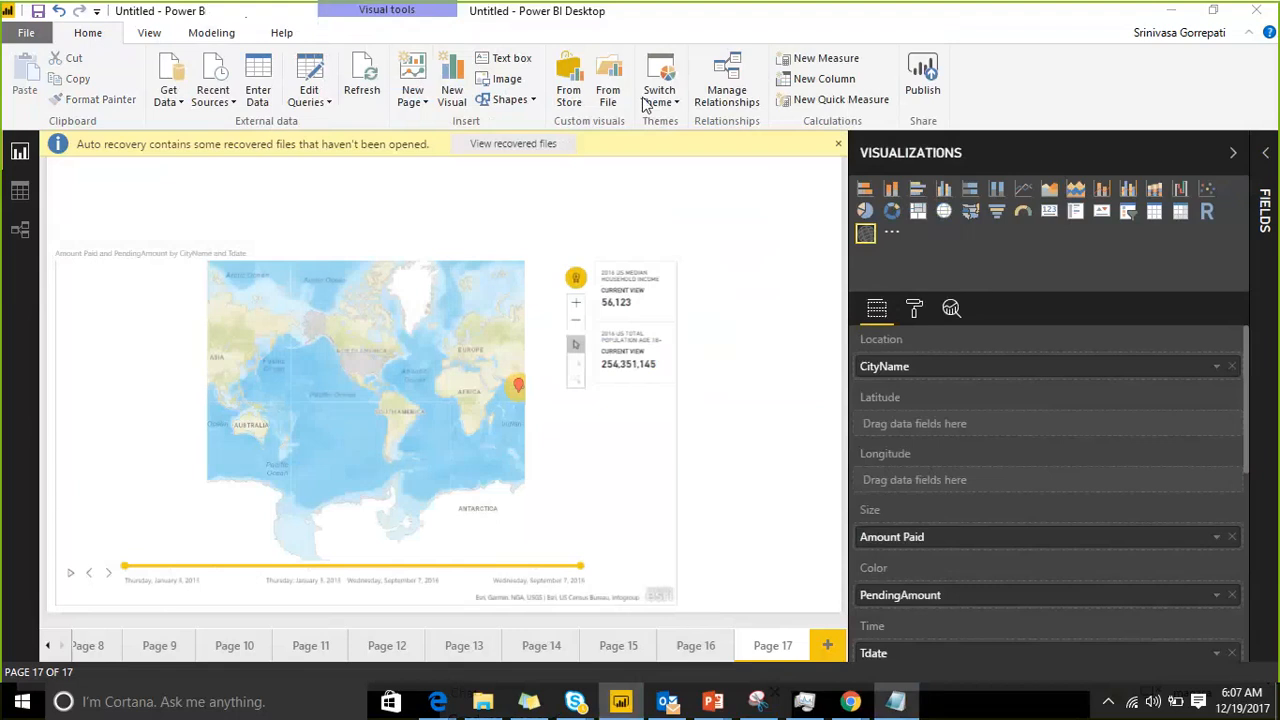
Step: Browse the Downloads folder for custom visual files to import, close the file chooser without opening one, and dismiss the auto-recovery notice
{"action": "left_click", "coordinate": [617, 90]}
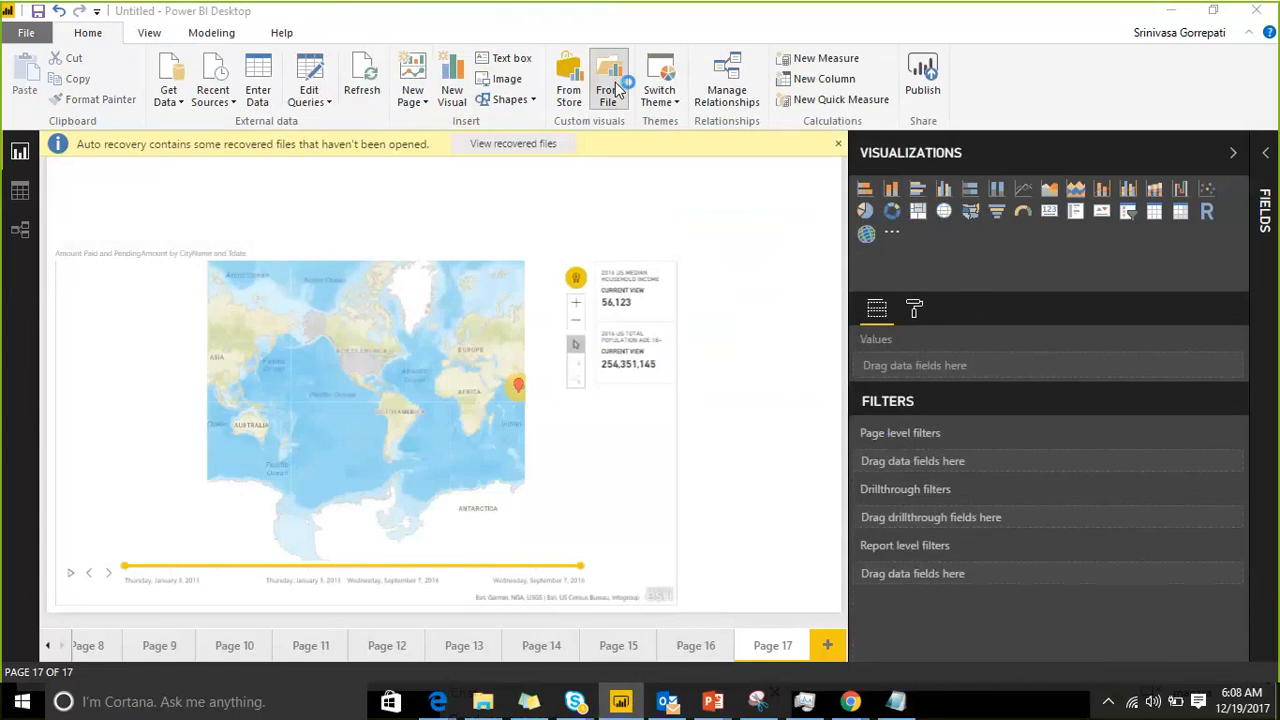
{"action": "left_click", "coordinate": [737, 416]}
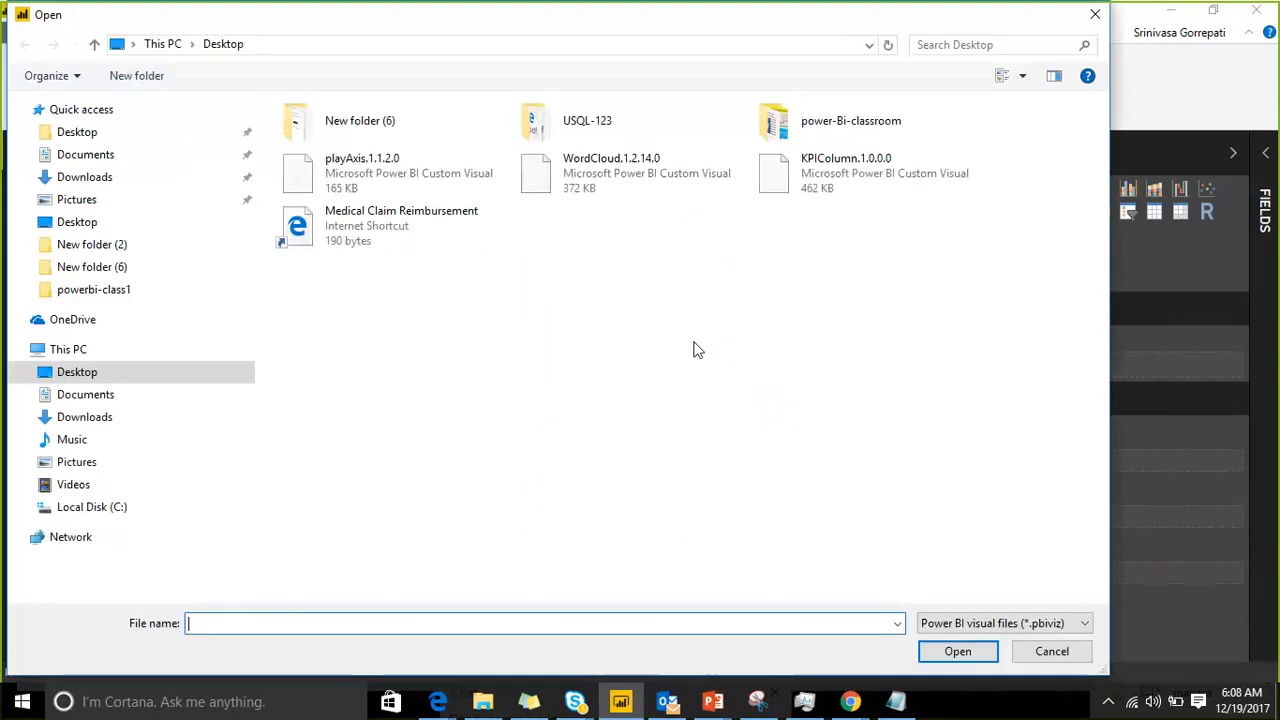
{"action": "left_click", "coordinate": [97, 423]}
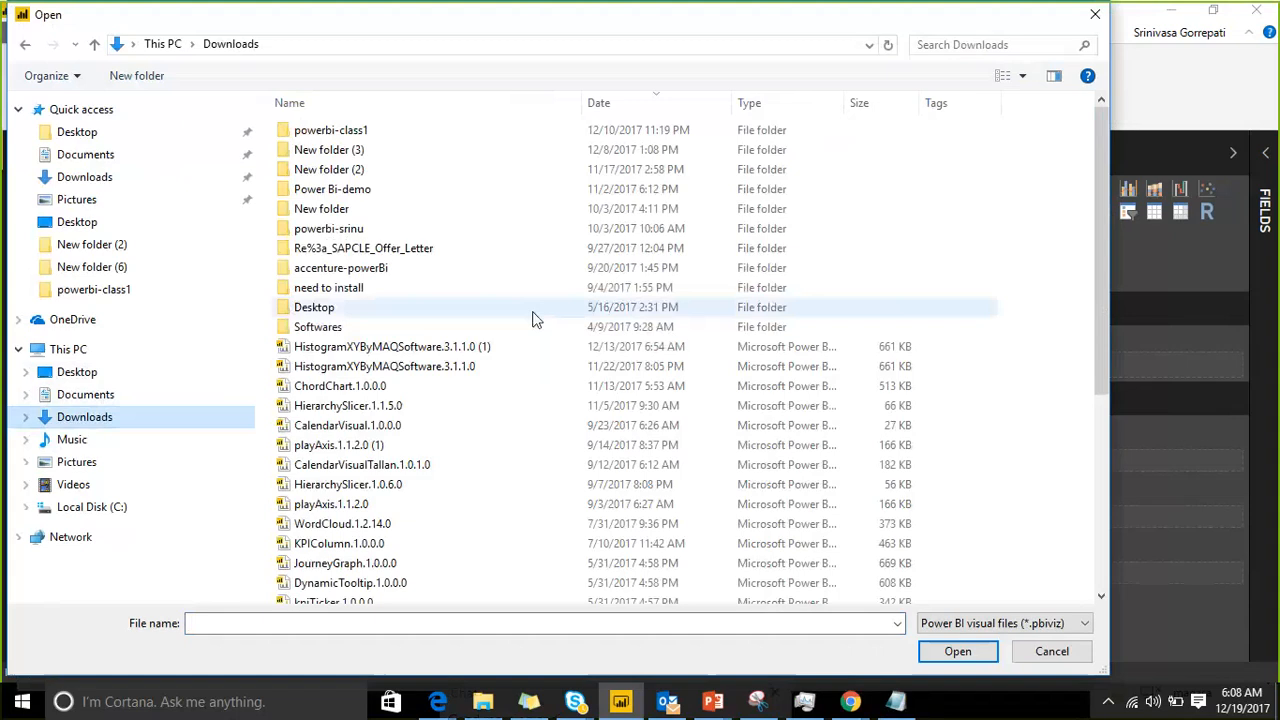
{"action": "scroll", "coordinate": [395, 300], "scroll_direction": "down", "scroll_amount": 6}
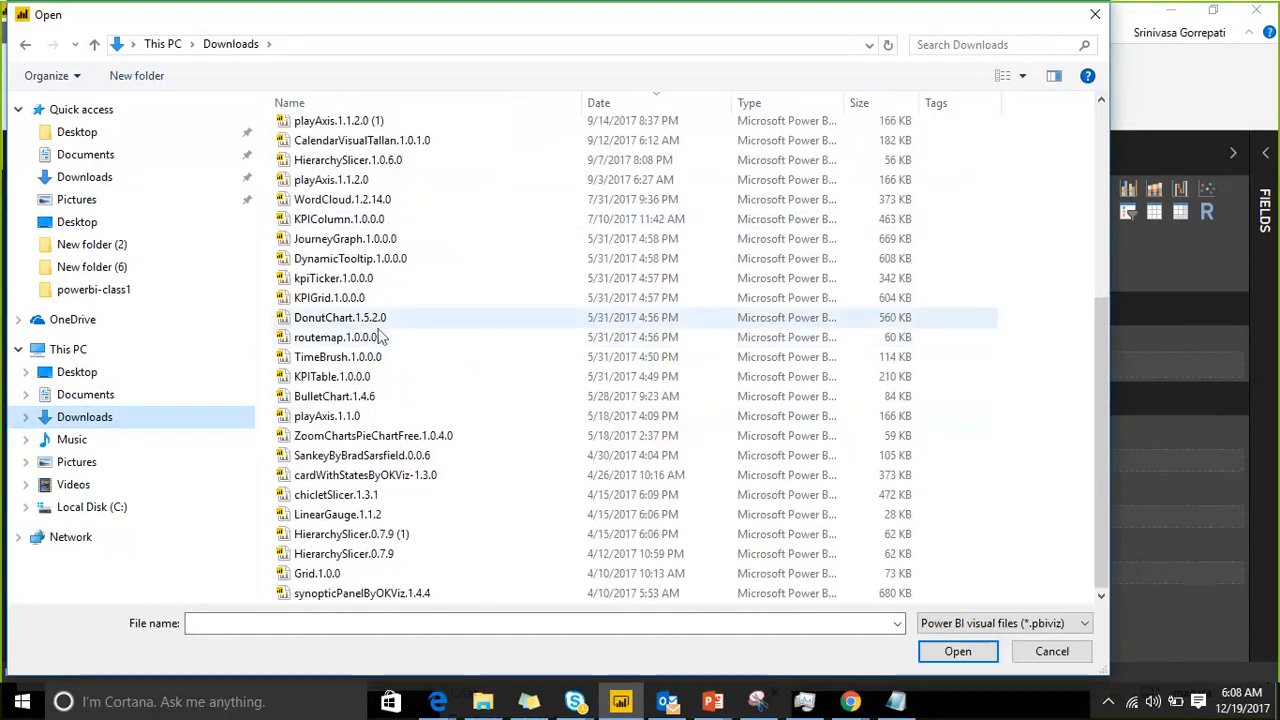
{"action": "scroll", "coordinate": [390, 318], "scroll_direction": "up", "scroll_amount": 6}
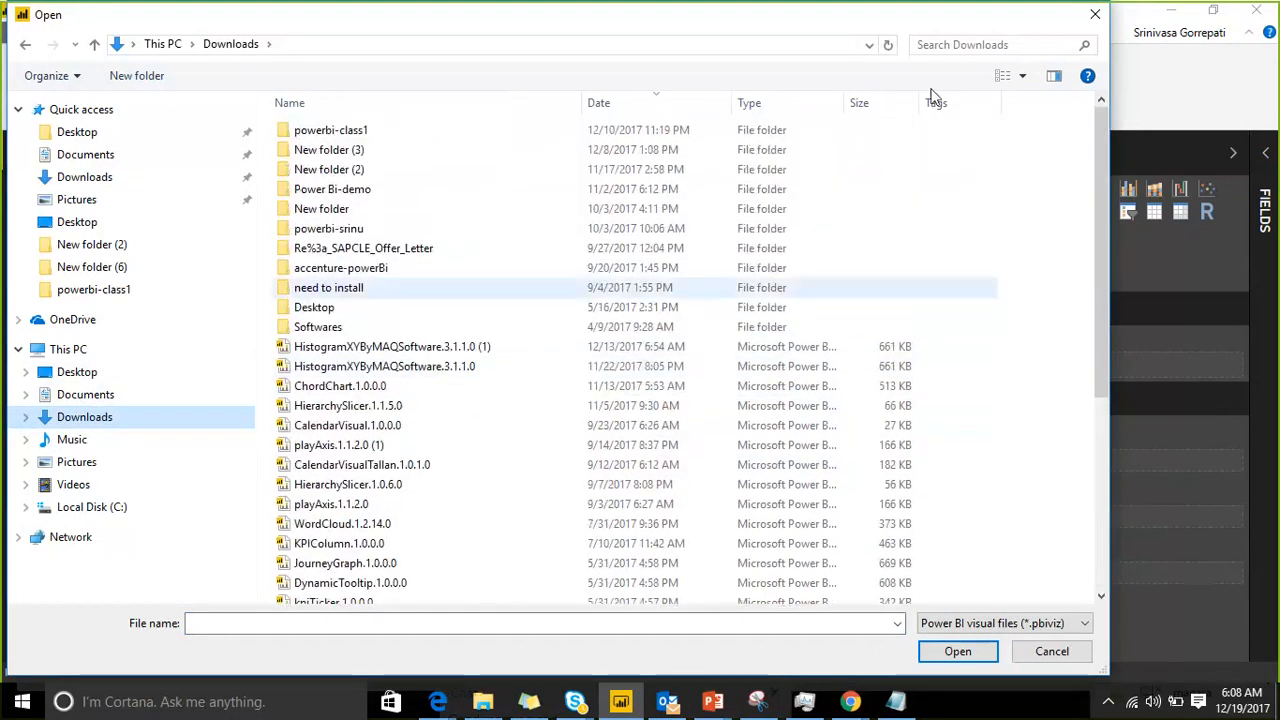
{"action": "left_click", "coordinate": [1091, 15]}
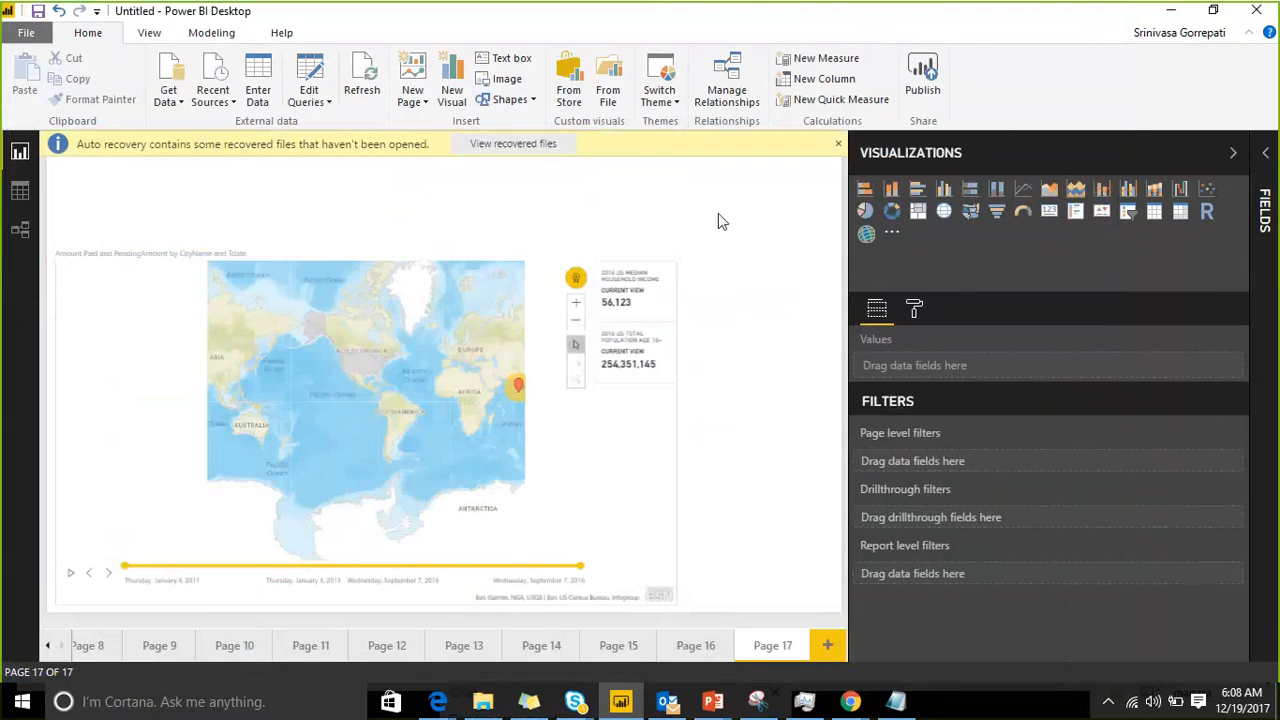
{"action": "left_click", "coordinate": [839, 145]}
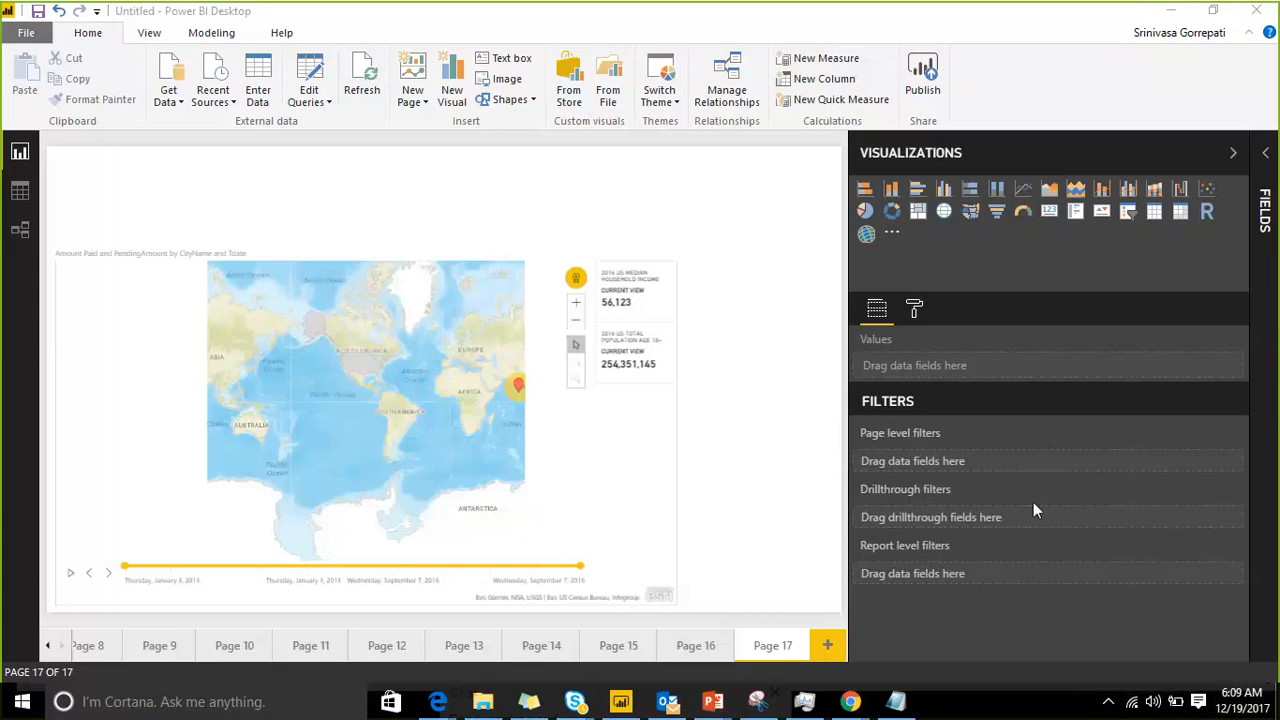
Step: Raise the headphone volume slightly and return to the report
{"action": "left_click", "coordinate": [1154, 703]}
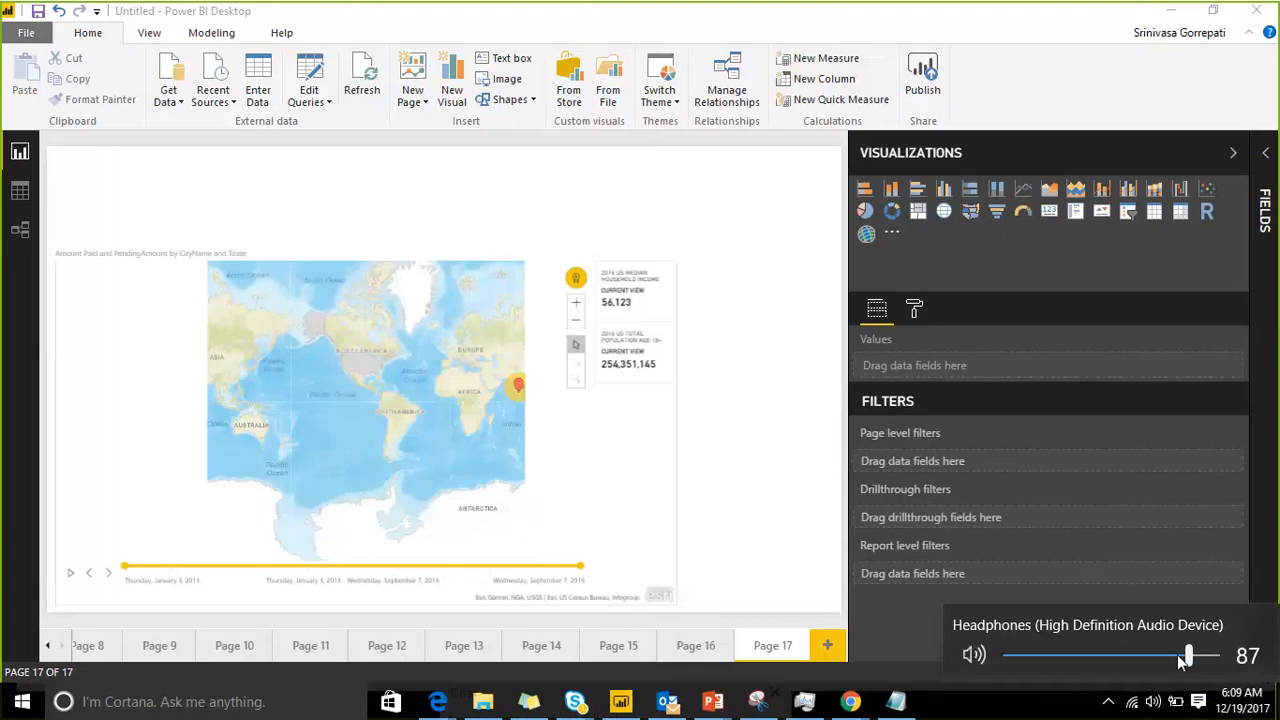
{"action": "left_click_drag", "start_coordinate": [1177, 654], "coordinate": [1183, 654]}
{"action": "left_click", "coordinate": [929, 272]}
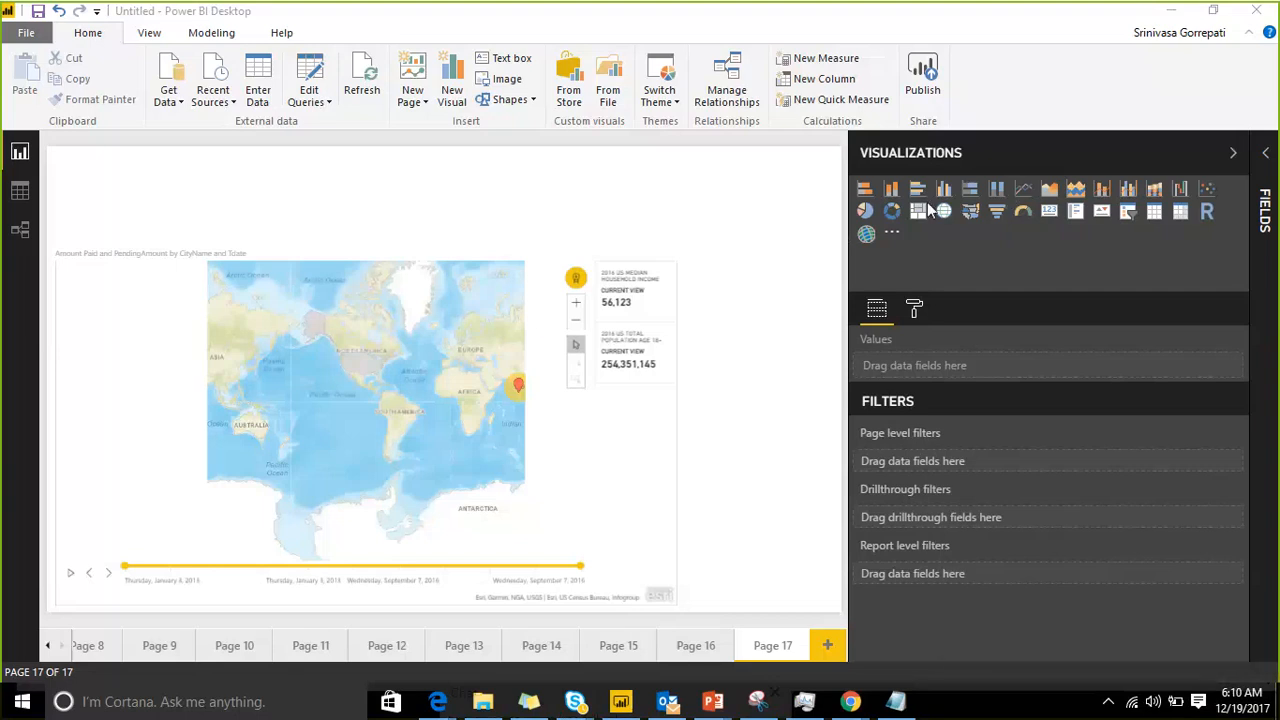